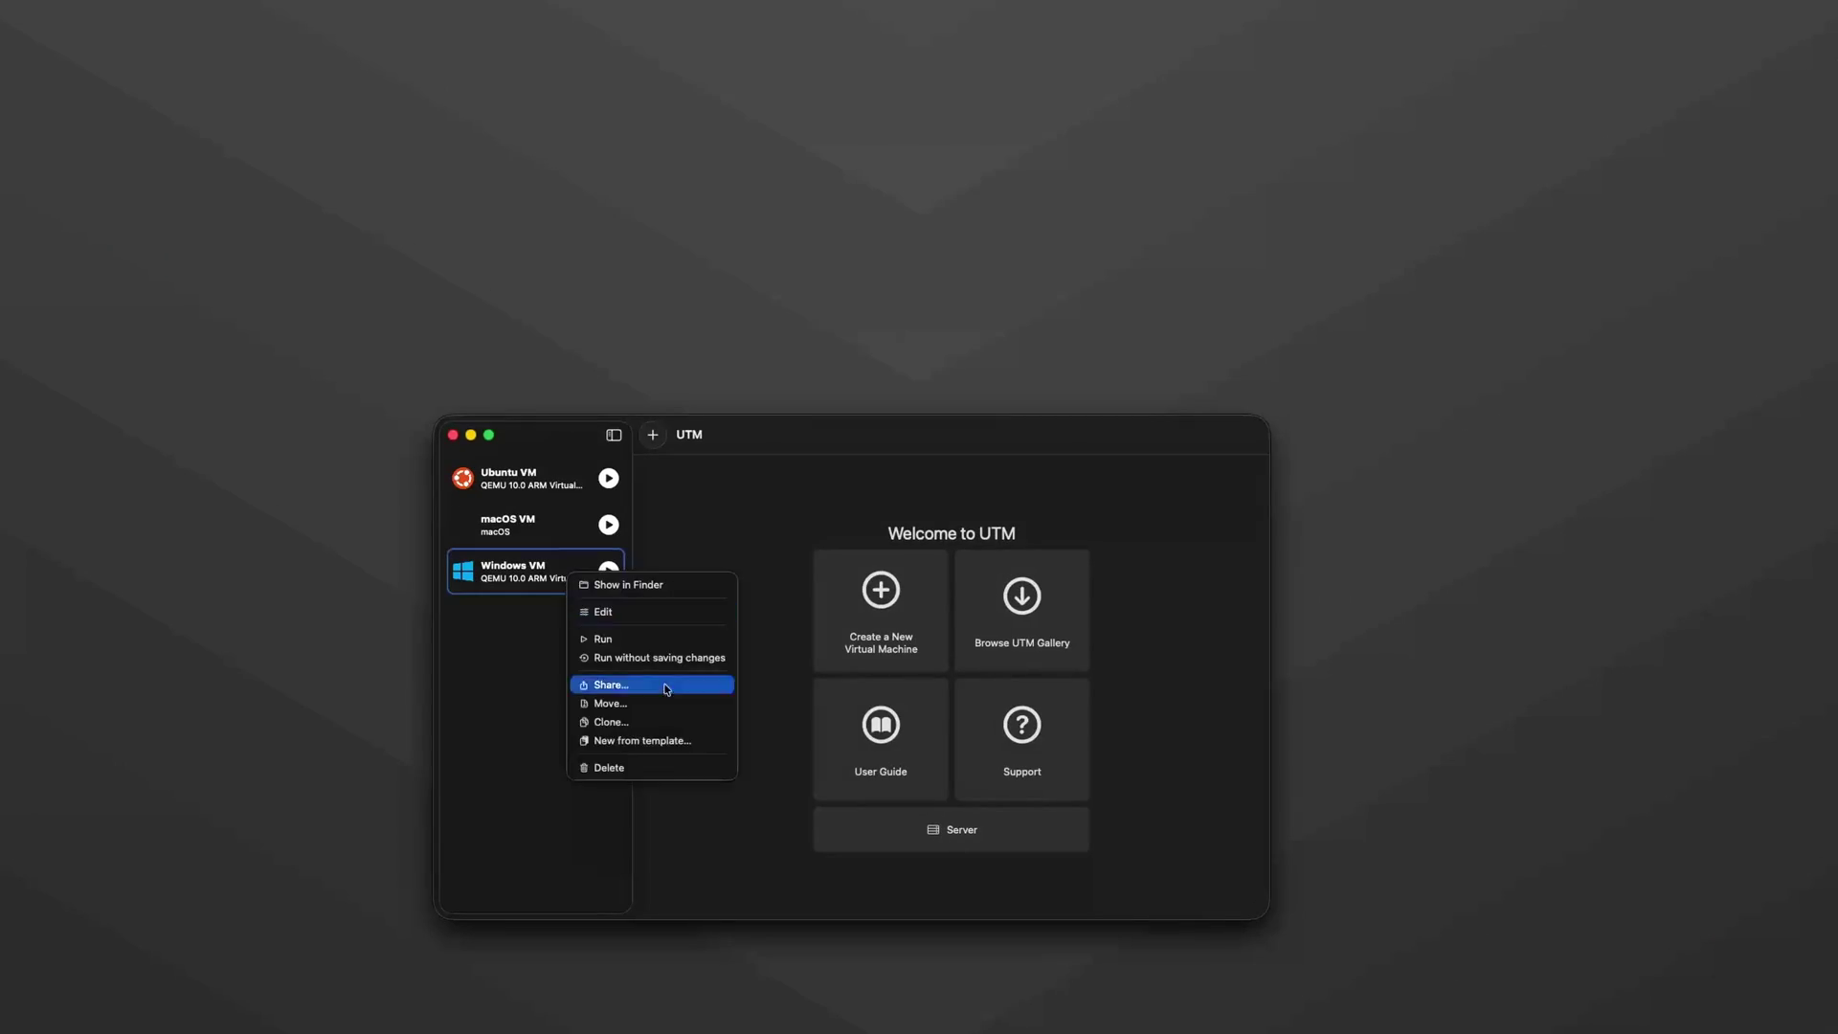
Clone the Windows virtual machine and start the new Windows VM 2.
left_click(659, 722)
key("Return")
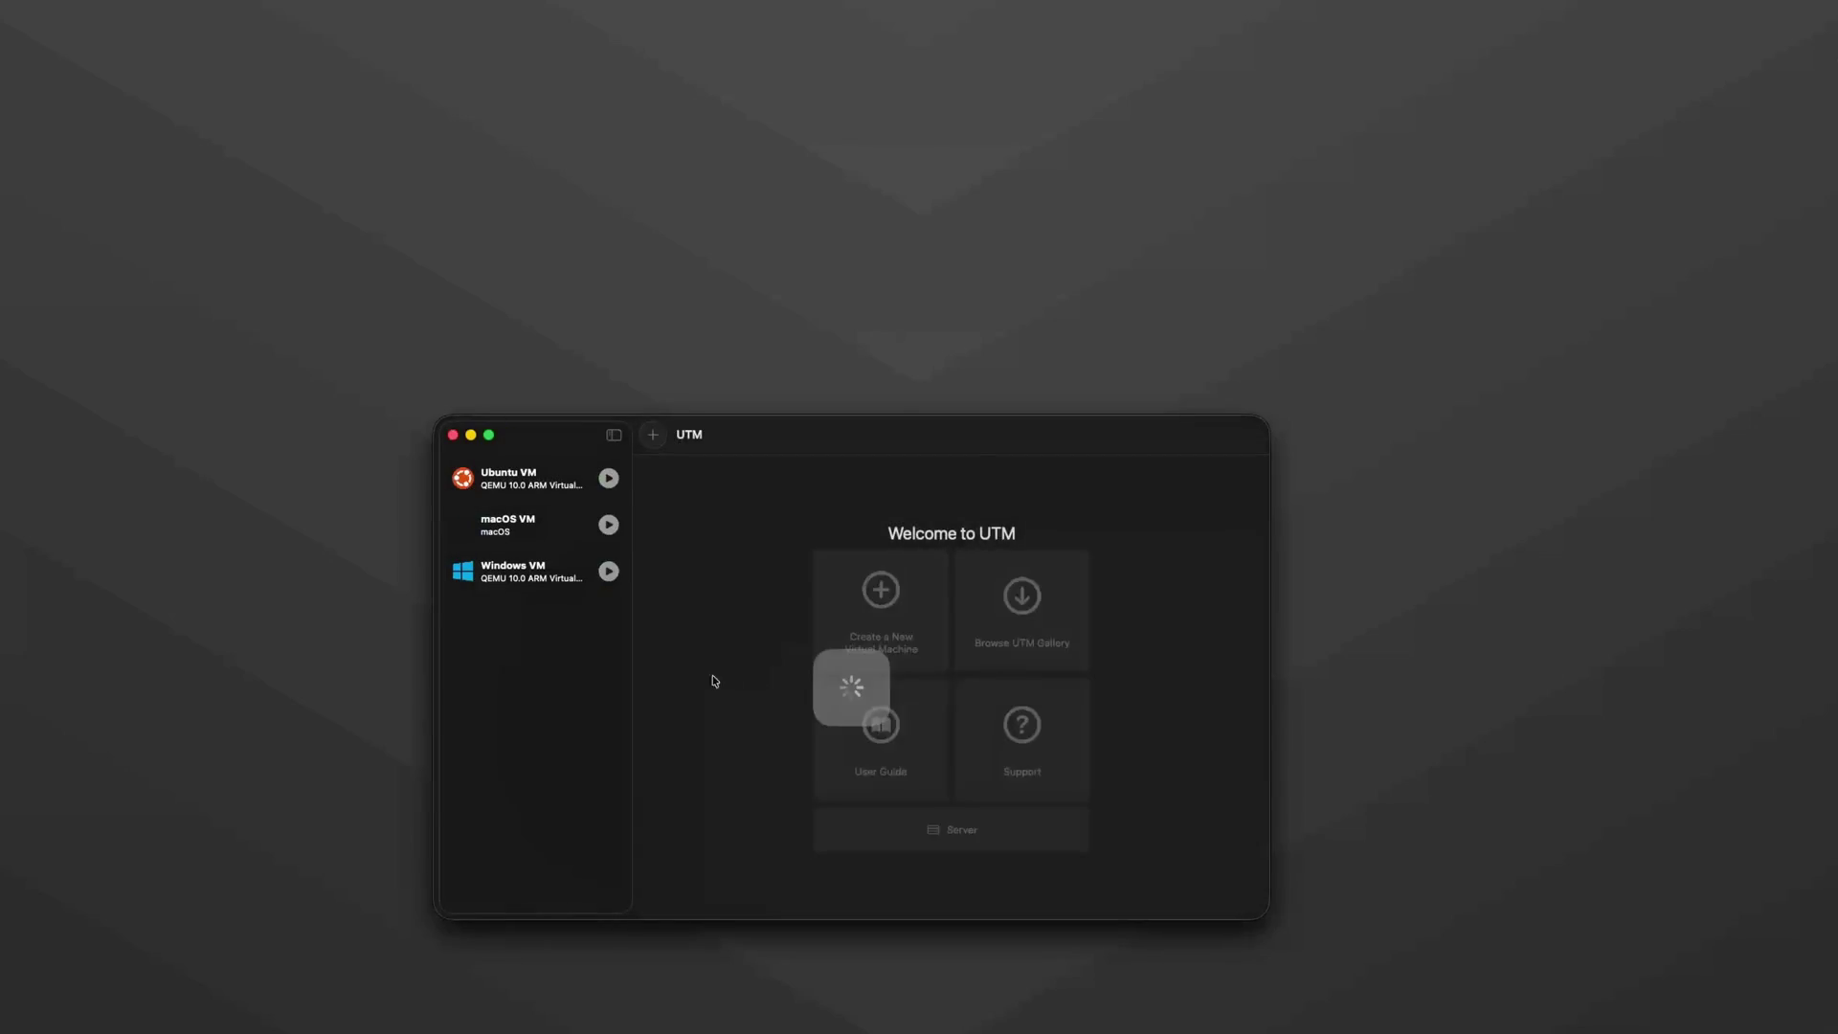
left_click(609, 618)
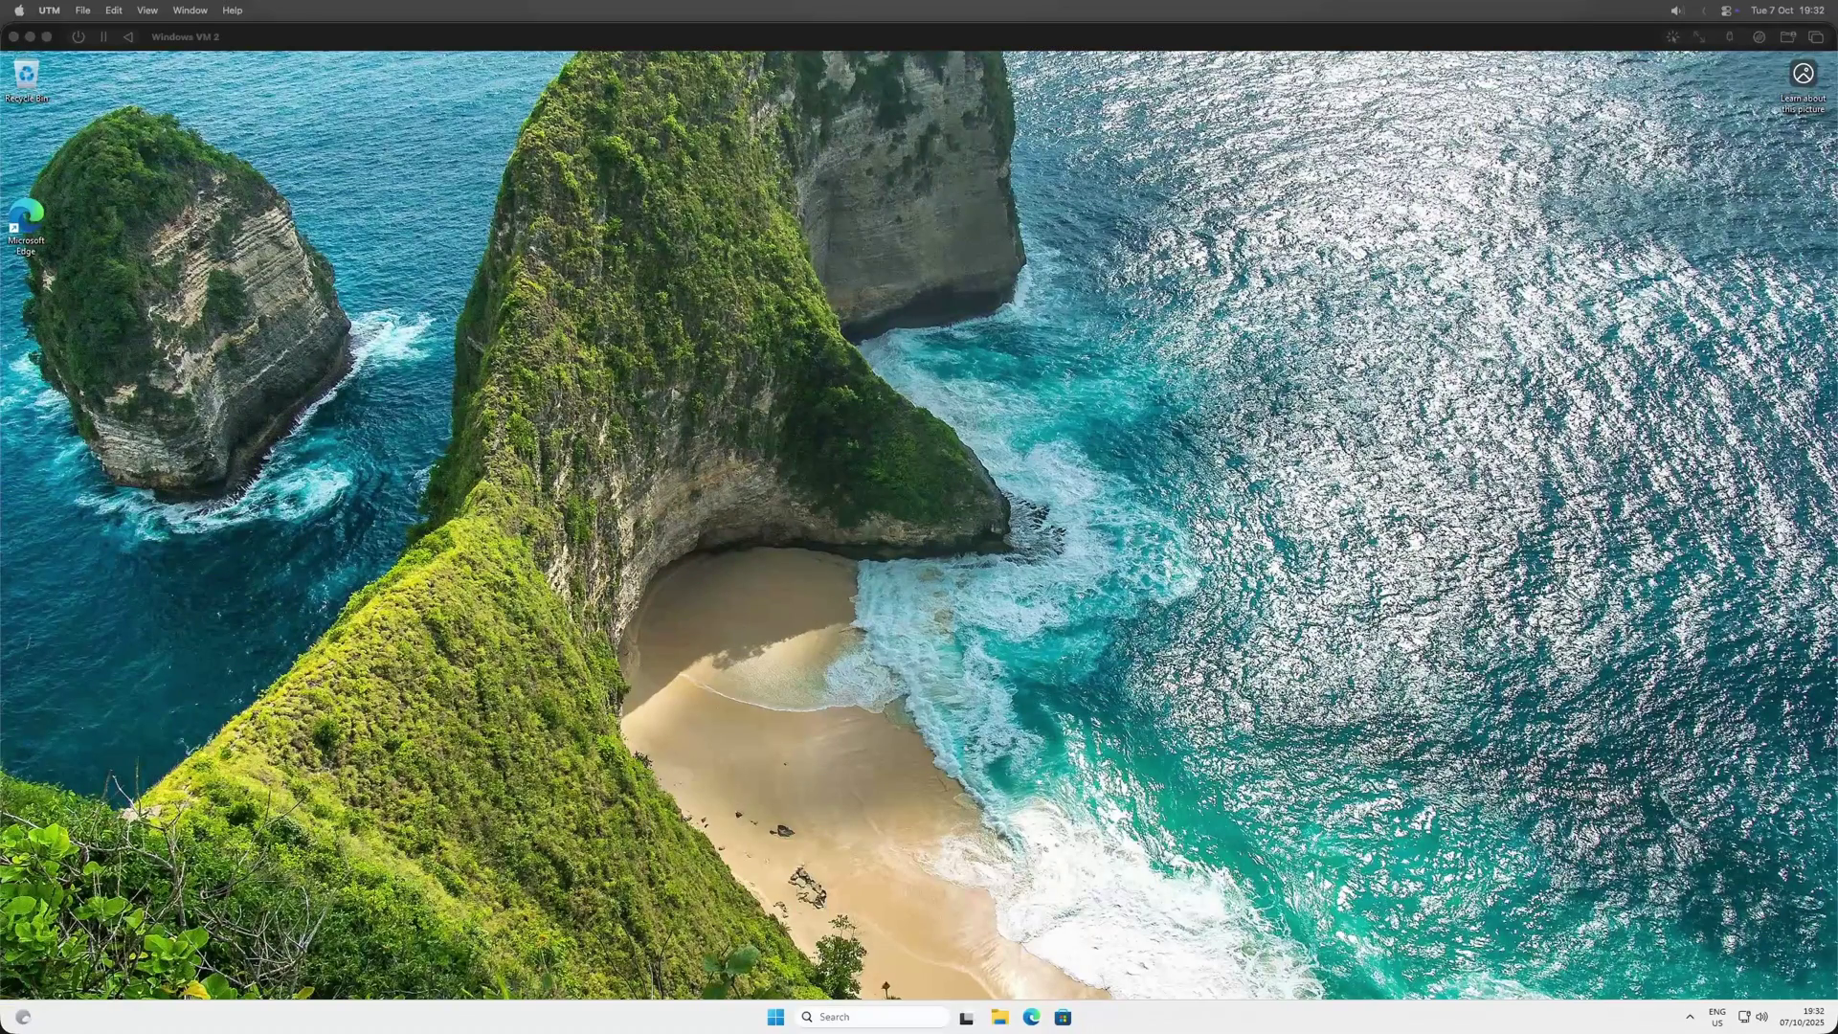
Search 'power' and launch Windows PowerShell as administrator.
left_click(821, 1019)
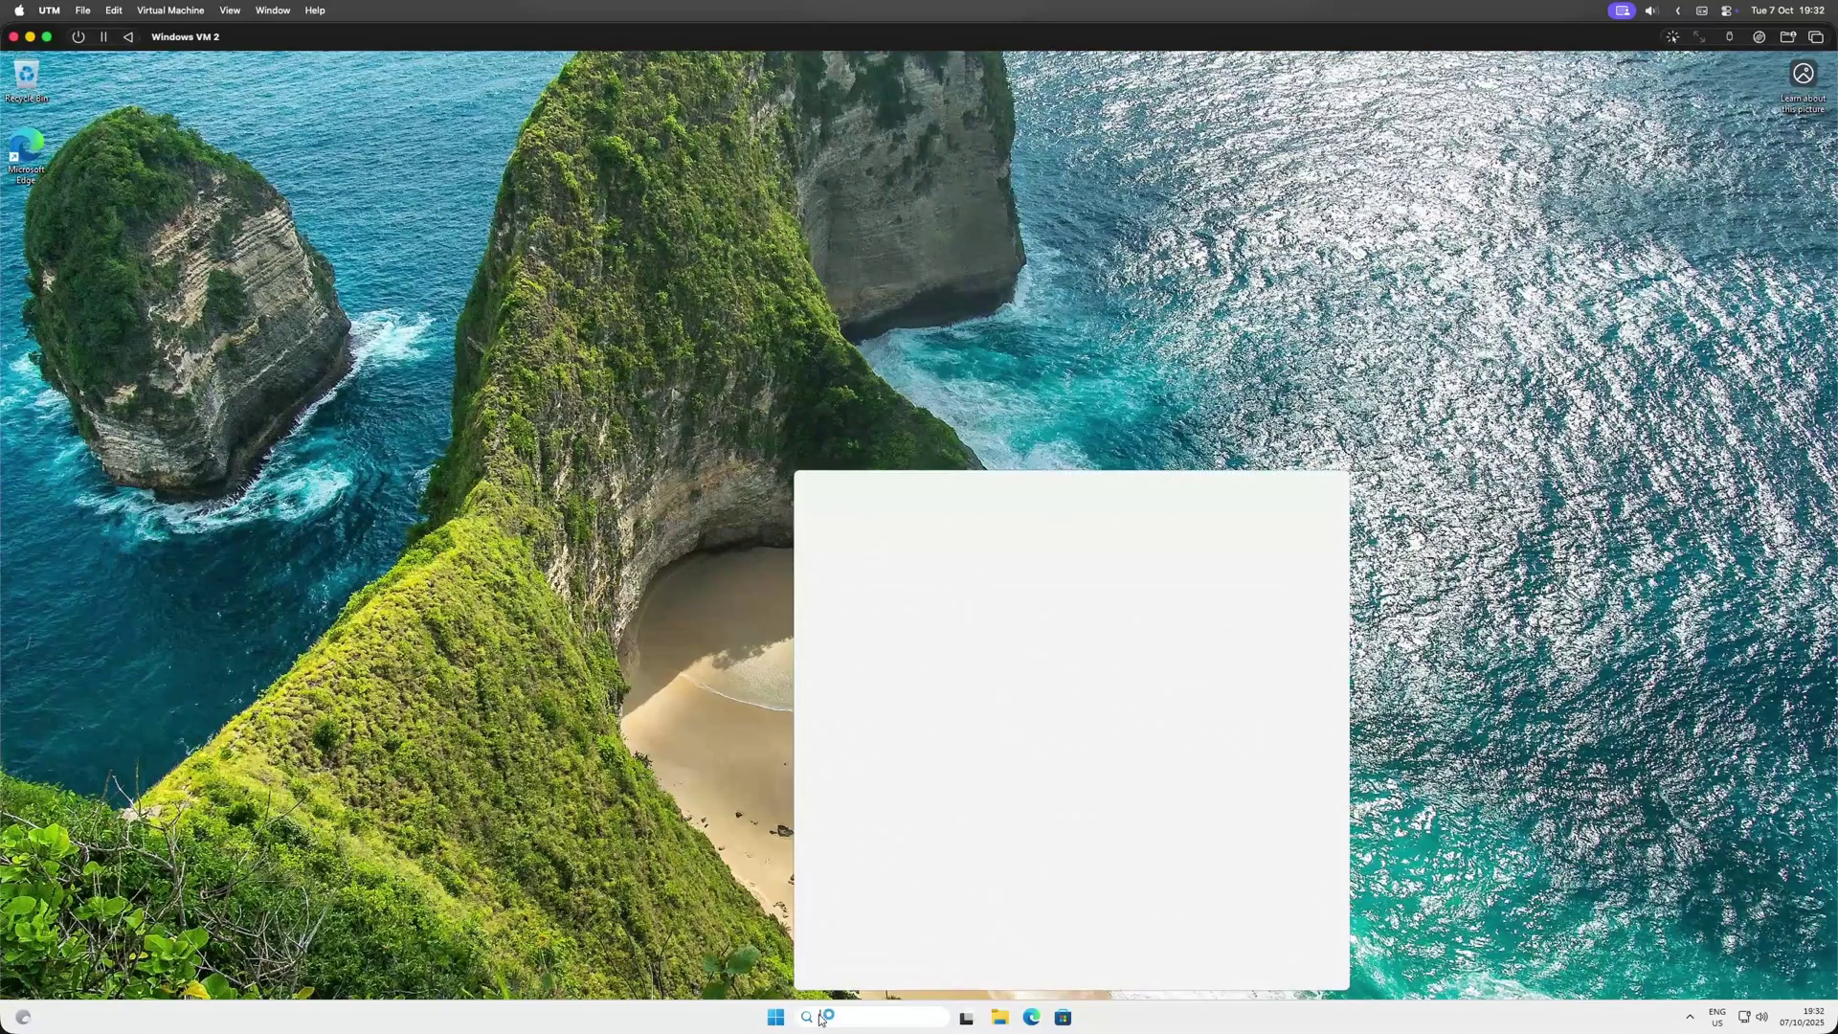
type("power")
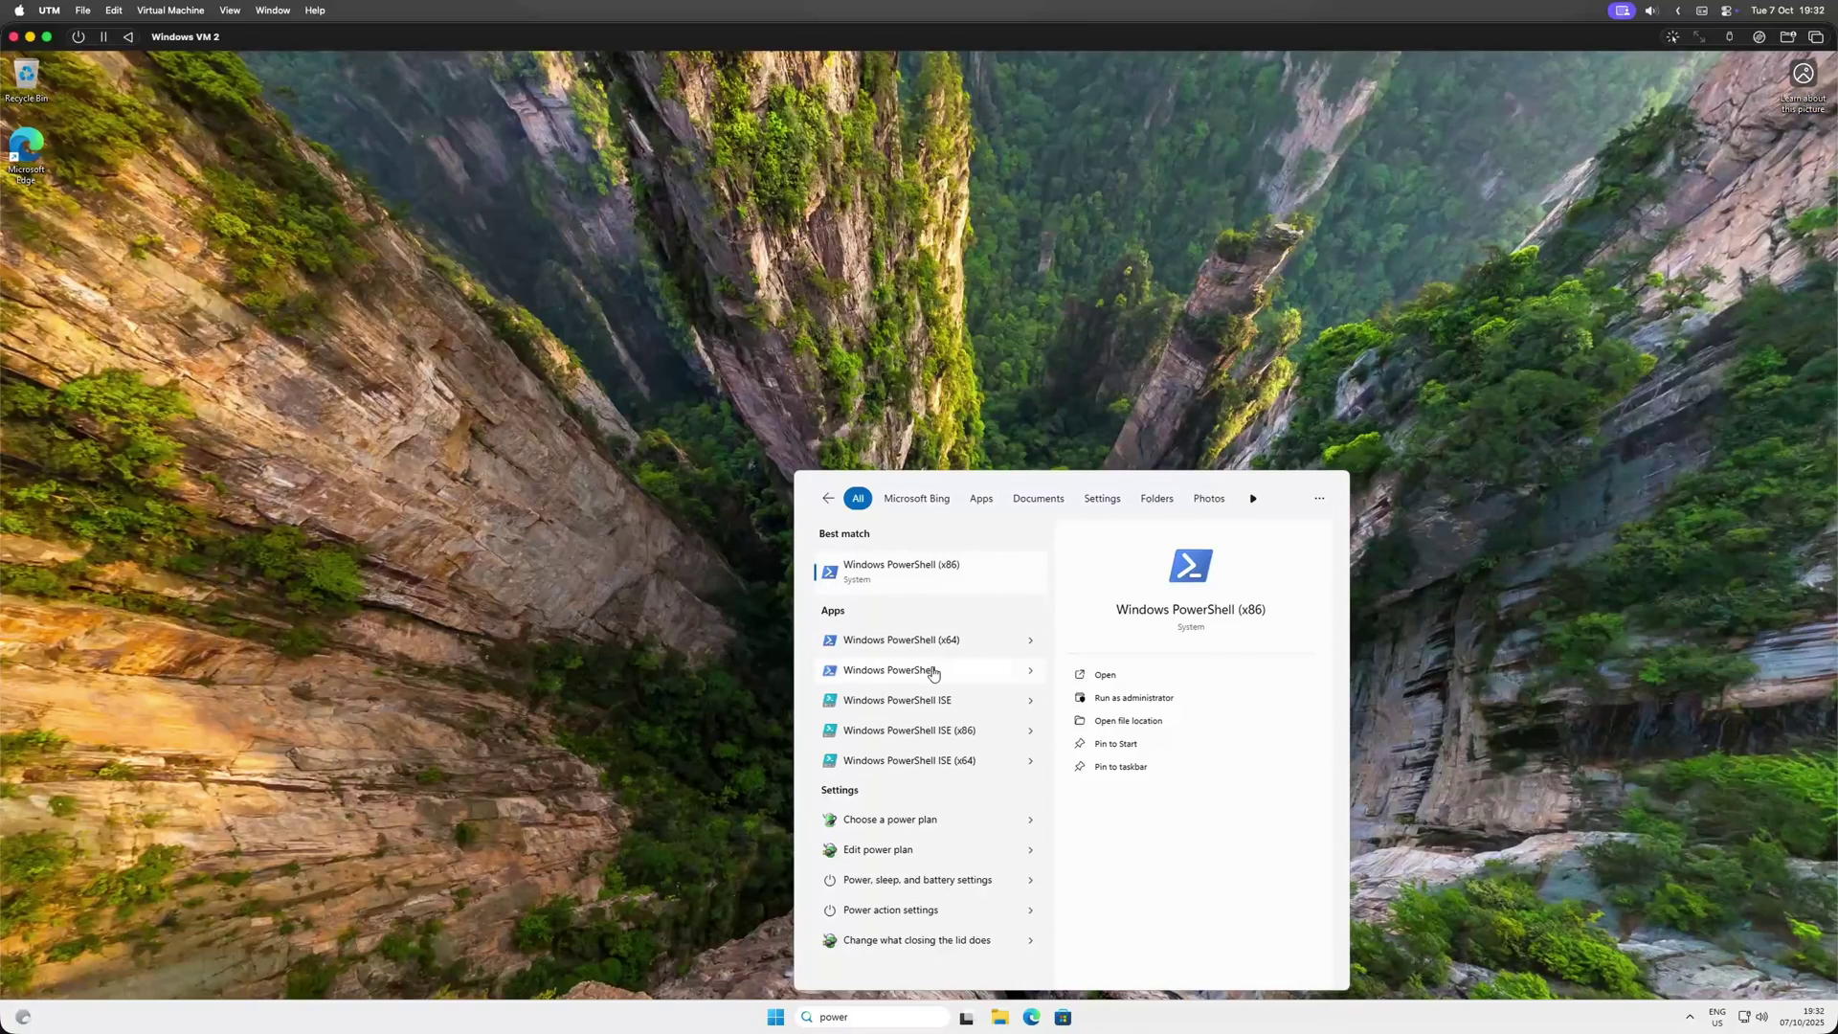
right_click(934, 674)
left_click(993, 696)
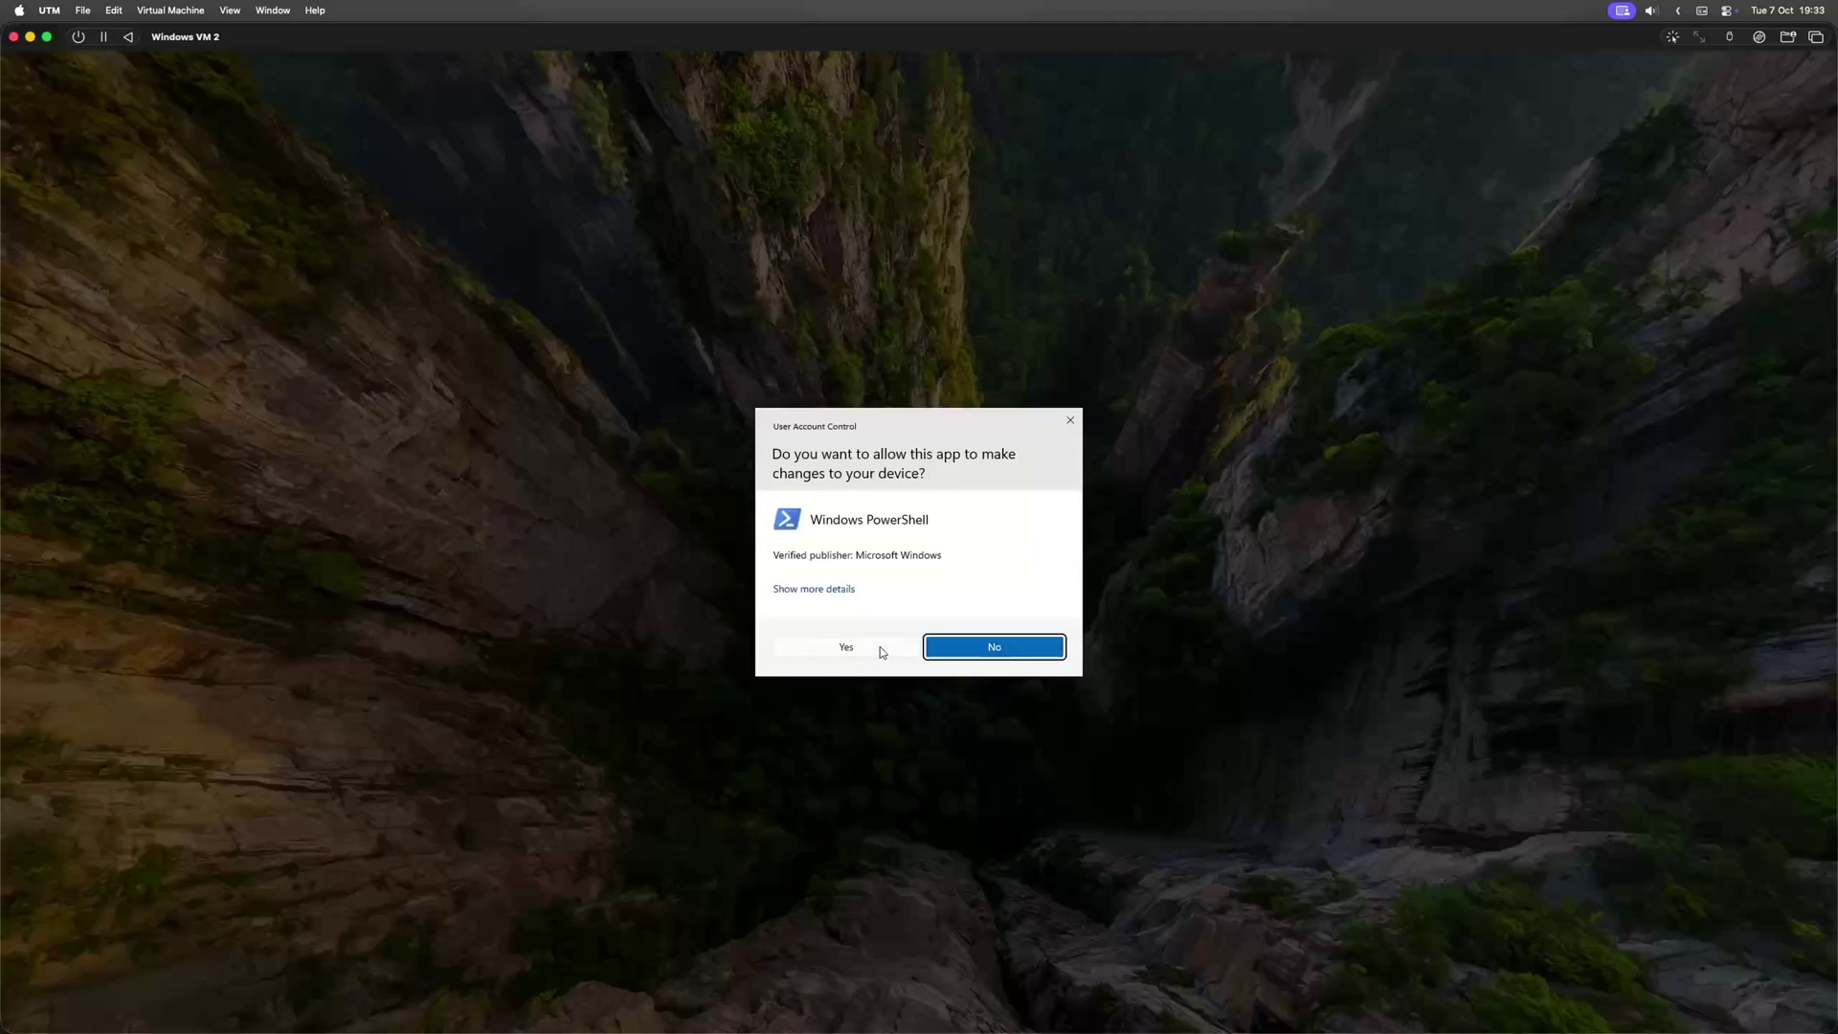
left_click(876, 646)
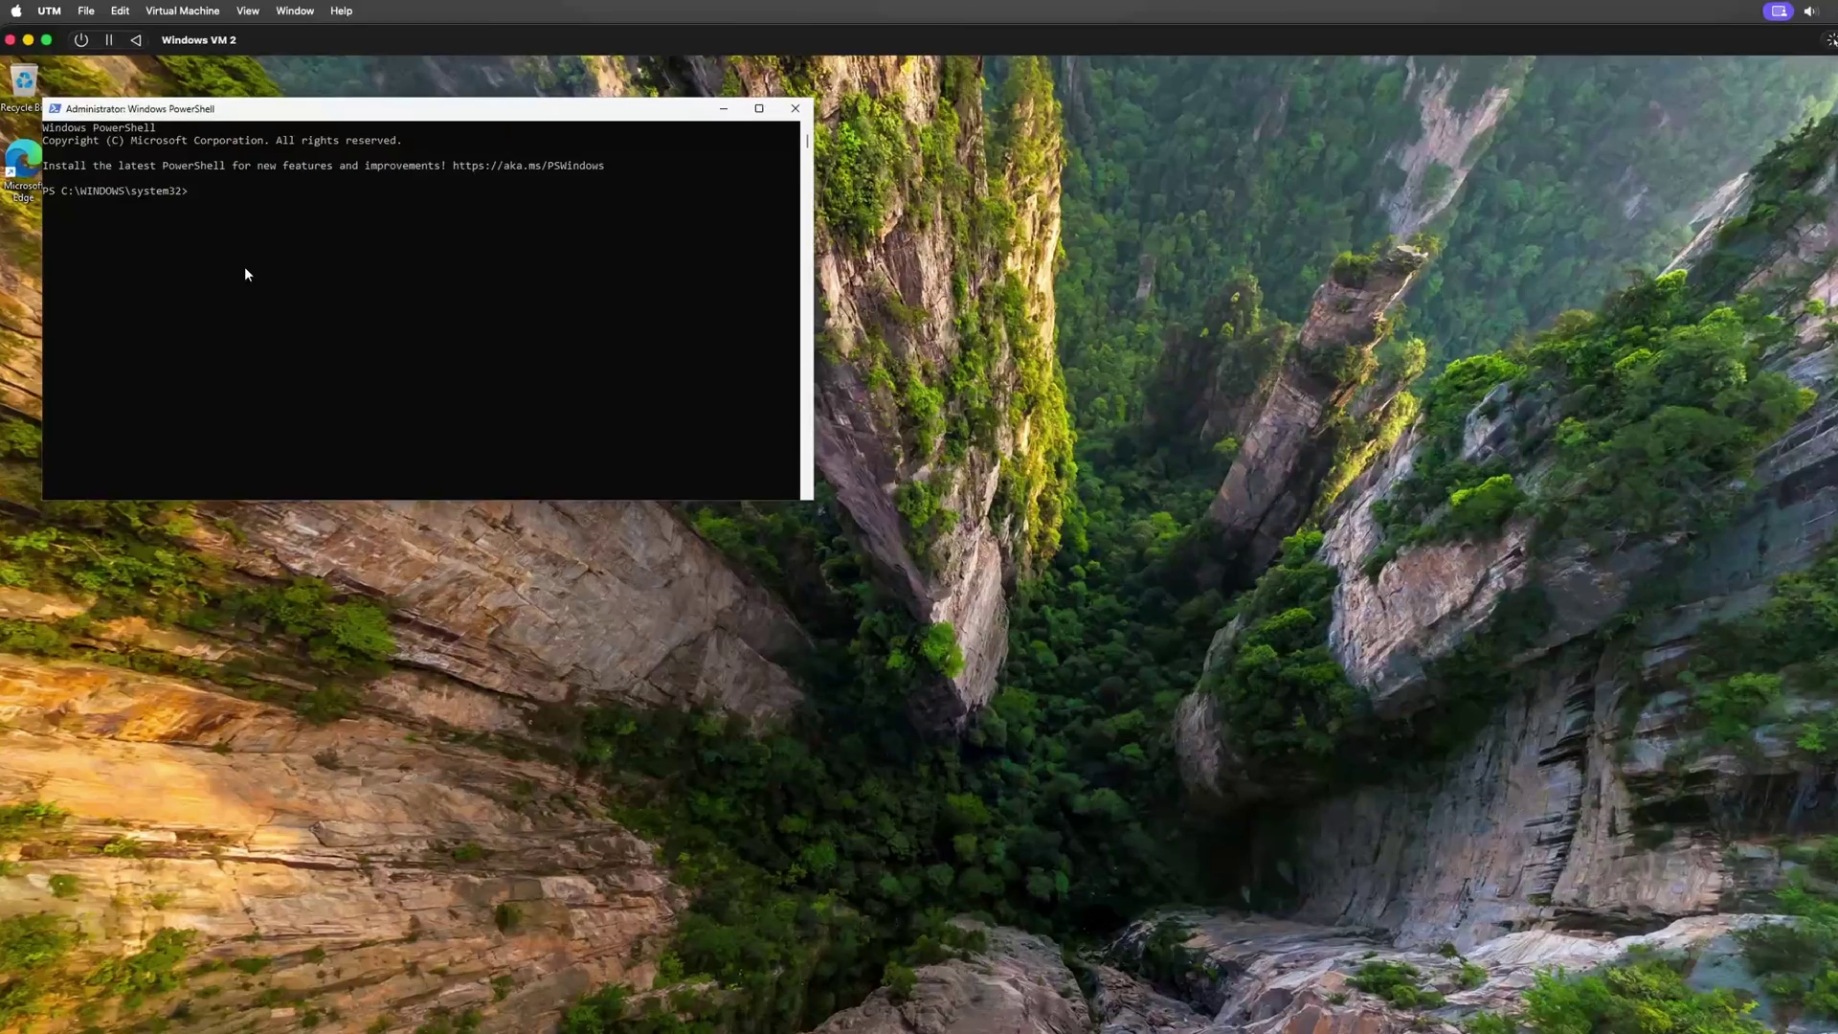
Set the execution policy to RemoteSigned, answering A (Yes to All).
type("Set-ExecutionPolicy RemoteSigned")
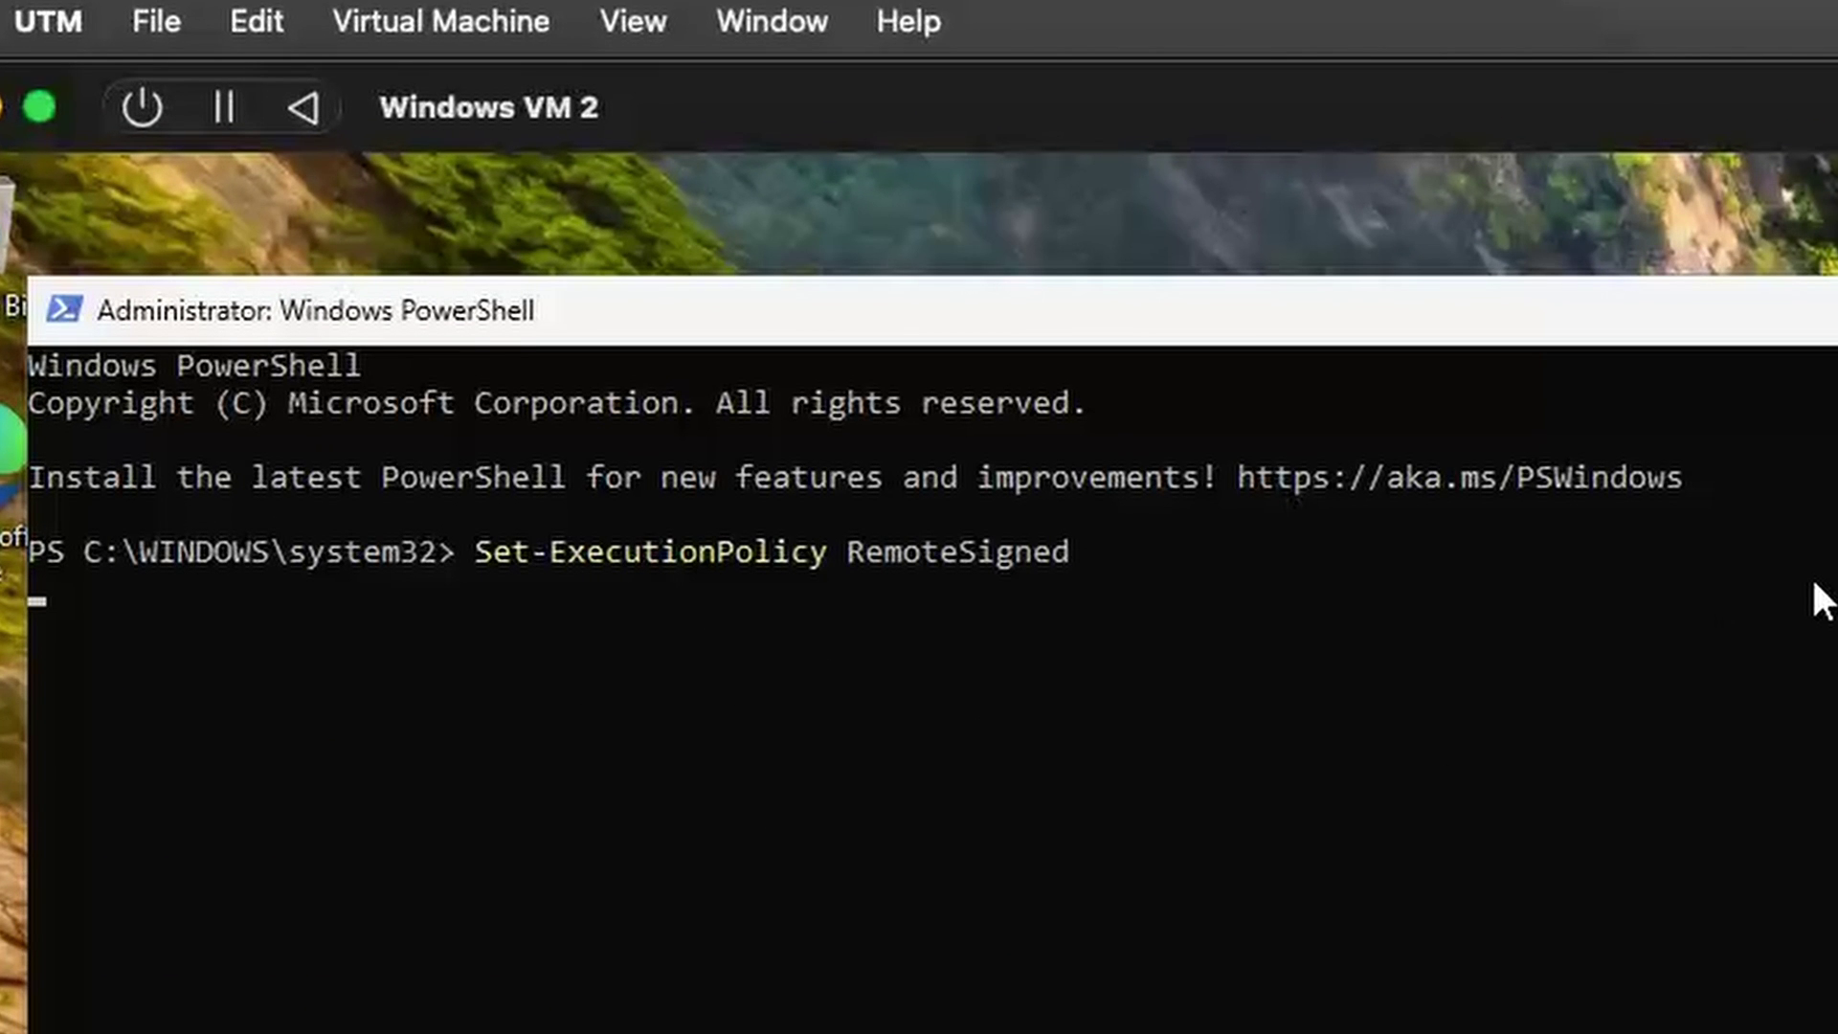
key("Return")
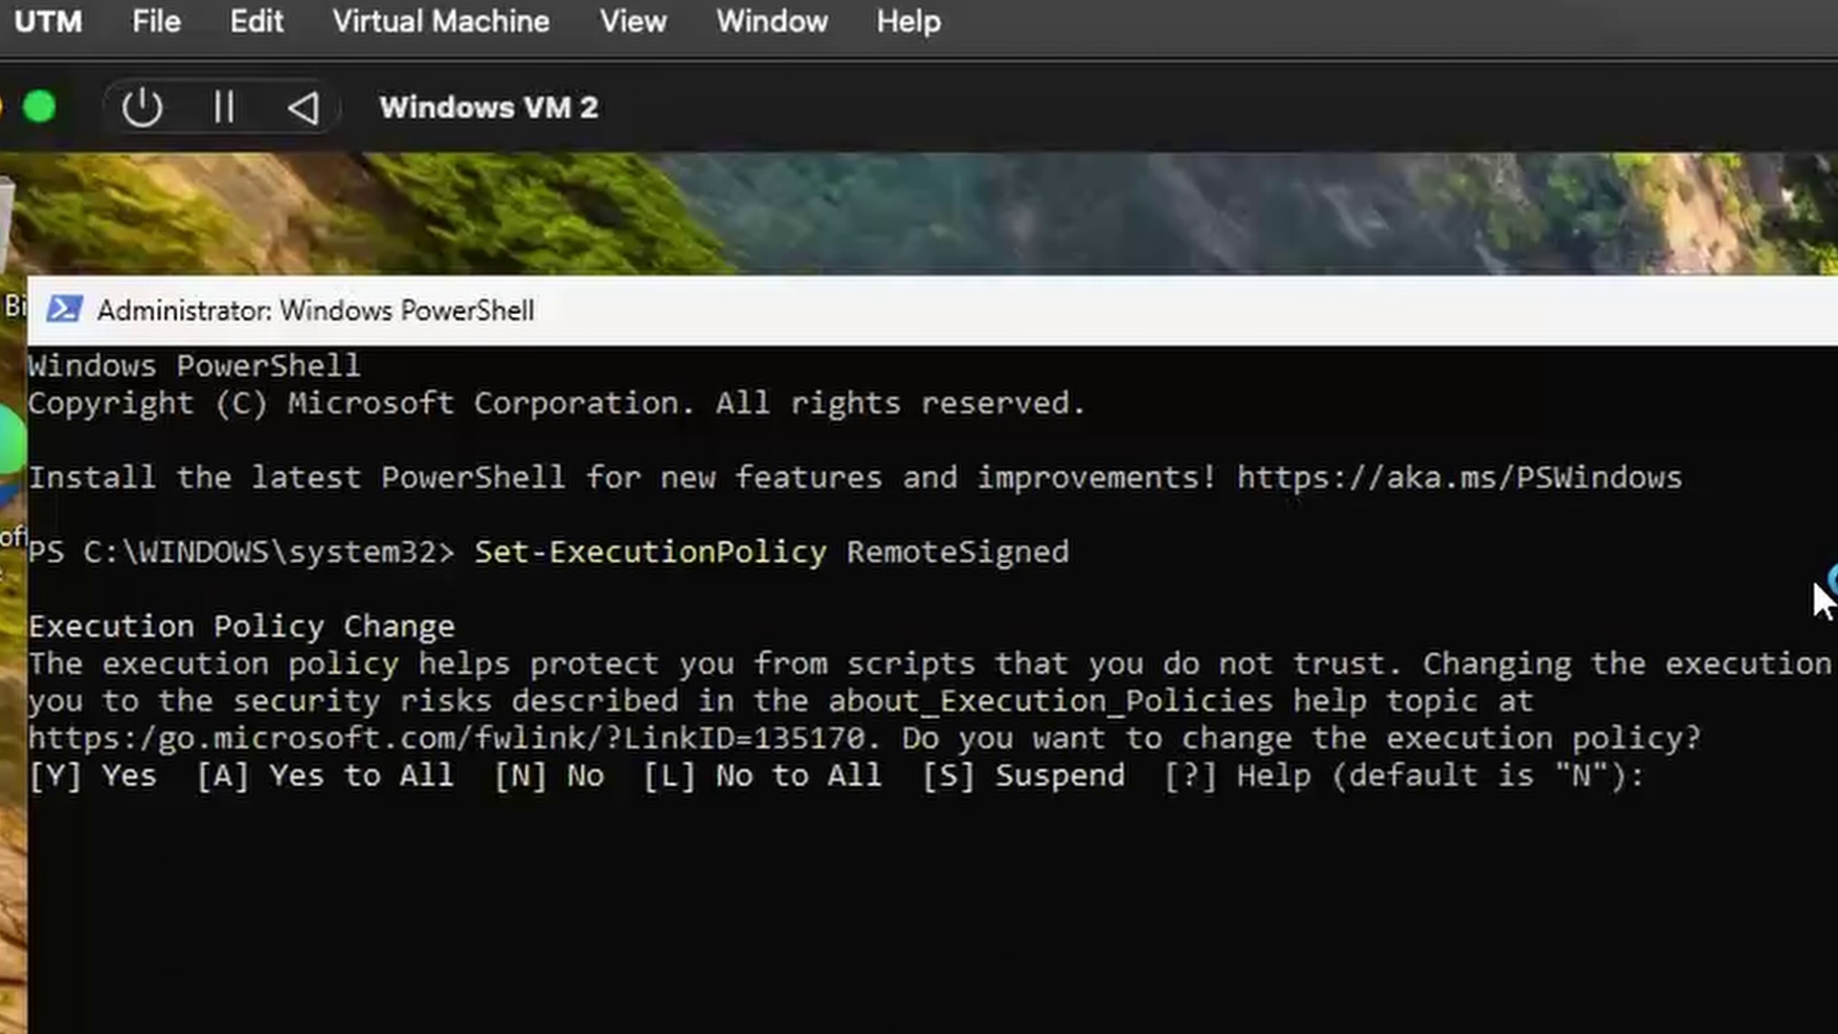
left_click(1826, 809)
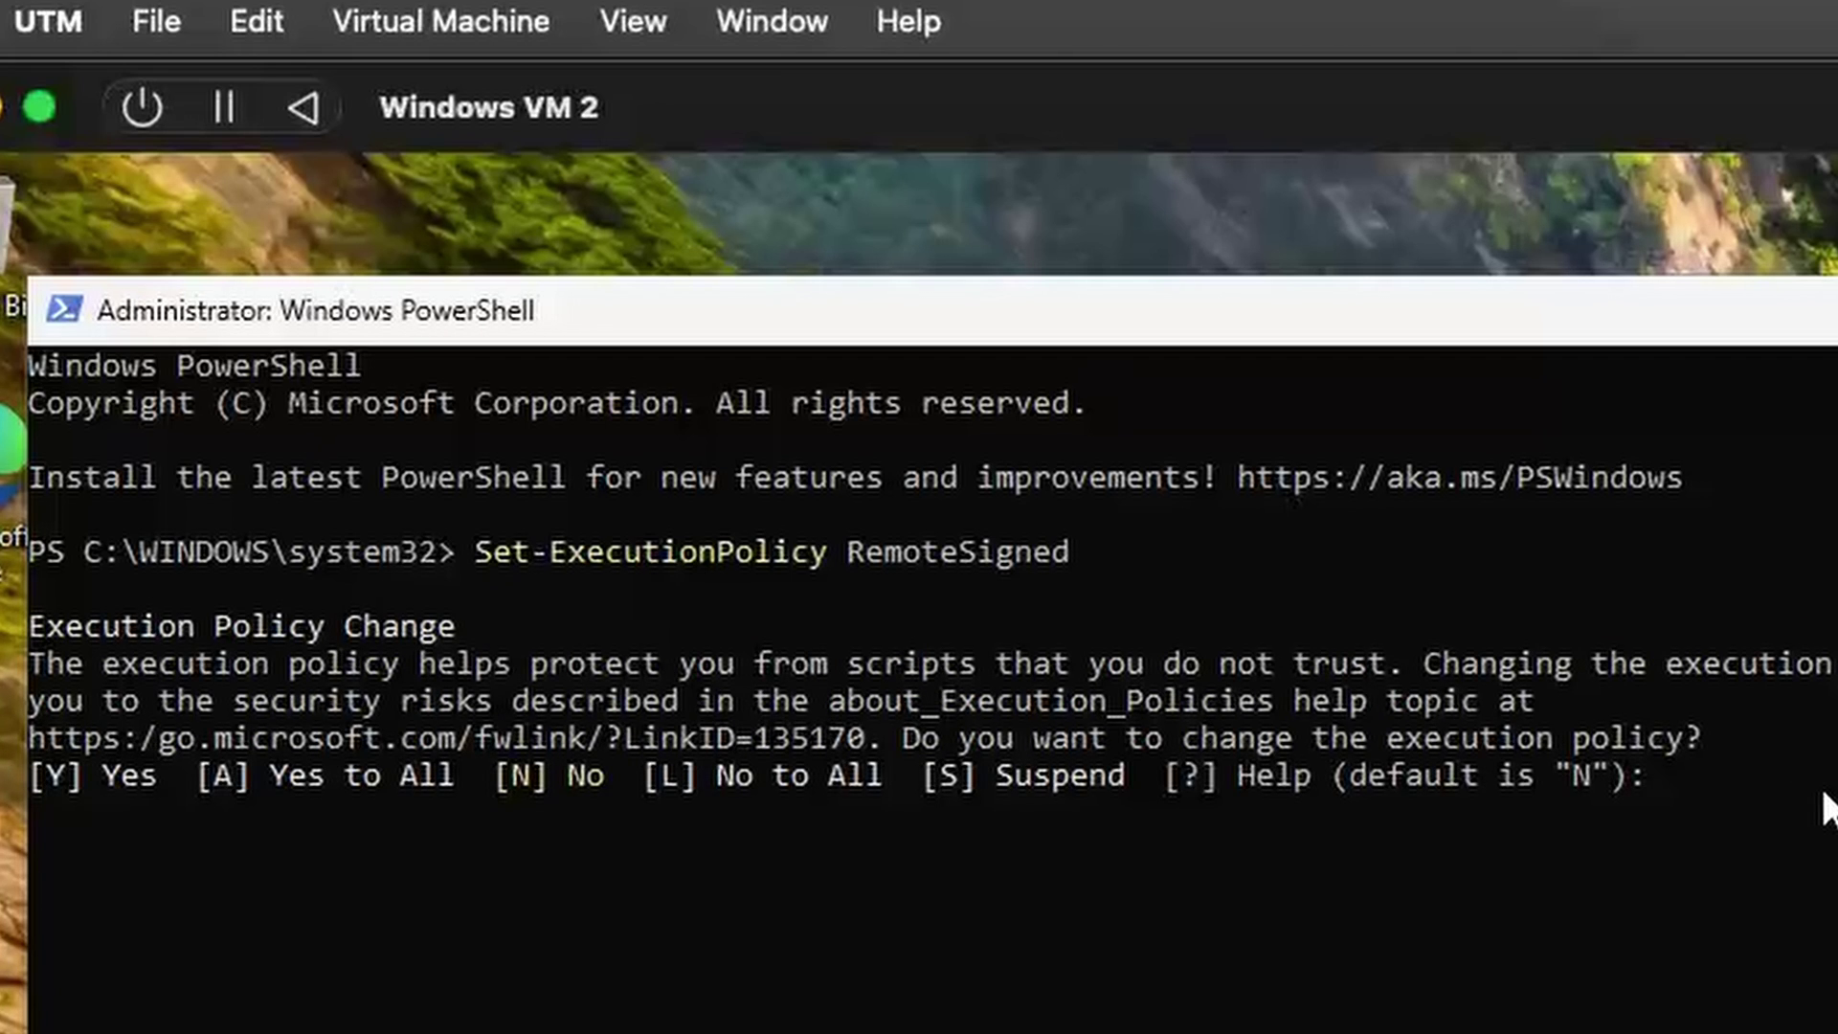
type("A")
key("Return")
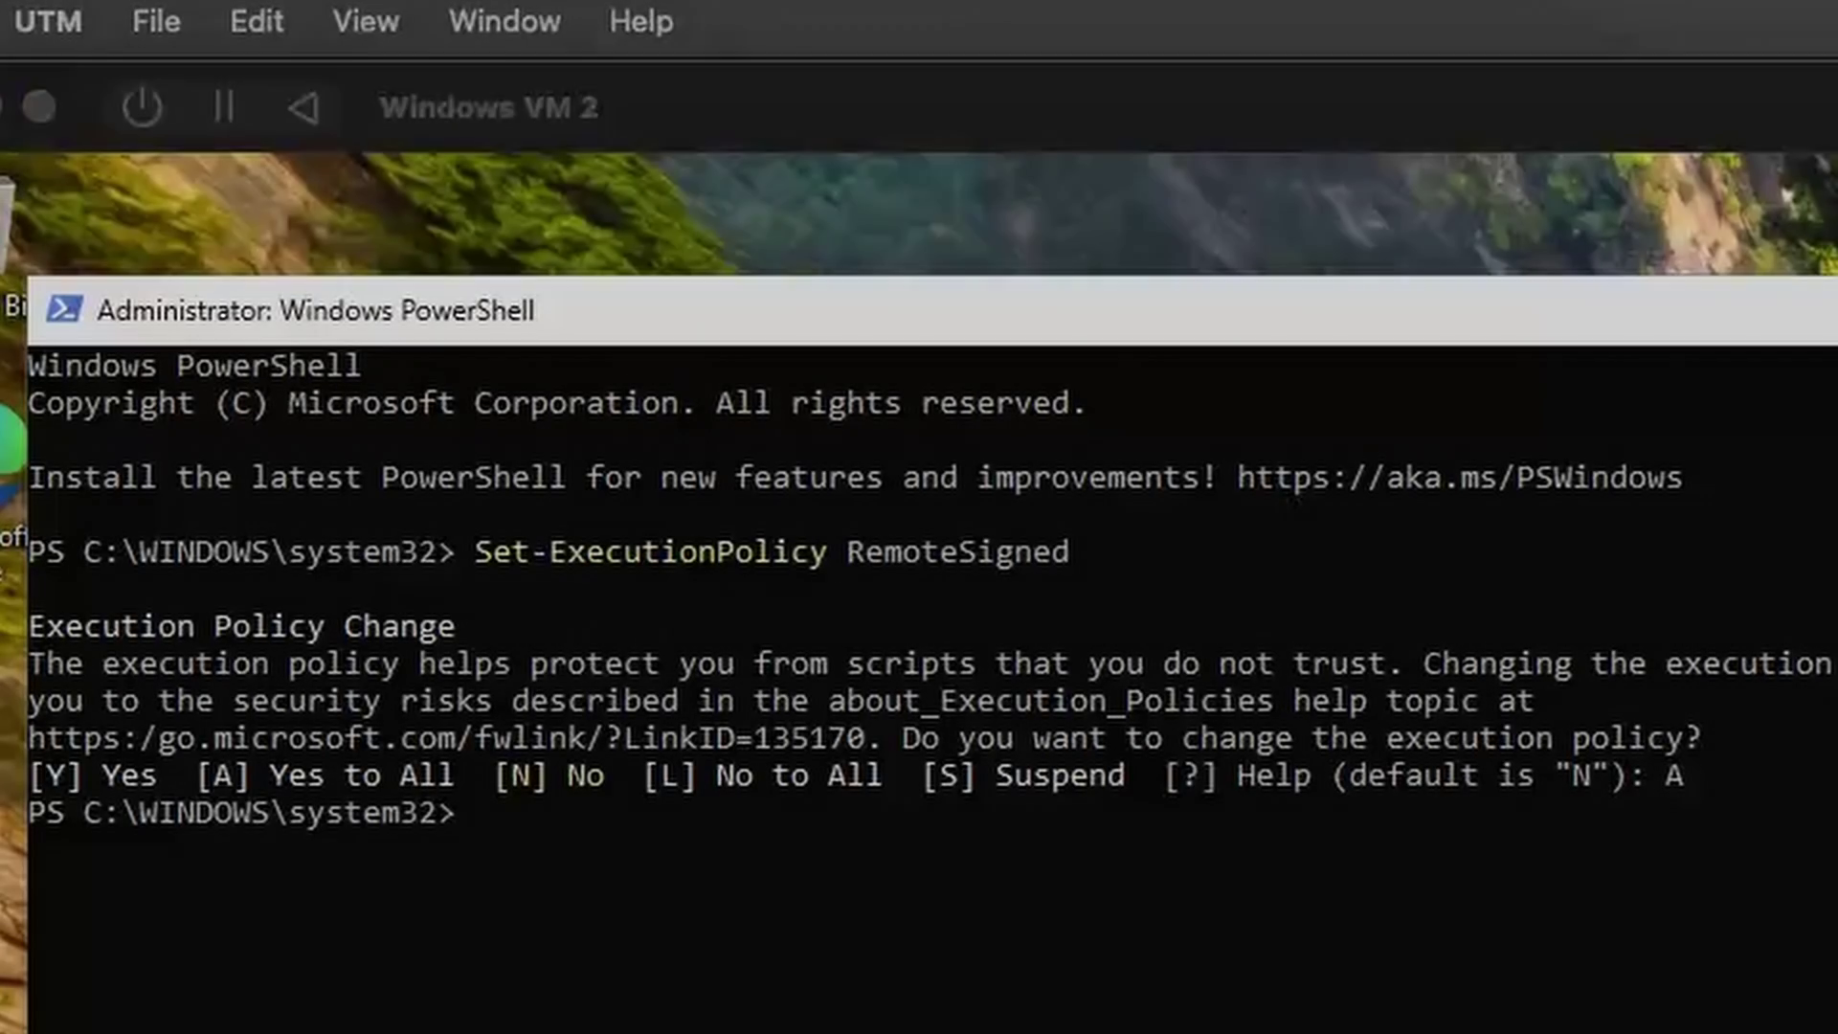
Paste and run the irm WinUtil command, then switch WinUtil to the Dark theme.
type("irm \"https://christitus.com/windev\" | iex")
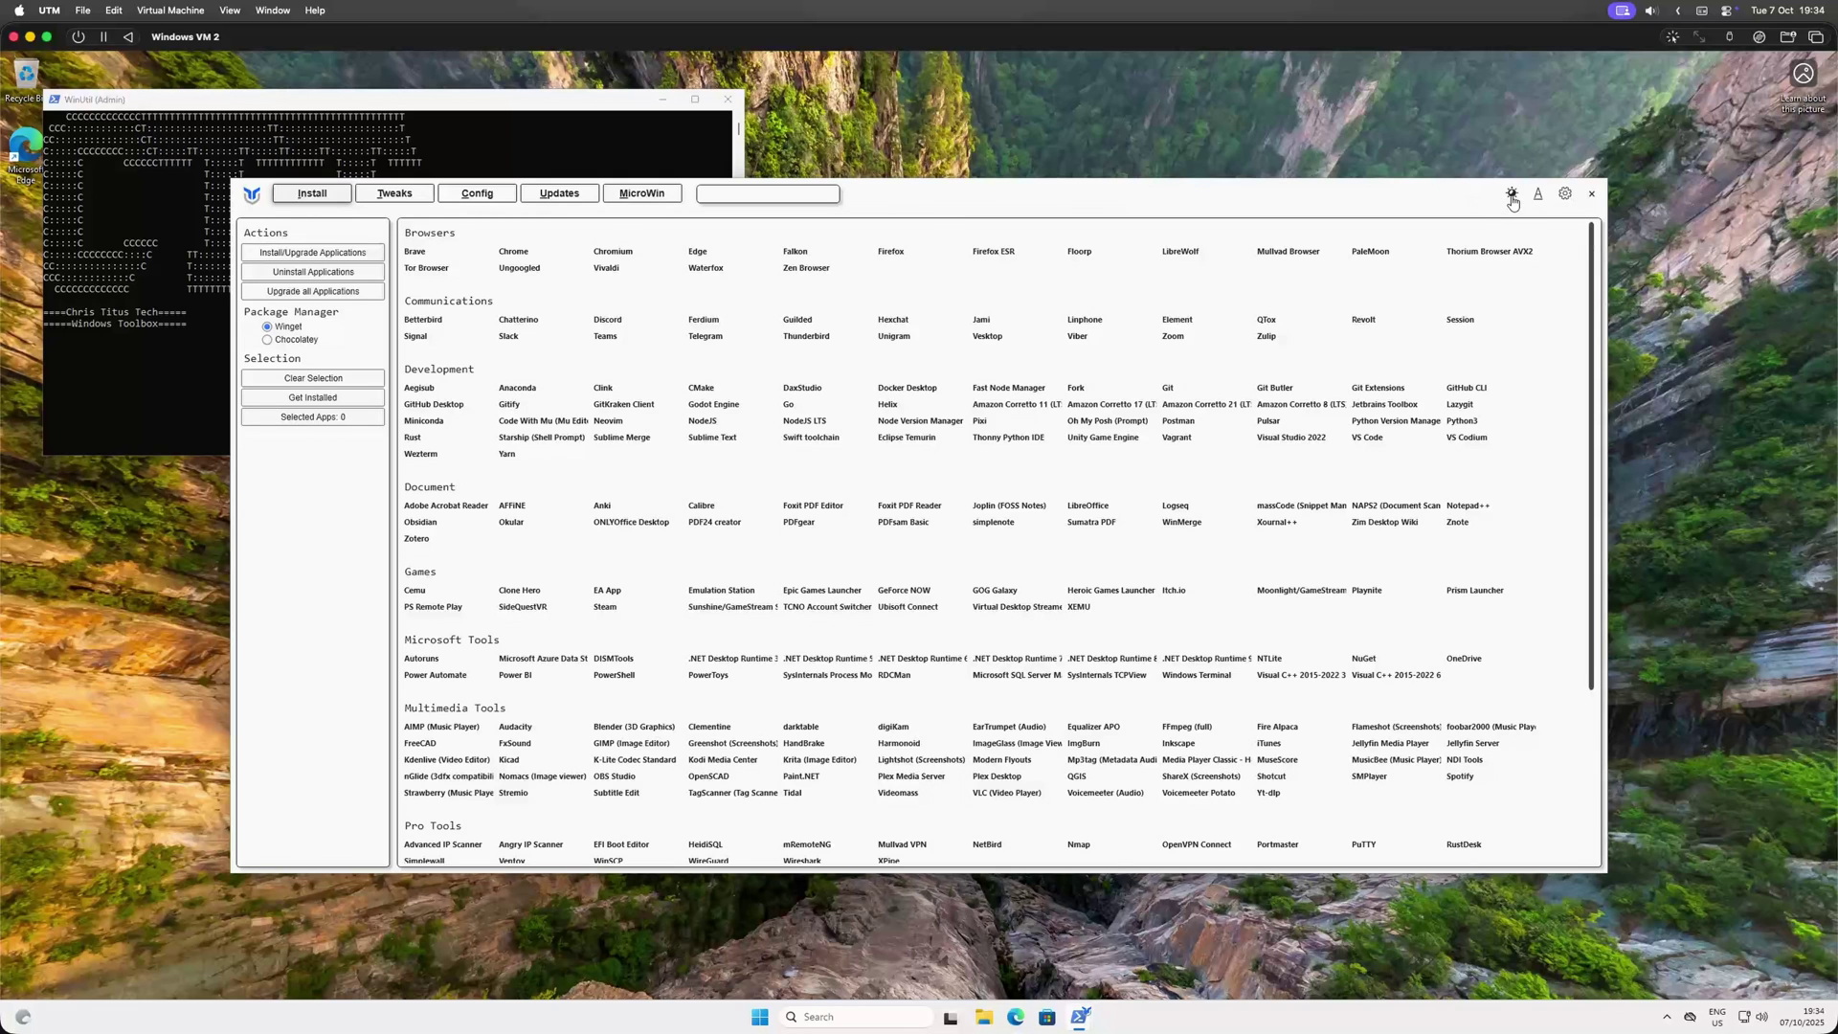
left_click(1537, 229)
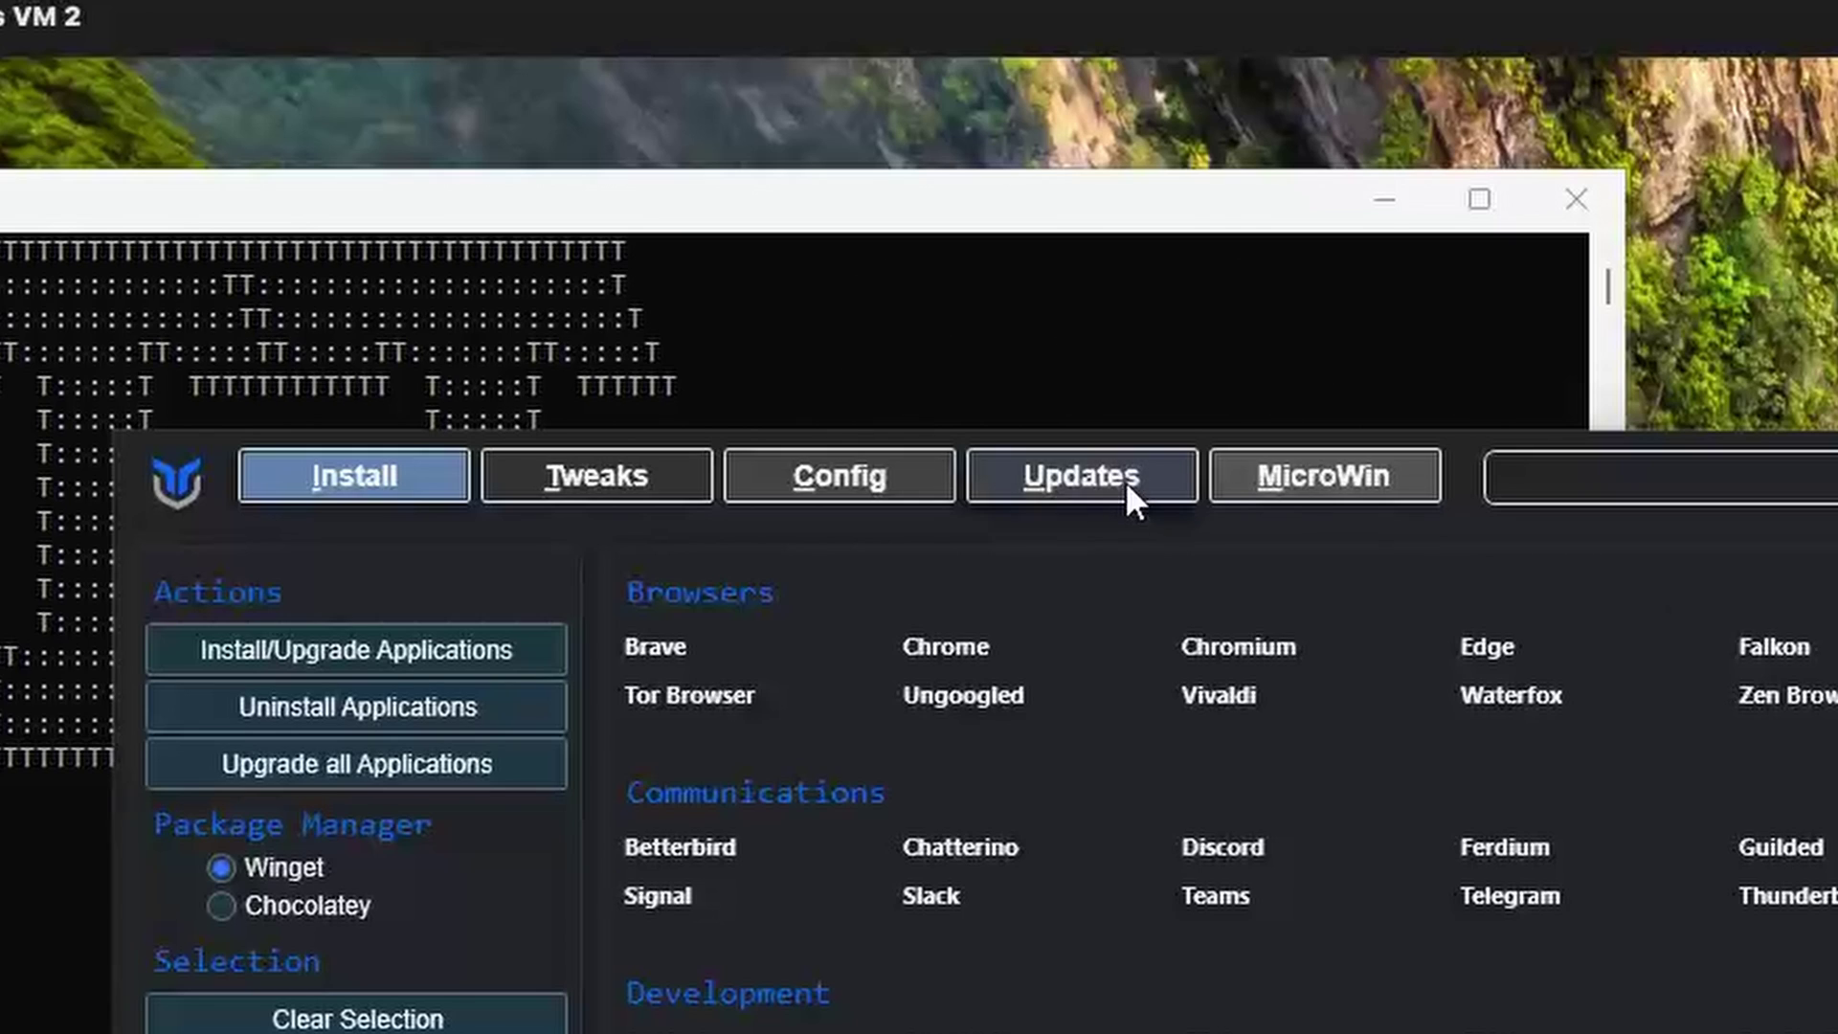
In MicroWin, fetch the newest Windows ISO in the system language to the Desktop, acknowledging the oscdimg notice.
left_click(1298, 491)
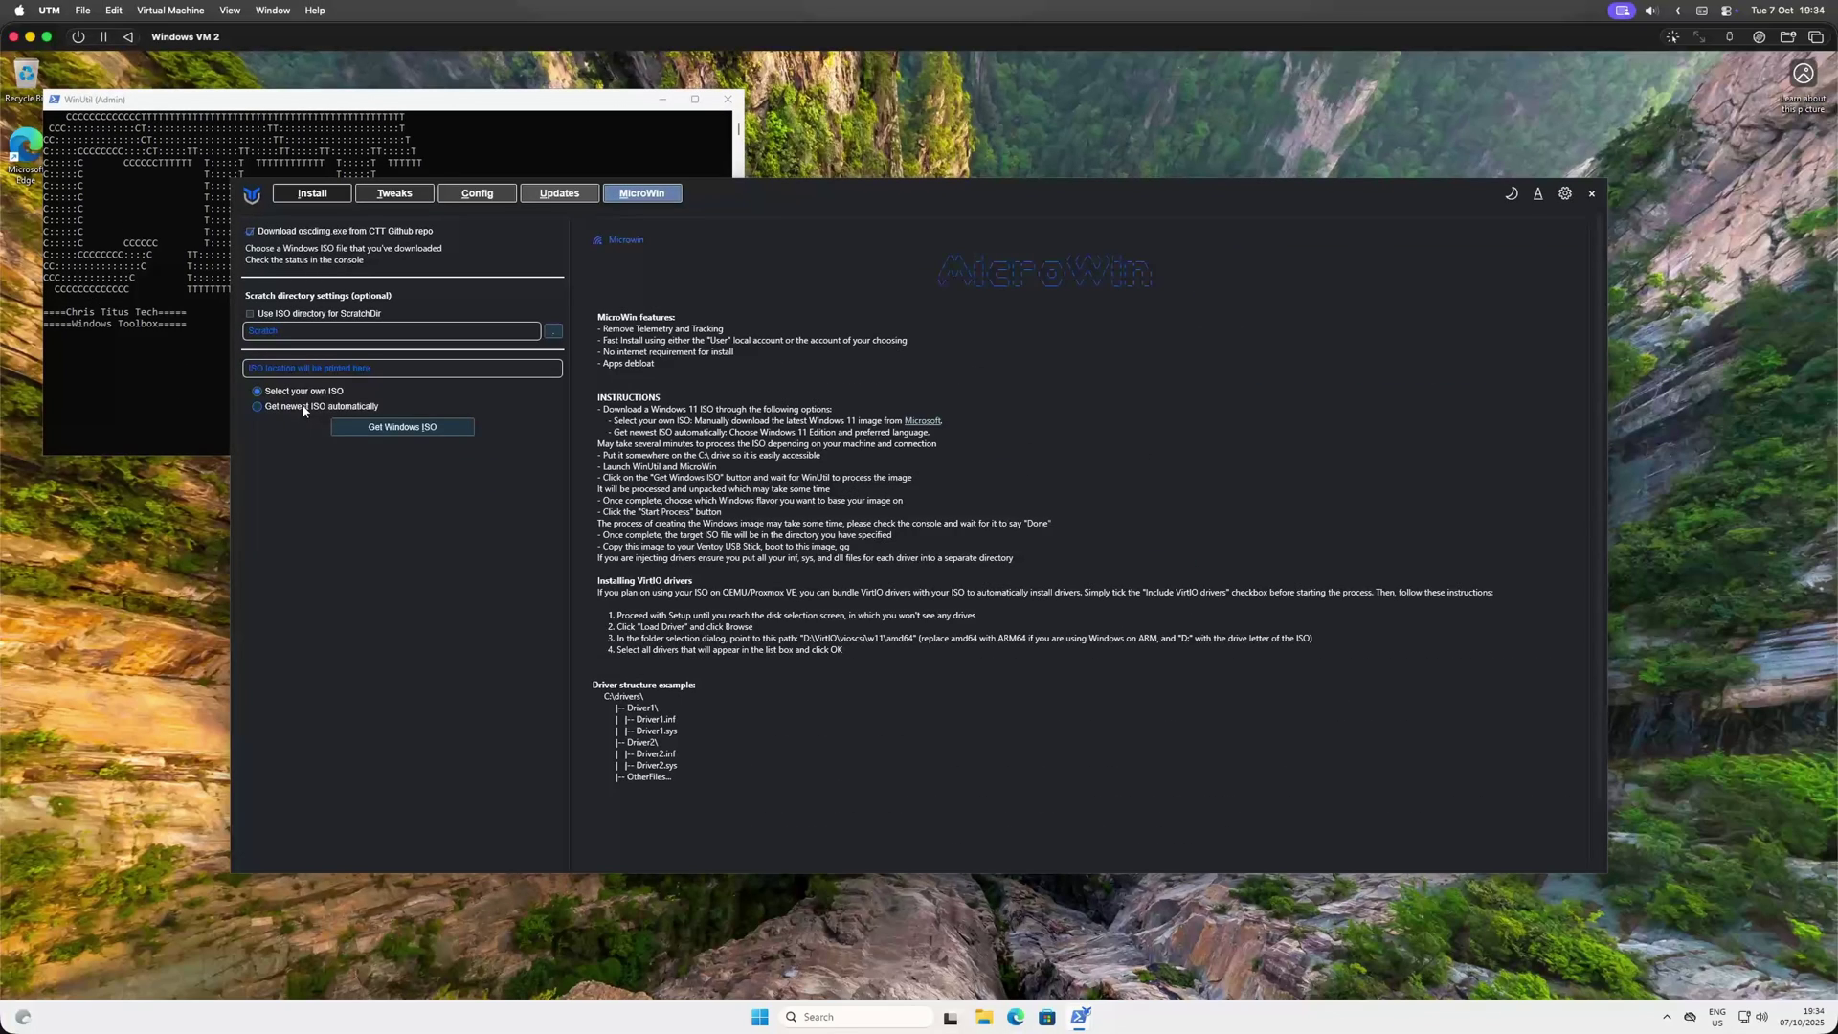
left_click(256, 406)
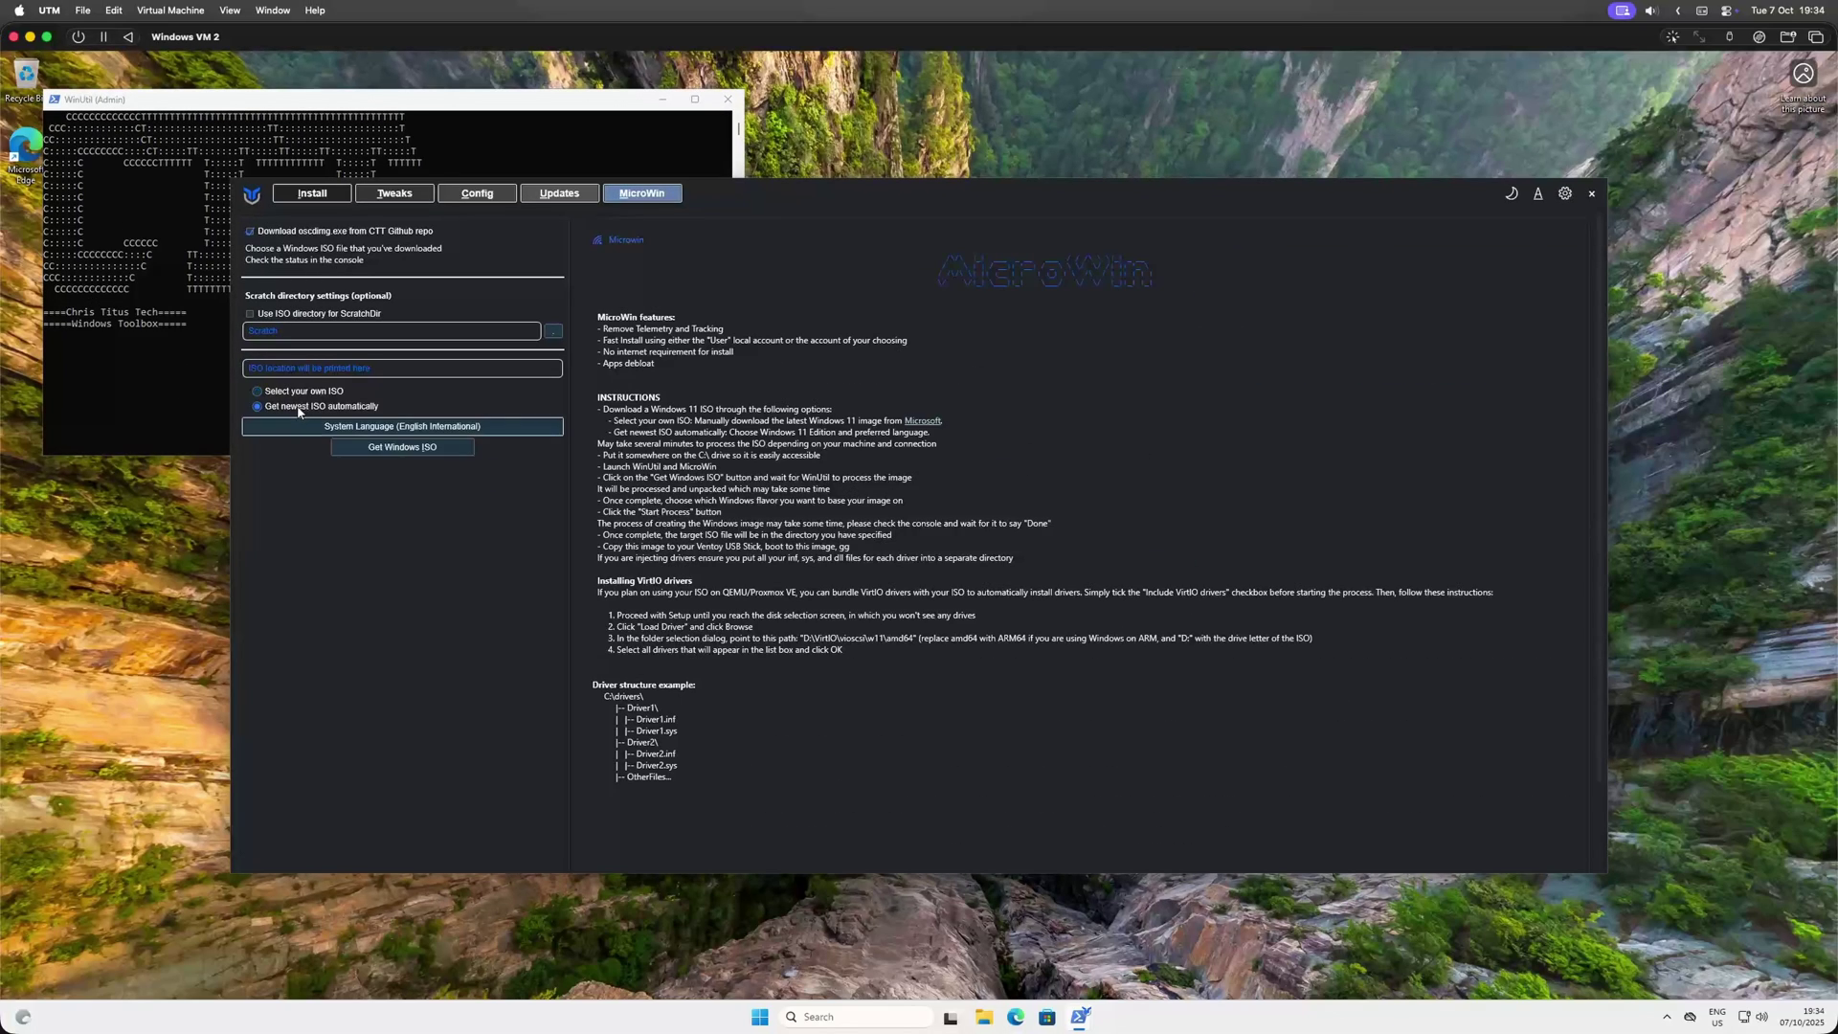
left_click(403, 427)
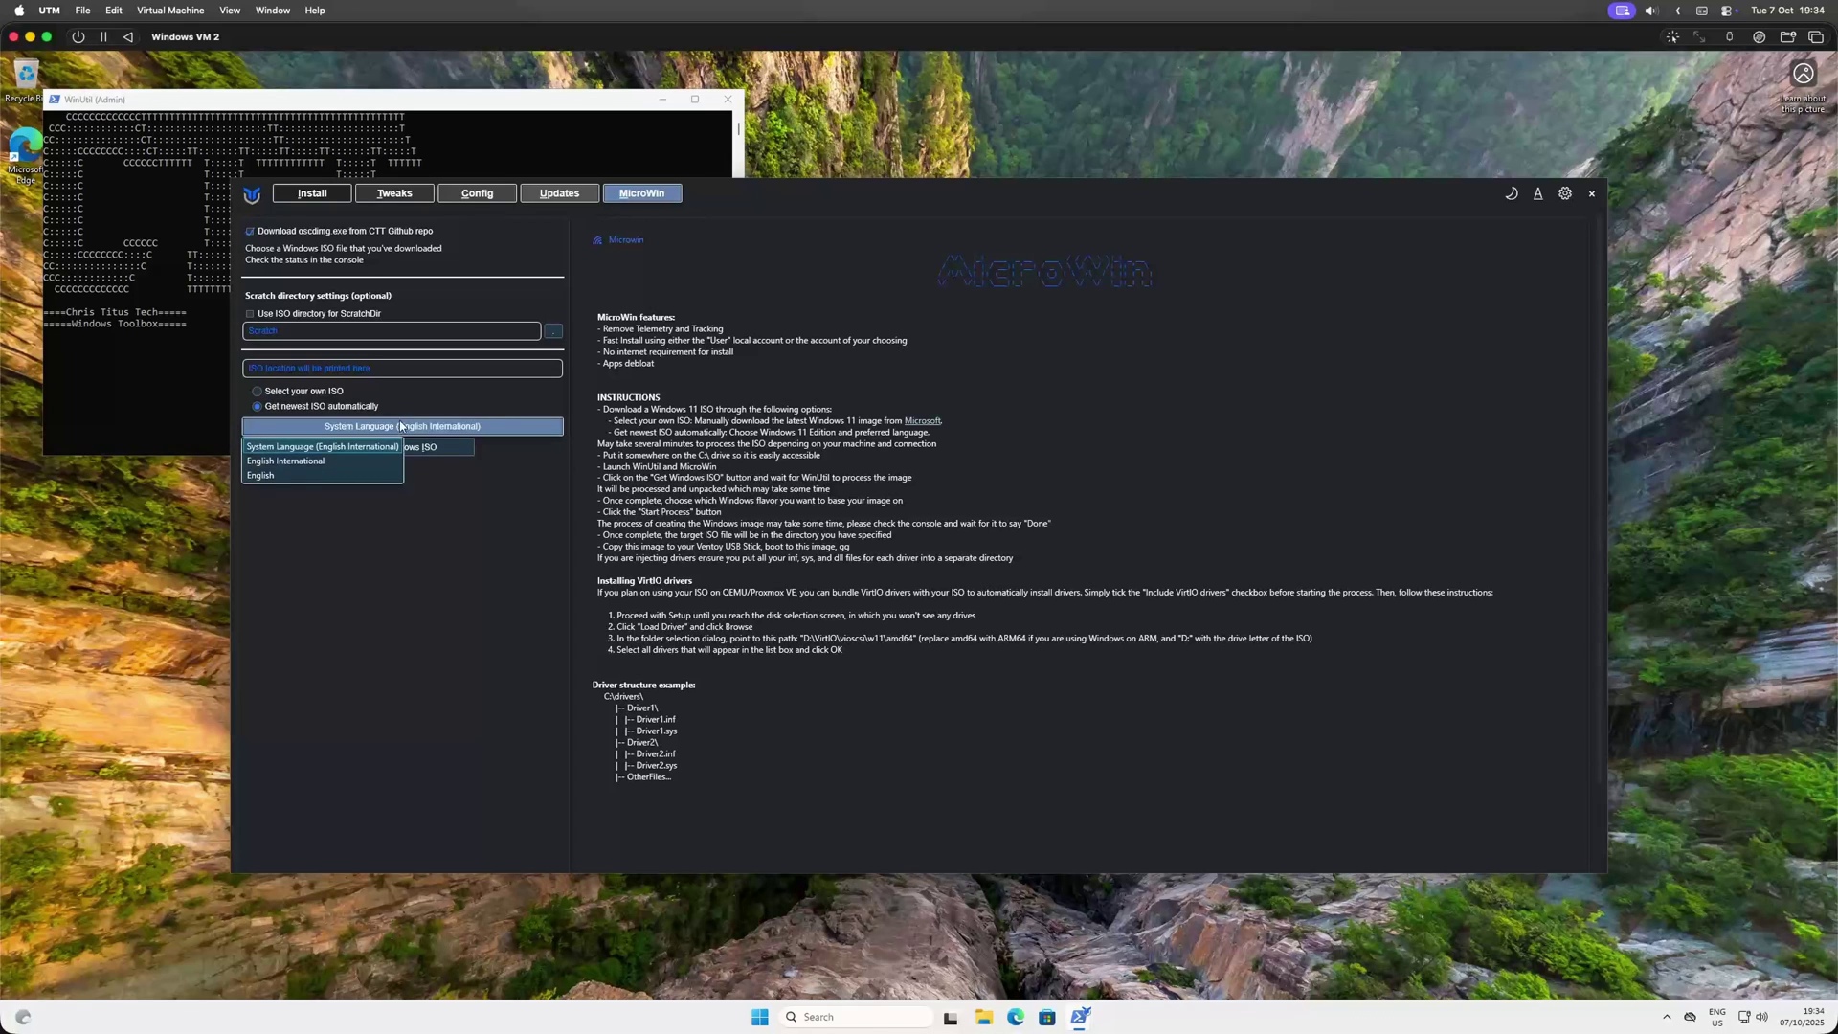
left_click(534, 490)
left_click(419, 449)
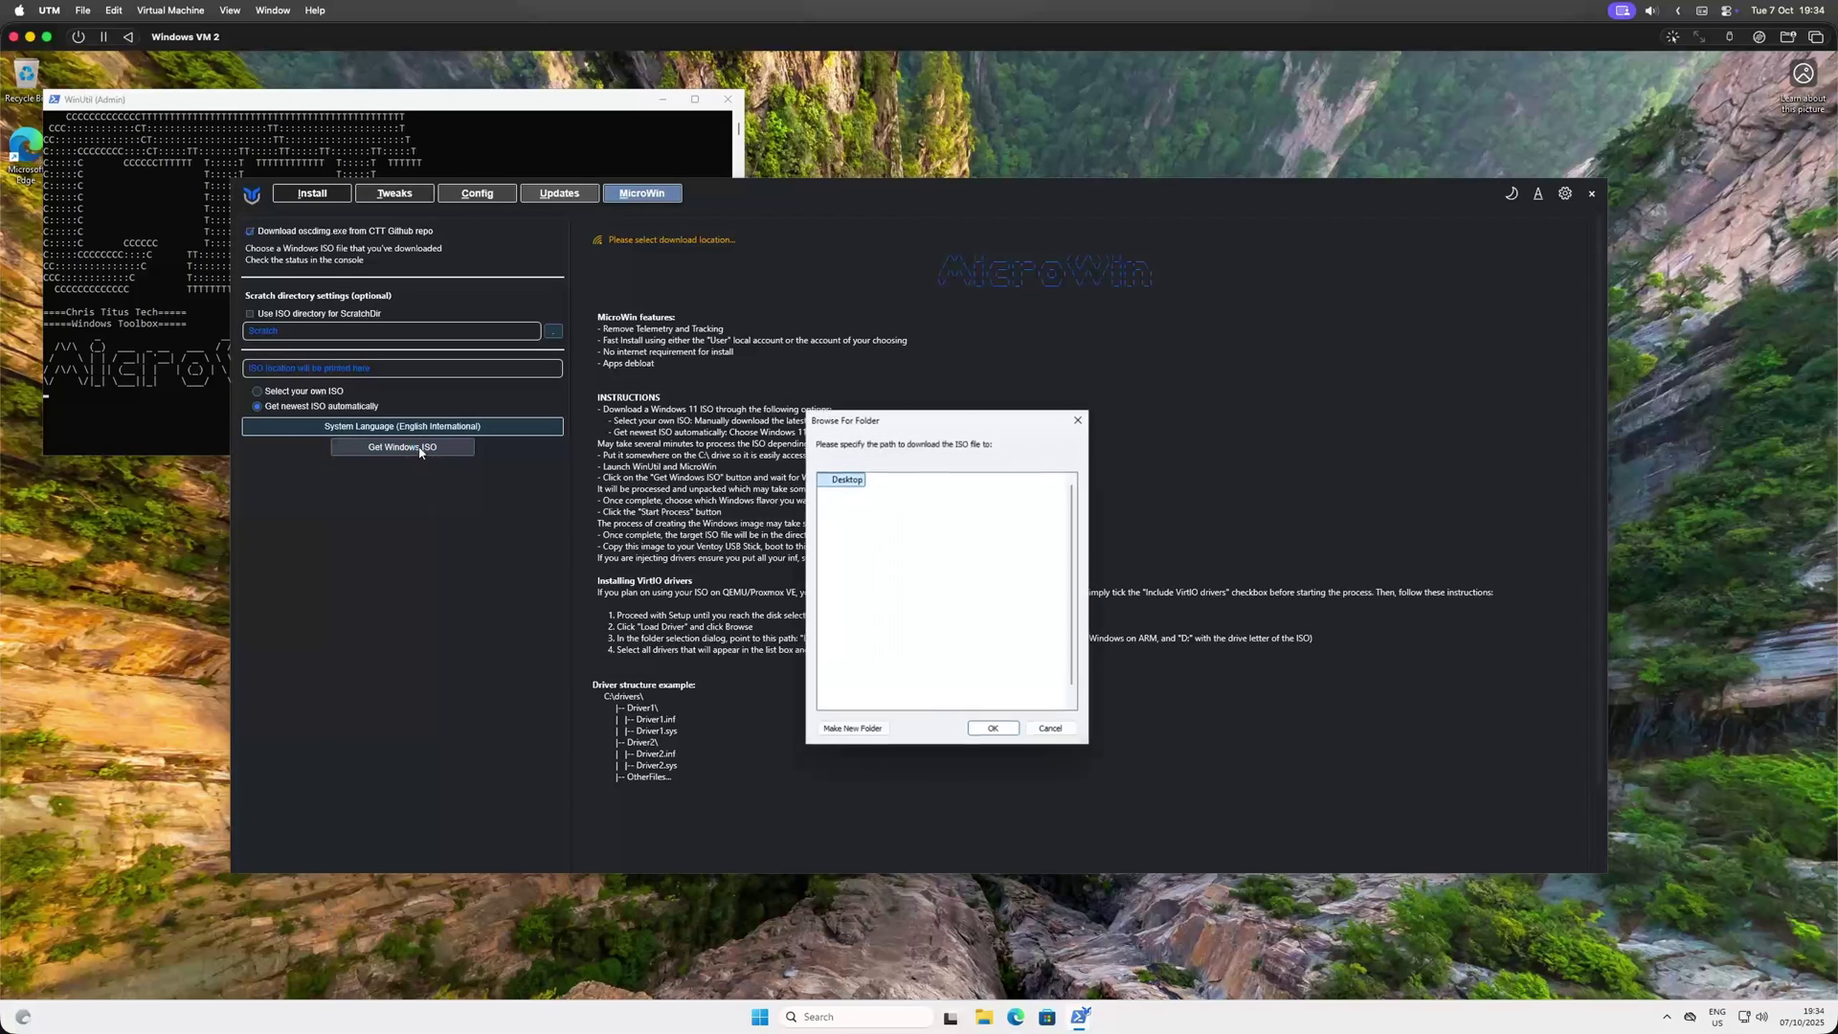
left_click(1000, 734)
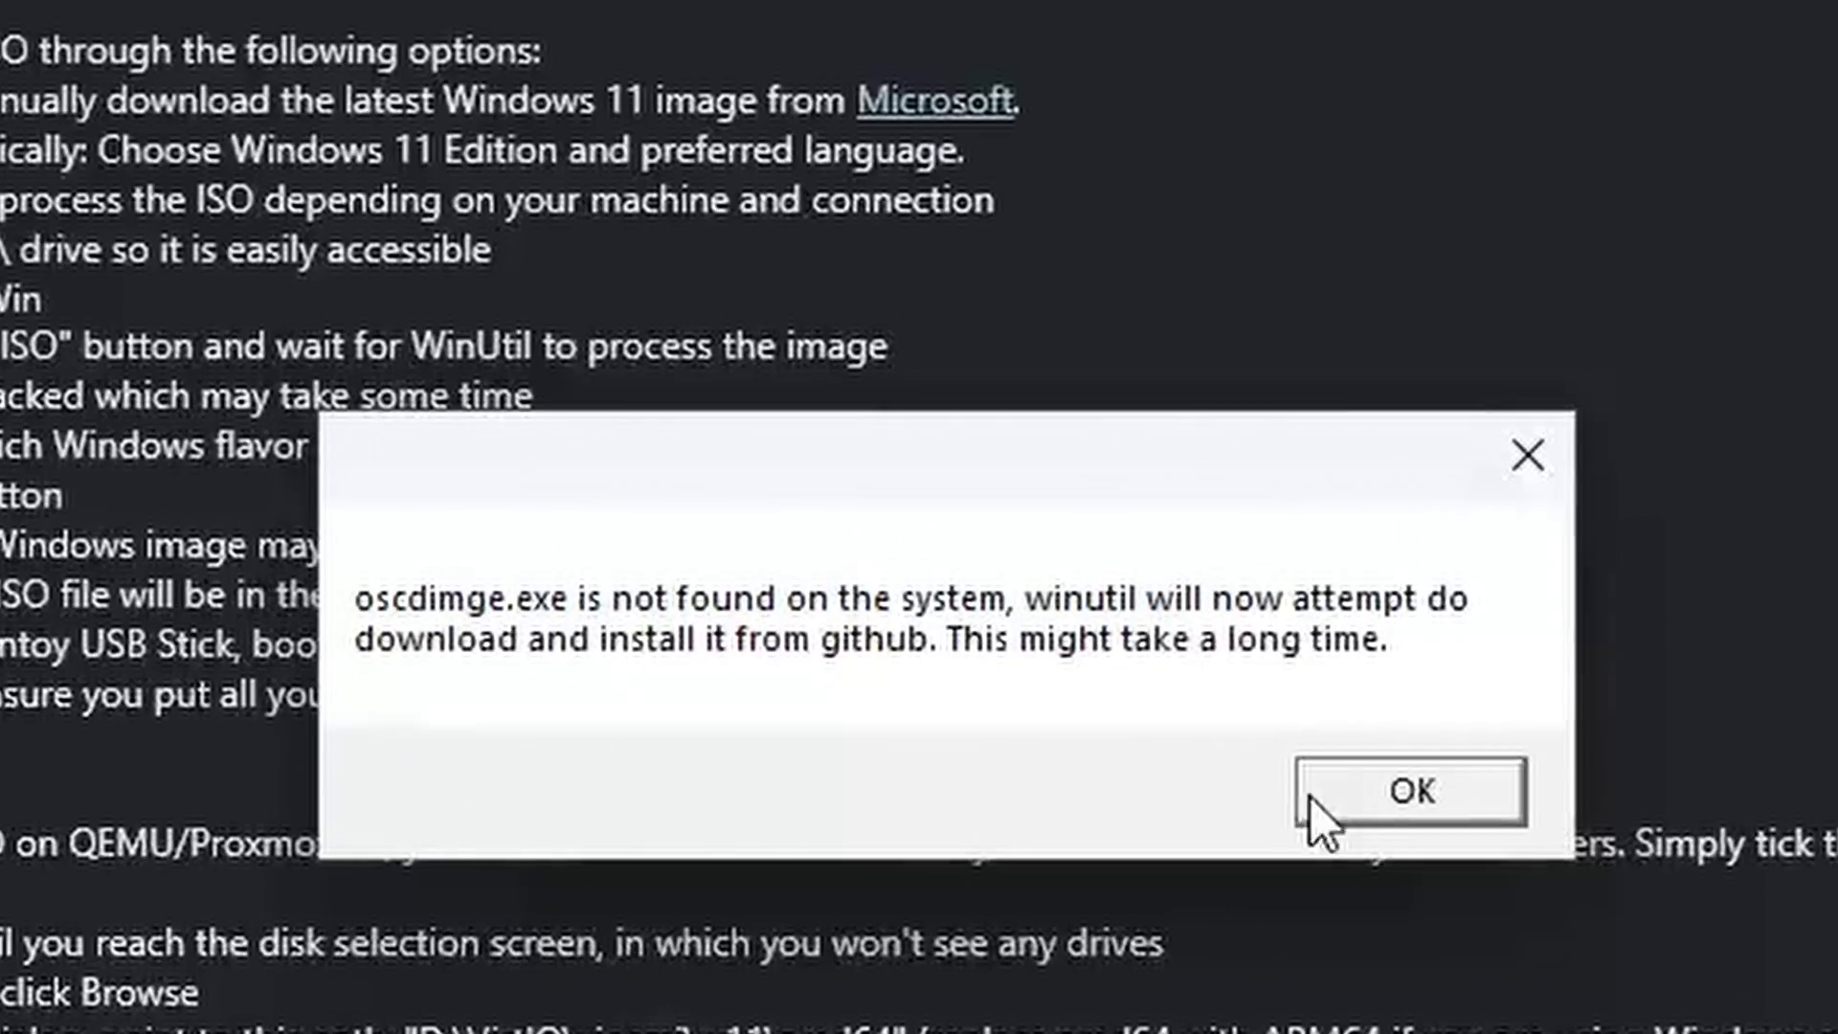
left_click(1391, 796)
Bring the MicroWin ISO configuration form to the front.
right_click(520, 100)
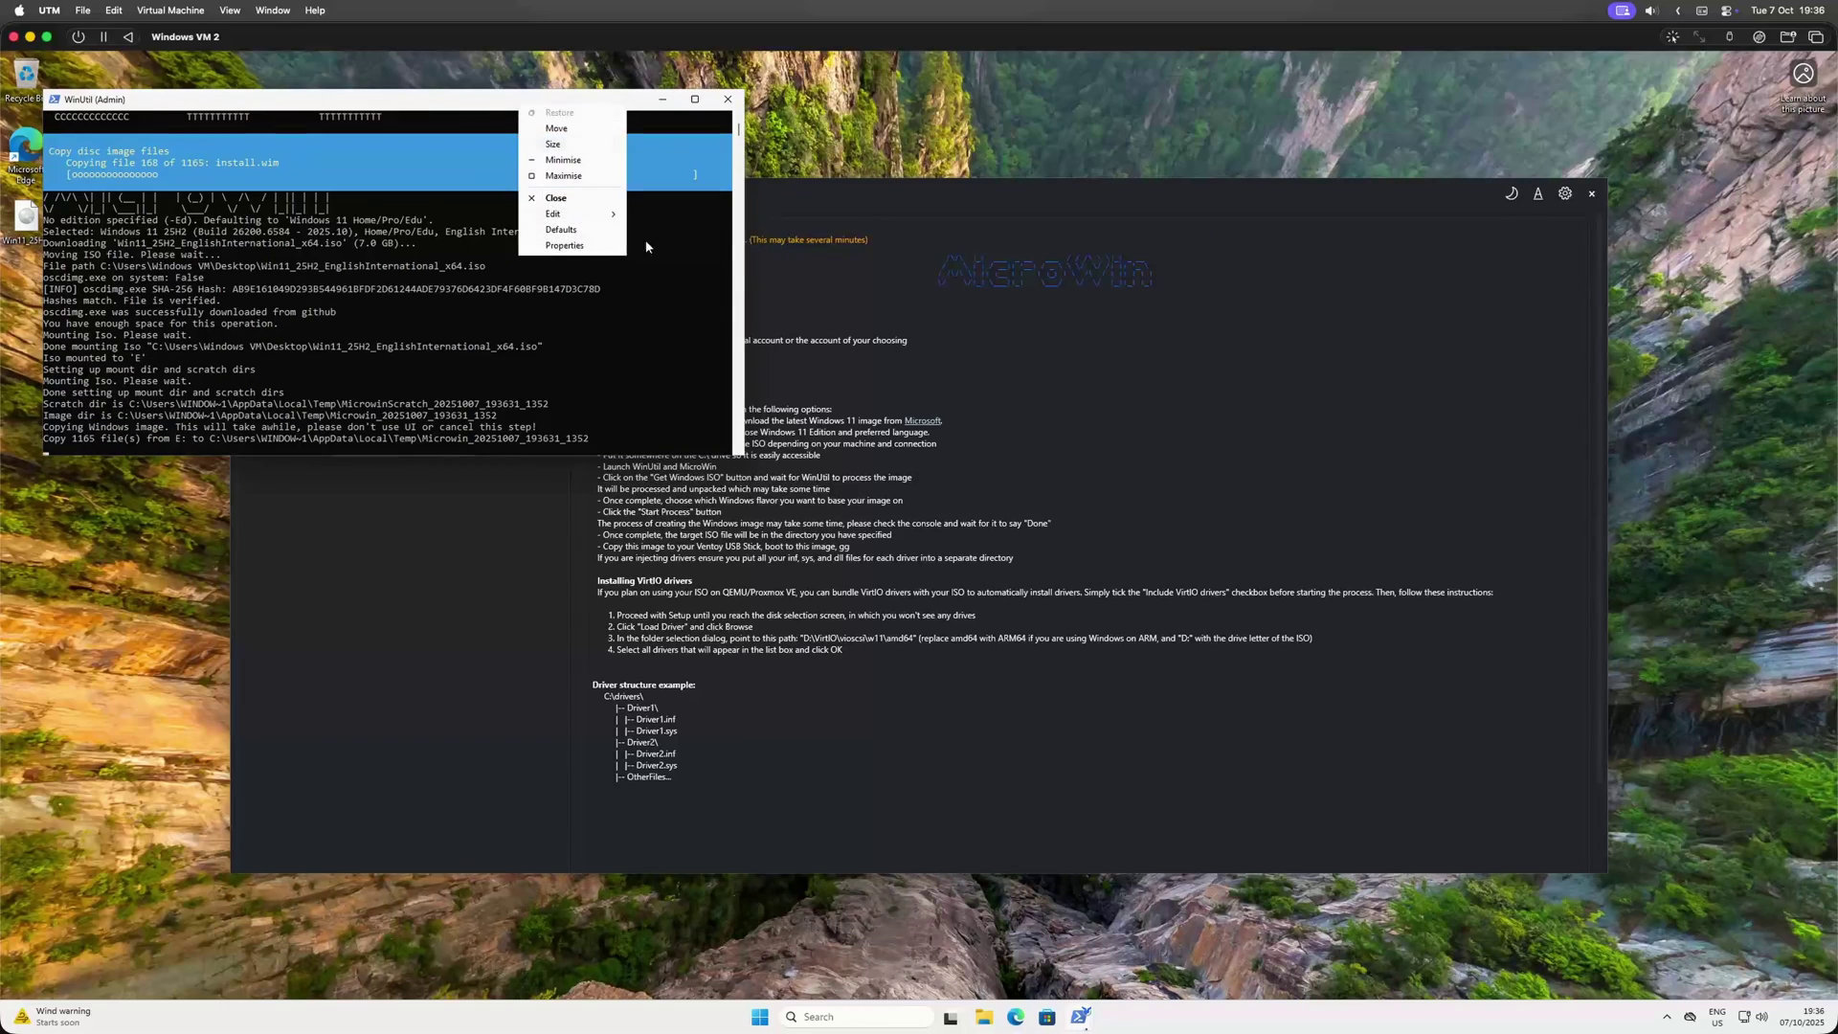
left_click(363, 102)
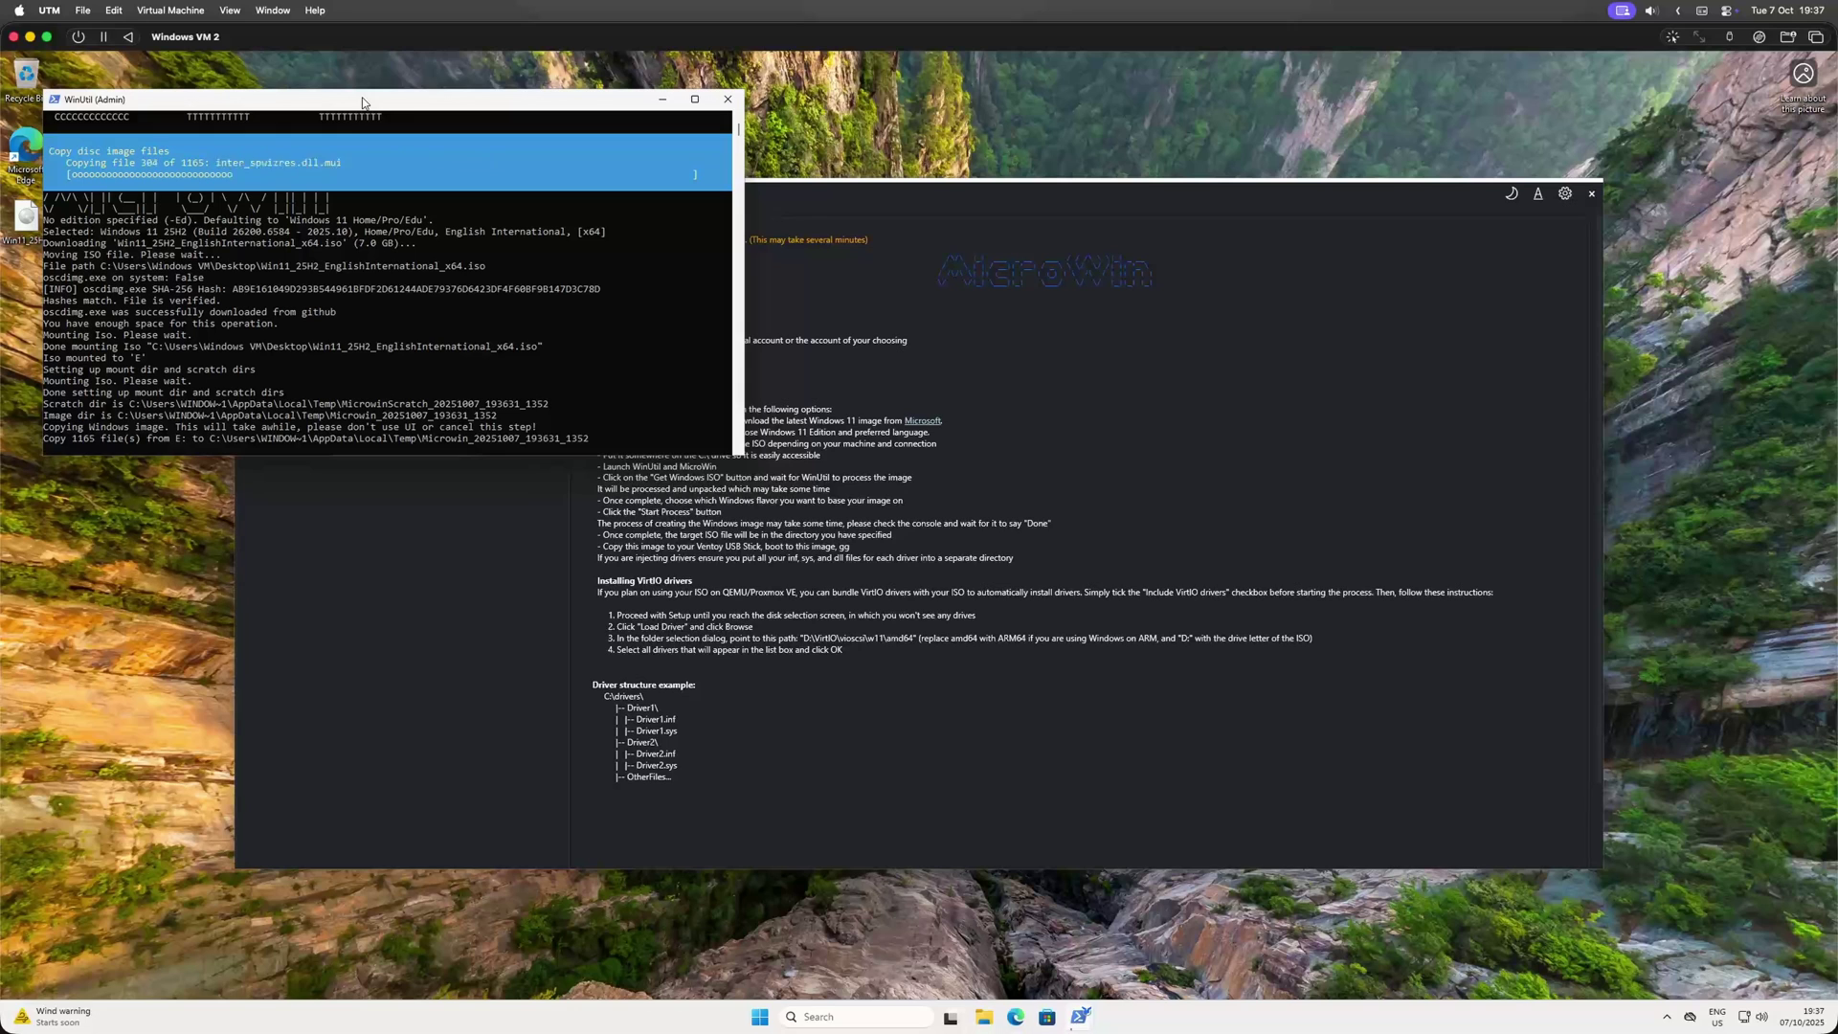
left_click(538, 112)
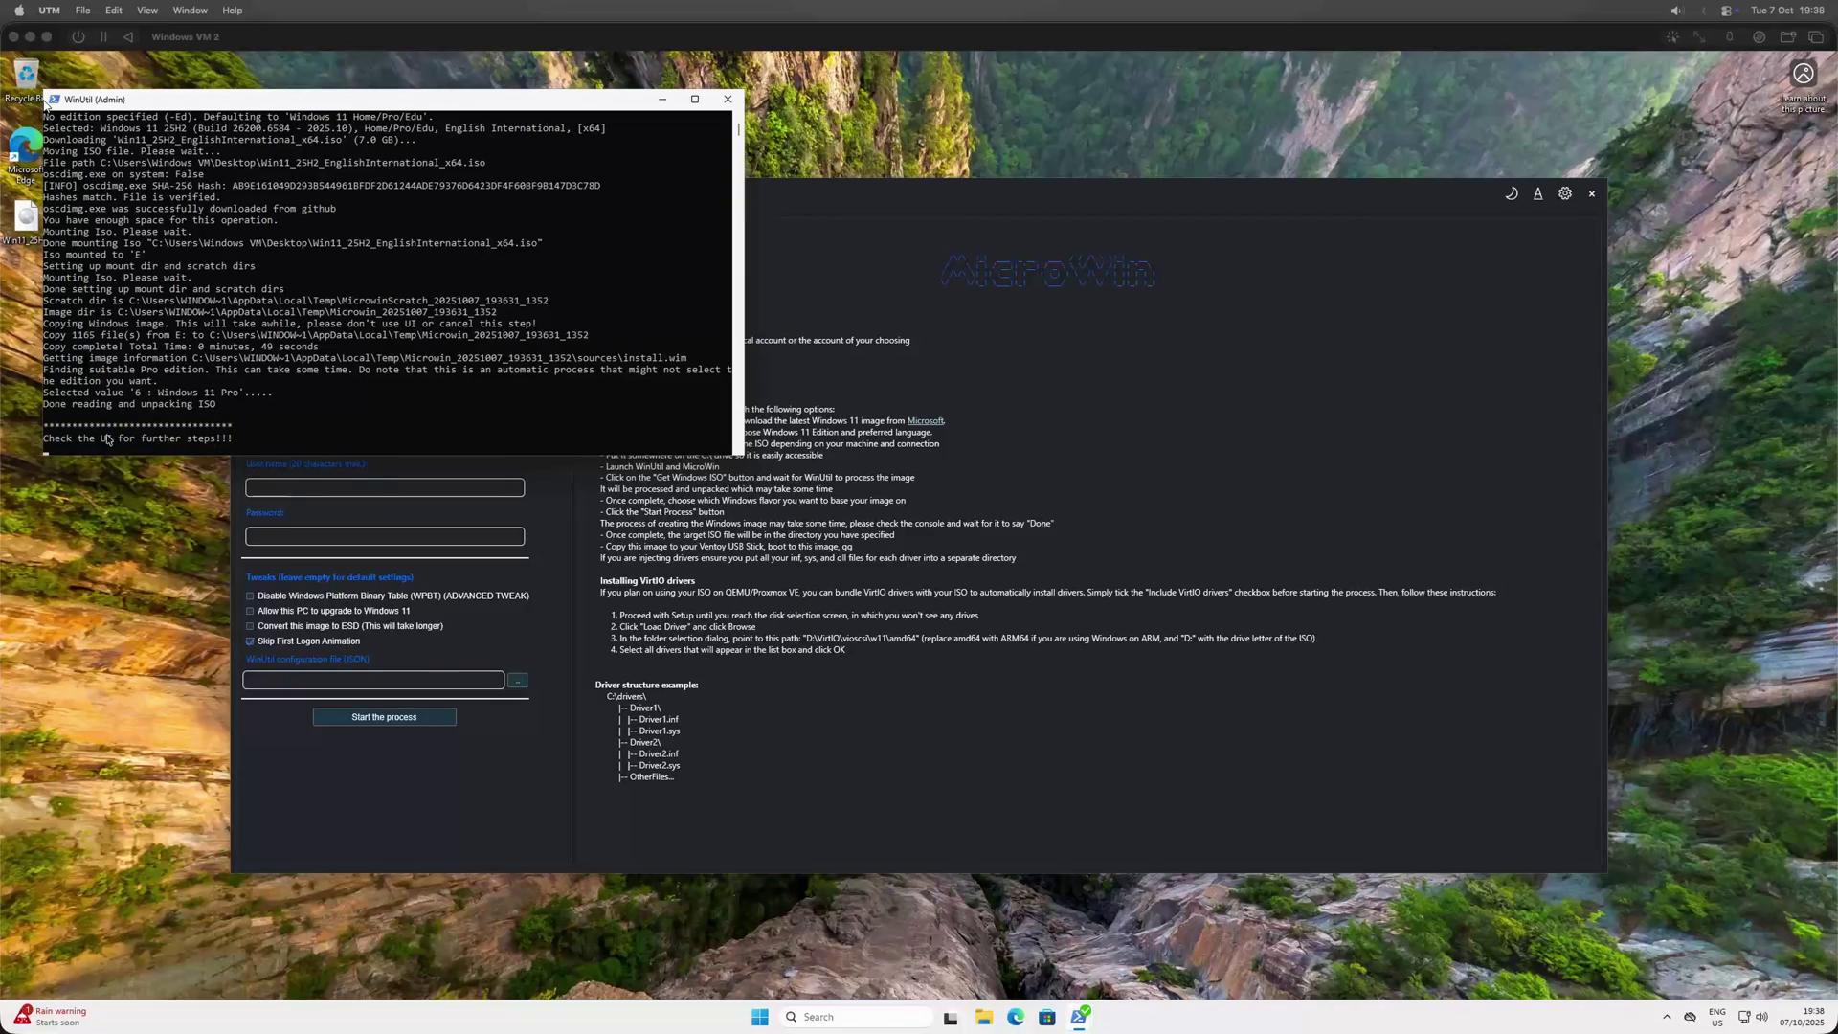
left_click(433, 847)
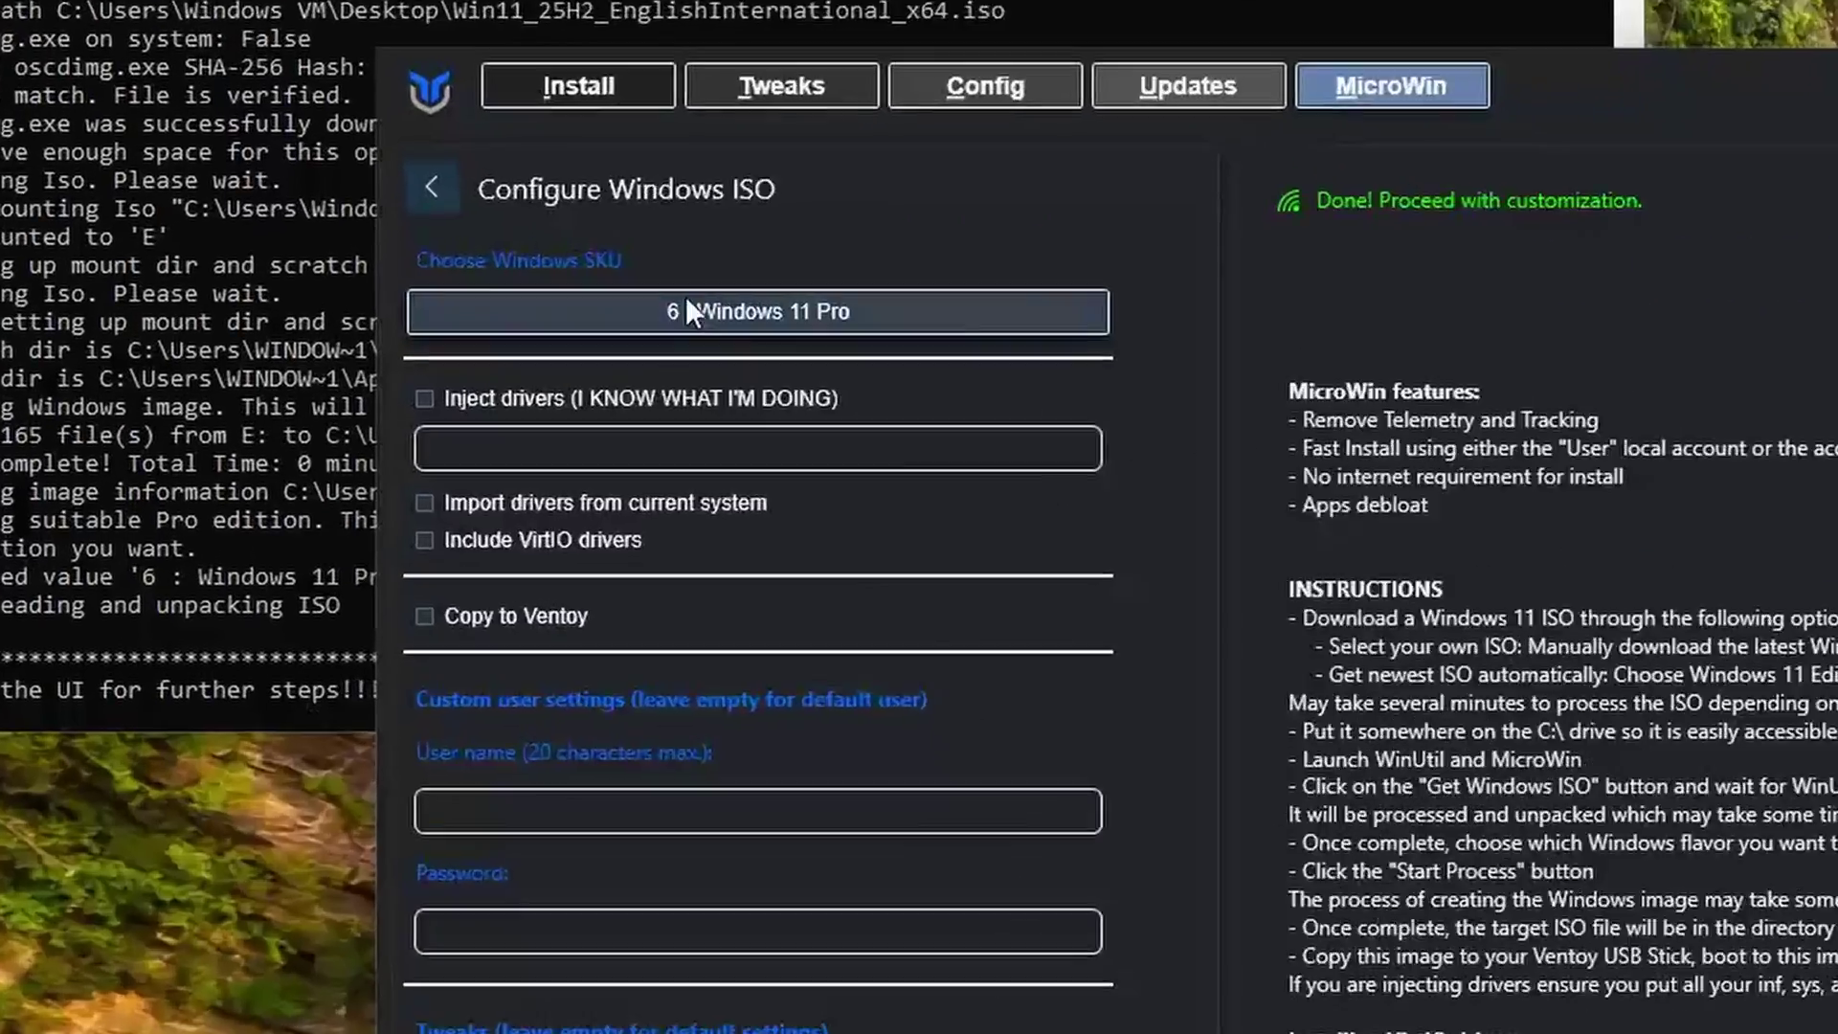
Keep 6 : Windows 11 Pro as the SKU, set user name 'Home Server', and start building the ISO.
left_click(345, 284)
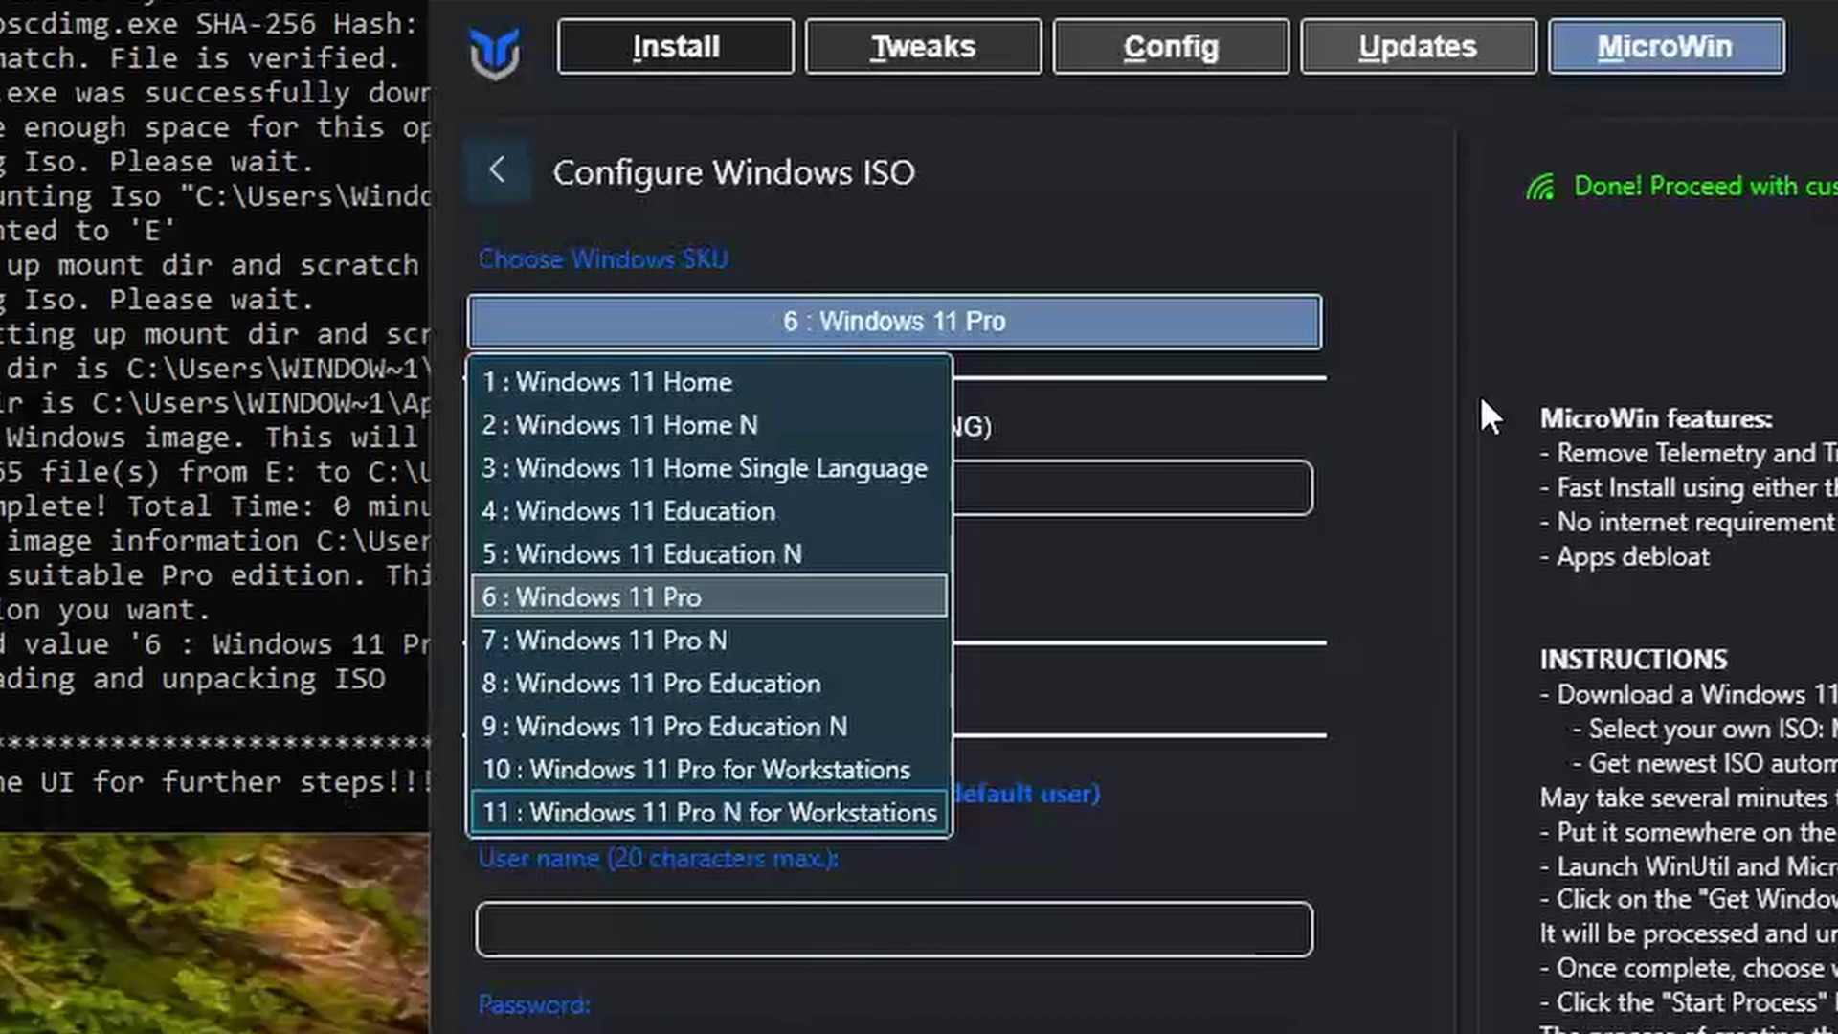
left_click(1389, 403)
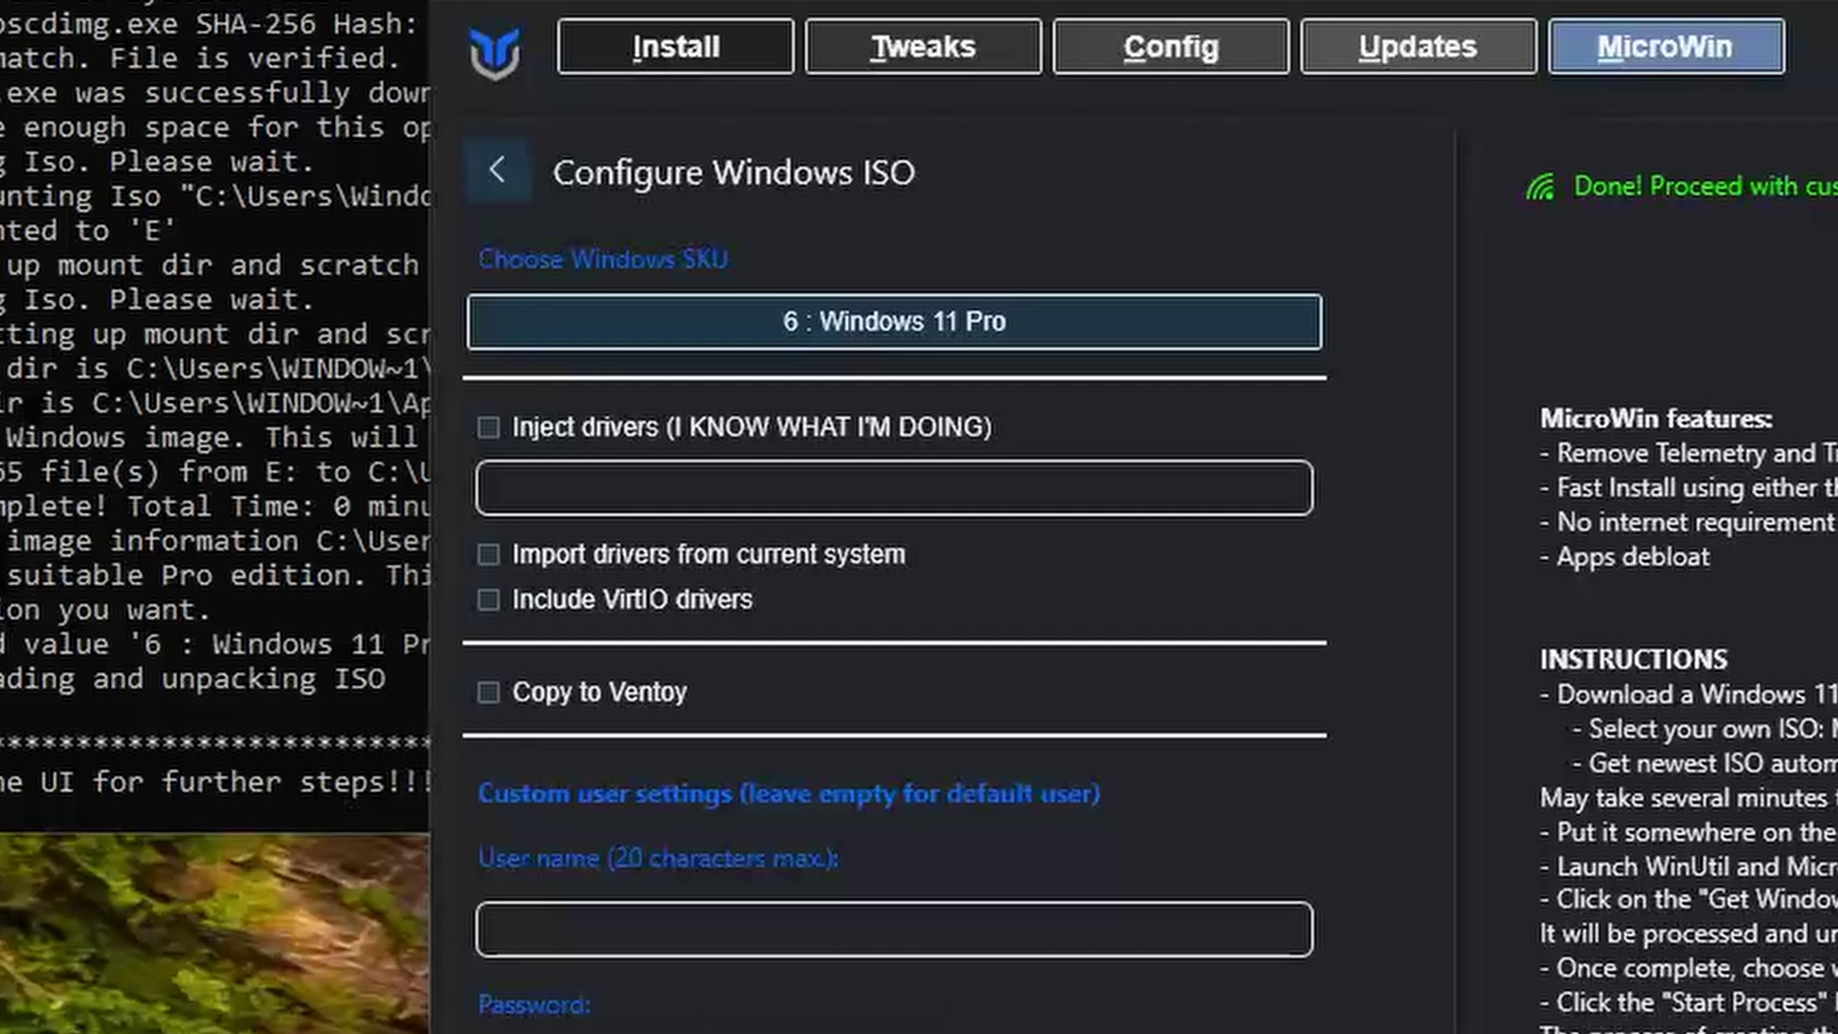
left_click(715, 912)
type("H")
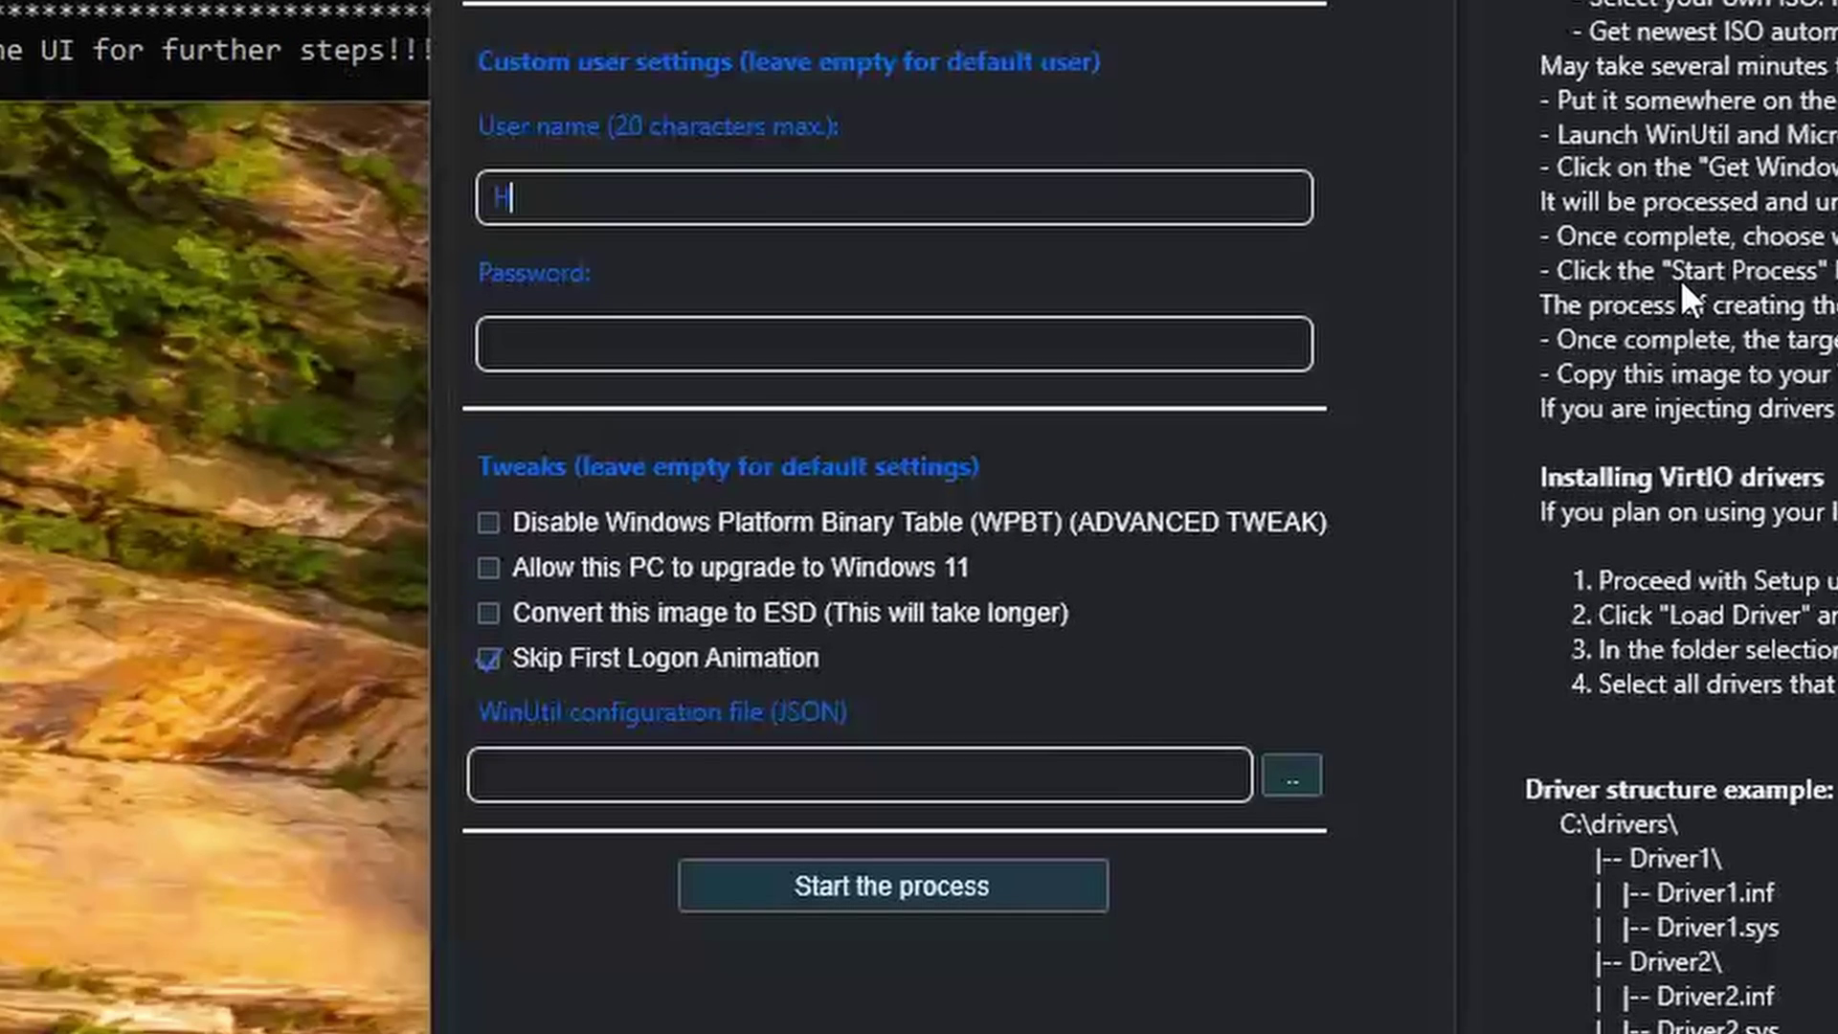
type("ome Server")
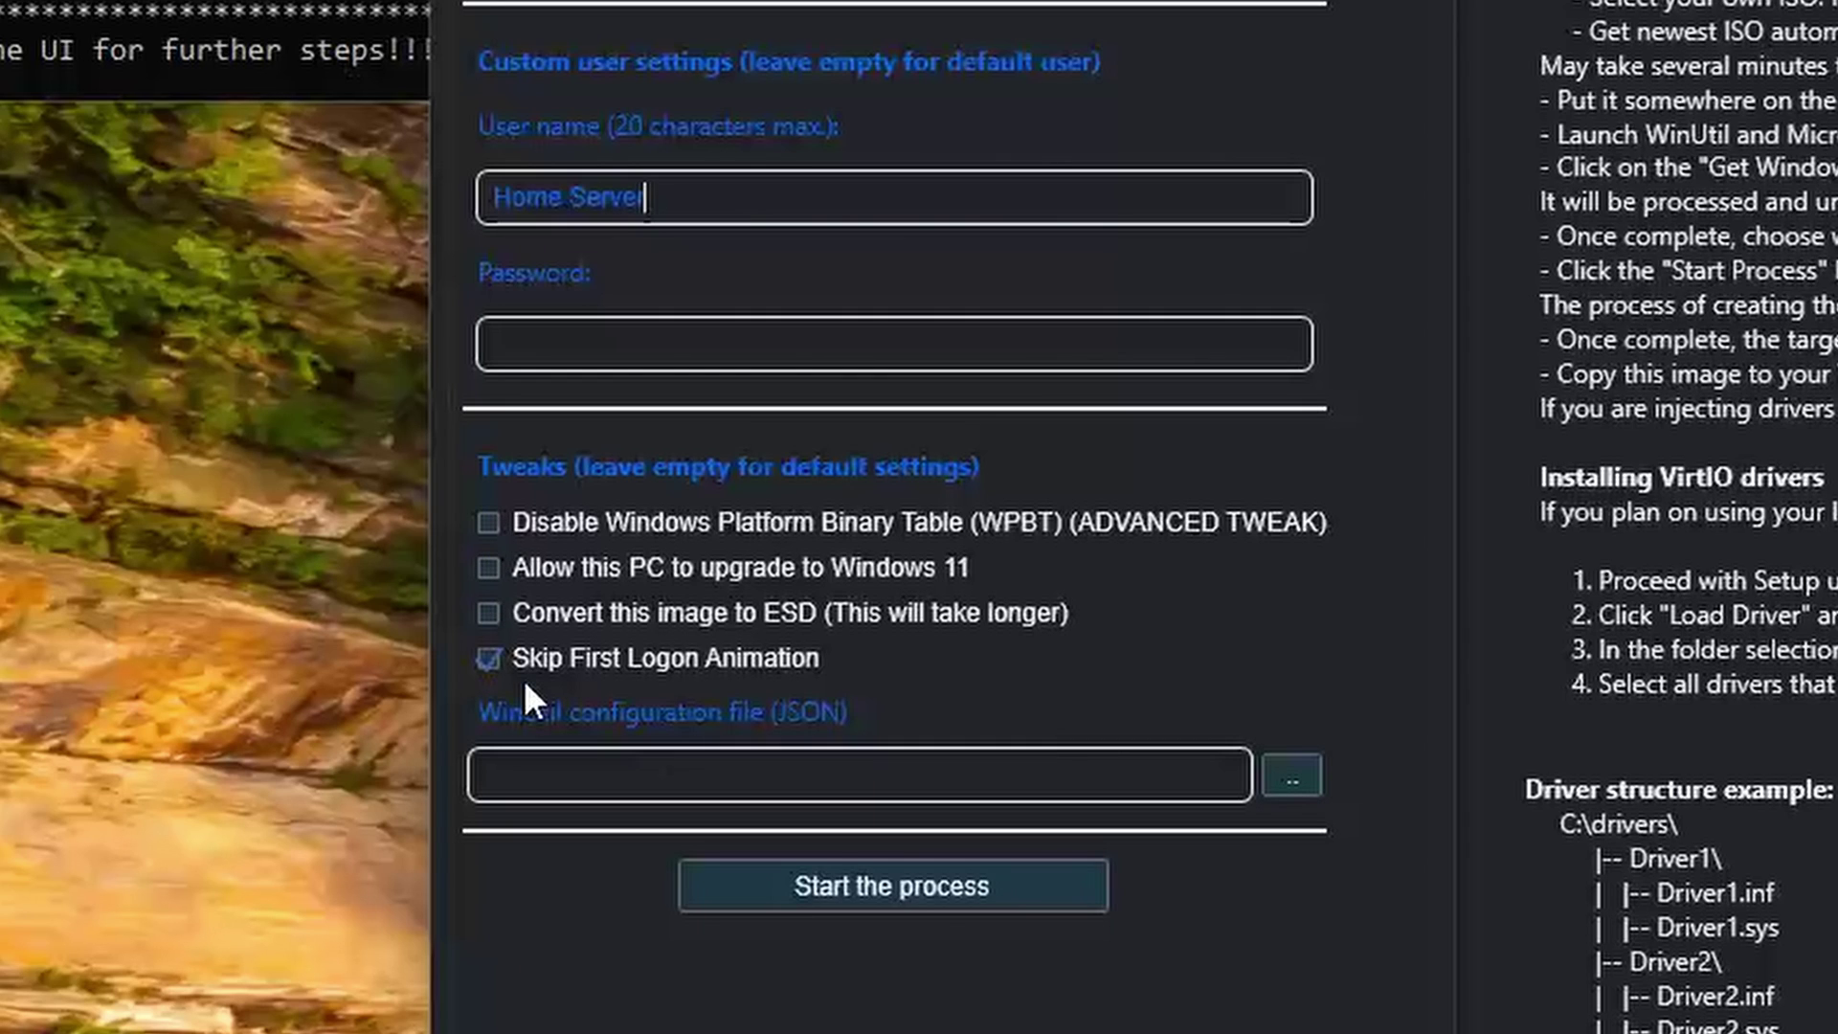
left_click(959, 898)
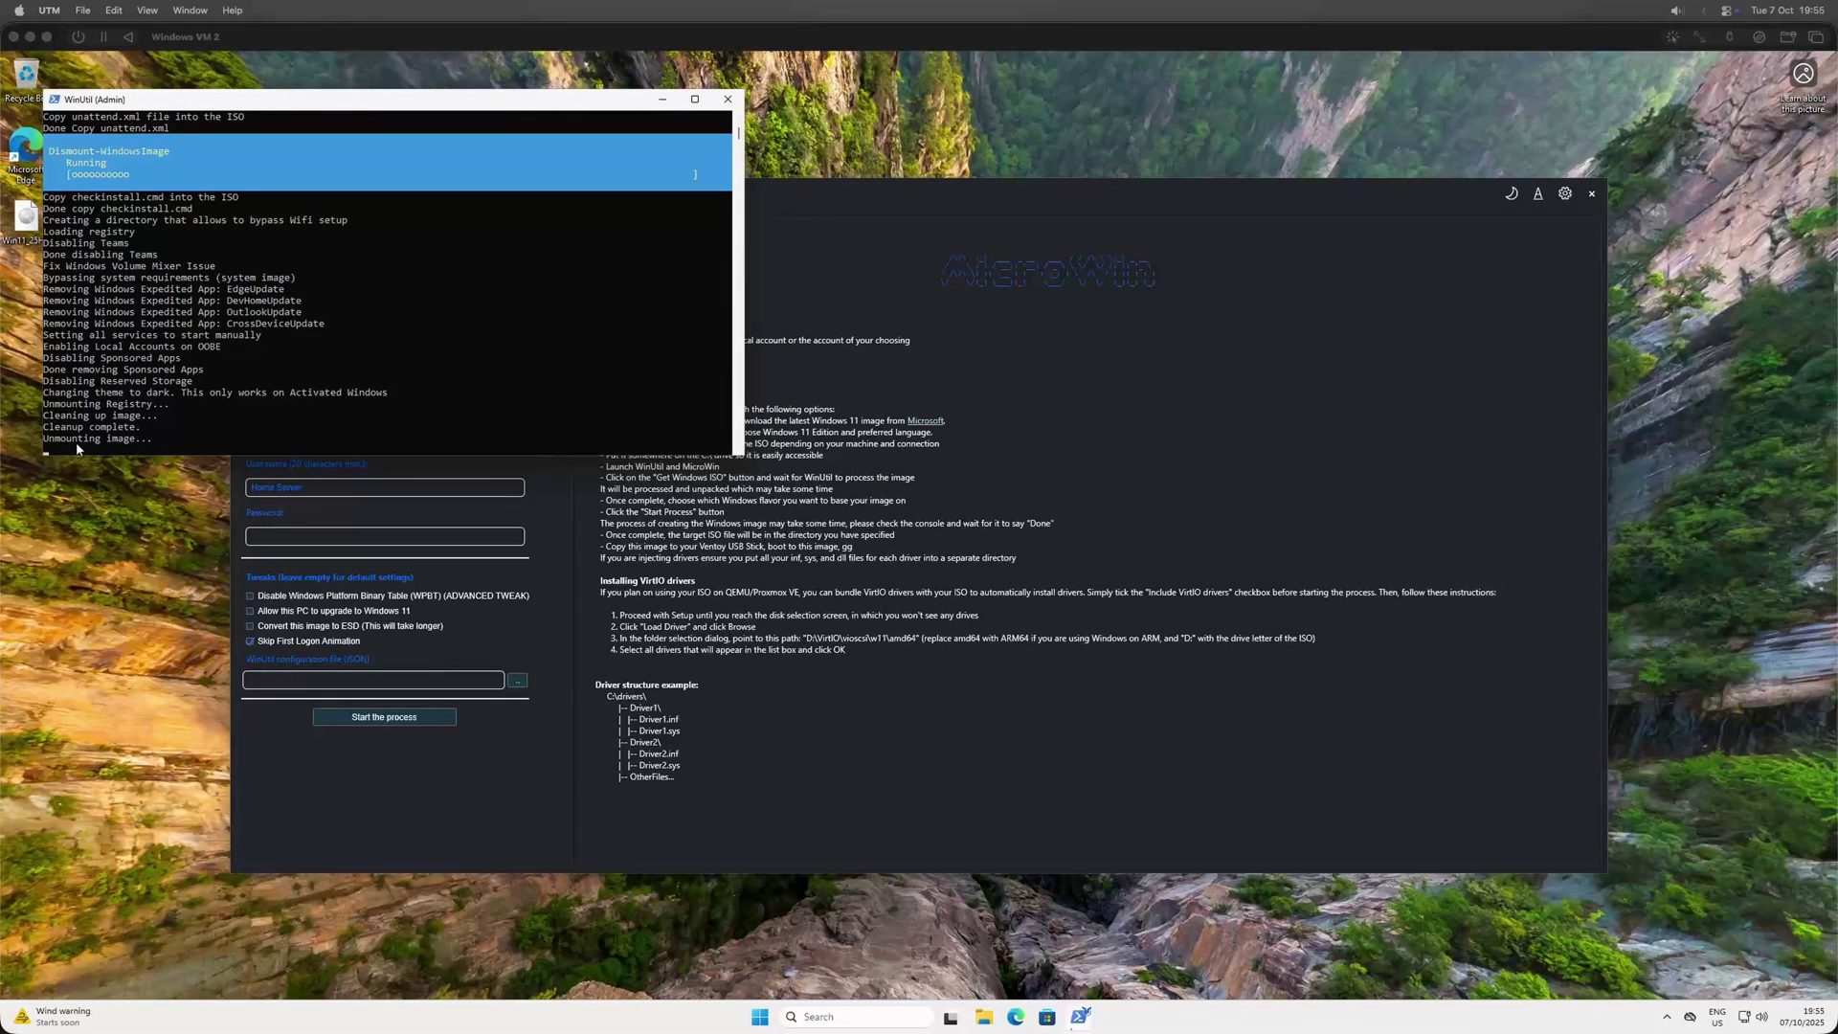
Dismiss the finished Win11_25H2.iso notice and select the new ISO on the Desktop.
left_click(76, 448)
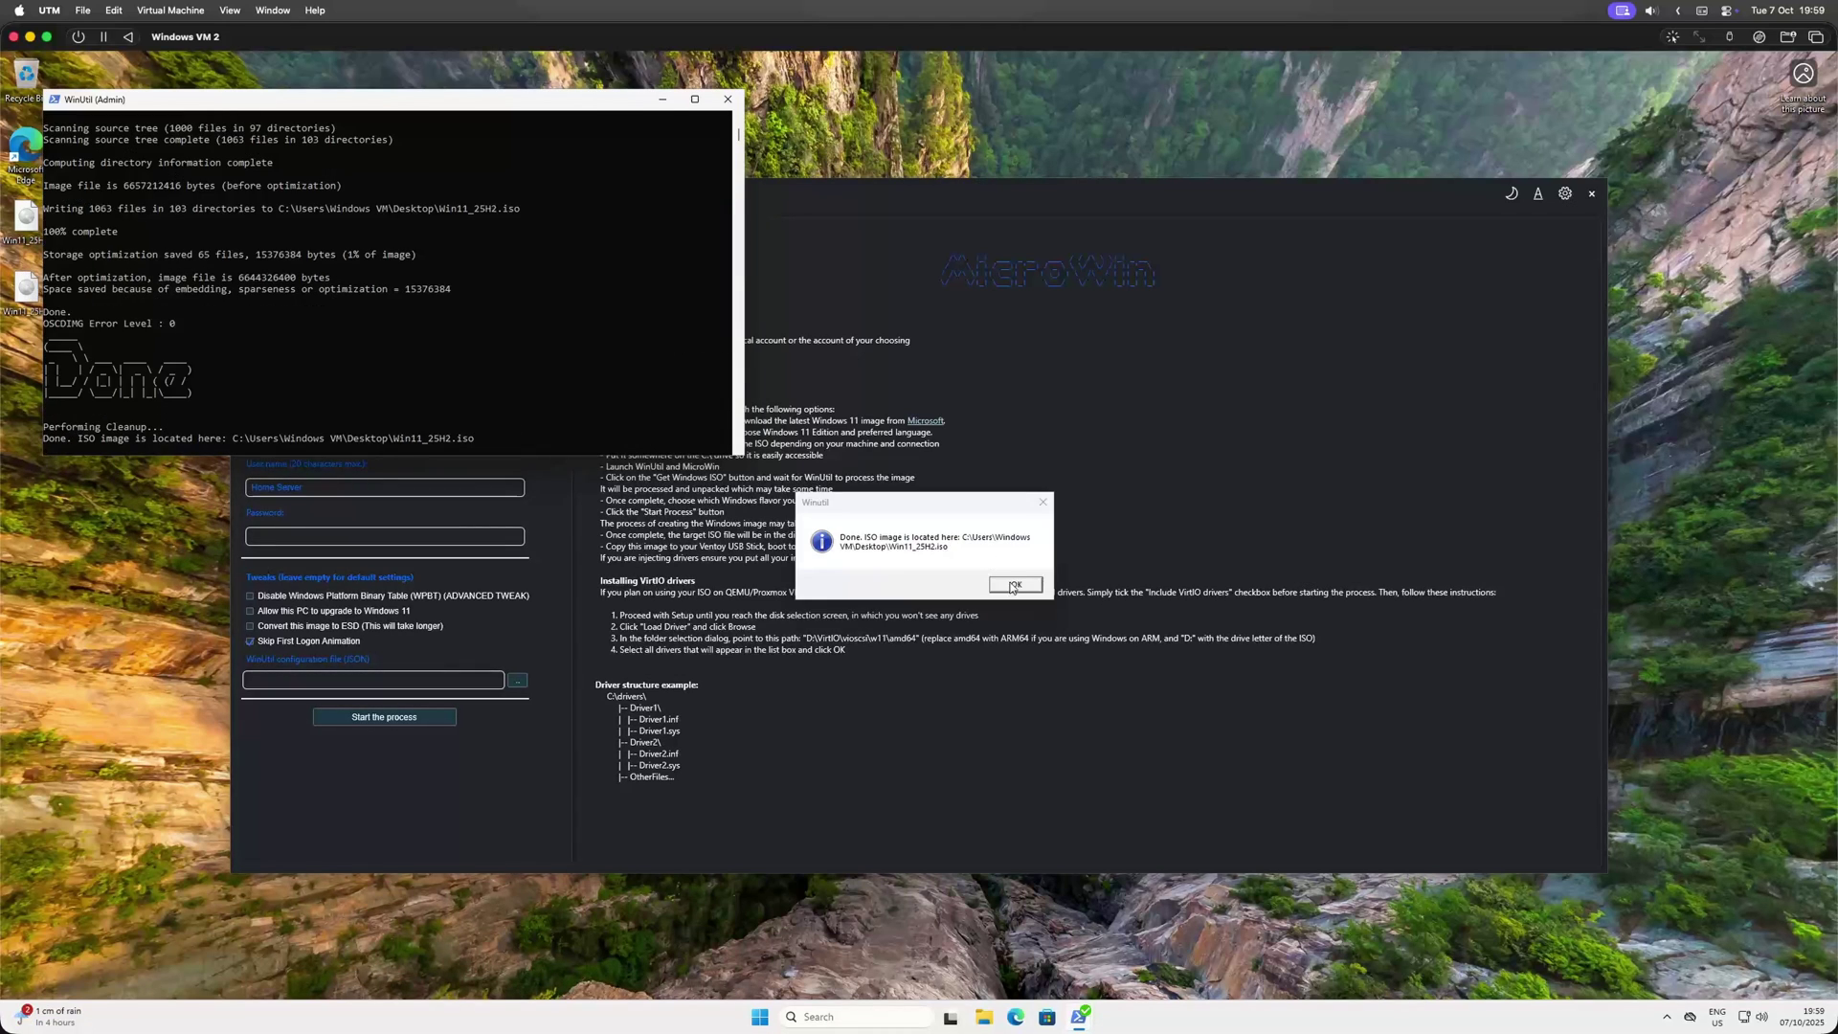
left_click(1013, 587)
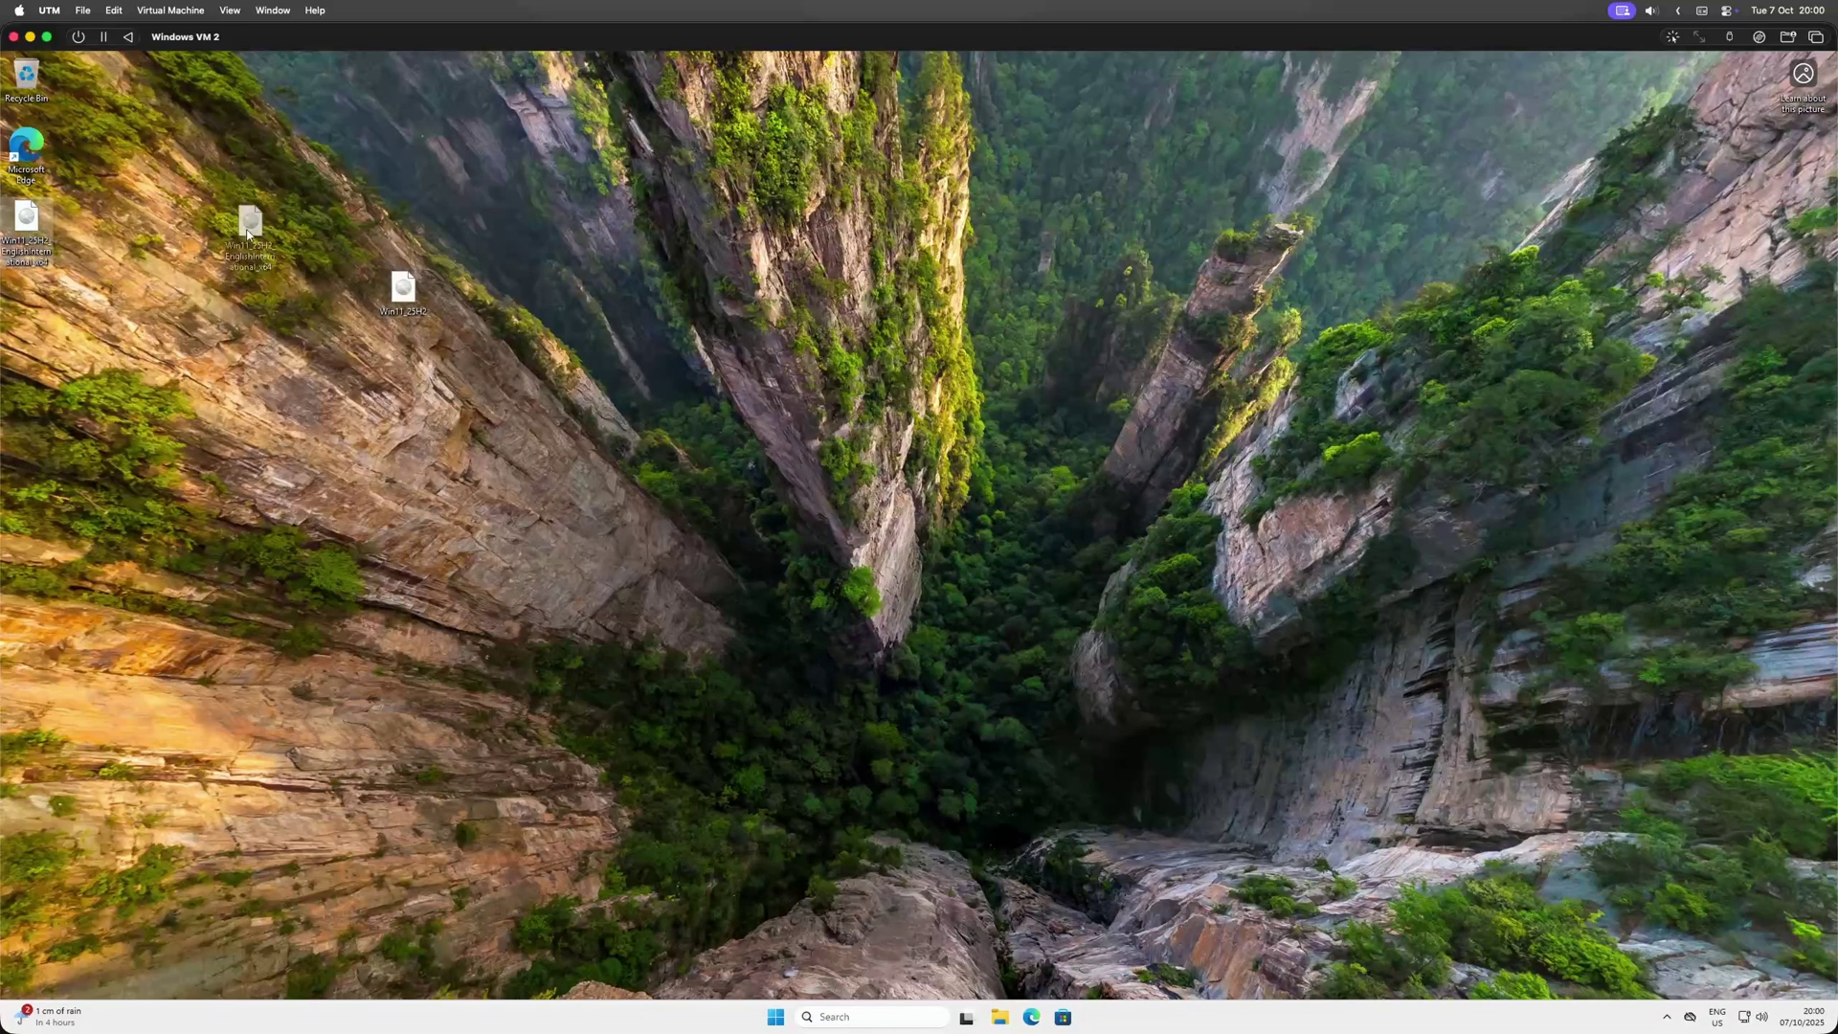
right_click(403, 287)
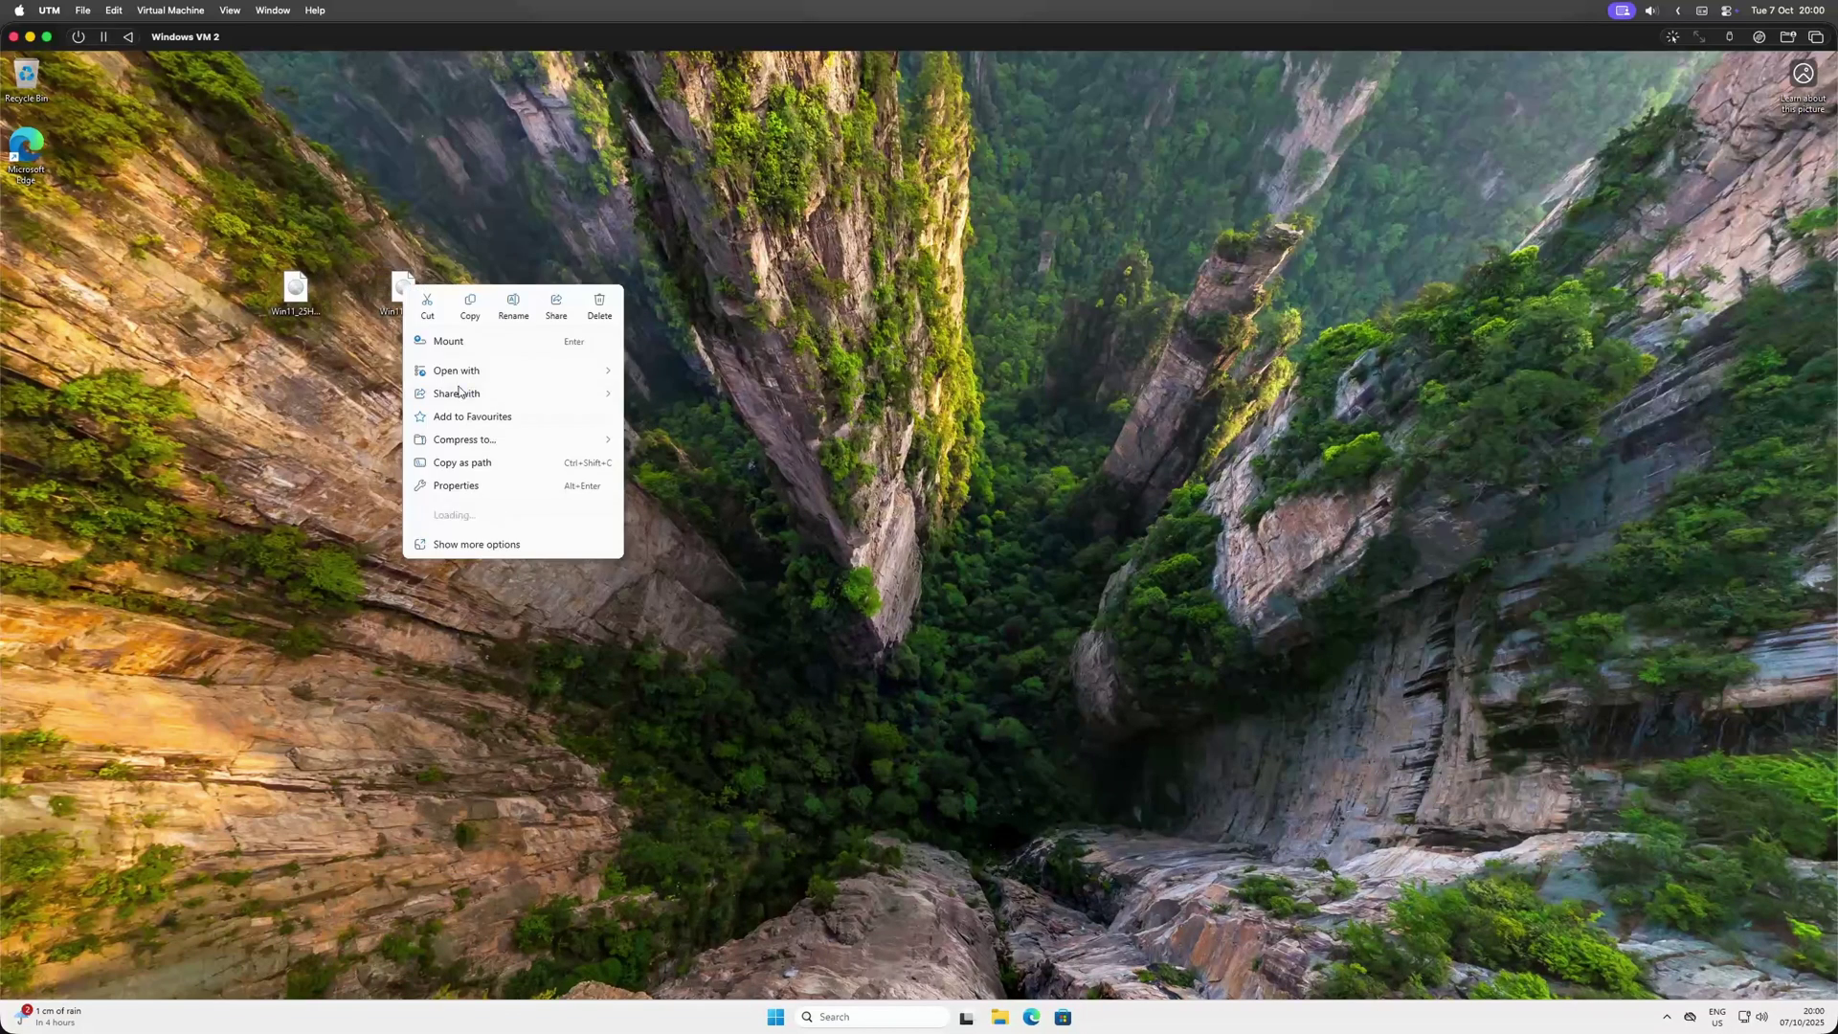
Compare Properties of the 6.18 GB Win11_25H2 ISO and the original English International ISO side by side.
left_click(477, 486)
left_click_drag(476, 445, 520, 445)
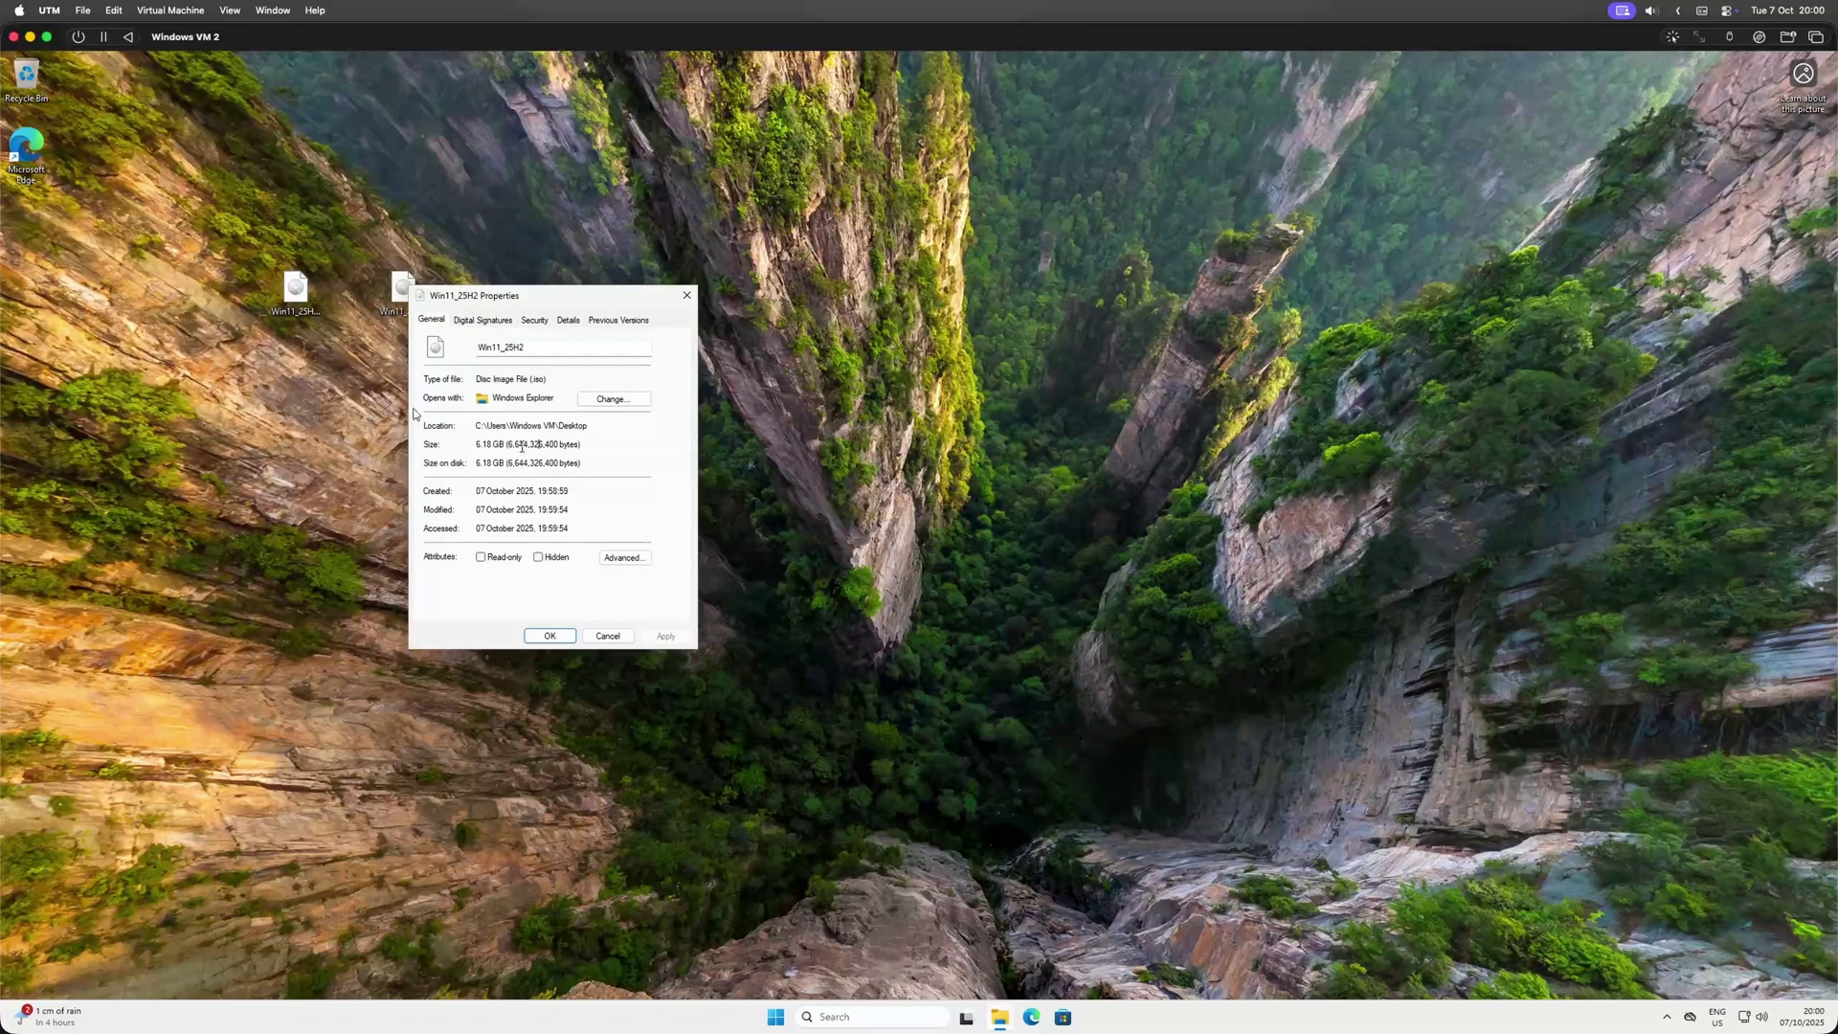
right_click(295, 287)
left_click(393, 486)
left_click_drag(472, 302, 909, 303)
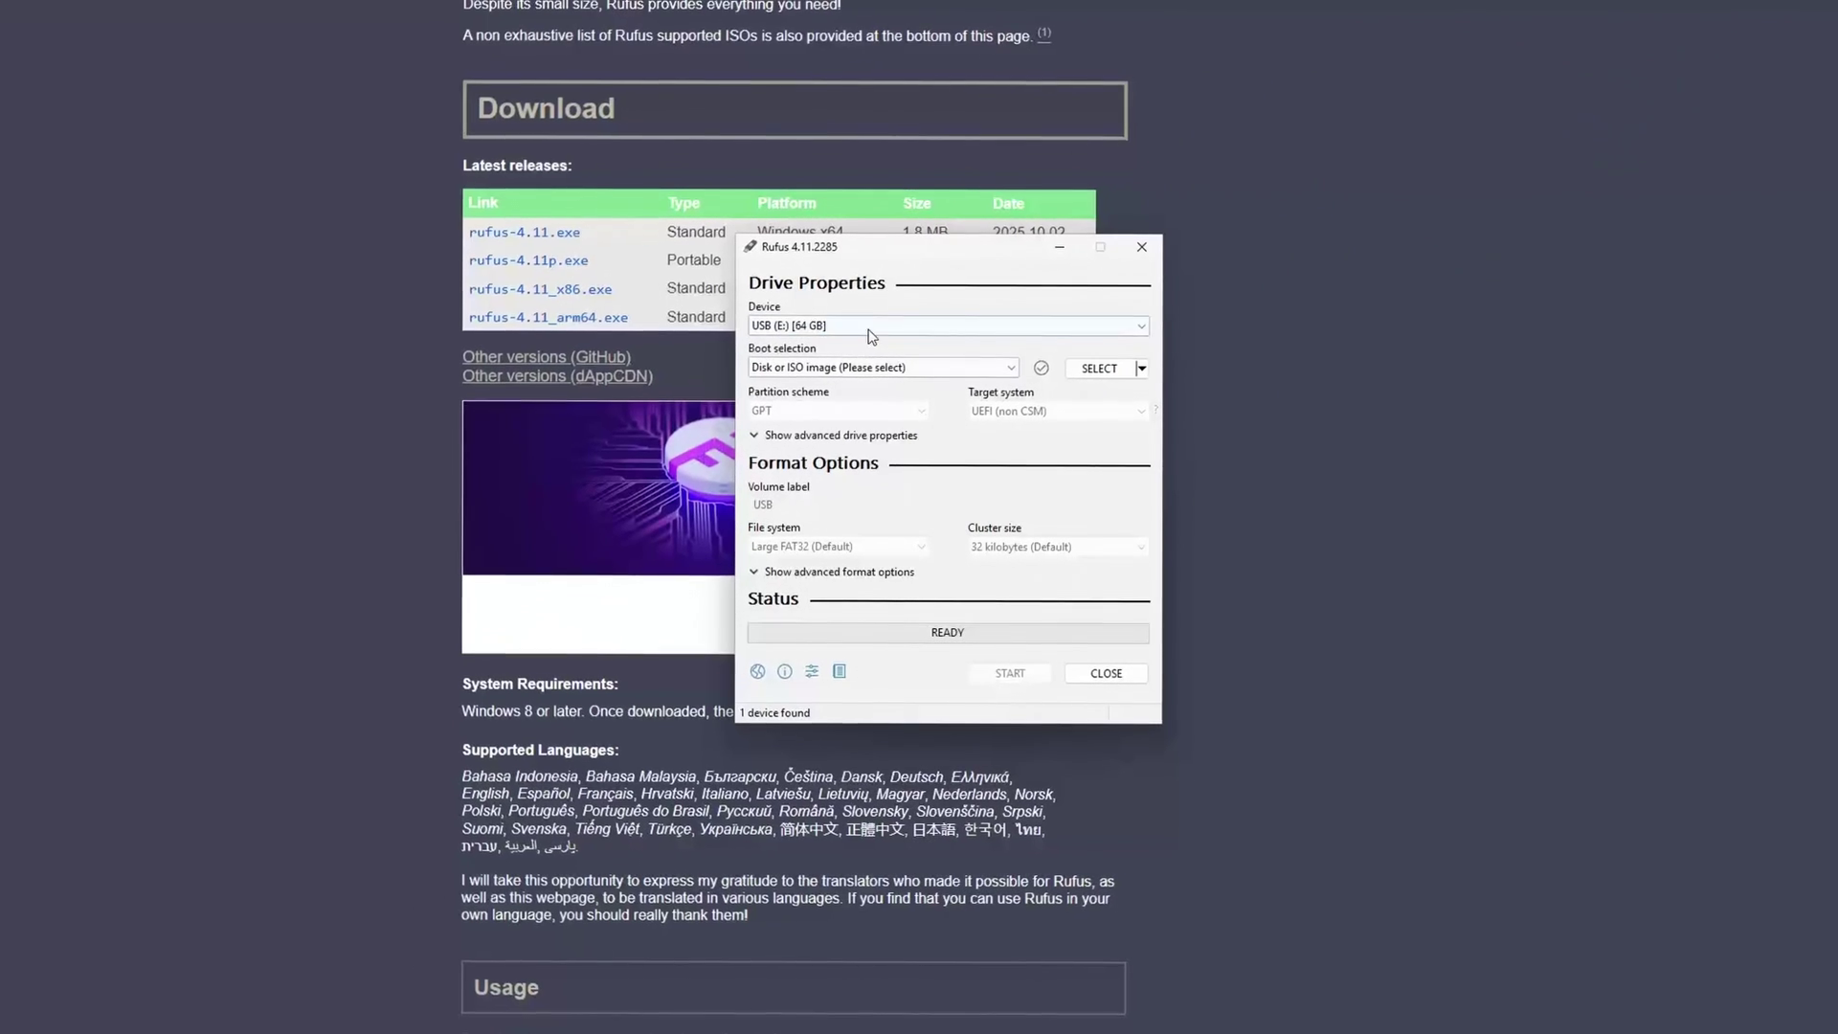
In Rufus, target USB (E:) 64 GB, load Desktop\Win11_25H2.iso, and enter volume label Win11.
left_click(859, 324)
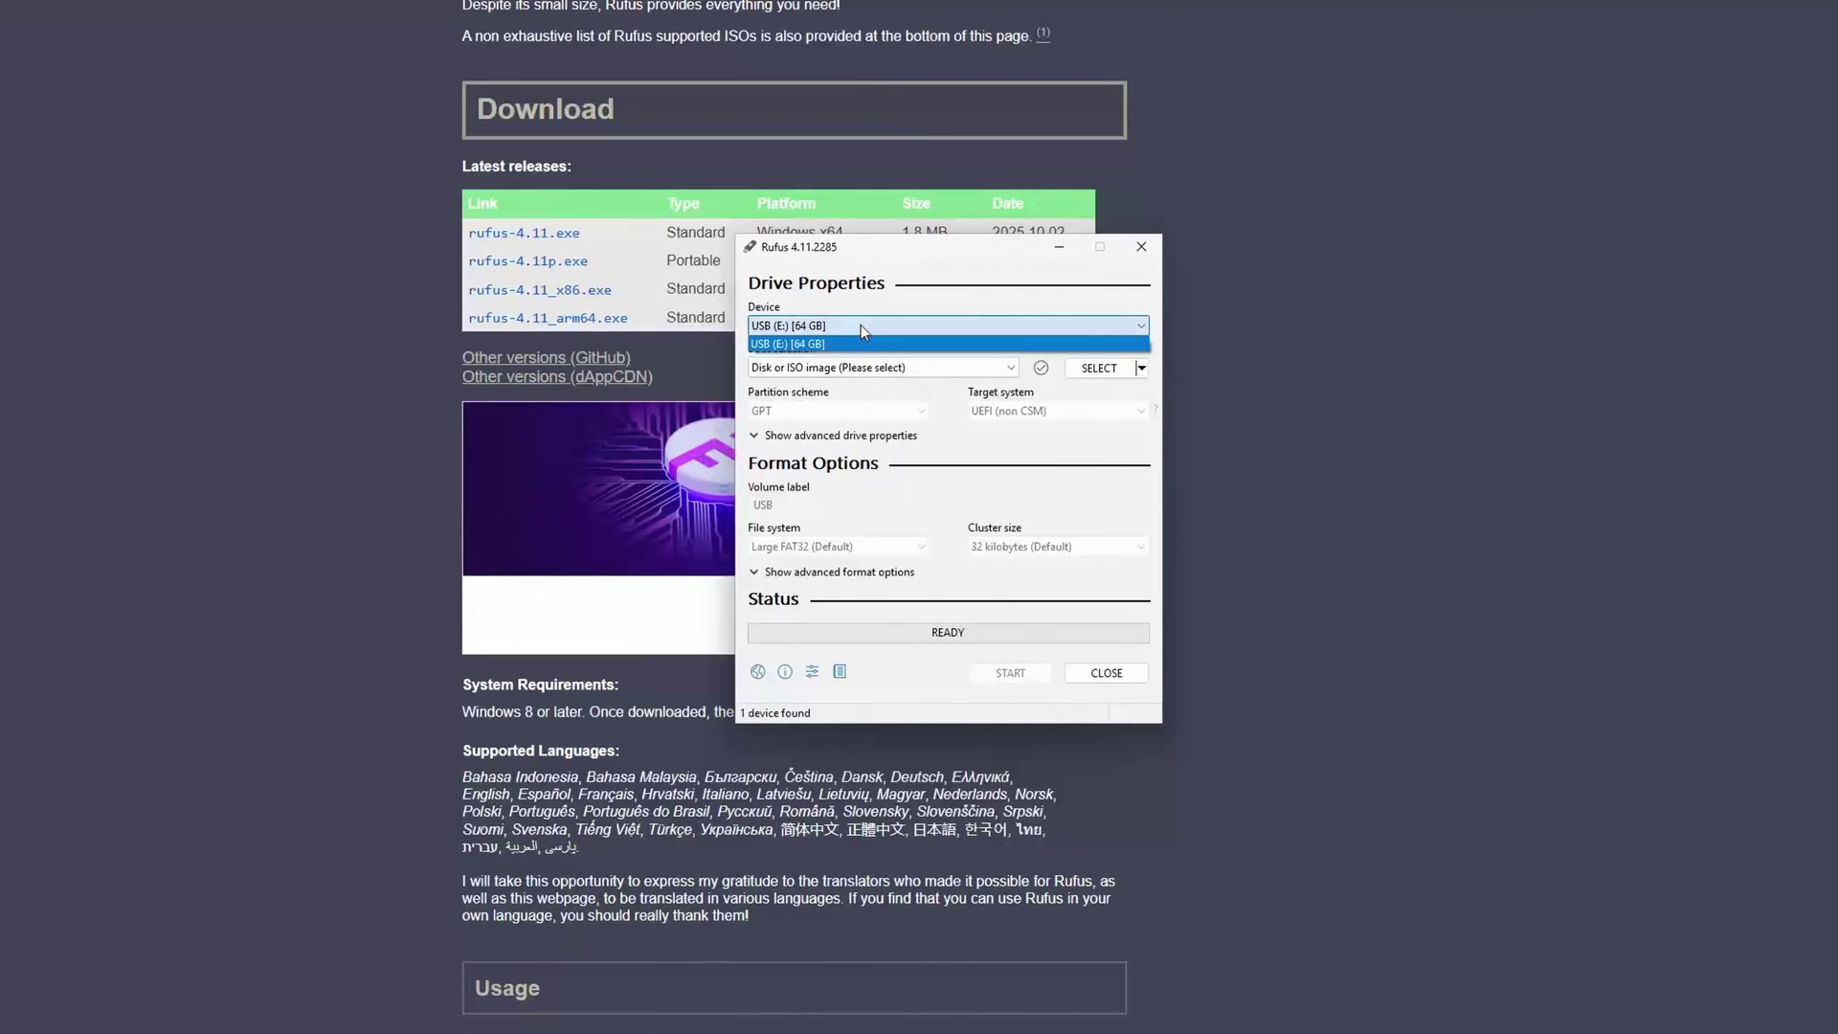
left_click(1080, 454)
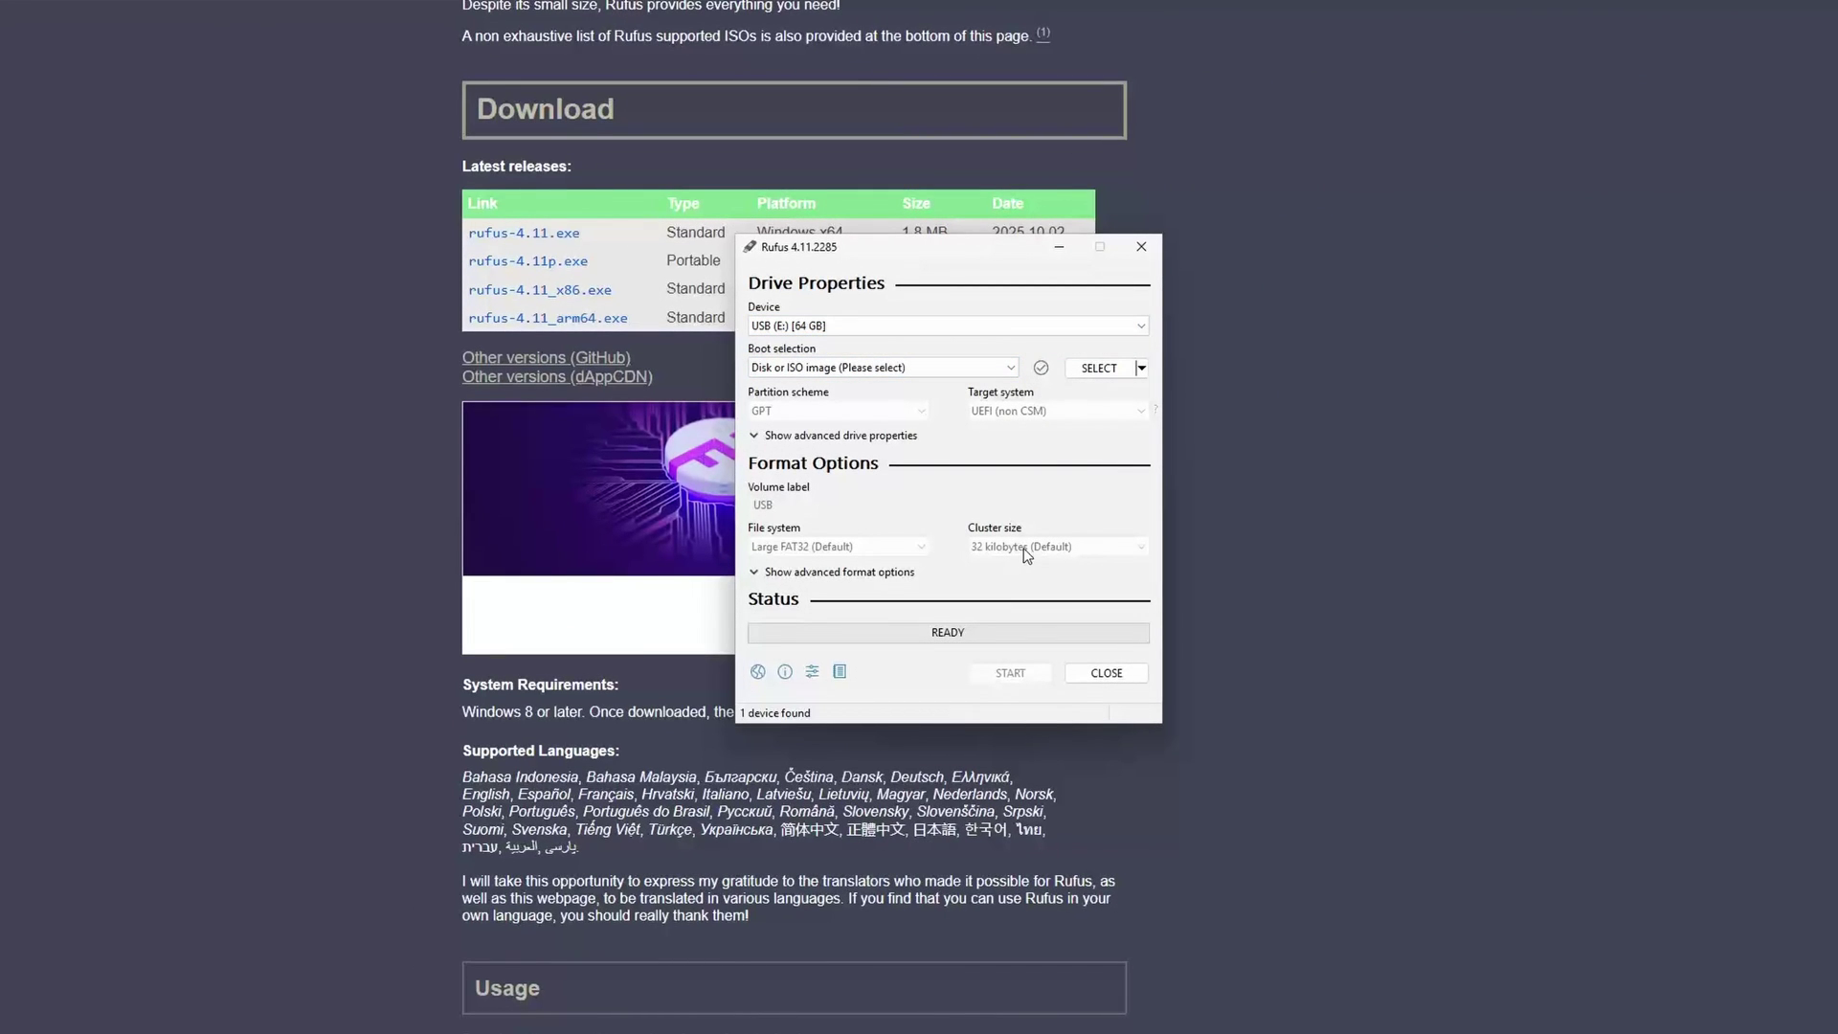
left_click(1103, 370)
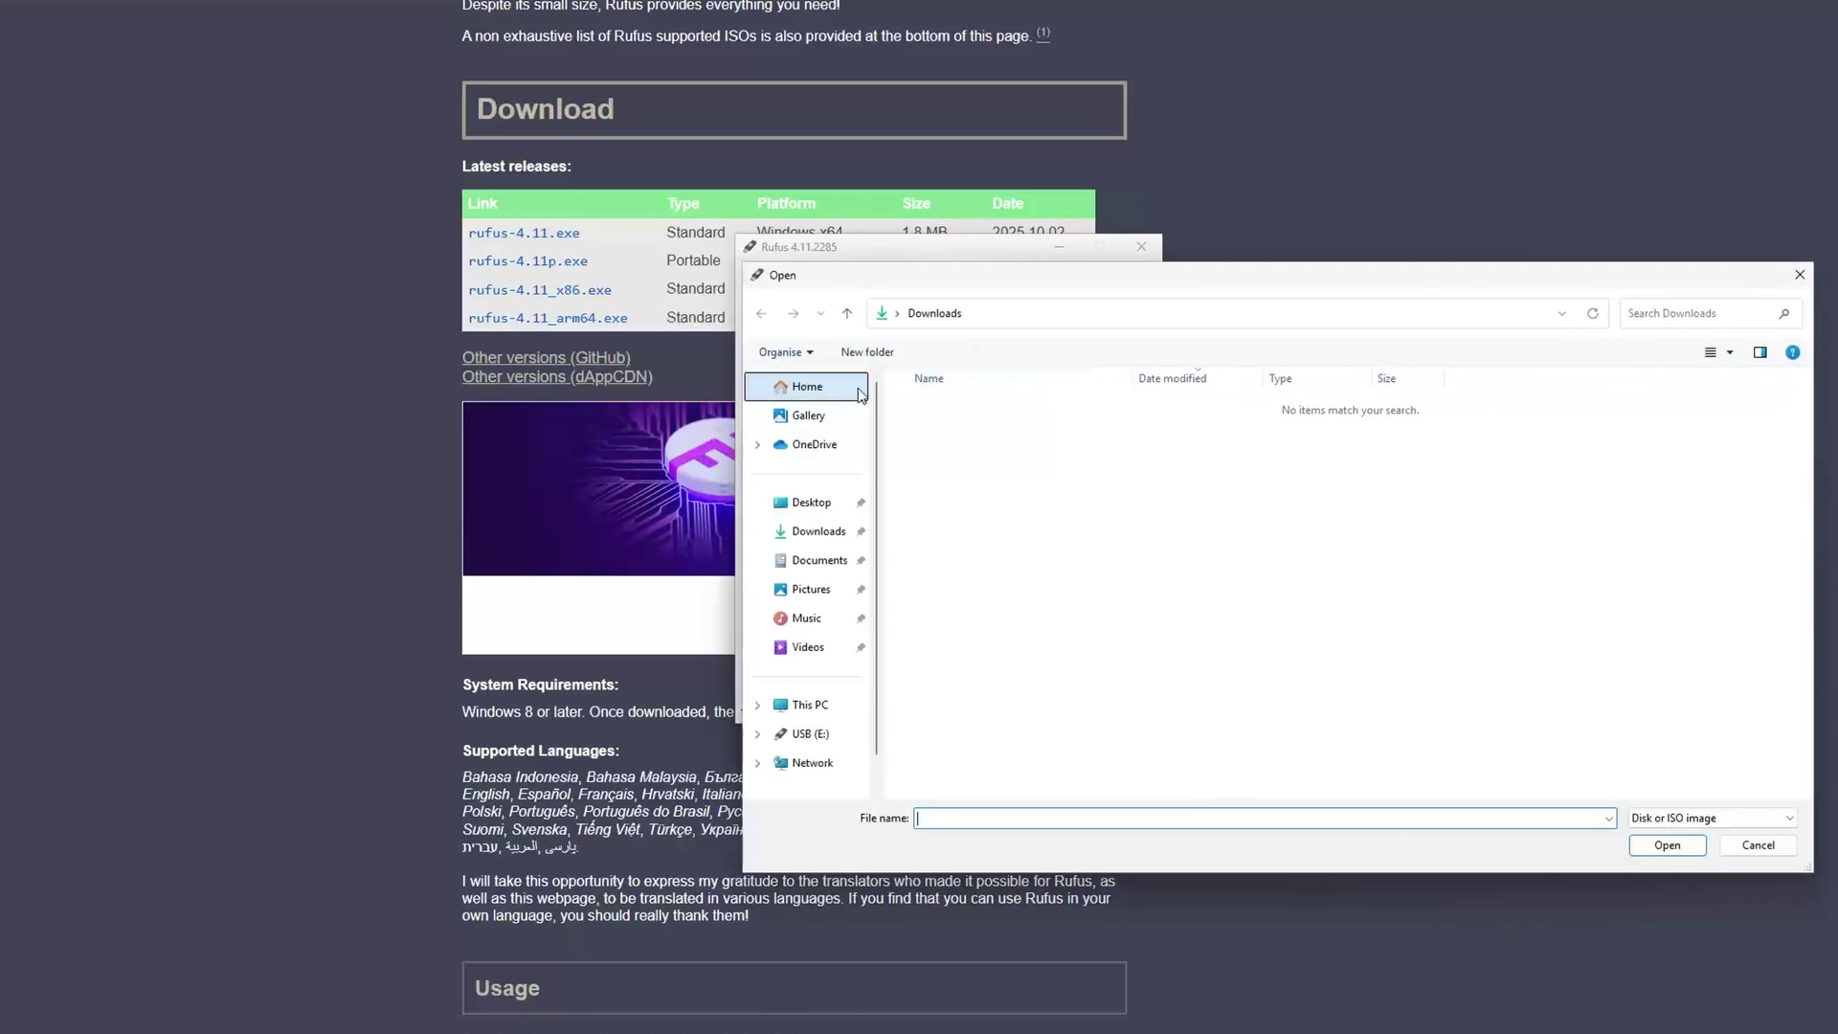
left_click(814, 502)
left_click(962, 410)
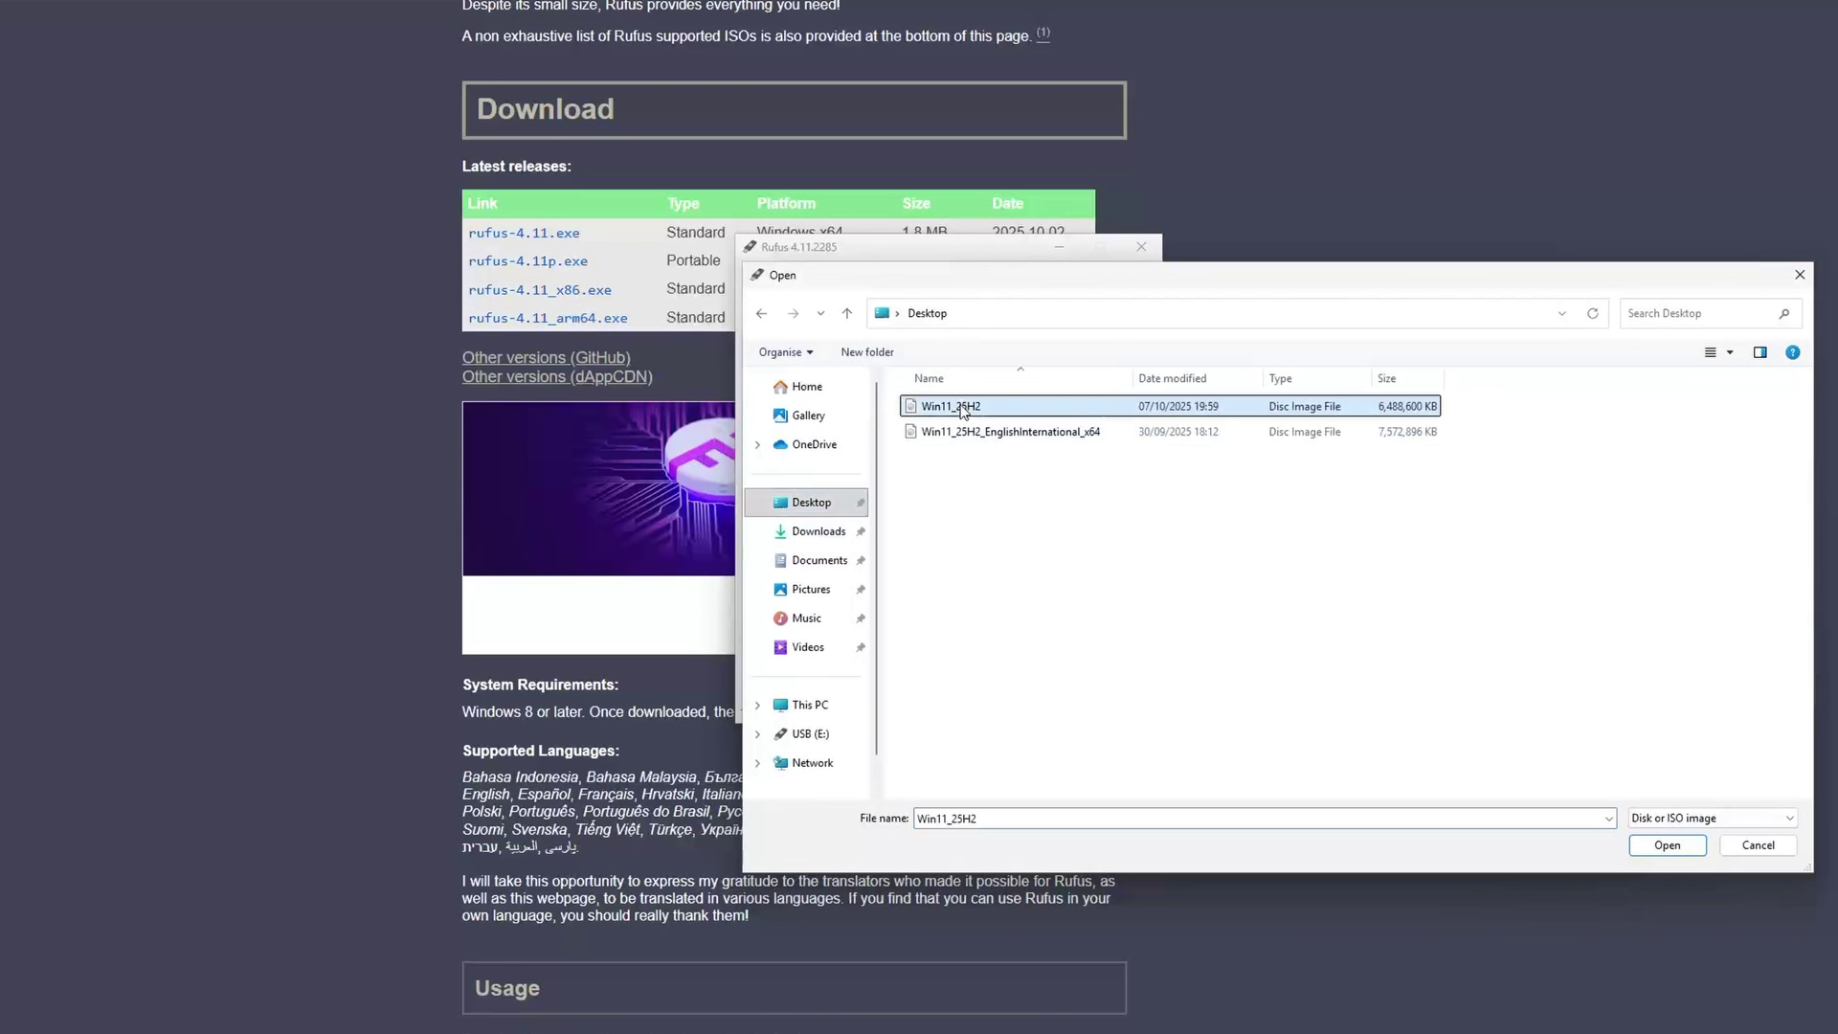
left_click(1667, 844)
type("Win11_25H2")
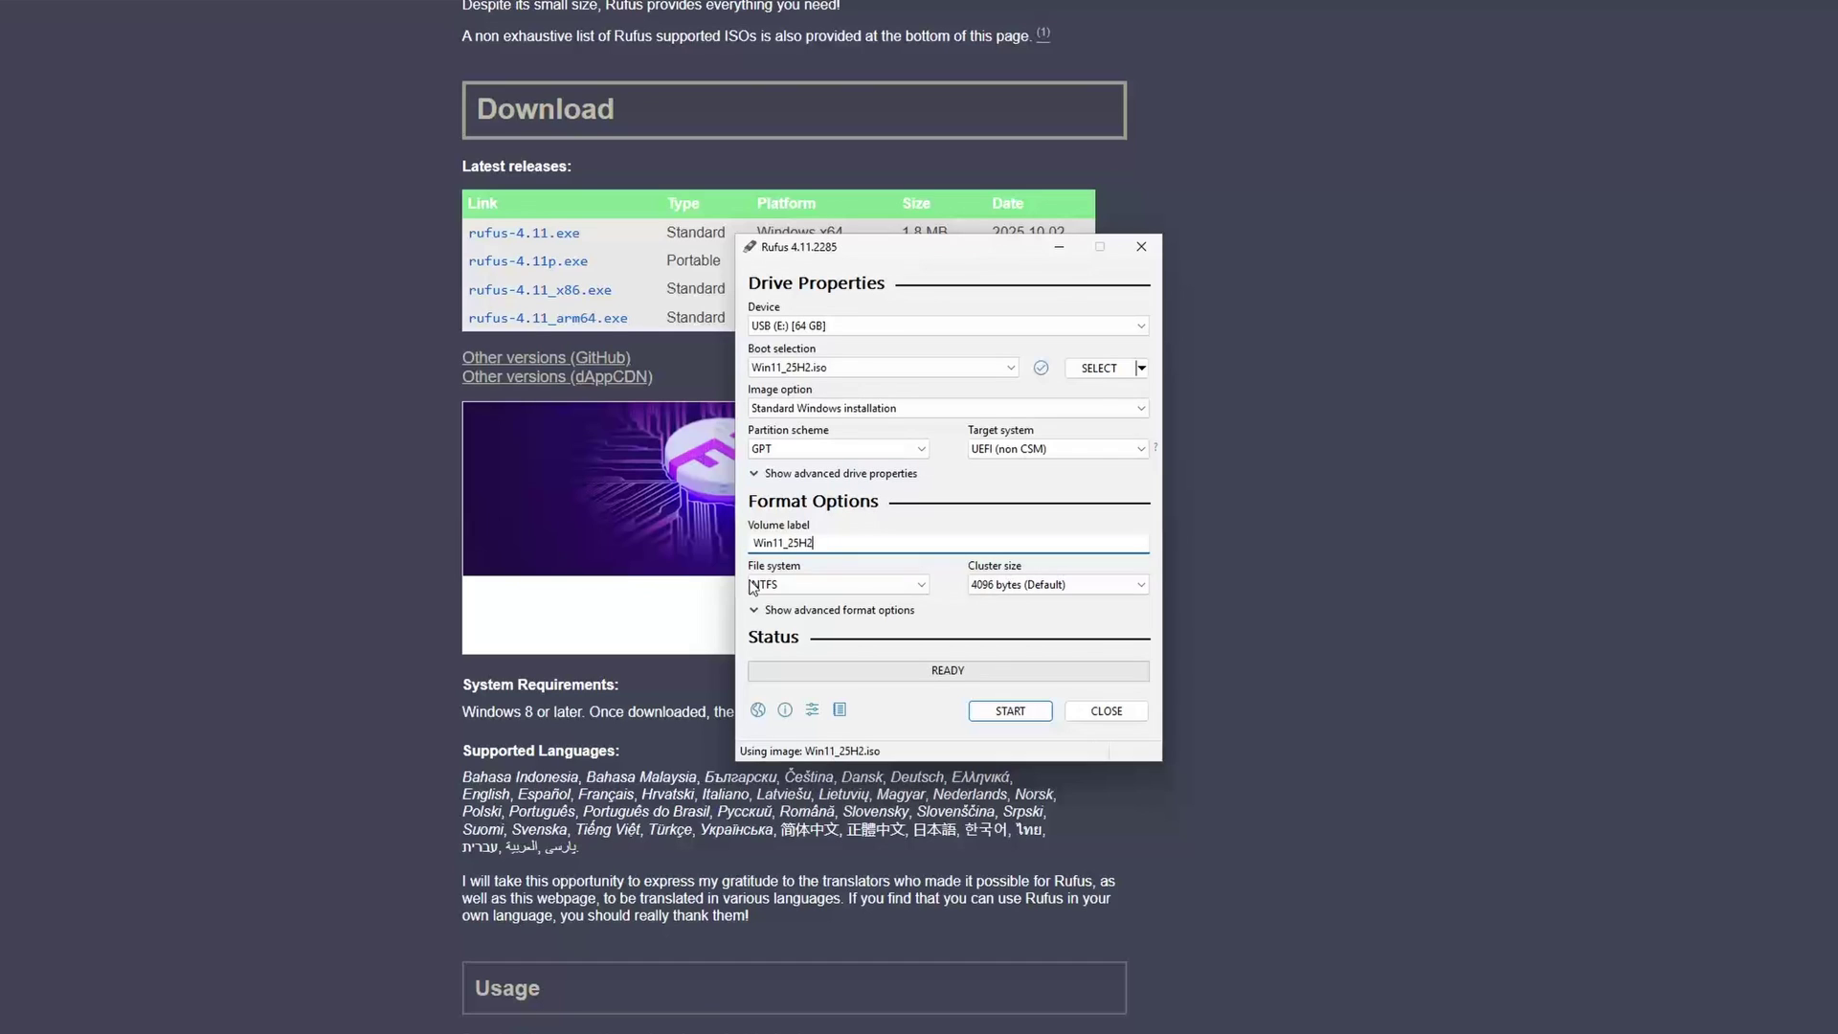
Write the image to the USB with NTFS and 4096-byte clusters, accepting the data-loss warning.
left_click(875, 584)
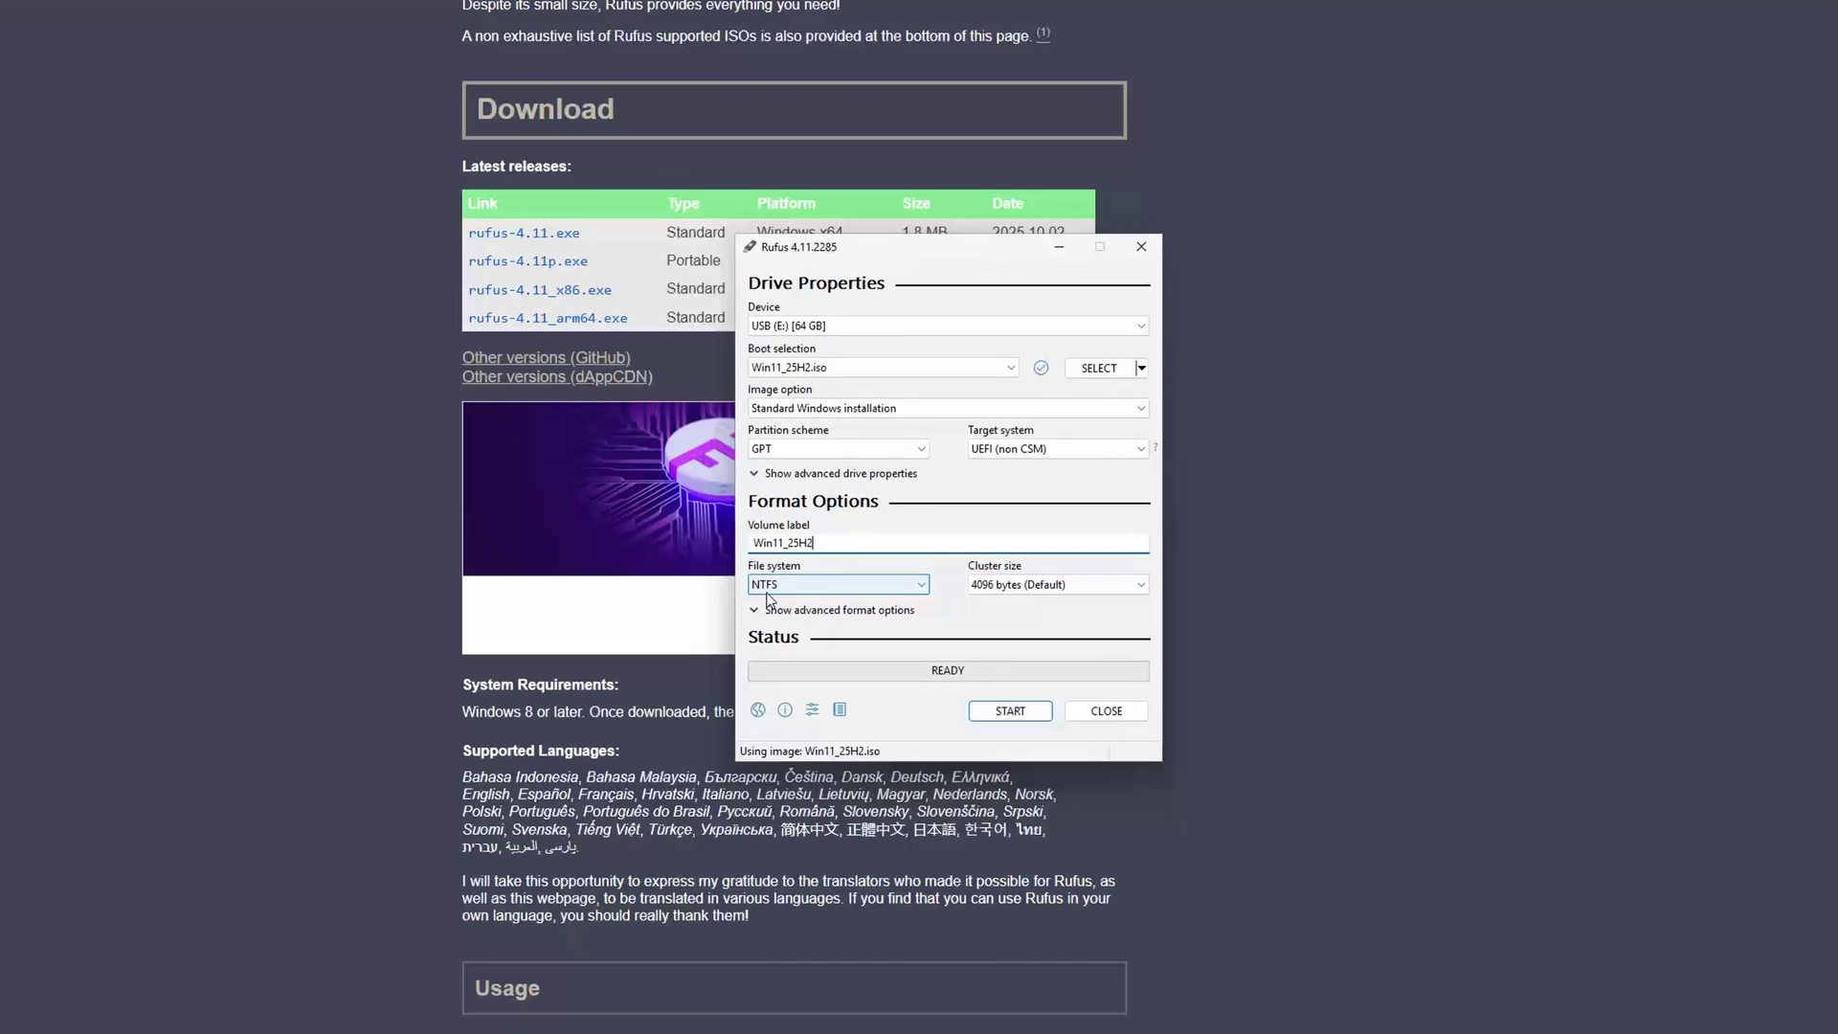
left_click(875, 602)
left_click(1058, 584)
left_click(1058, 585)
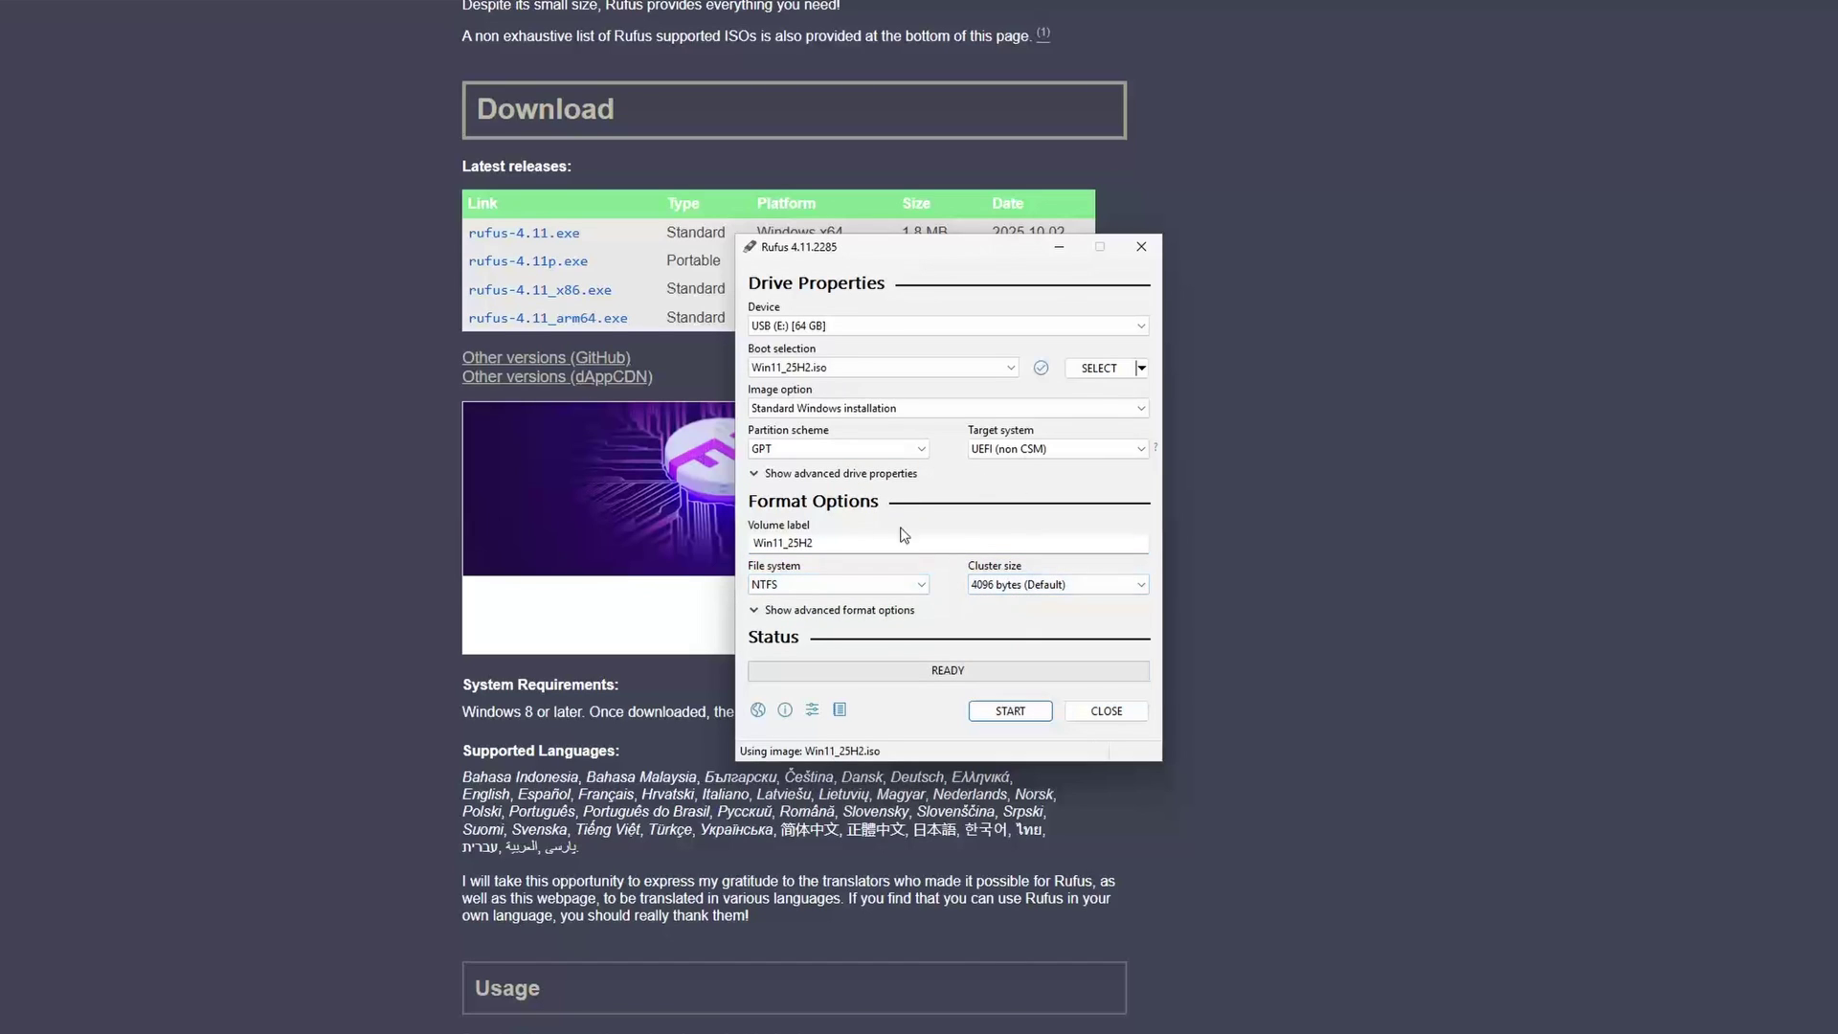
left_click(1019, 712)
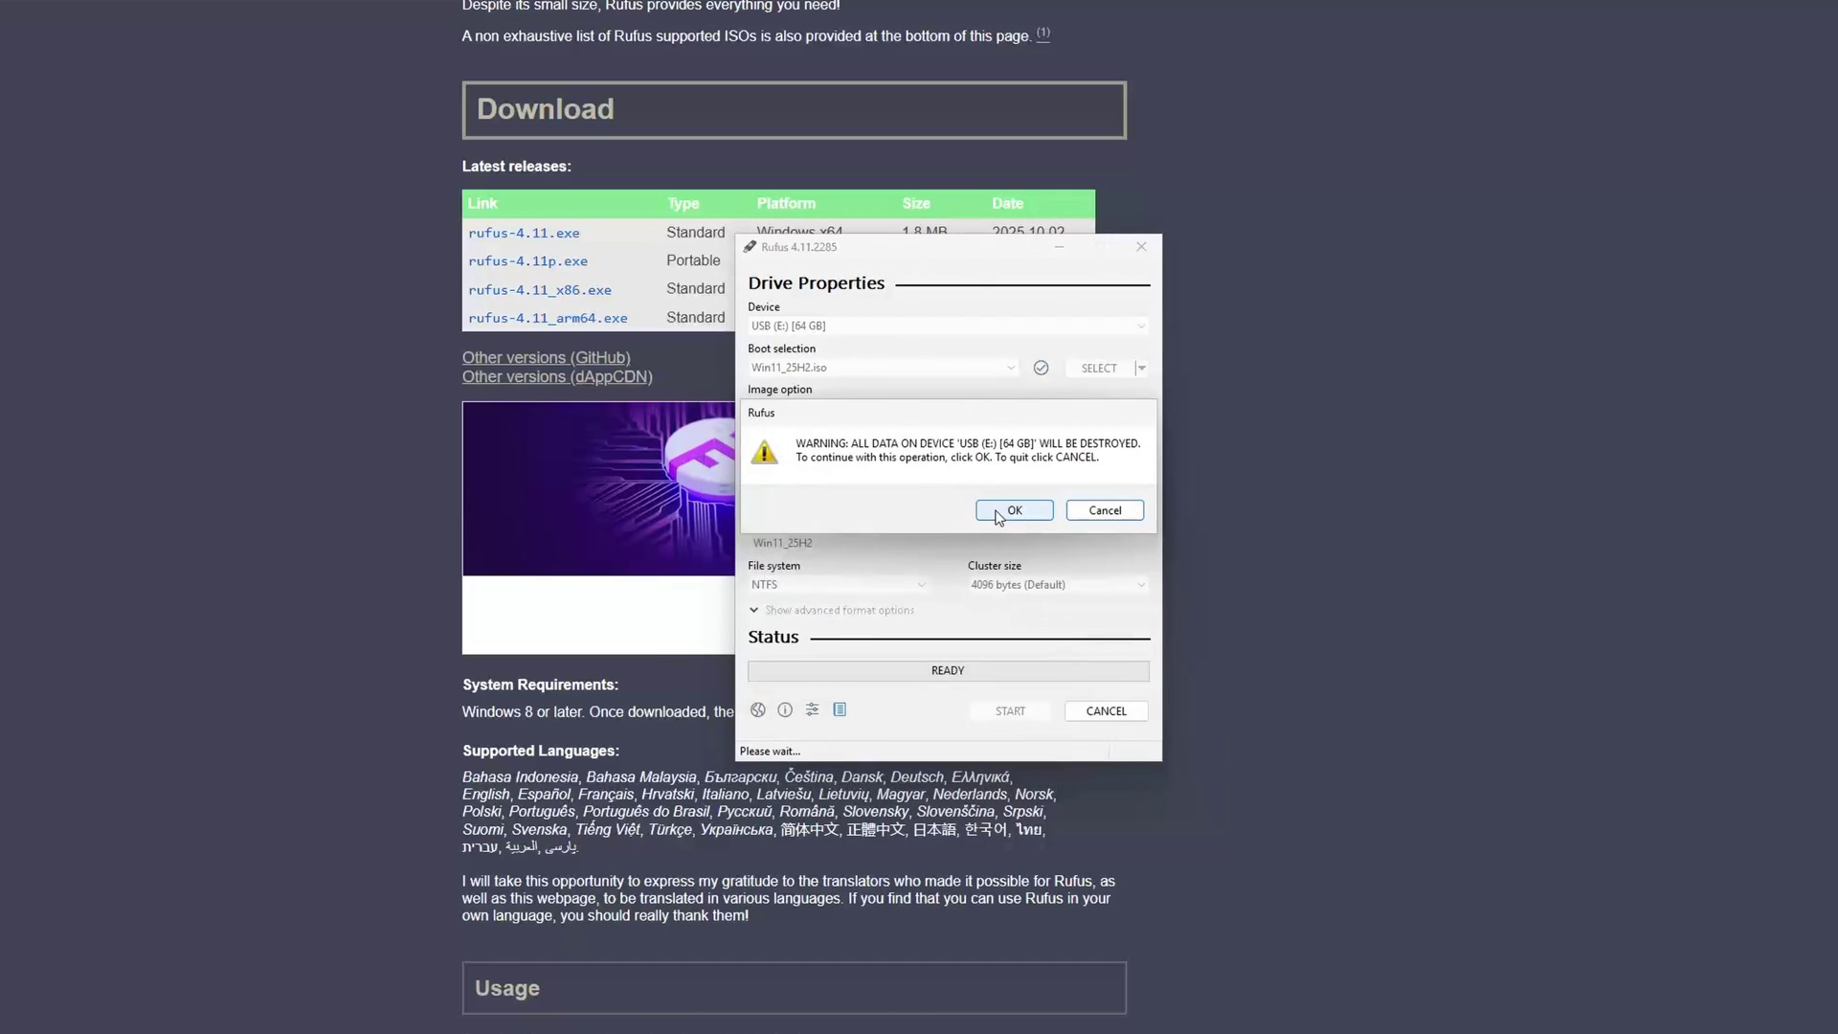
left_click(998, 517)
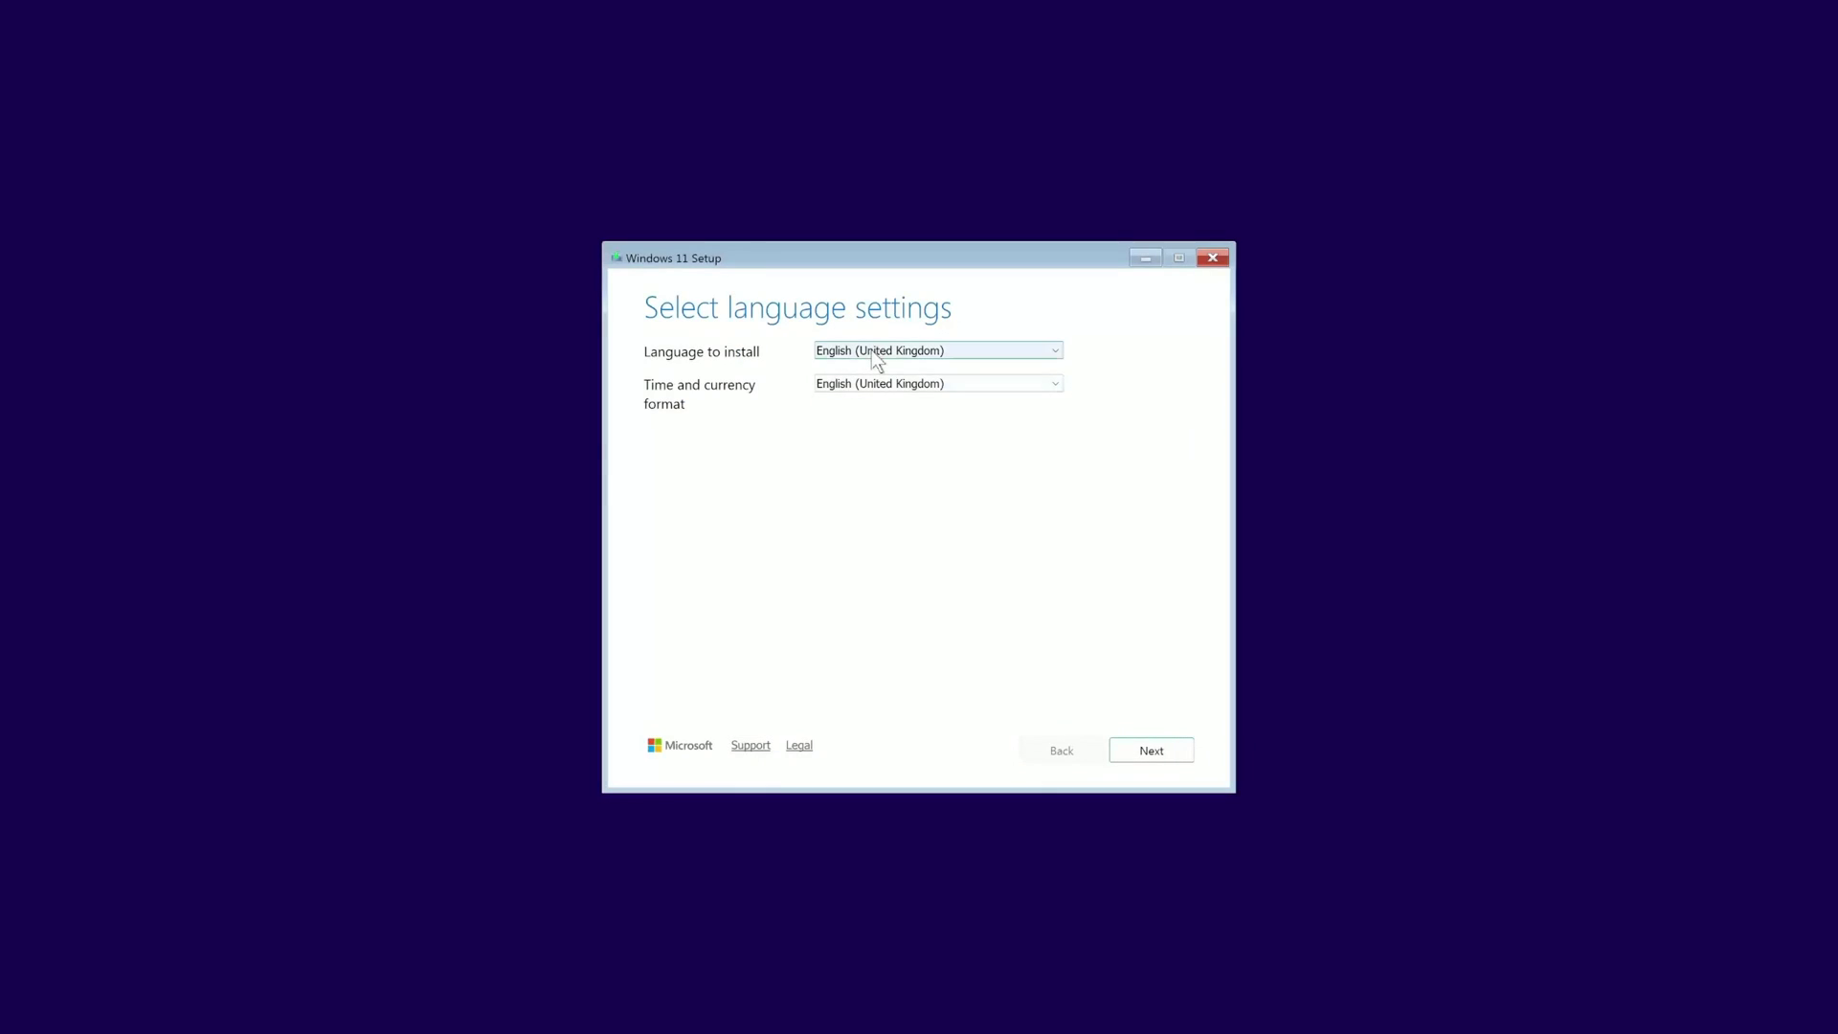
Keep English (United Kingdom) as install language and set time format to Romanian (Romania).
left_click(875, 352)
left_click(874, 366)
left_click(900, 384)
left_click(928, 520)
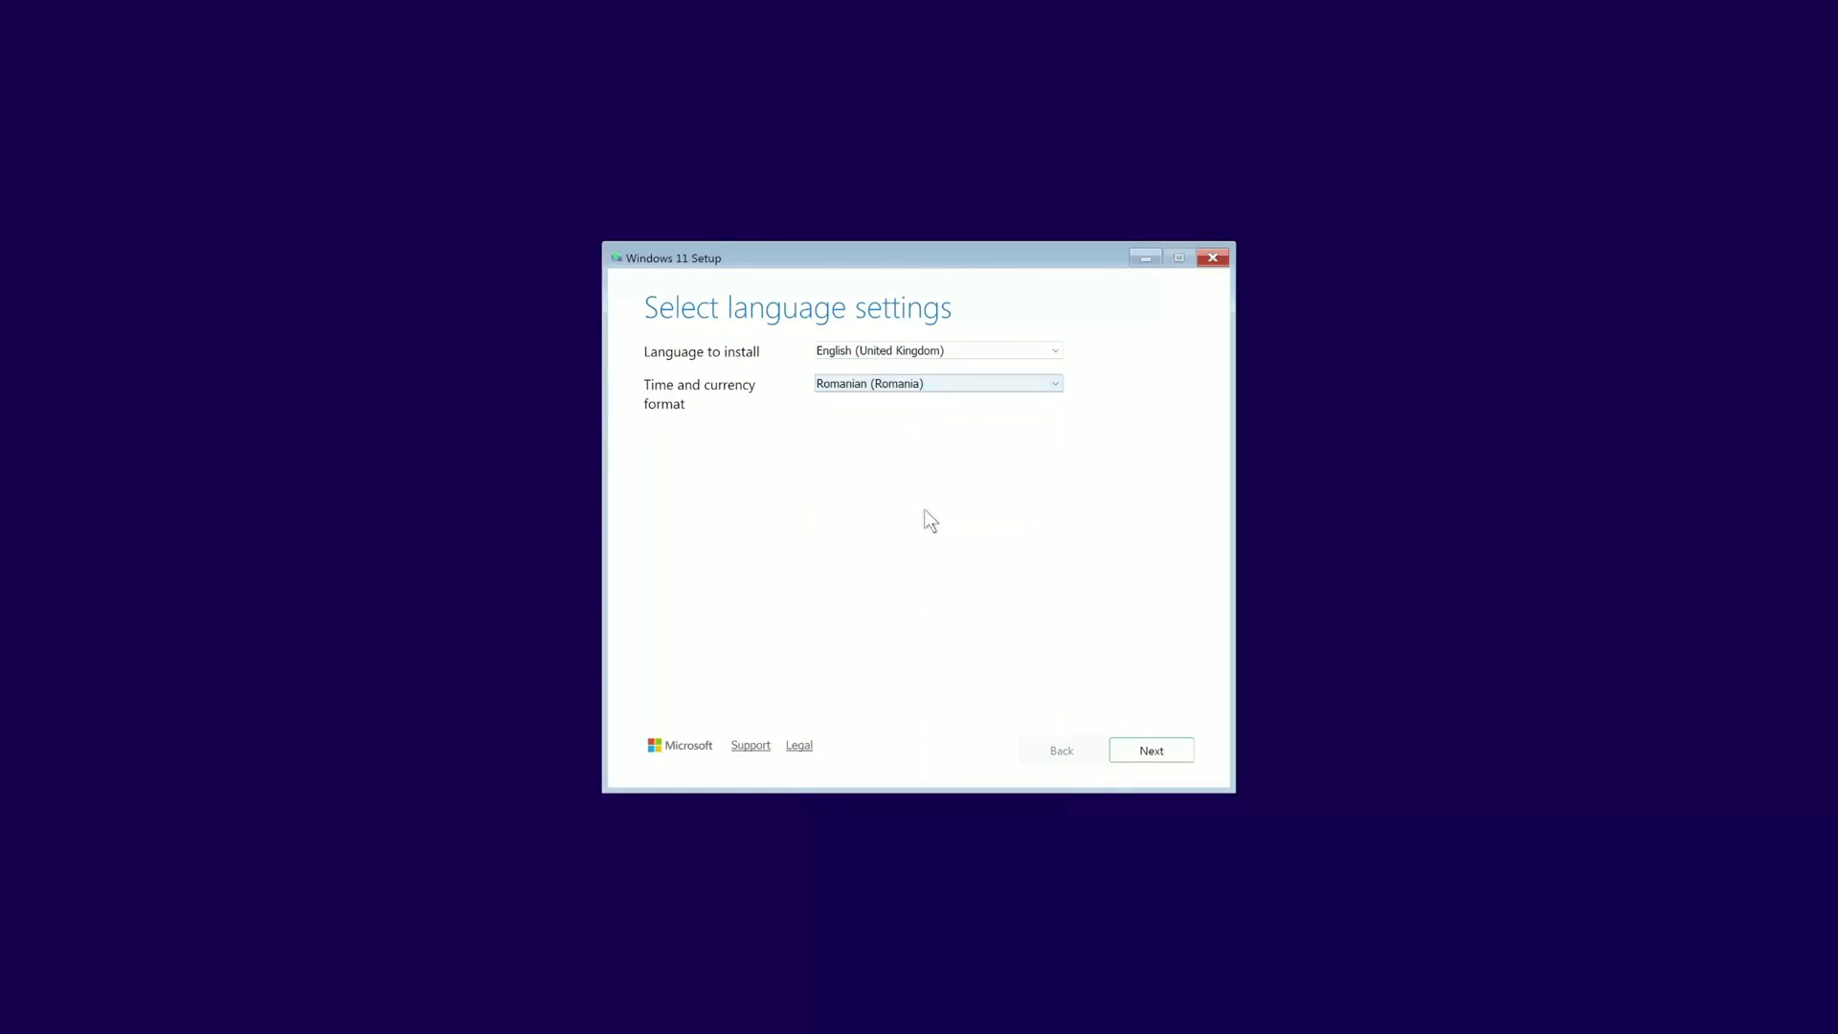
left_click(1150, 755)
Choose US as the keyboard layout.
left_click(1020, 353)
type("us")
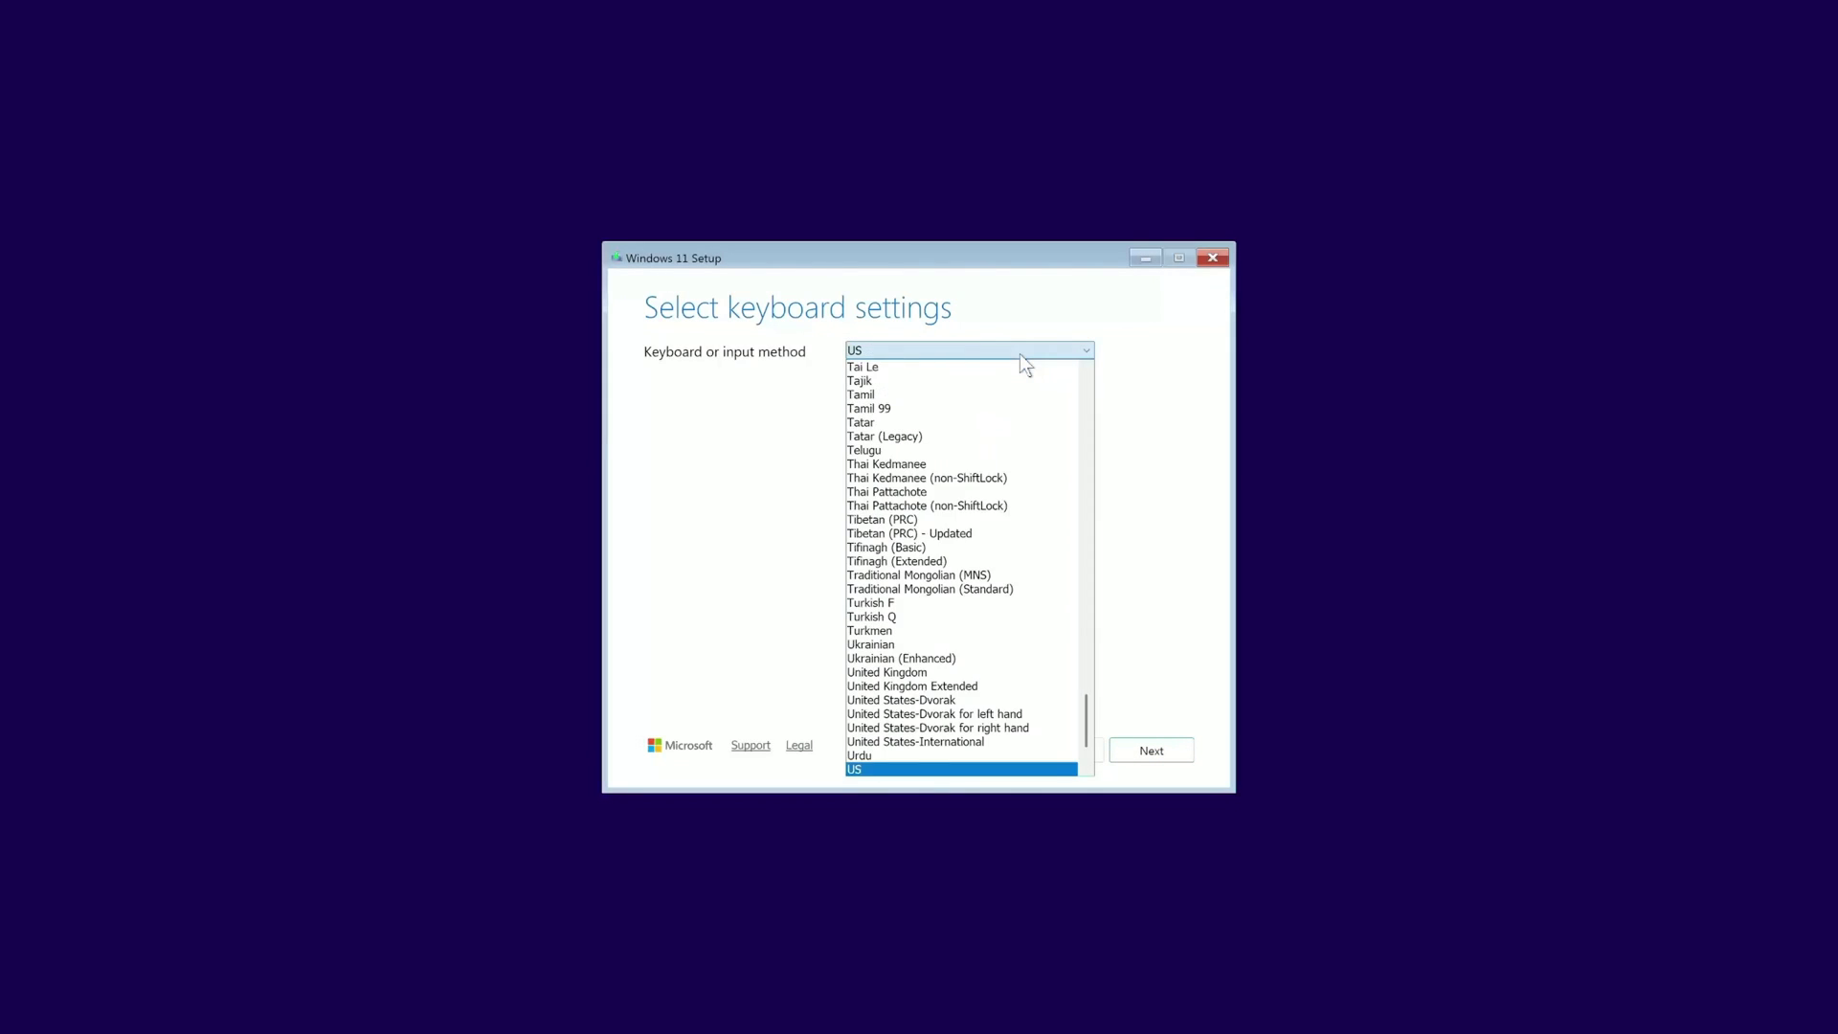
key("Return")
left_click(1163, 759)
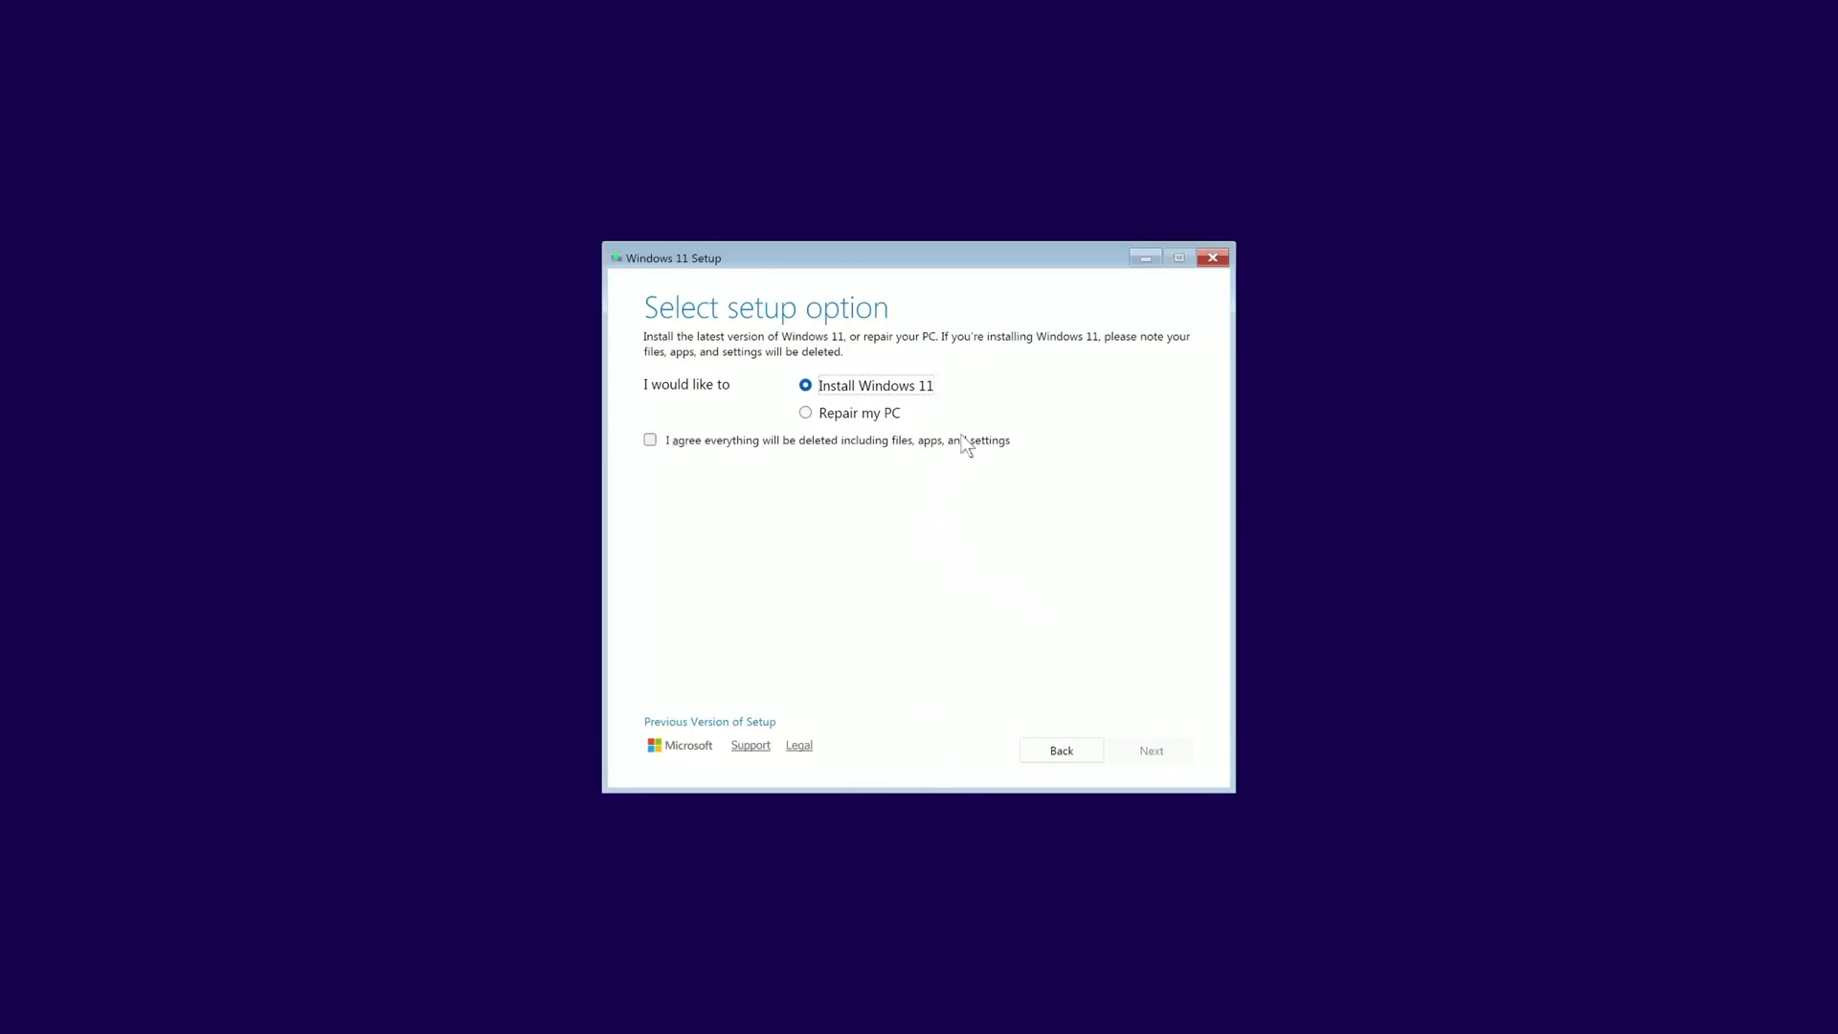
Agree to a clean install that deletes everything and accept the licence terms.
left_click(962, 440)
left_click(1152, 752)
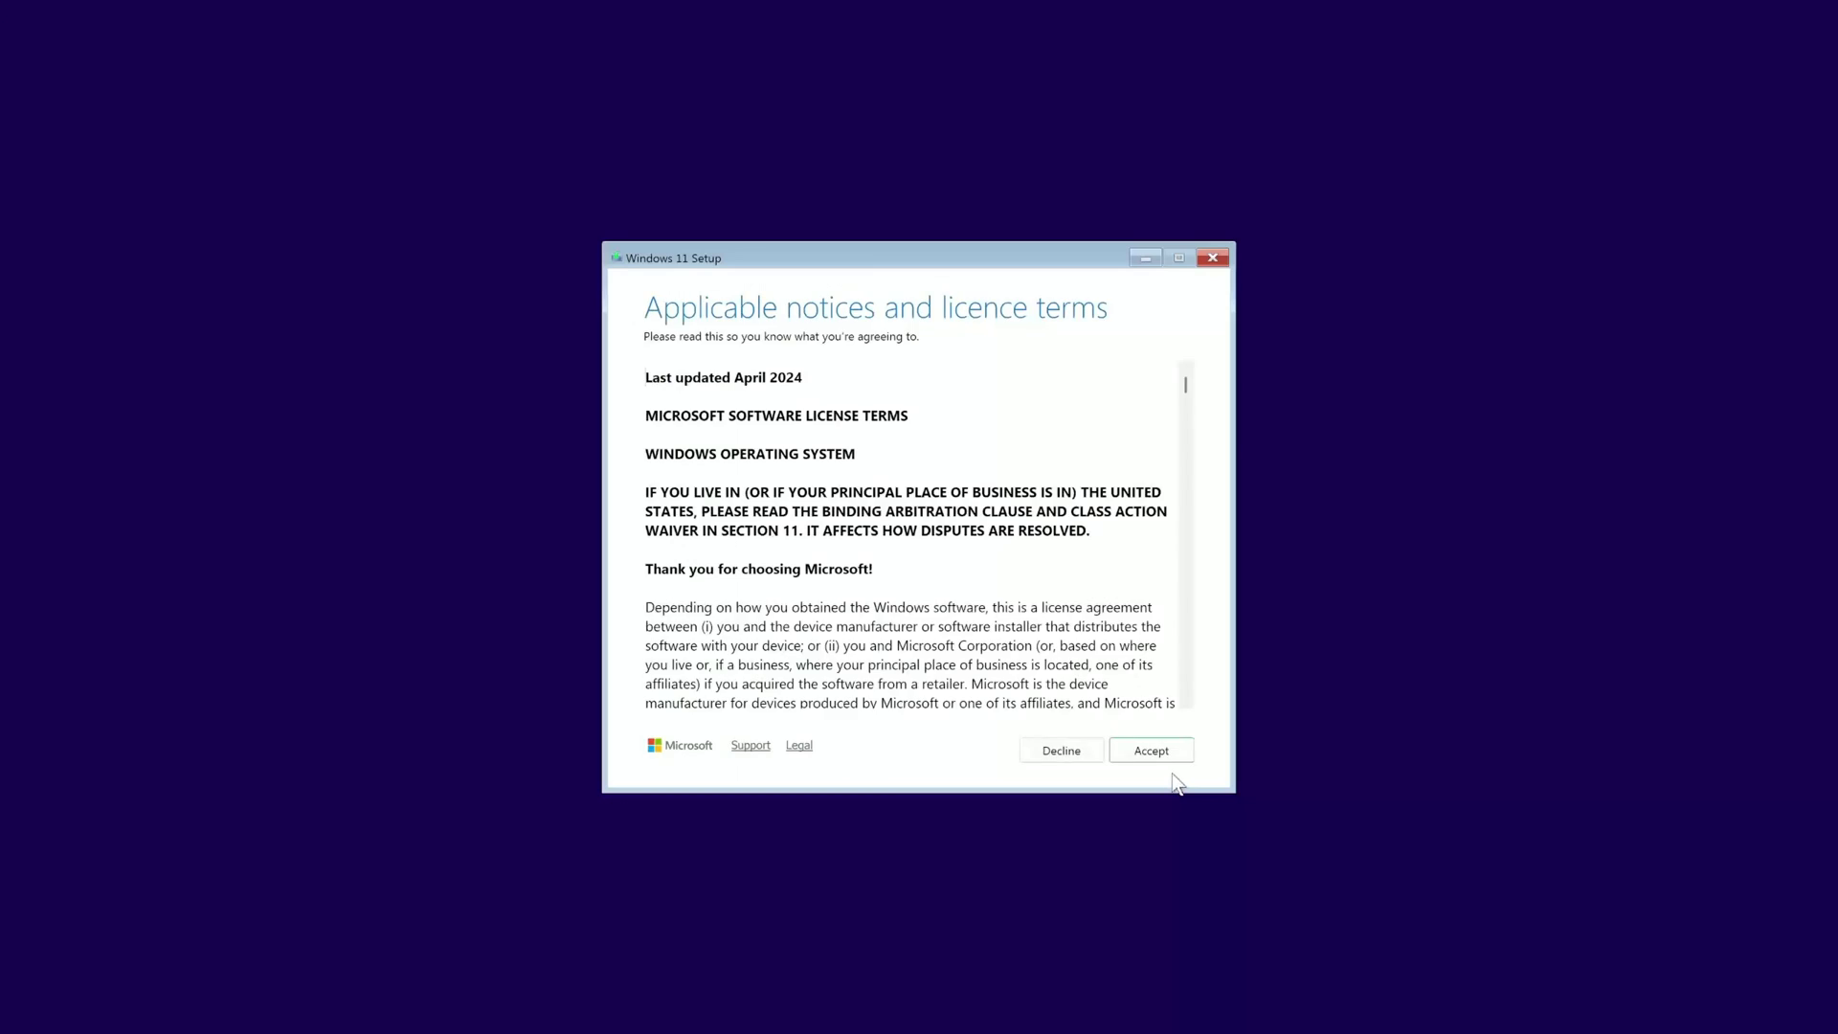
left_click(1165, 756)
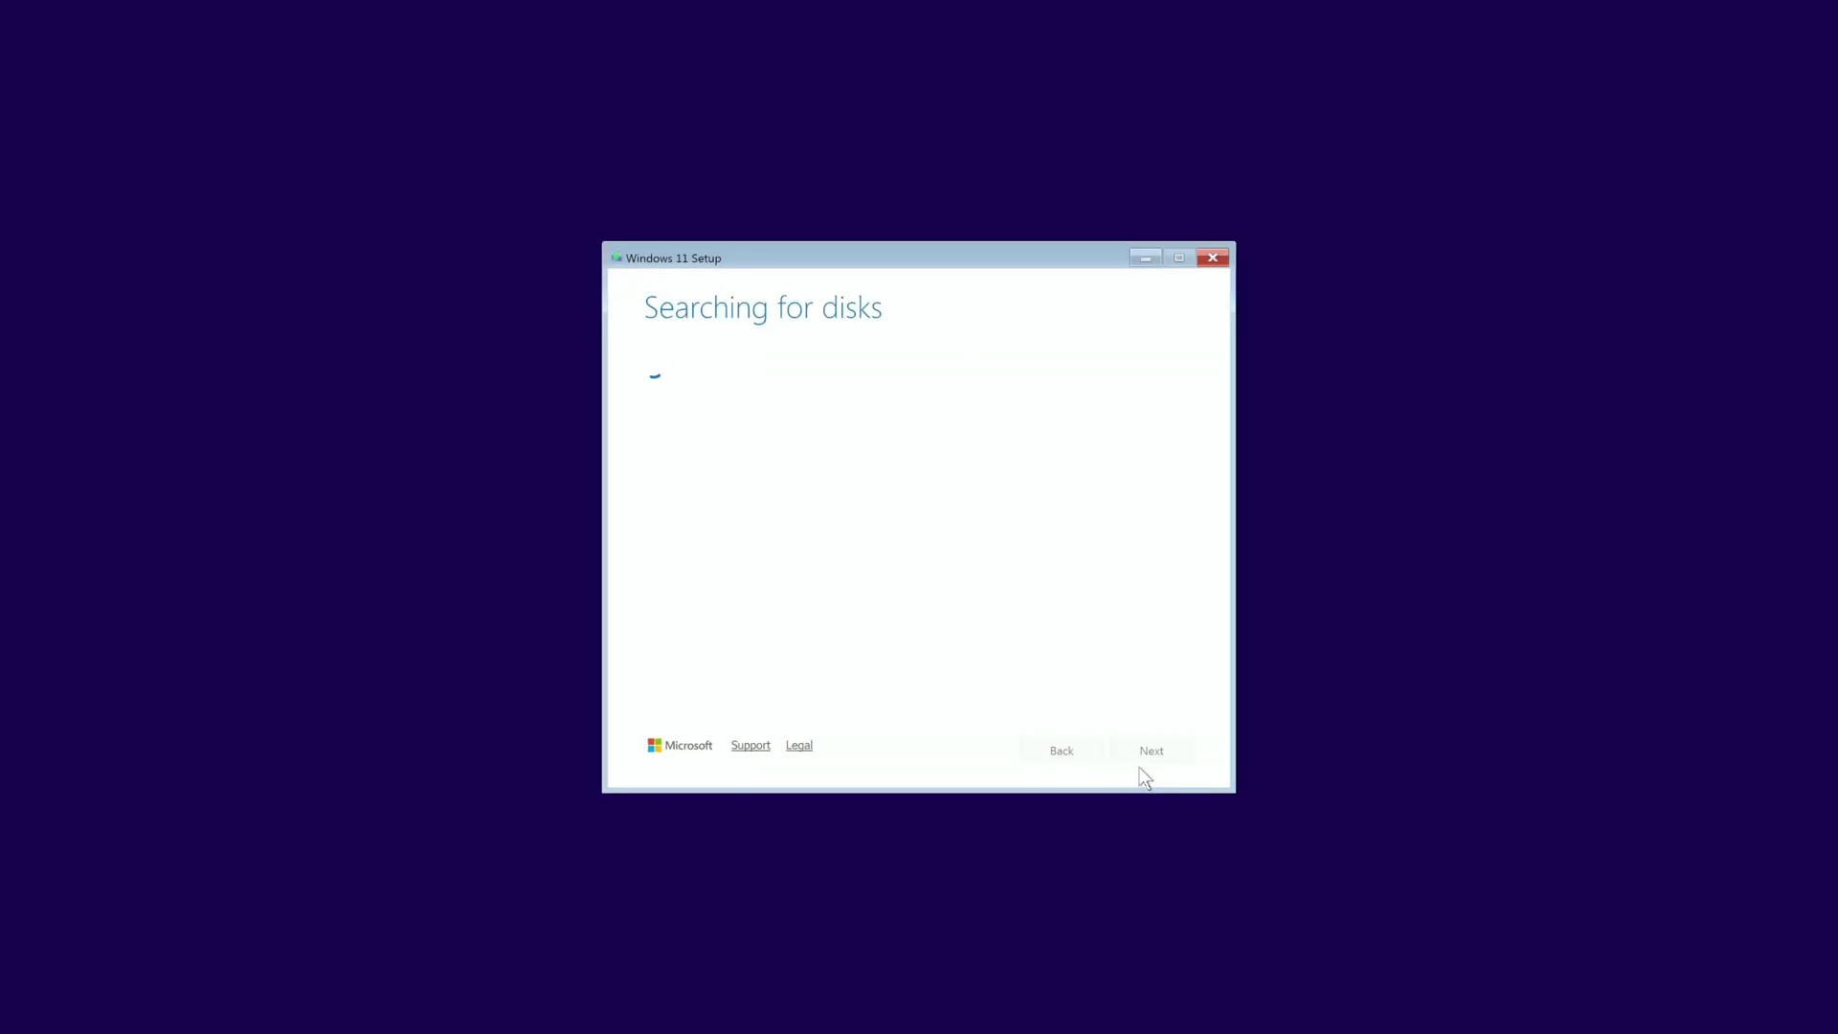
Delete the 600 MB, 1.0 GB and remaining Disk 0 partitions, leaving it unallocated.
left_click(718, 446)
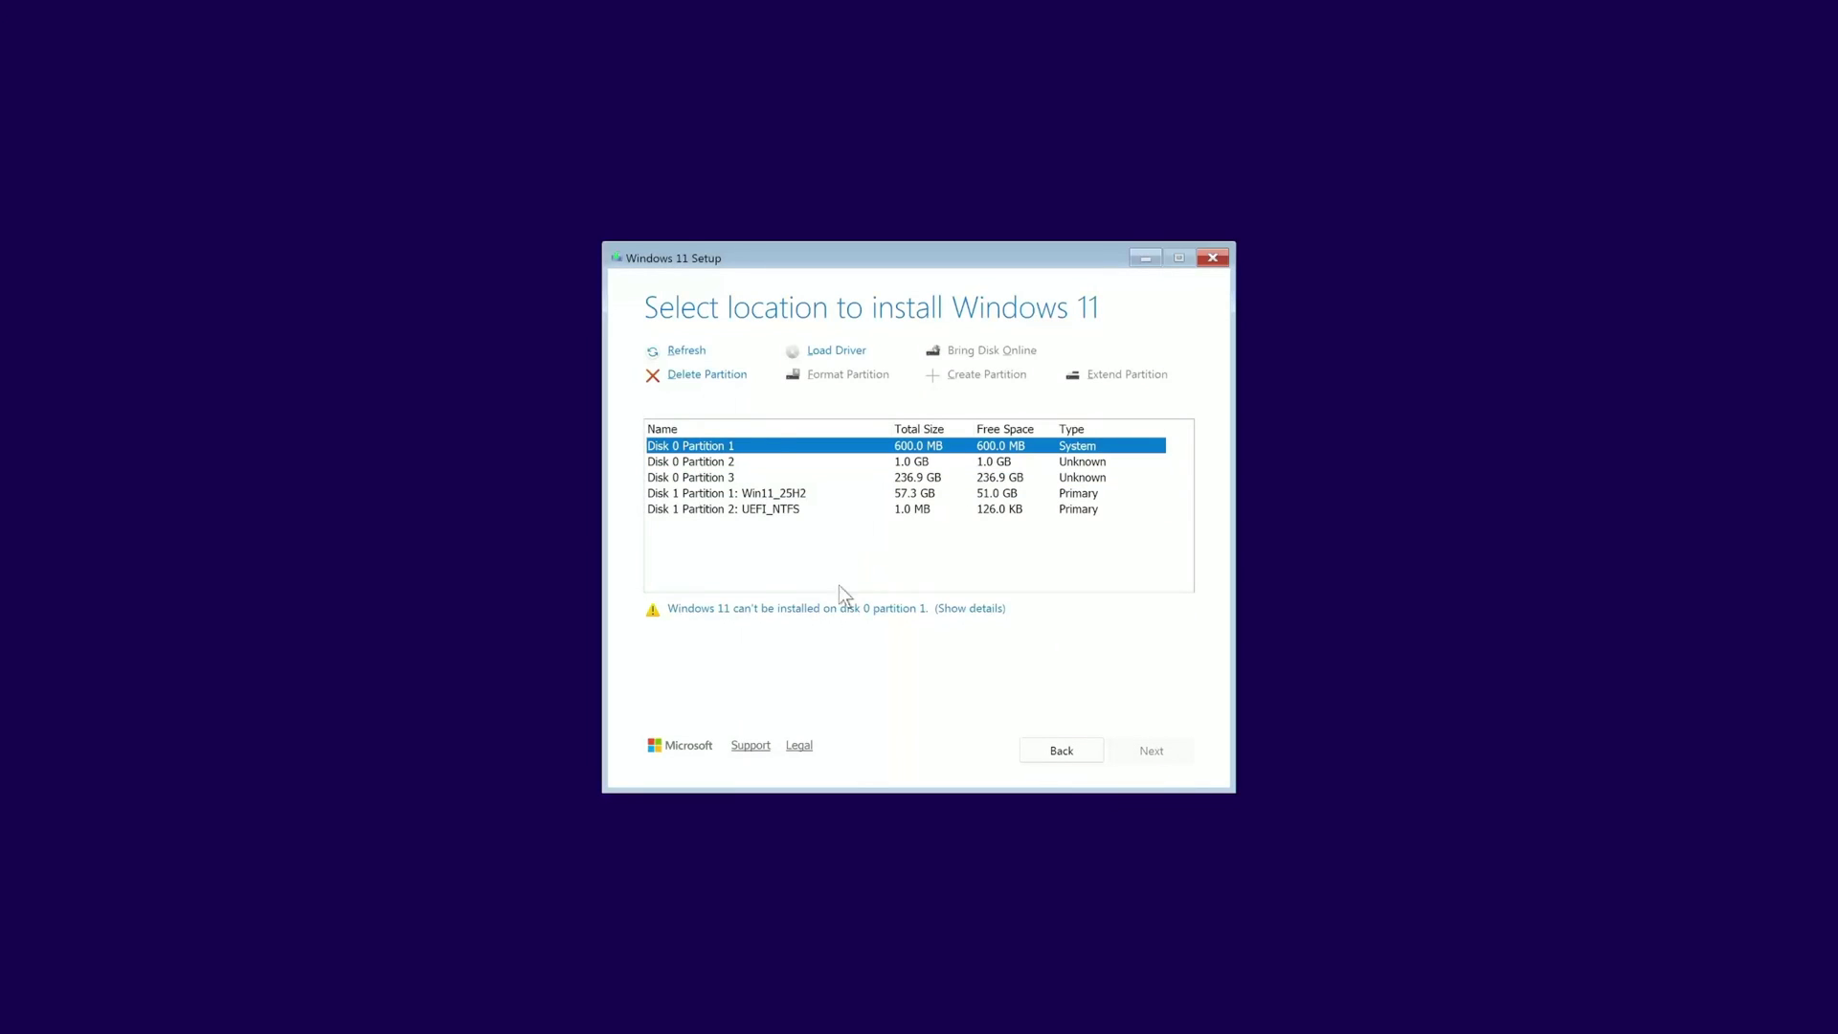
left_click(707, 374)
left_click(914, 461)
left_click(709, 375)
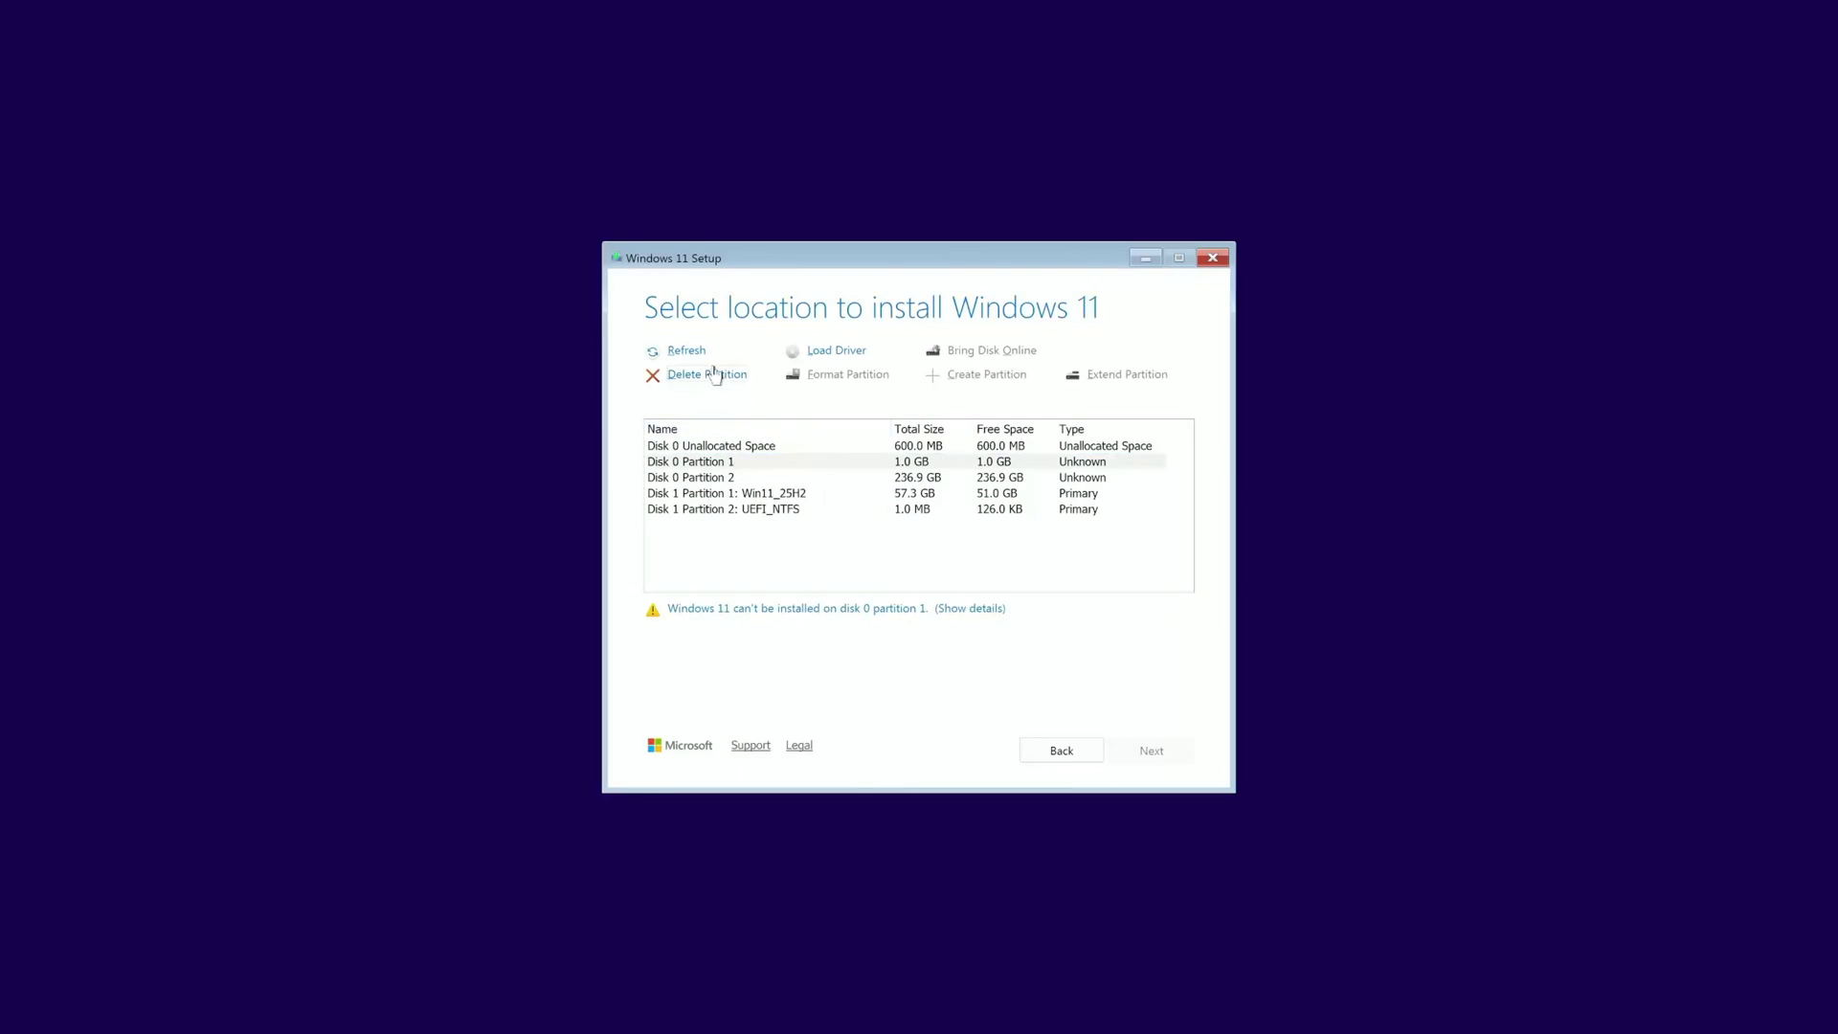
left_click(727, 375)
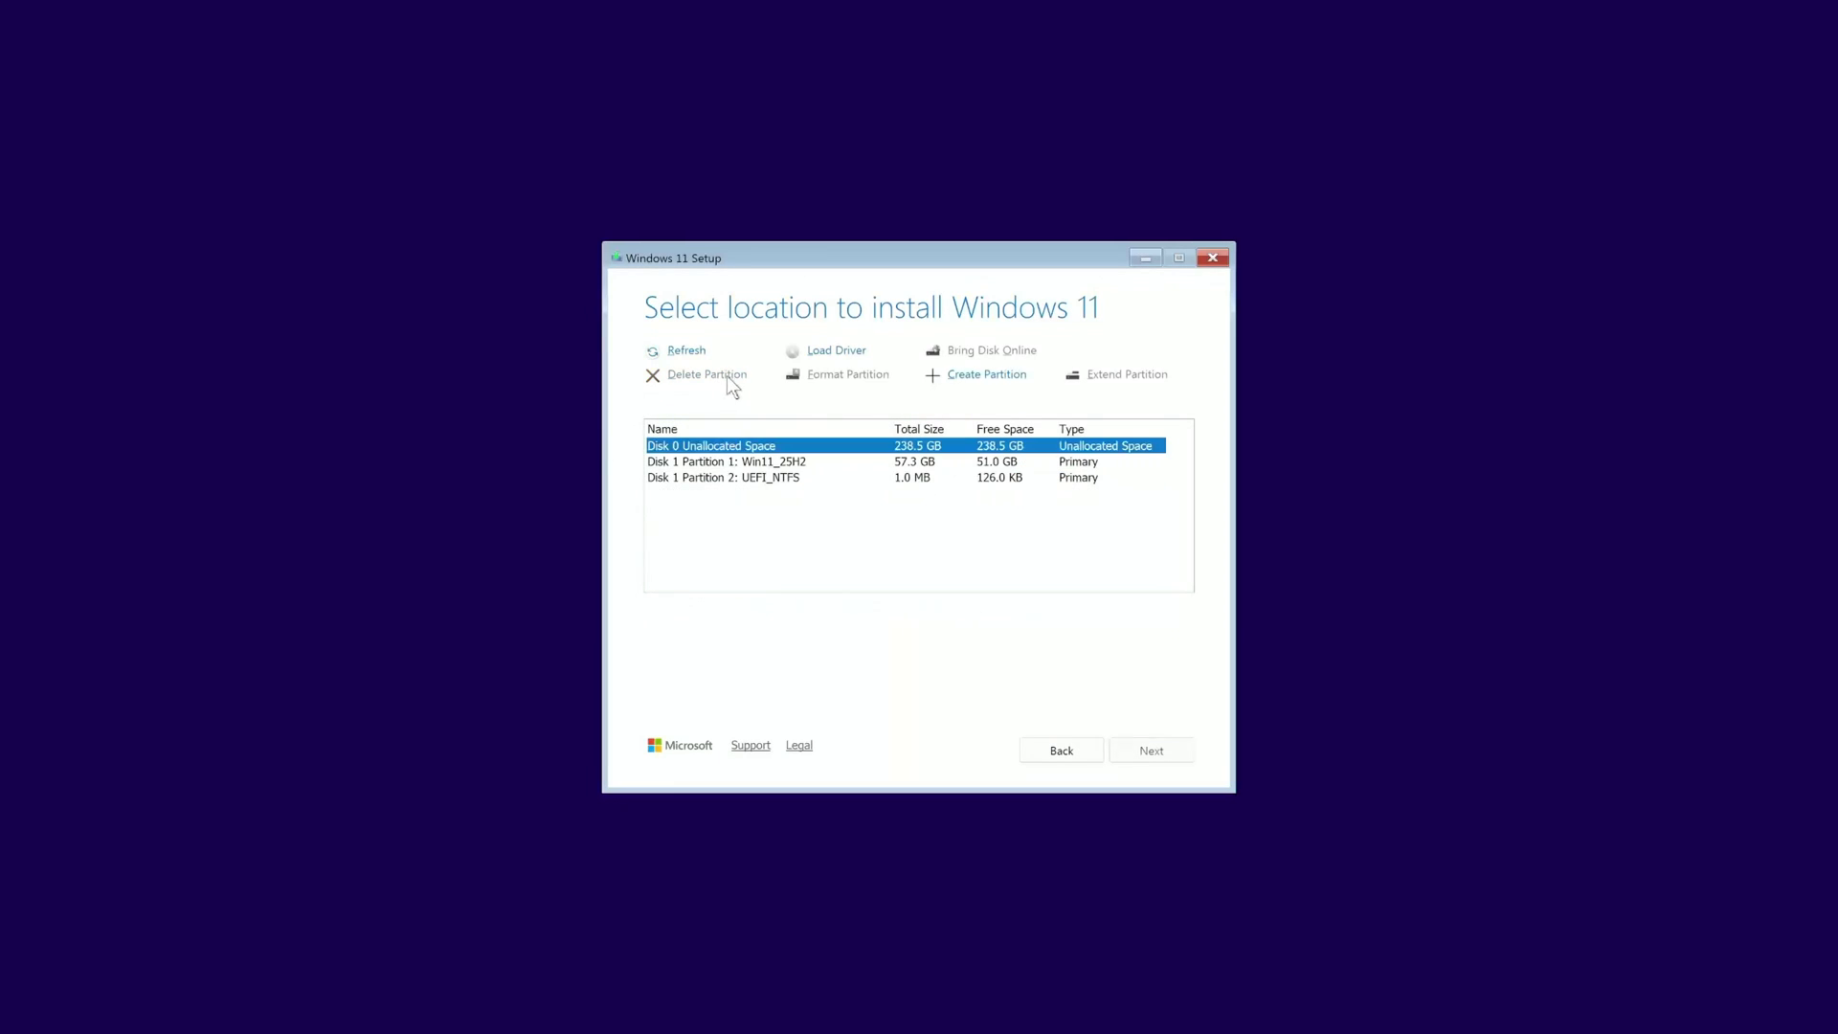
Create a full-size partition on Disk 0 and install to the 238.3 GB Partition 3.
left_click(900, 478)
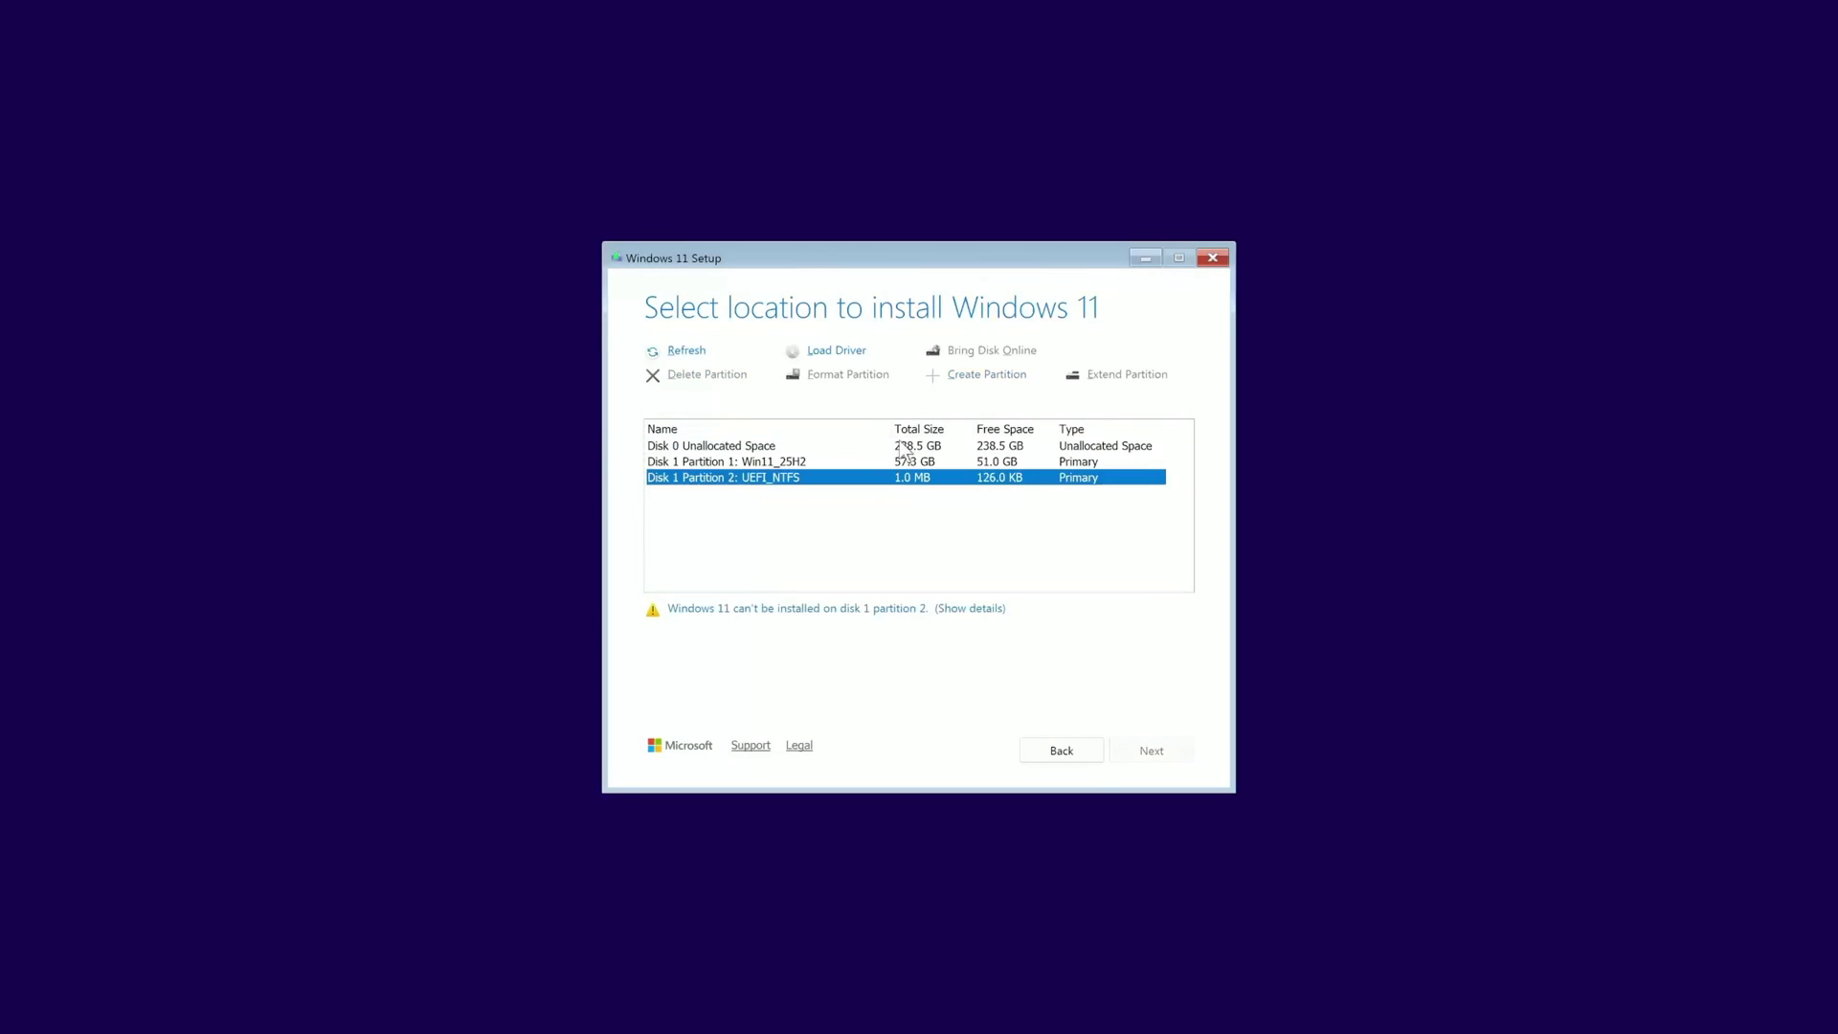
left_click(906, 447)
left_click(986, 374)
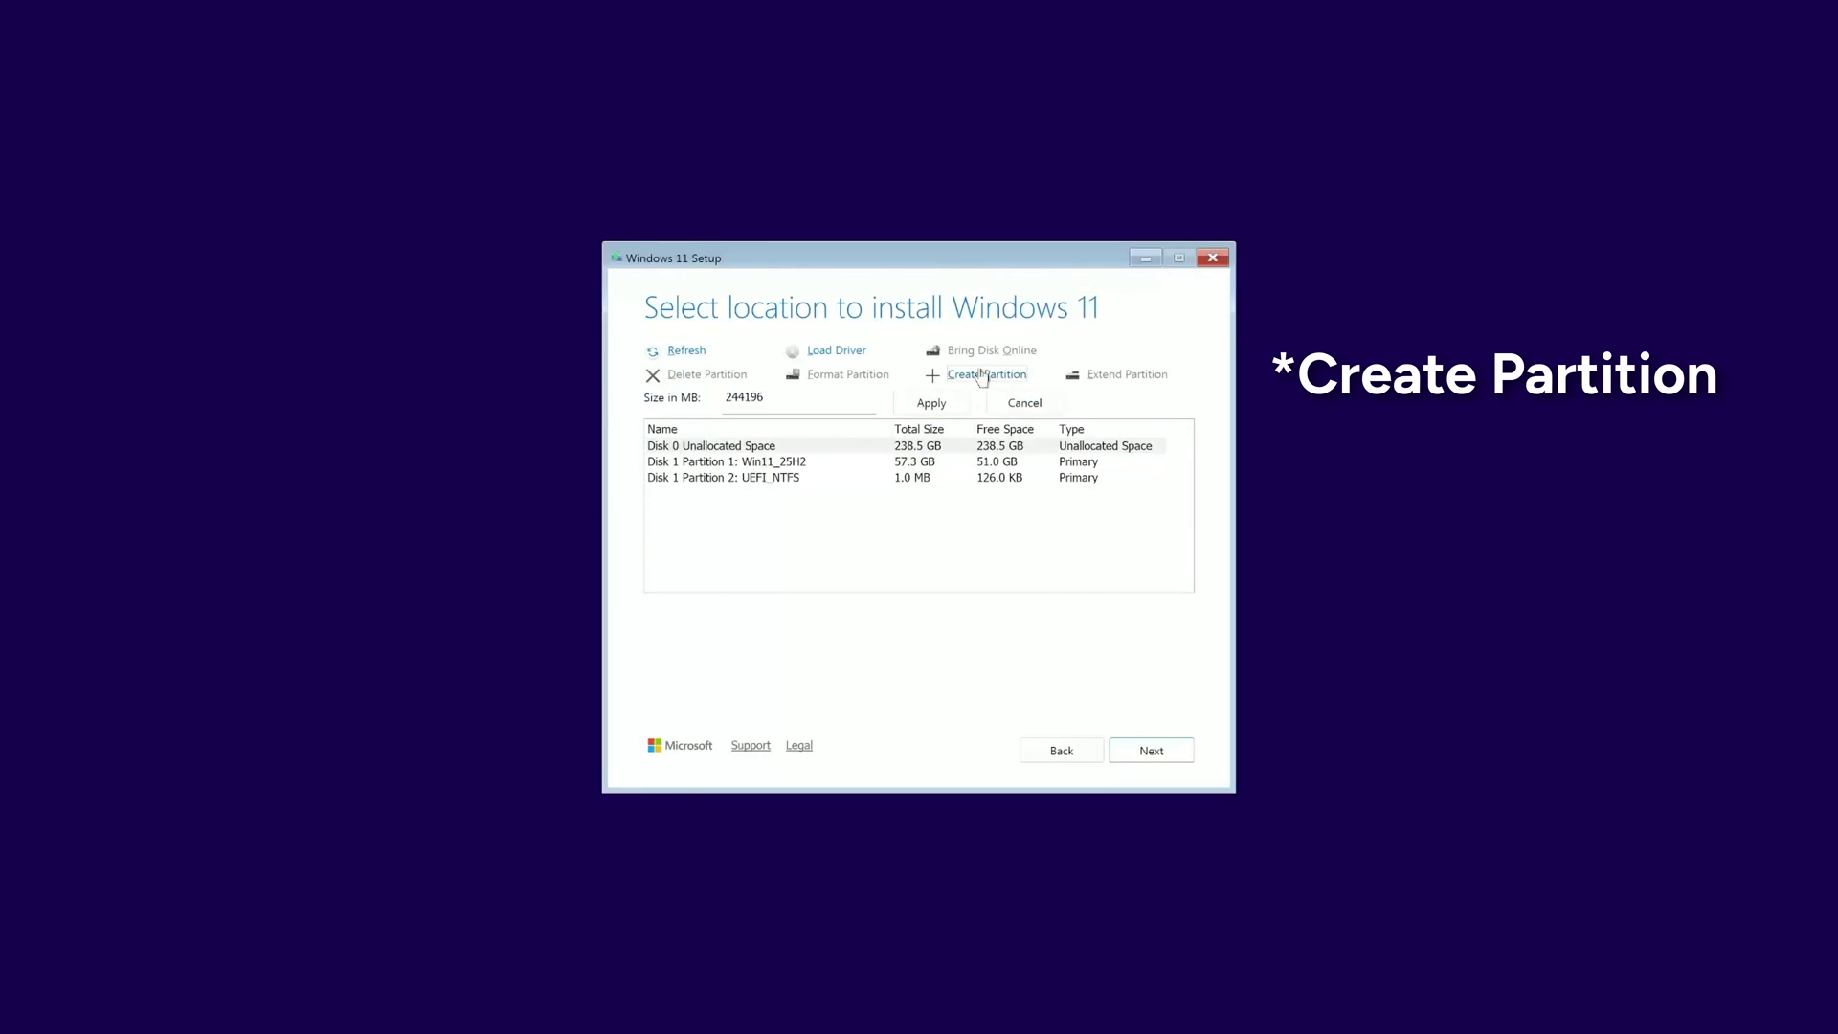
left_click(943, 400)
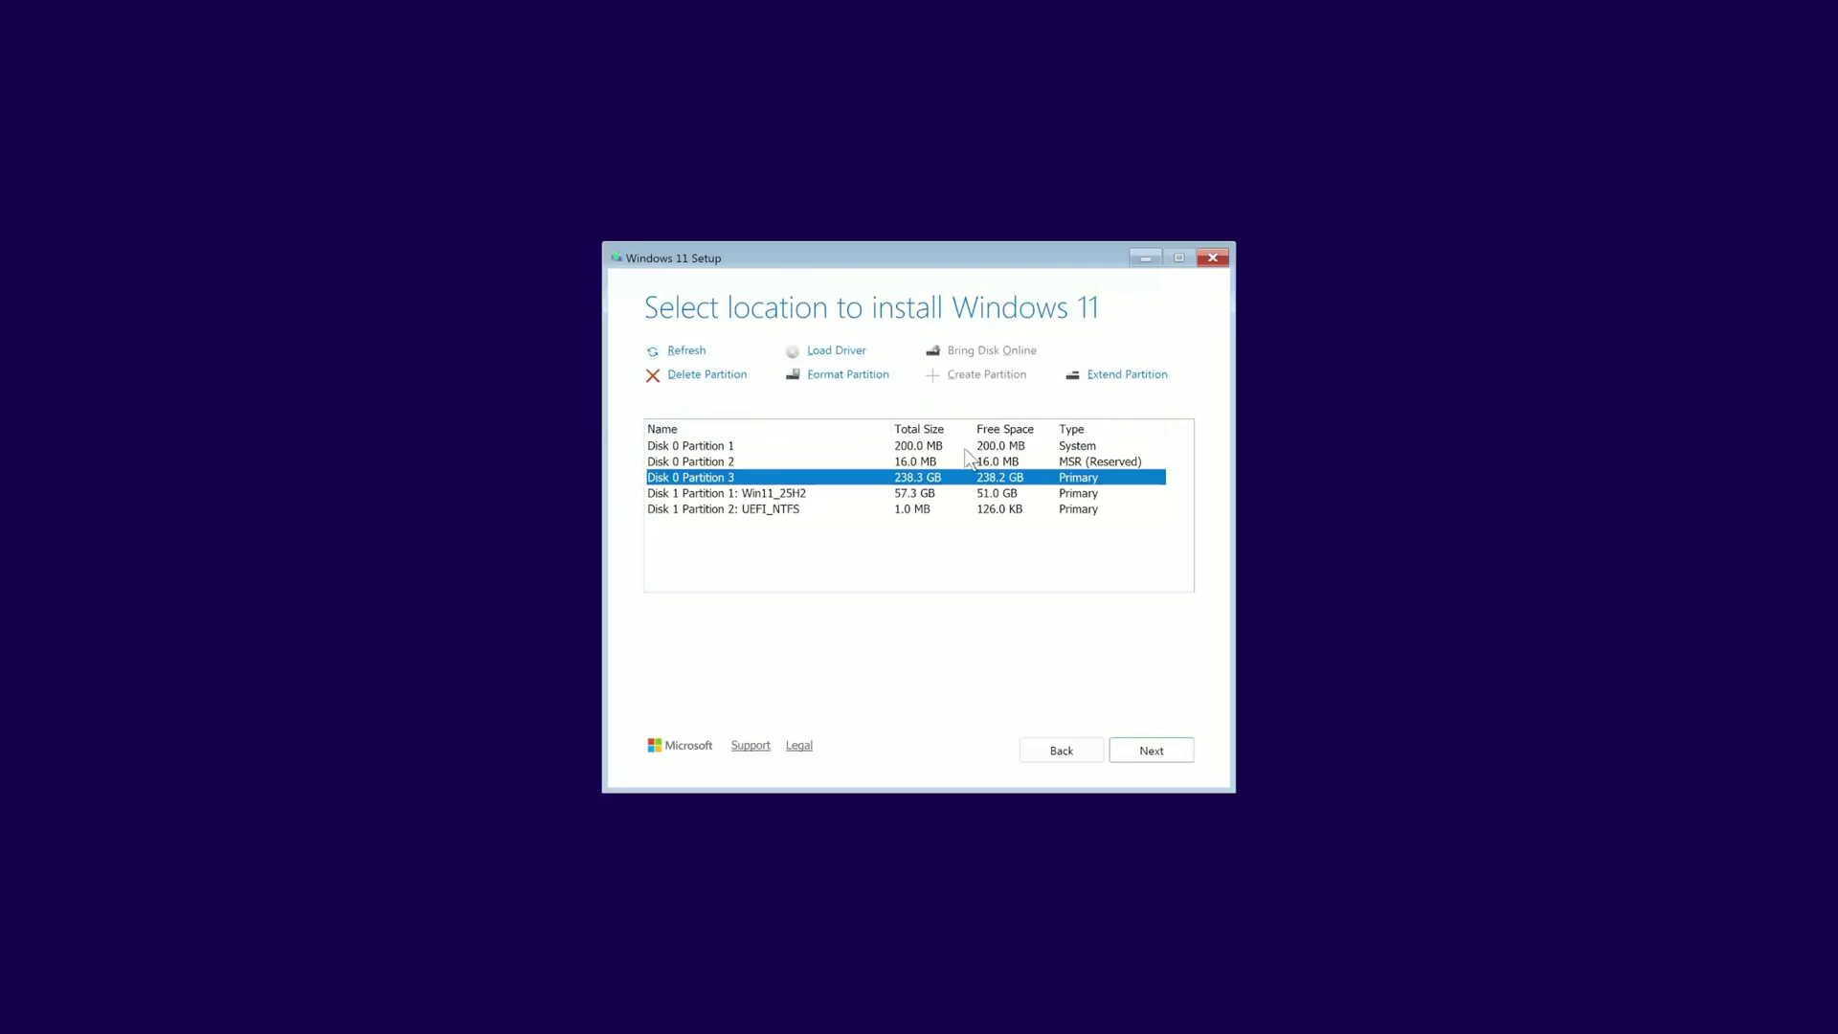
left_click(1002, 461)
left_click(1003, 445)
left_click(1034, 477)
left_click(1152, 750)
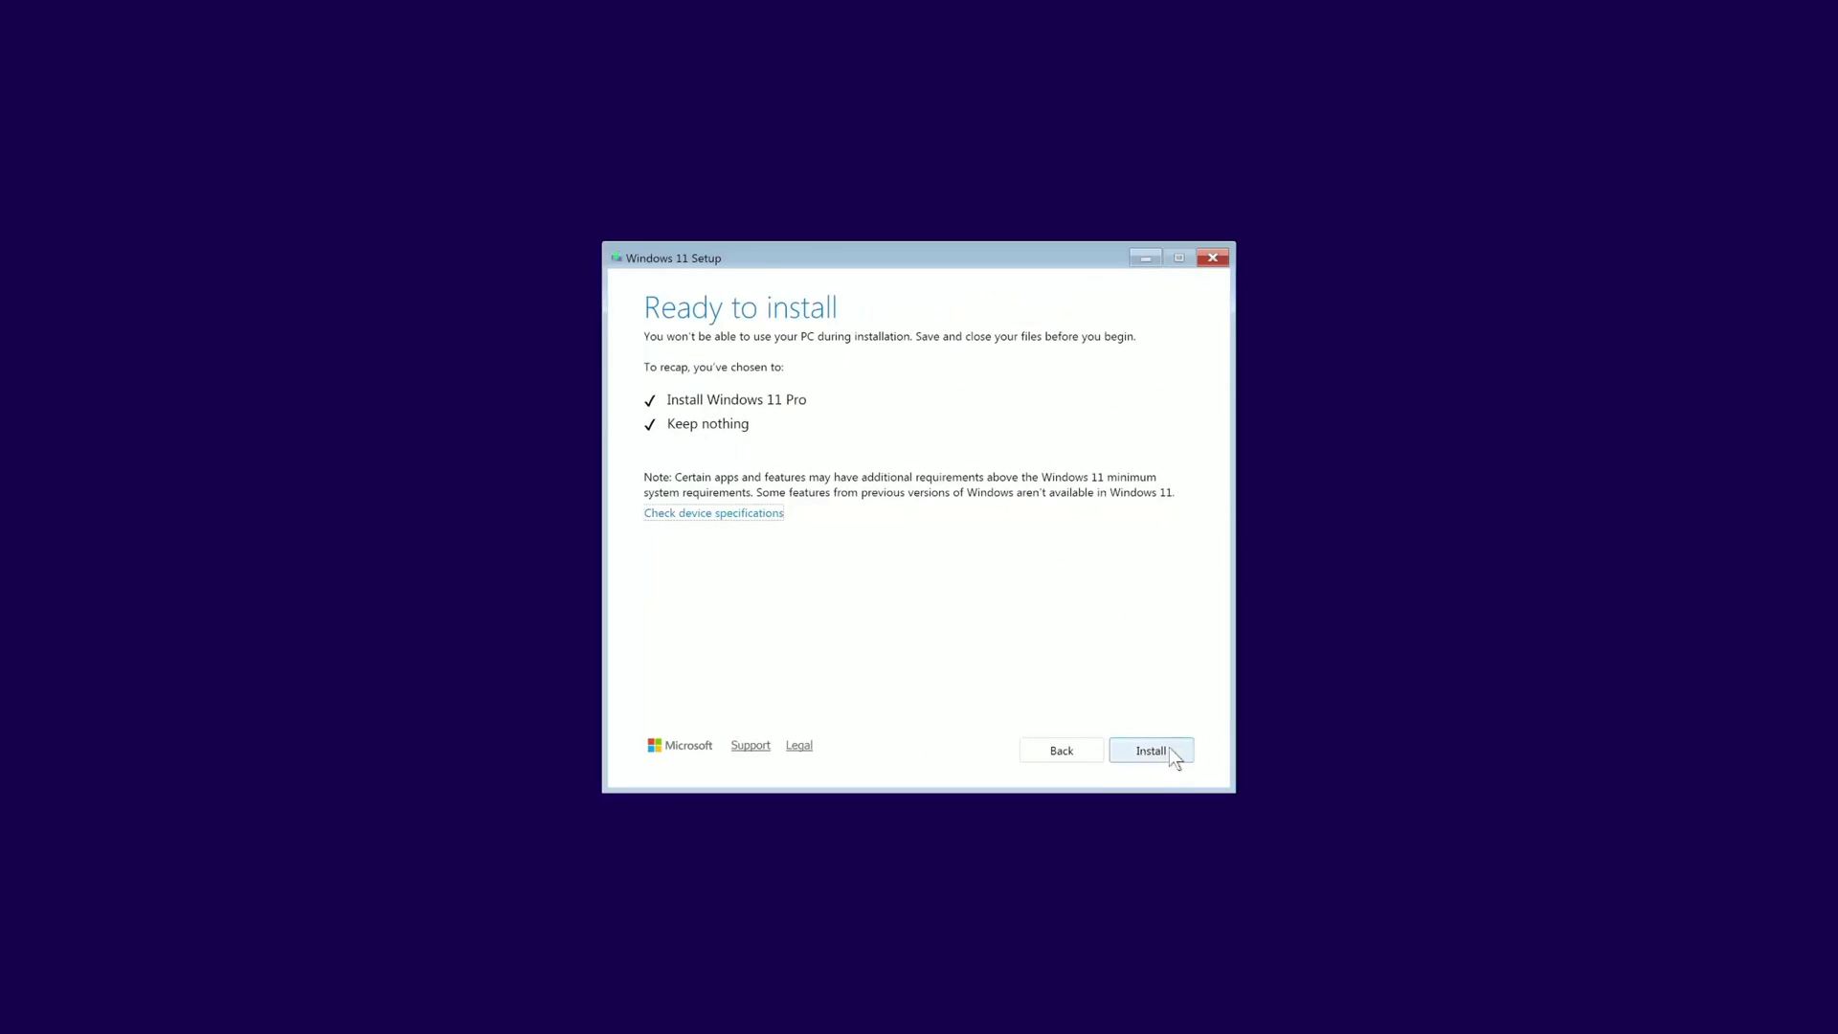
Install Windows 11 Pro and, once the desktop loads, open File Explorer.
left_click(1151, 751)
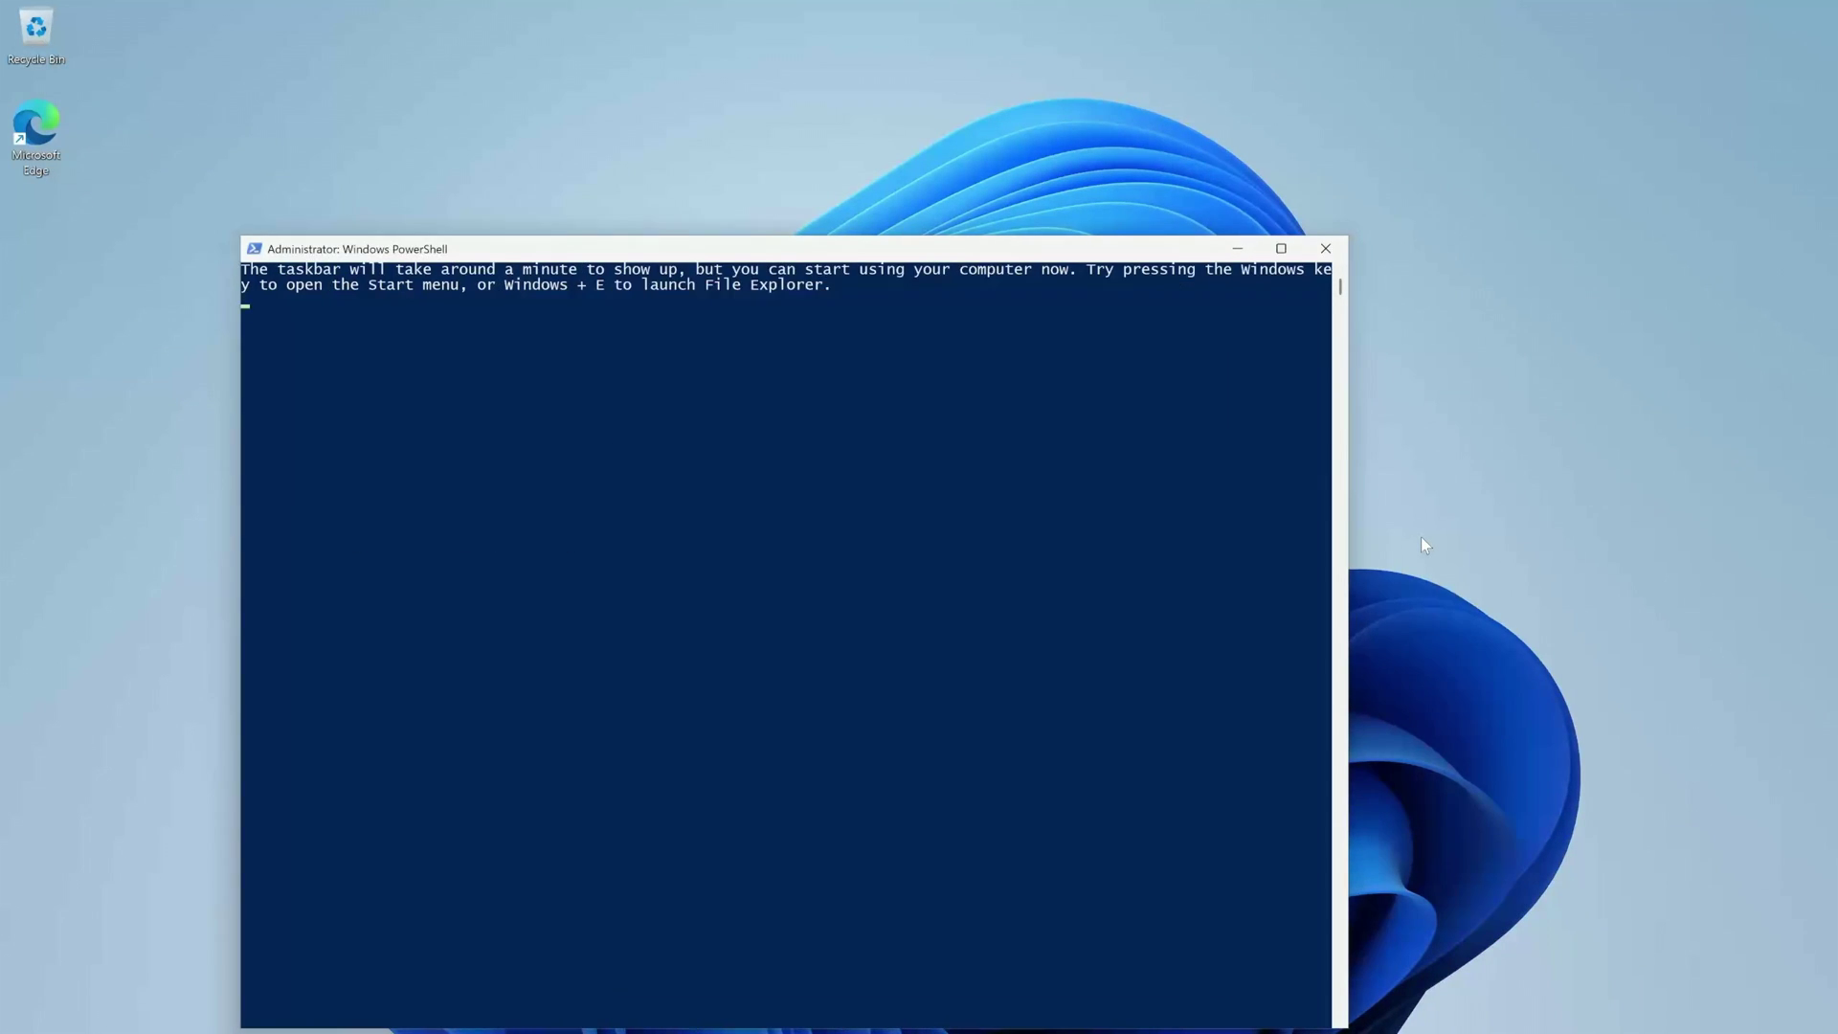
key("super+e")
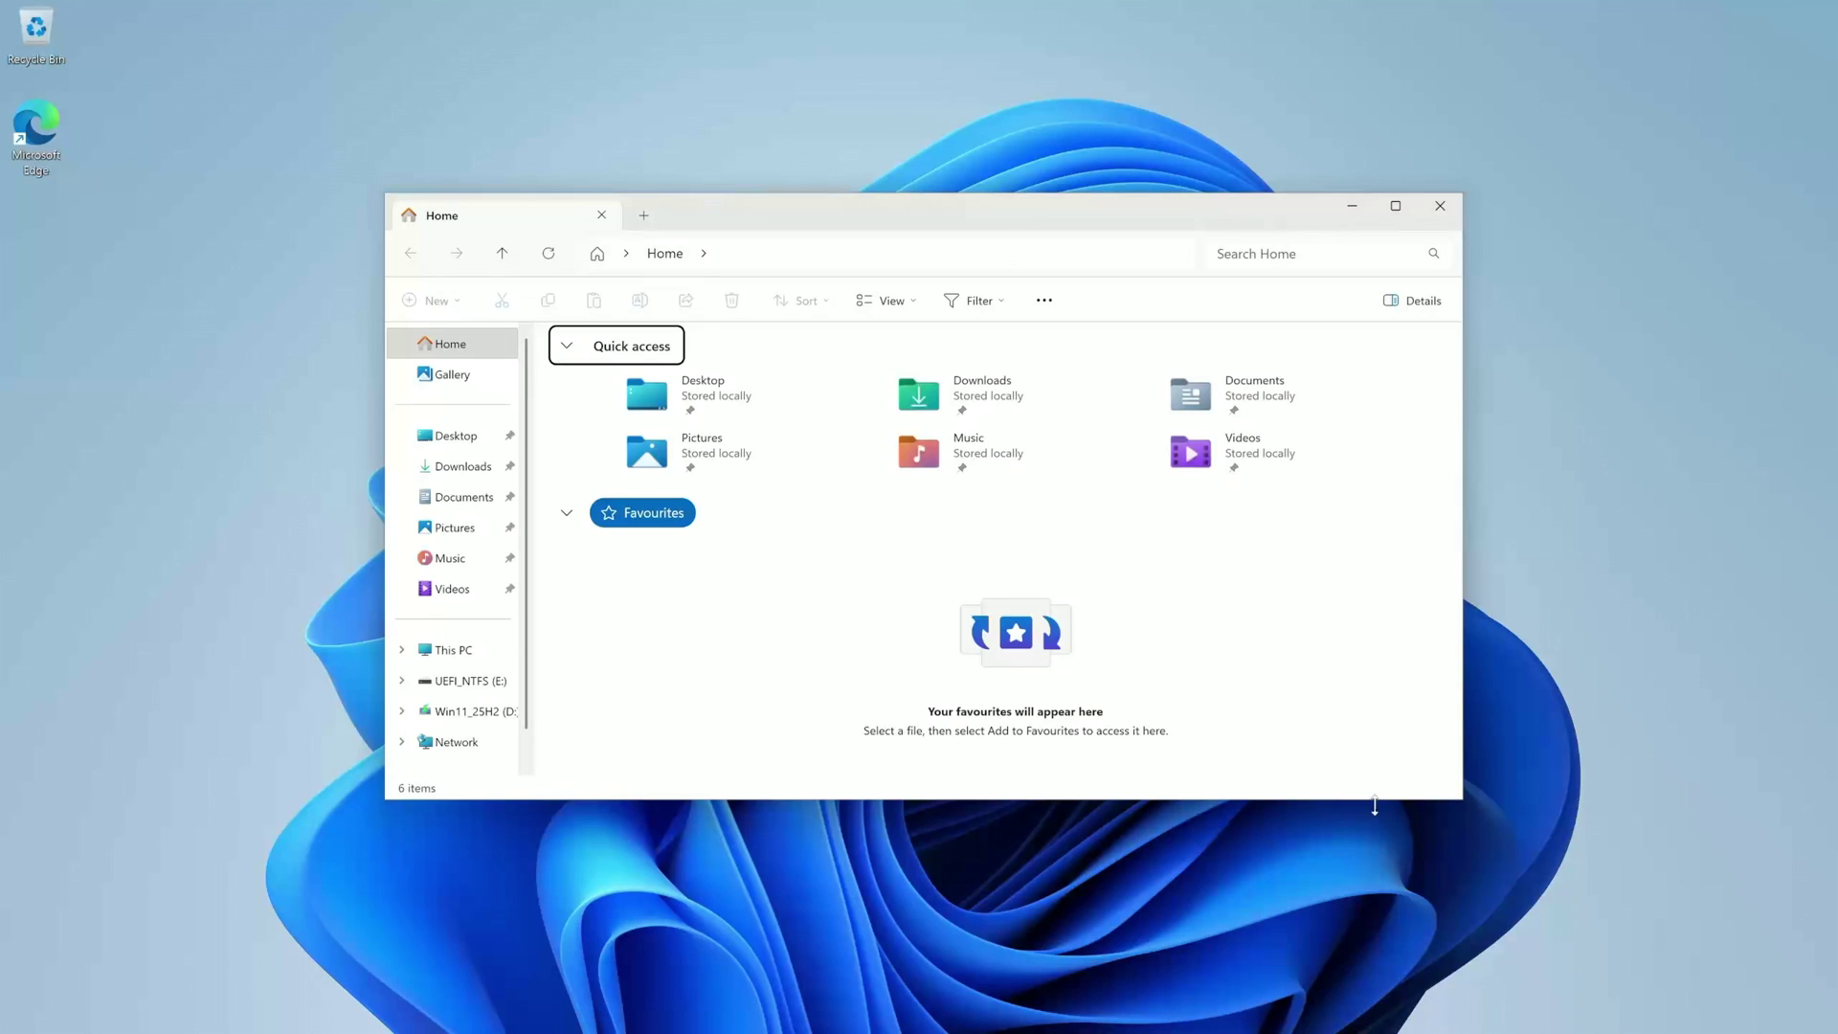
Close File Explorer and look through the Start menu's All apps list before closing it.
left_click(1440, 206)
key("super")
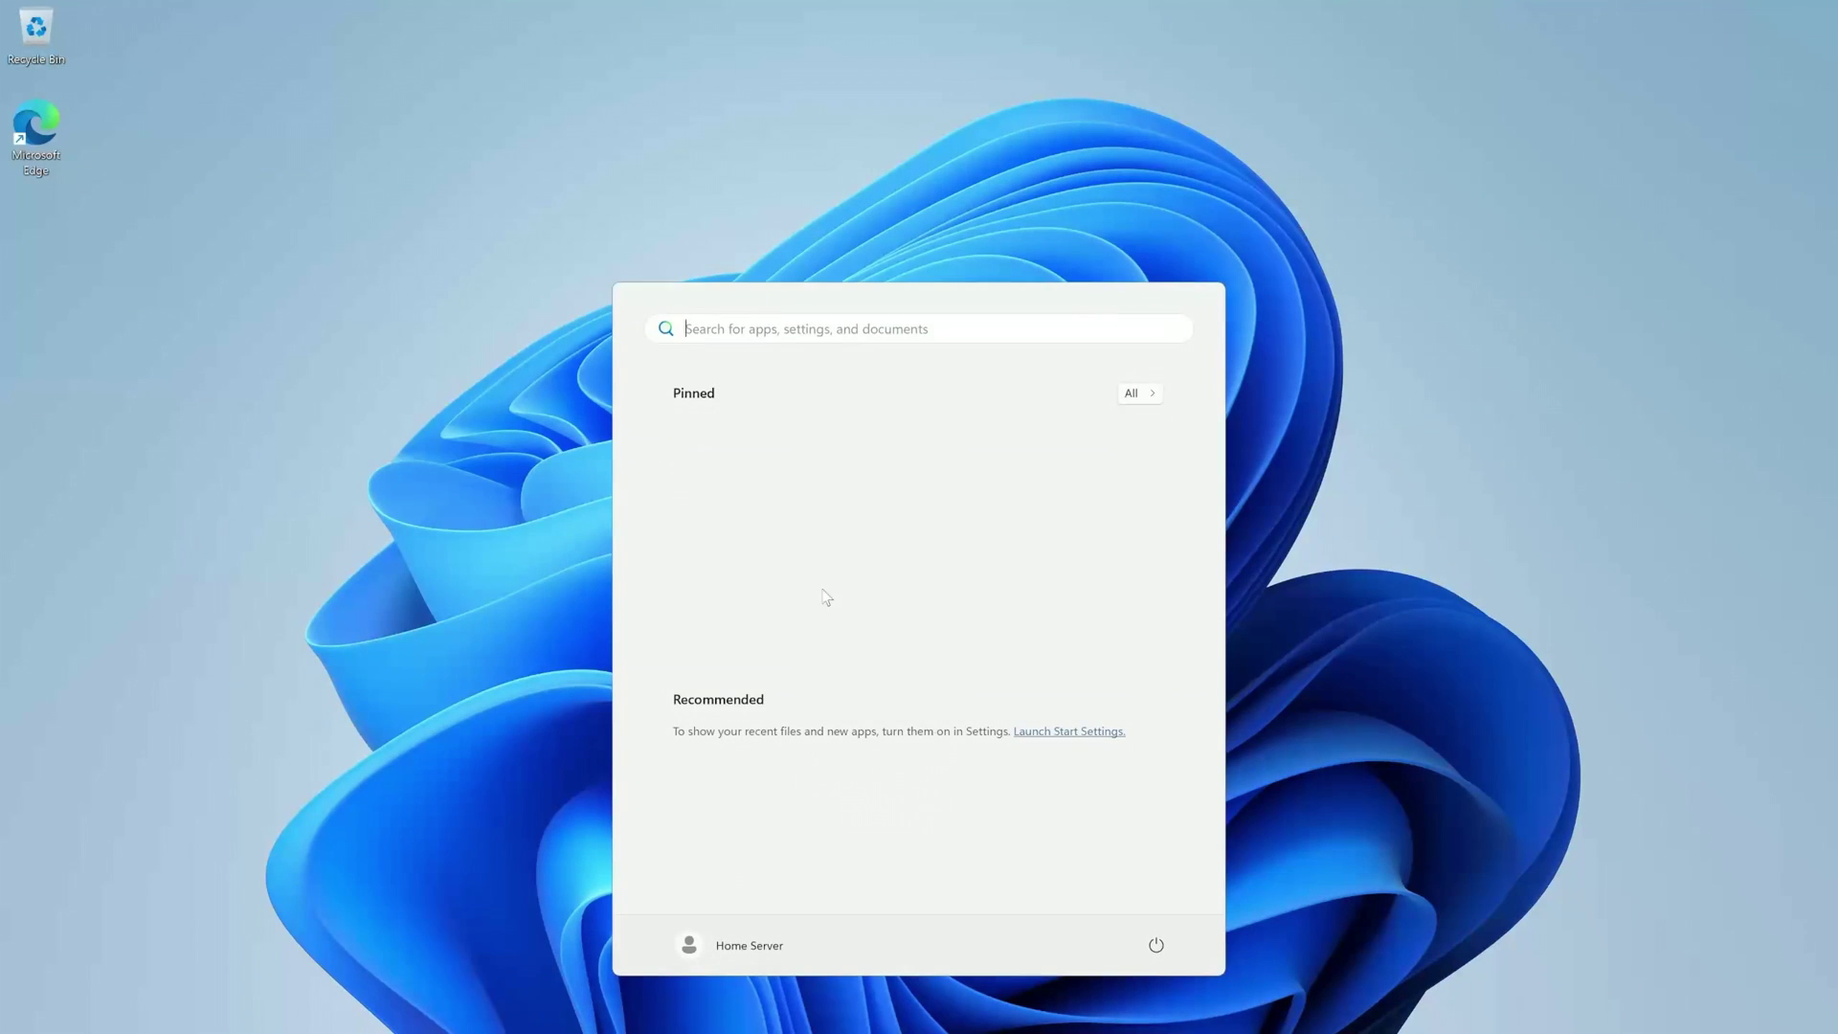
left_click(1133, 393)
key("super")
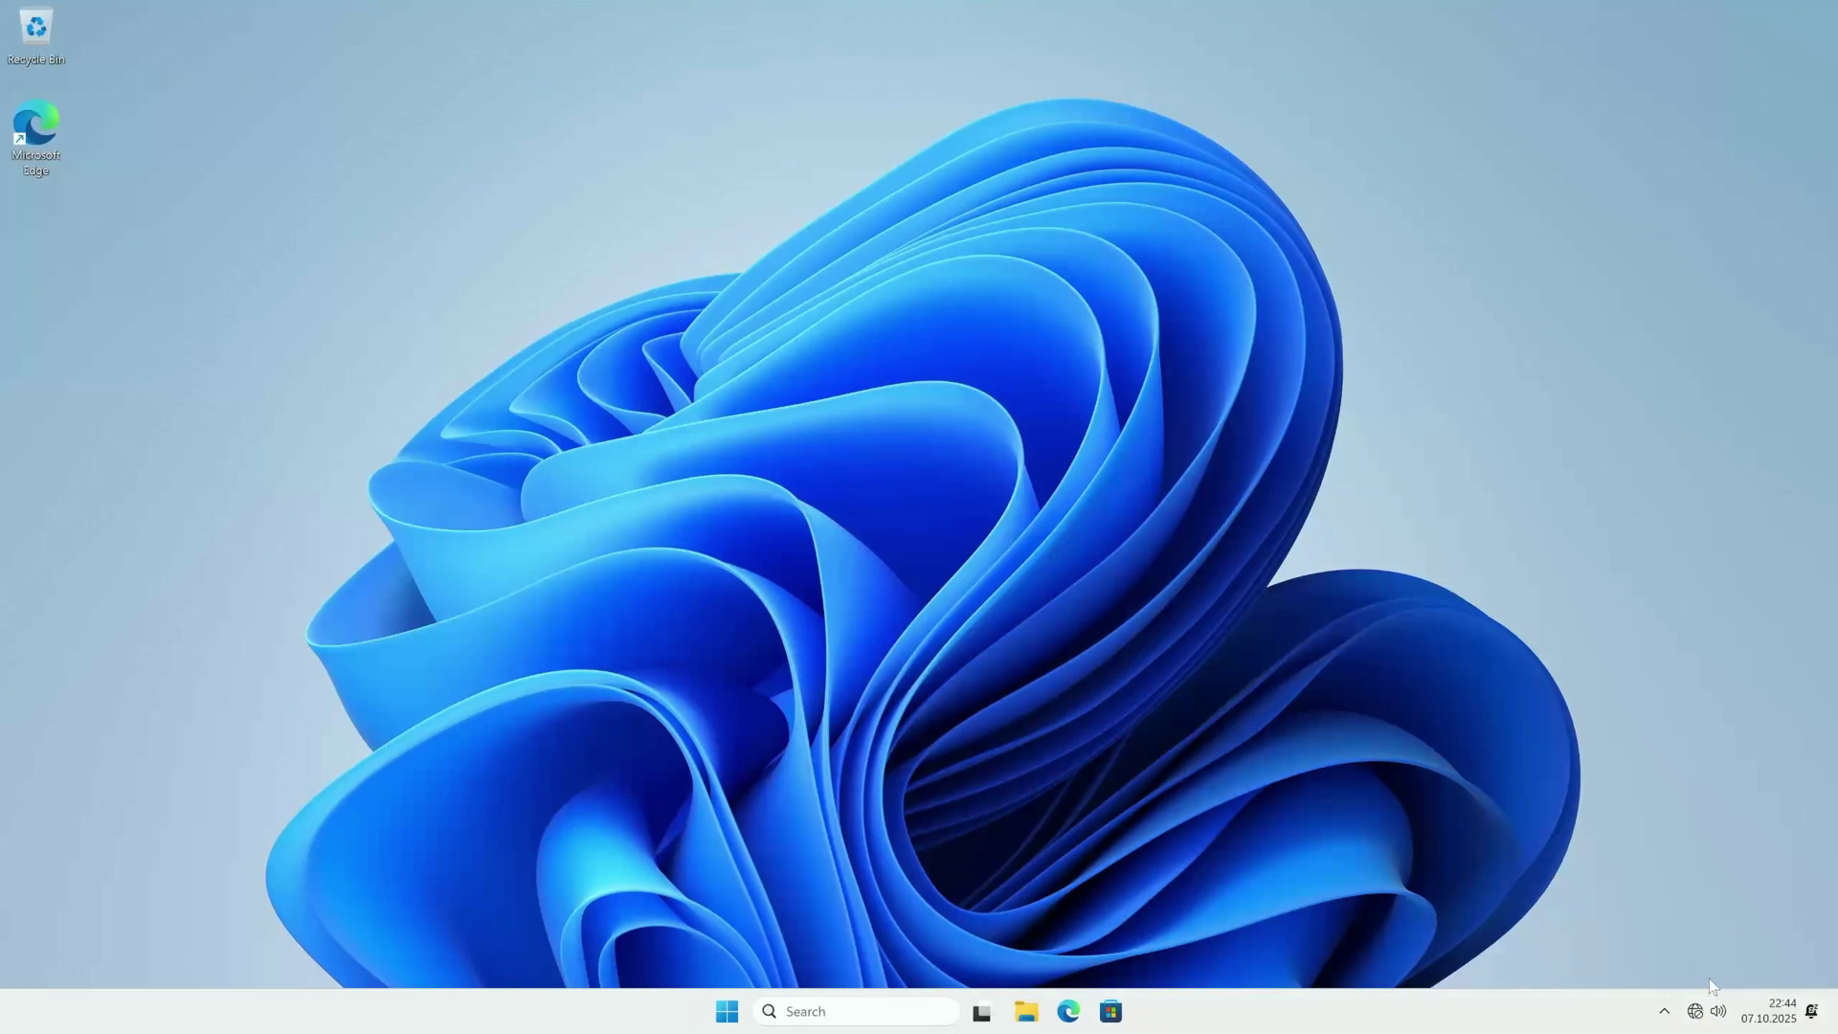
Launch Microsoft Edge and finish first-run setup without signing in, declining personalisation.
left_click(1059, 1016)
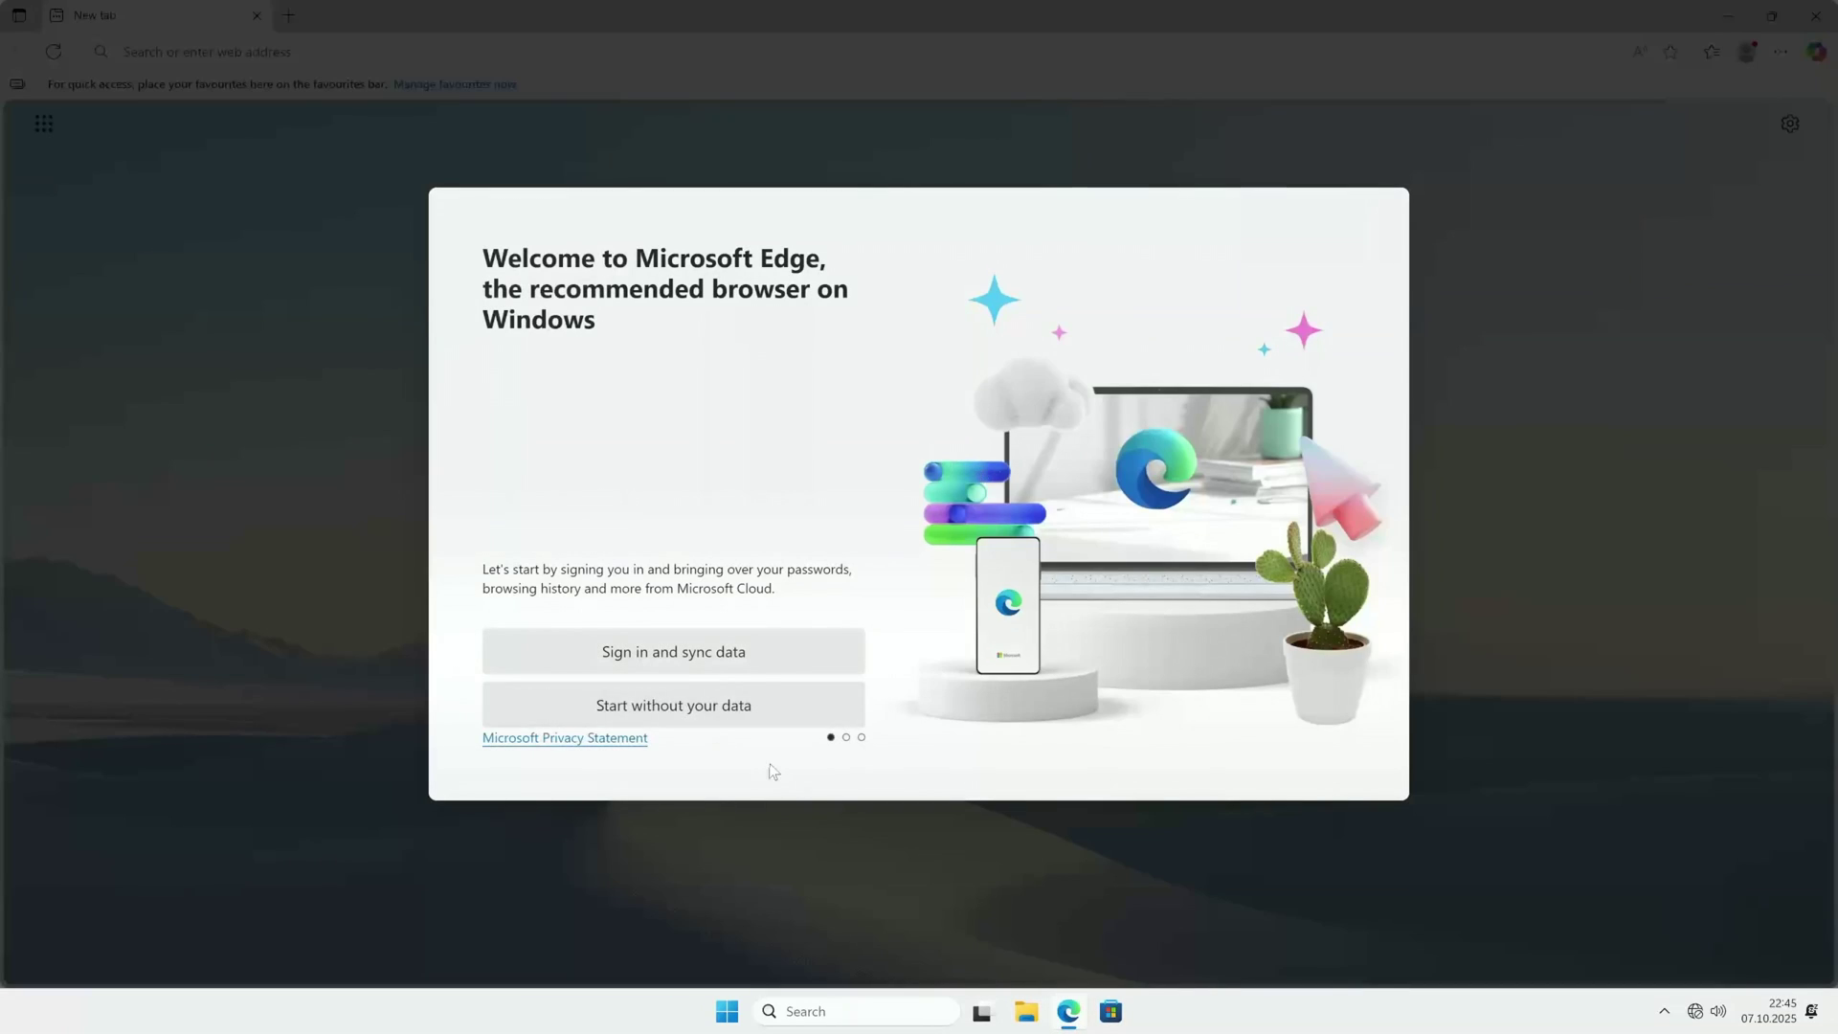
left_click(750, 718)
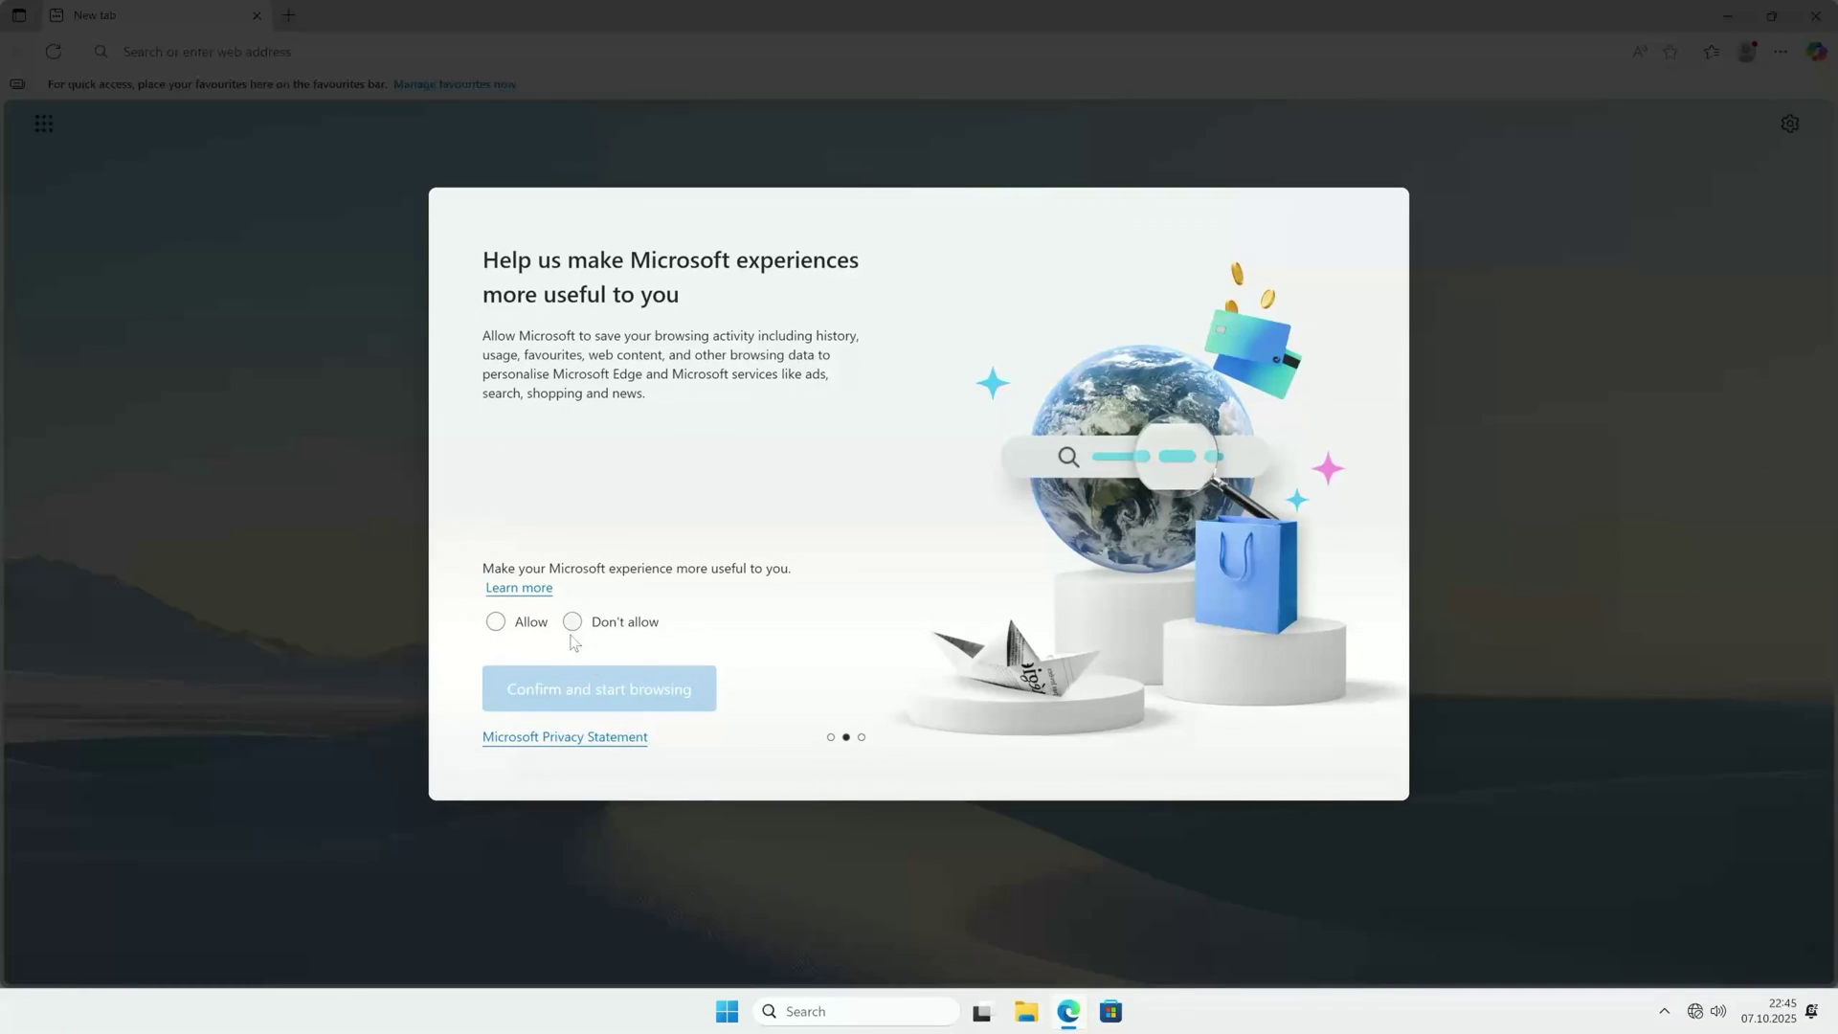
left_click(574, 622)
left_click(587, 691)
left_click(587, 692)
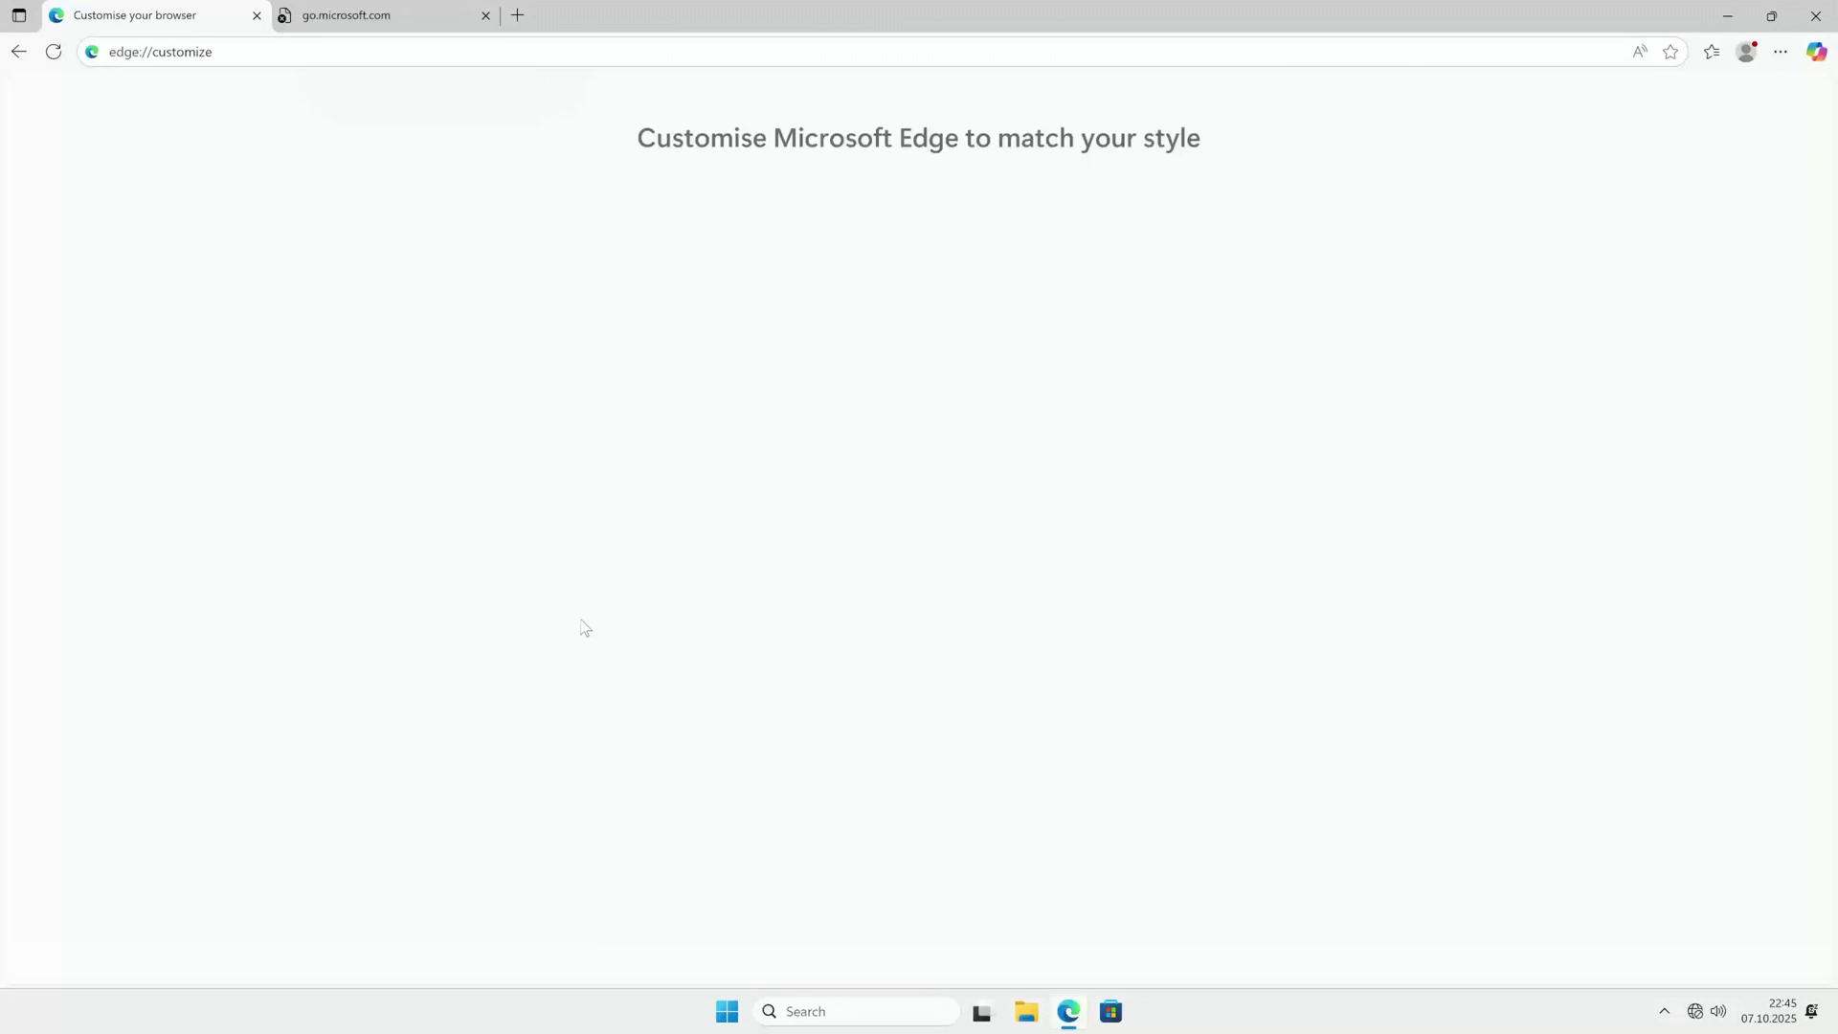
Go to the WinUtil GitHub repository and copy the stable irm launch command.
left_click(508, 50)
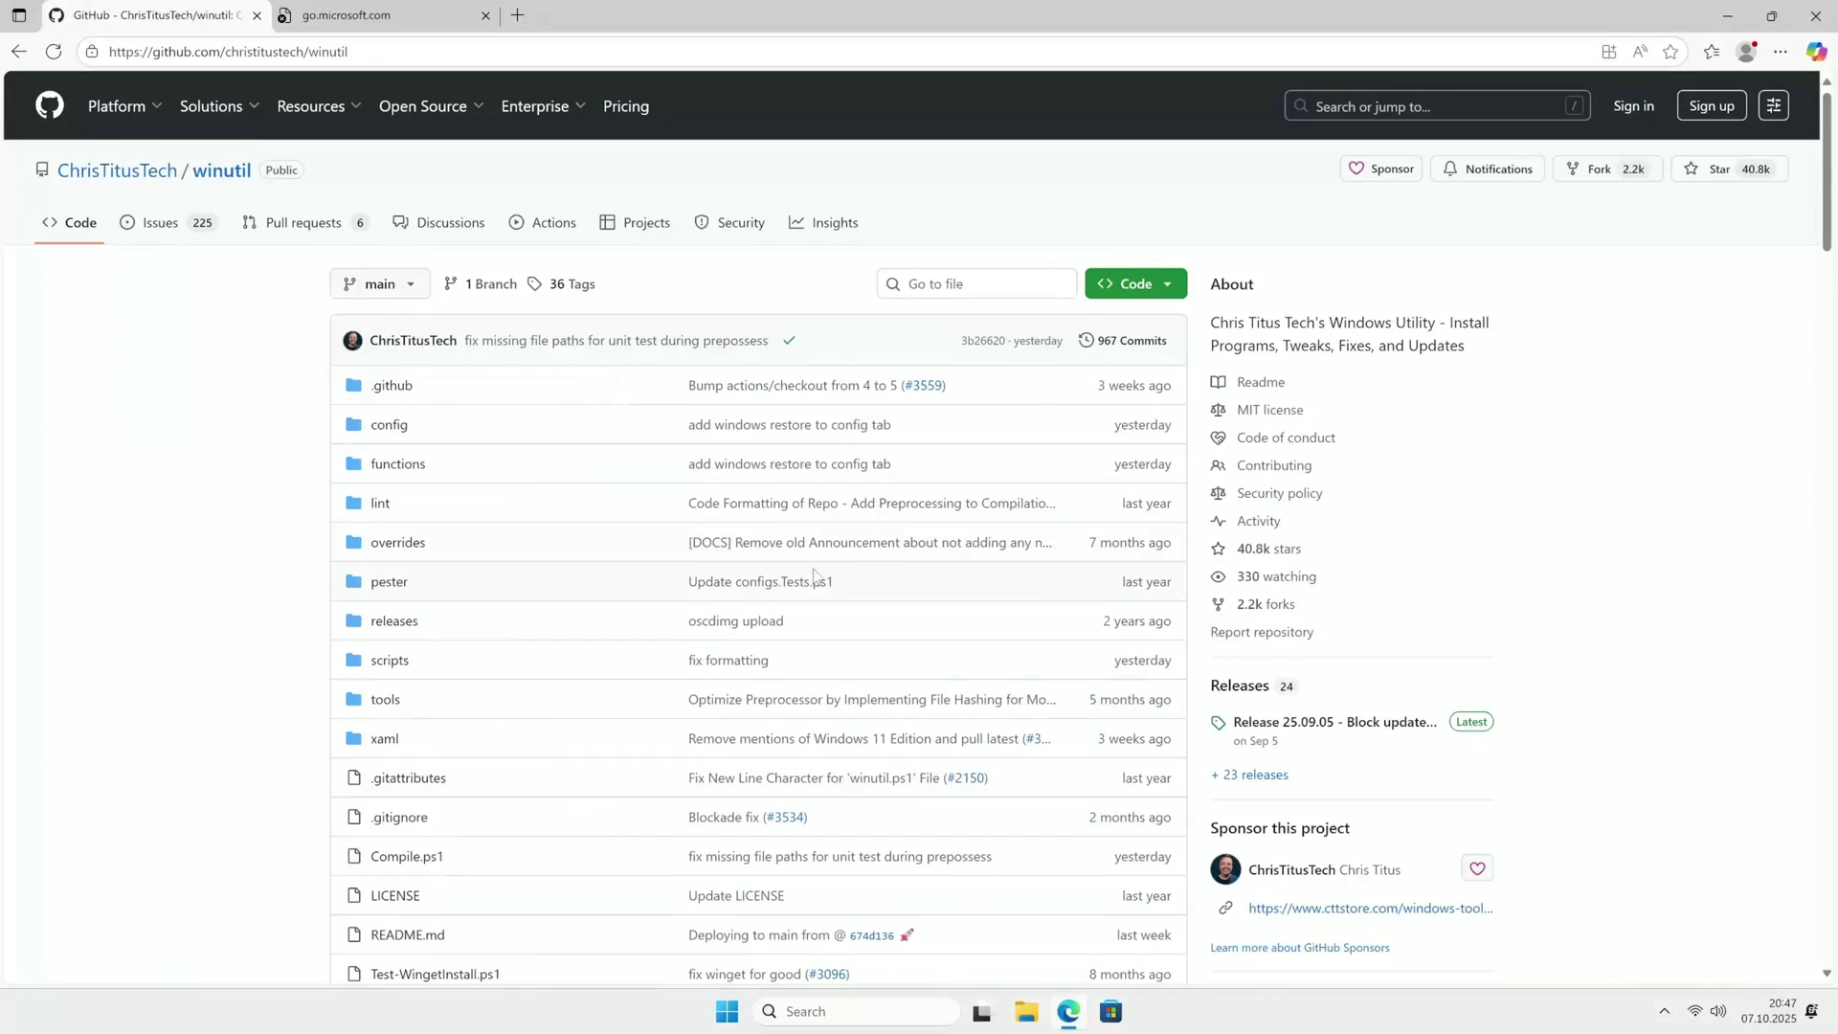
scroll(879, 531, "down", 2)
scroll(879, 531, "down", 15)
left_click(1130, 543)
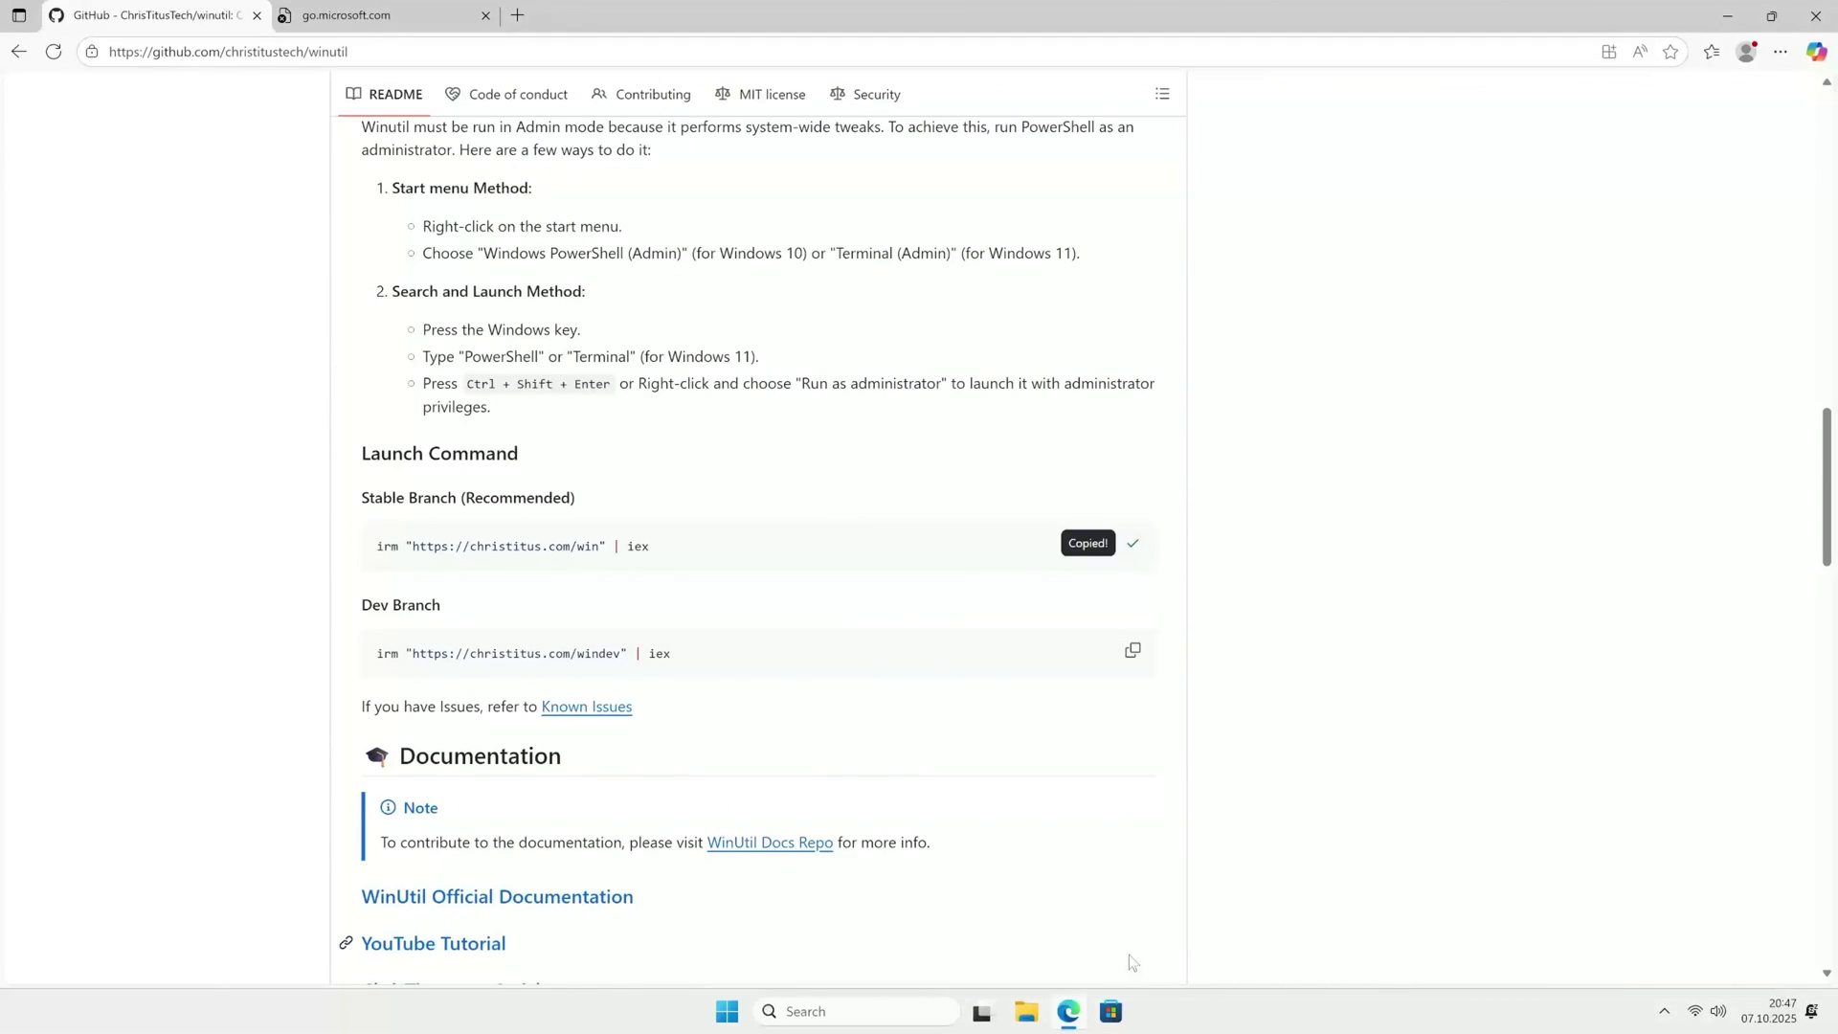
Run Windows PowerShell as administrator and paste the WinUtil launch command.
right_click(993, 433)
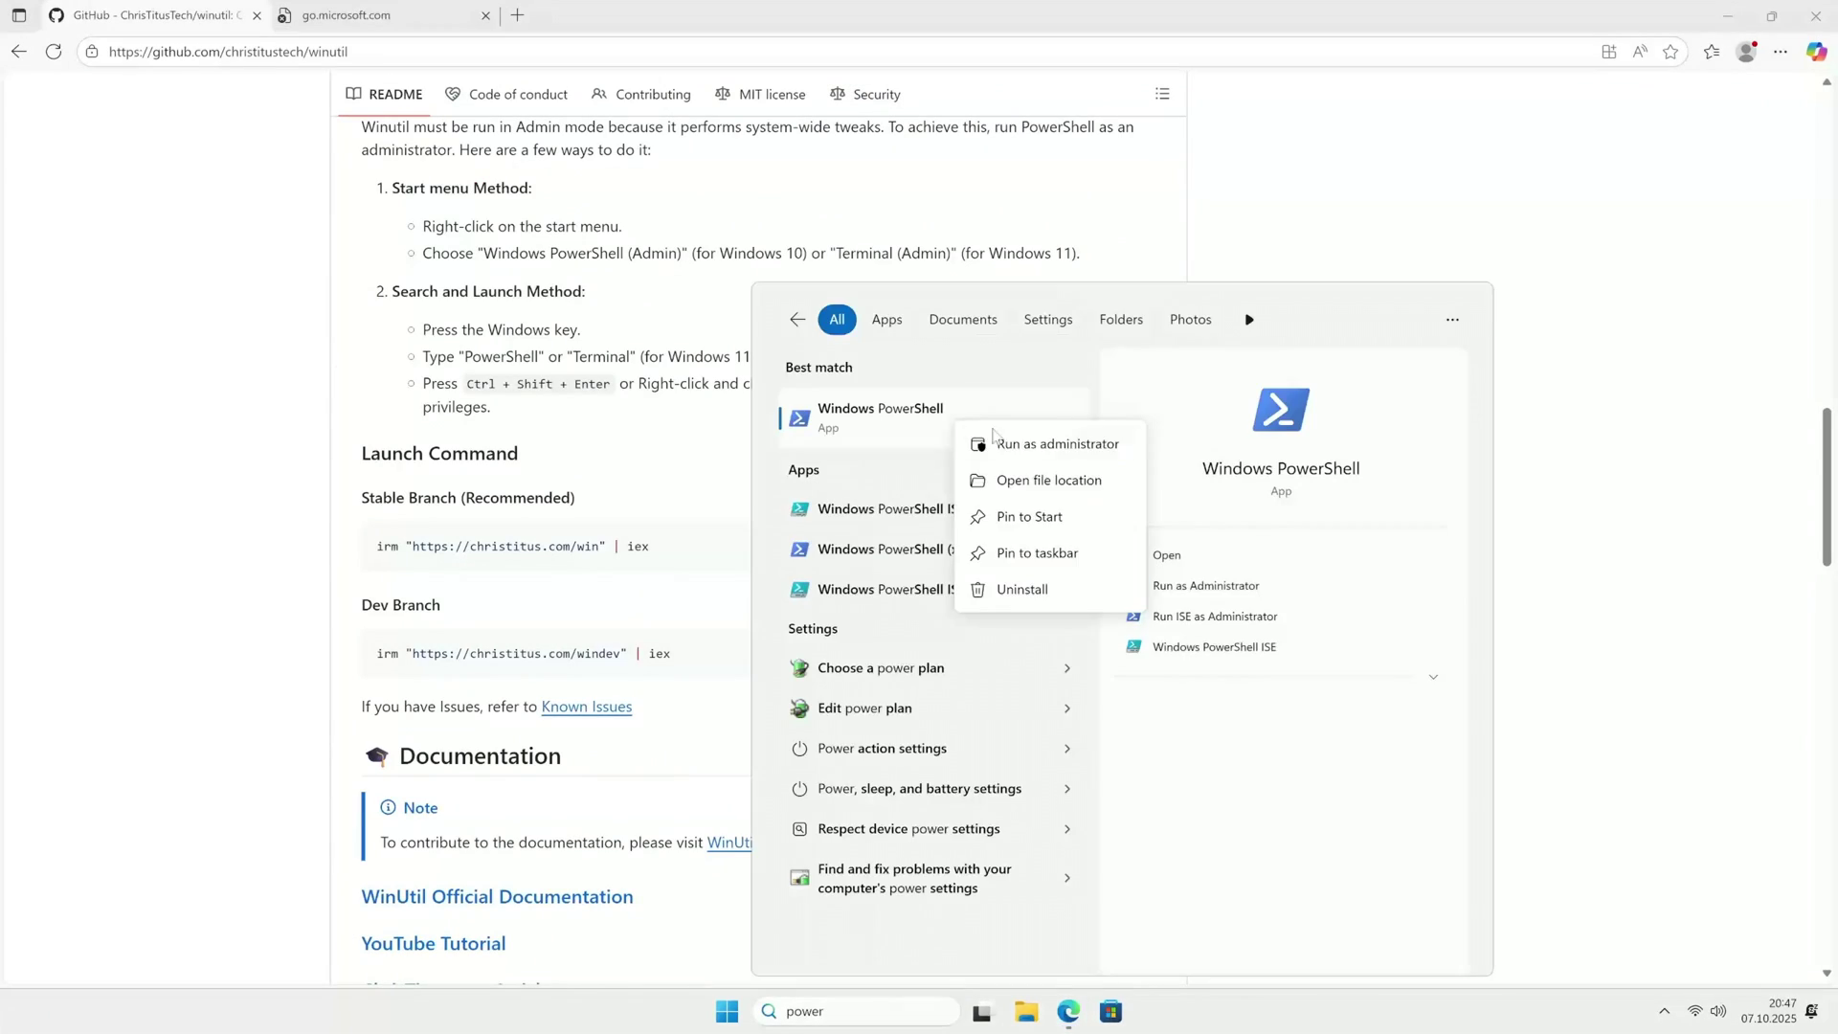
left_click(1001, 443)
left_click(1025, 653)
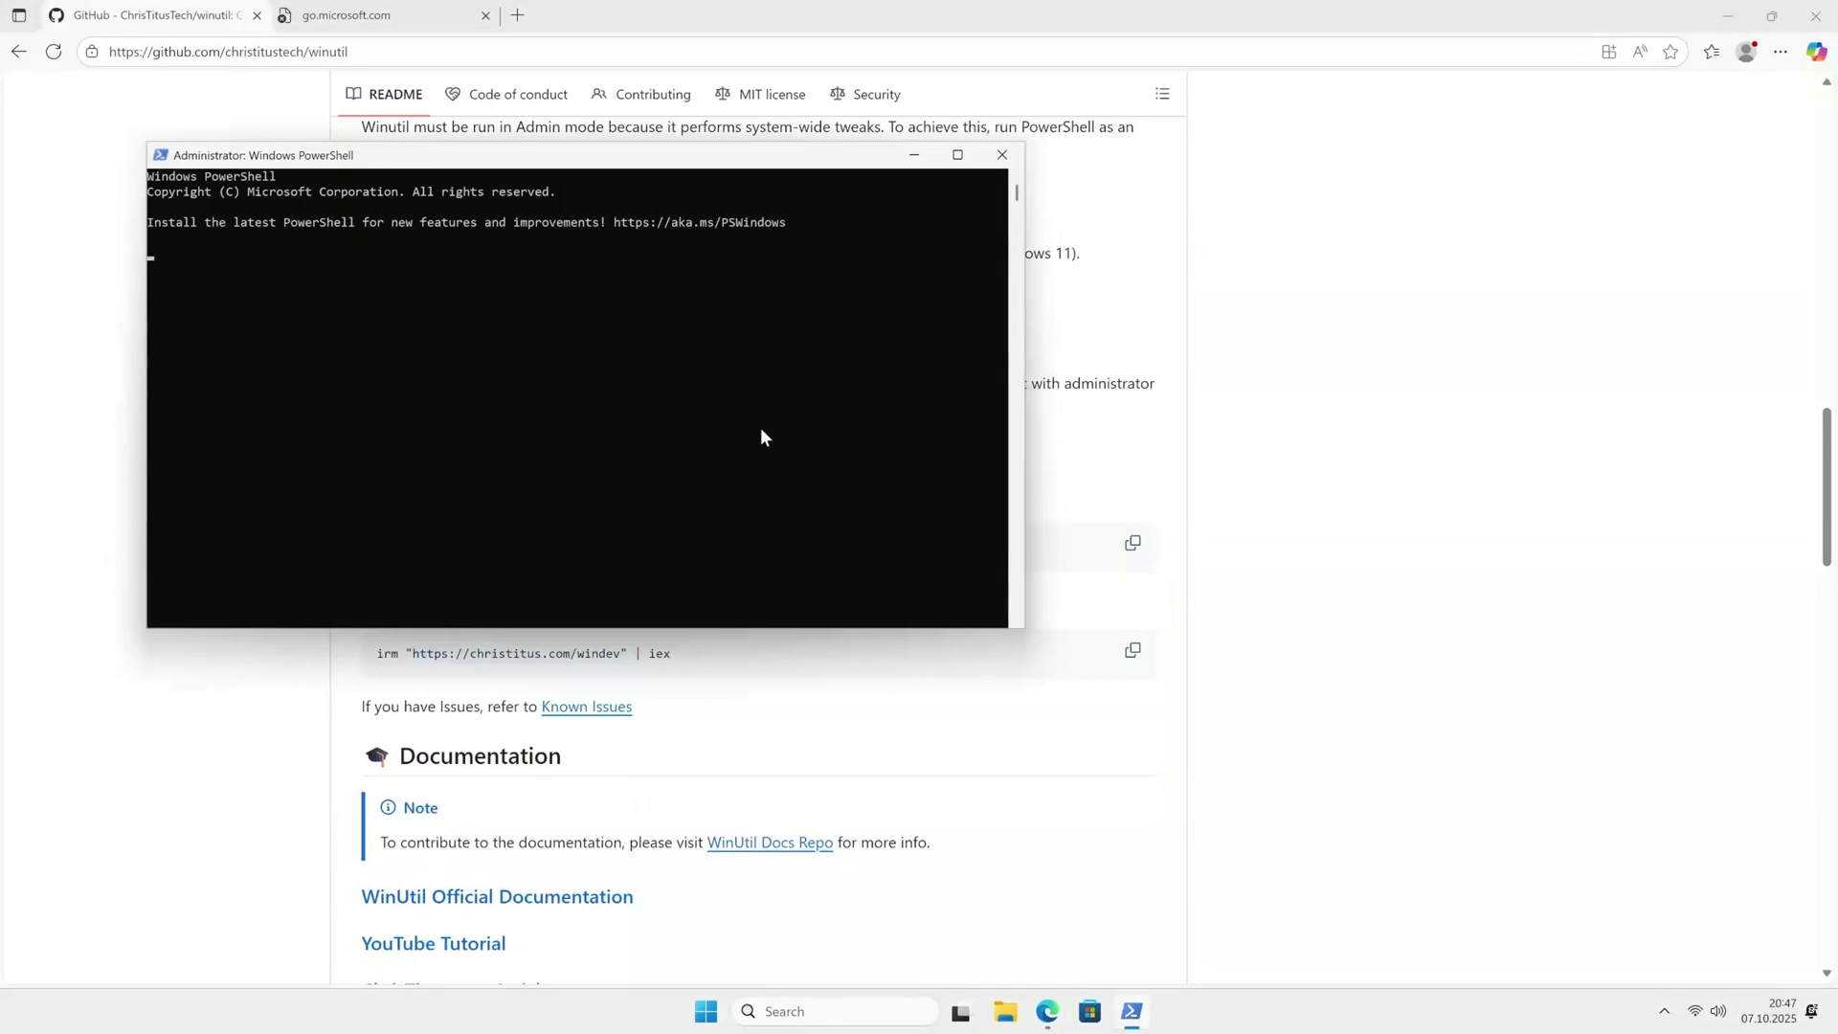
key("ctrl+v")
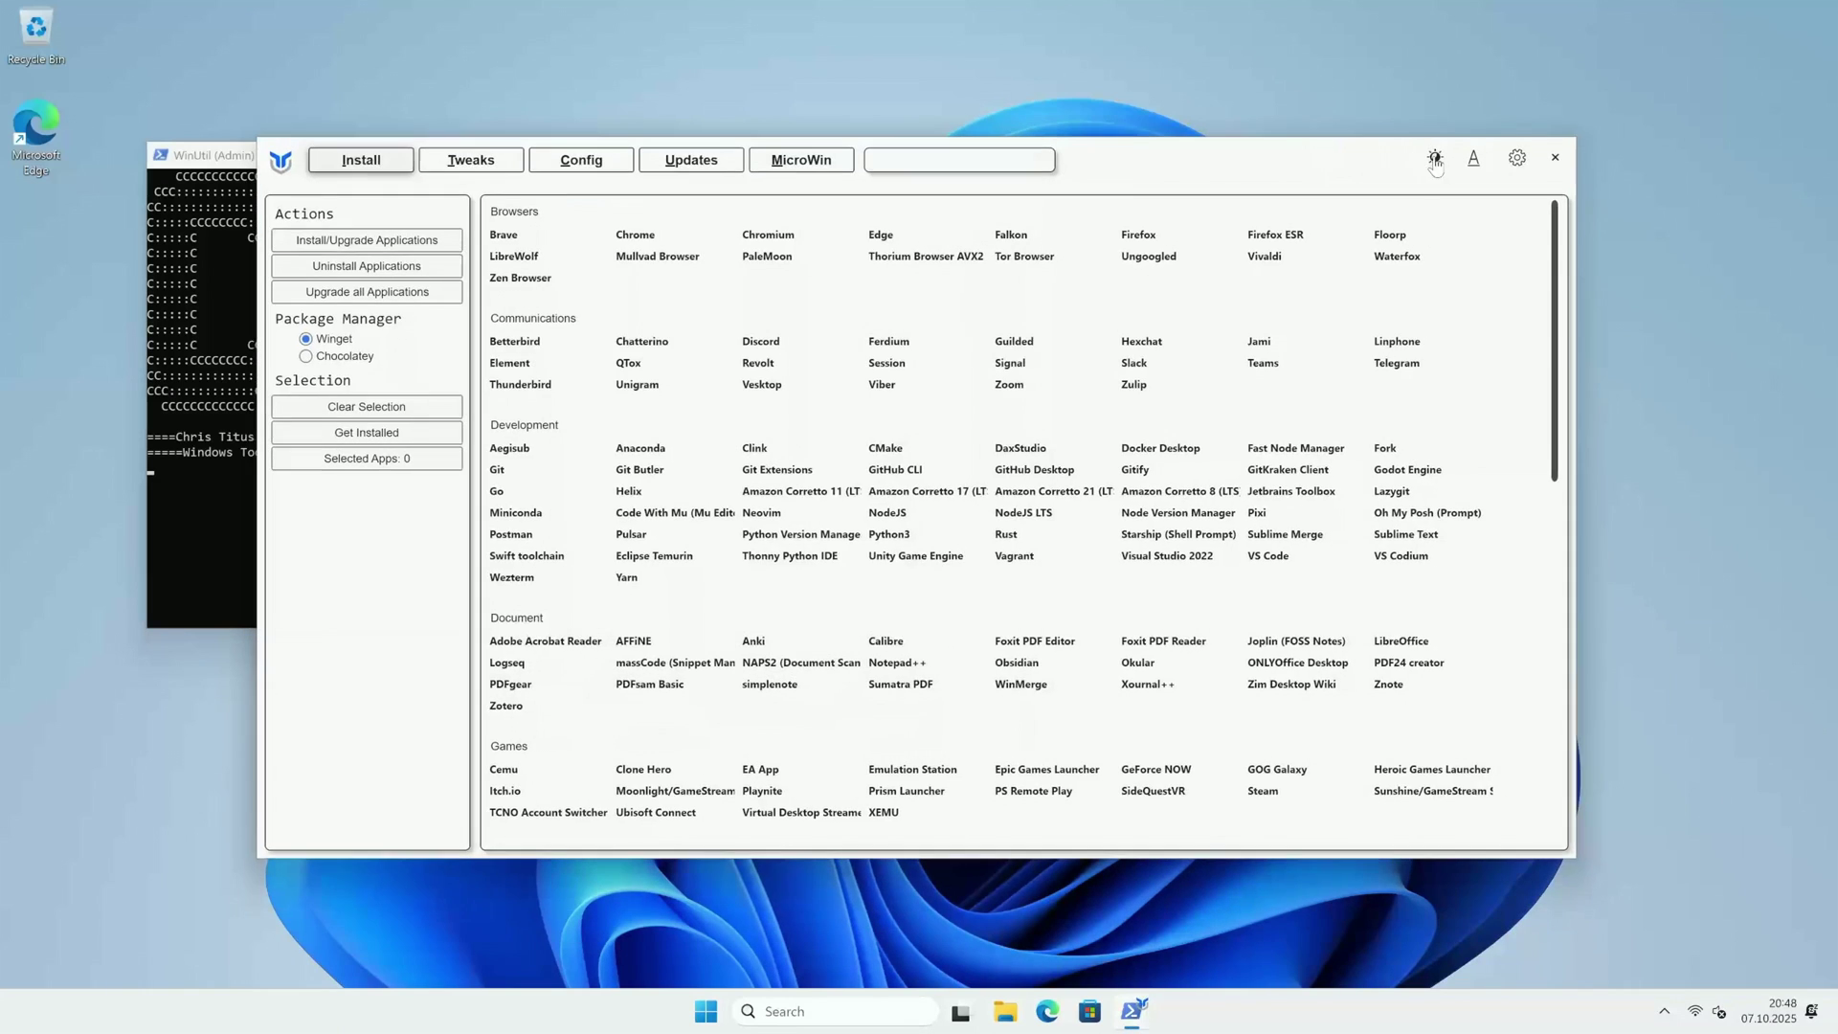
Switch WinUtil to dark mode and check the Standard recommended tweaks on the Tweaks page.
left_click(1435, 159)
left_click(501, 163)
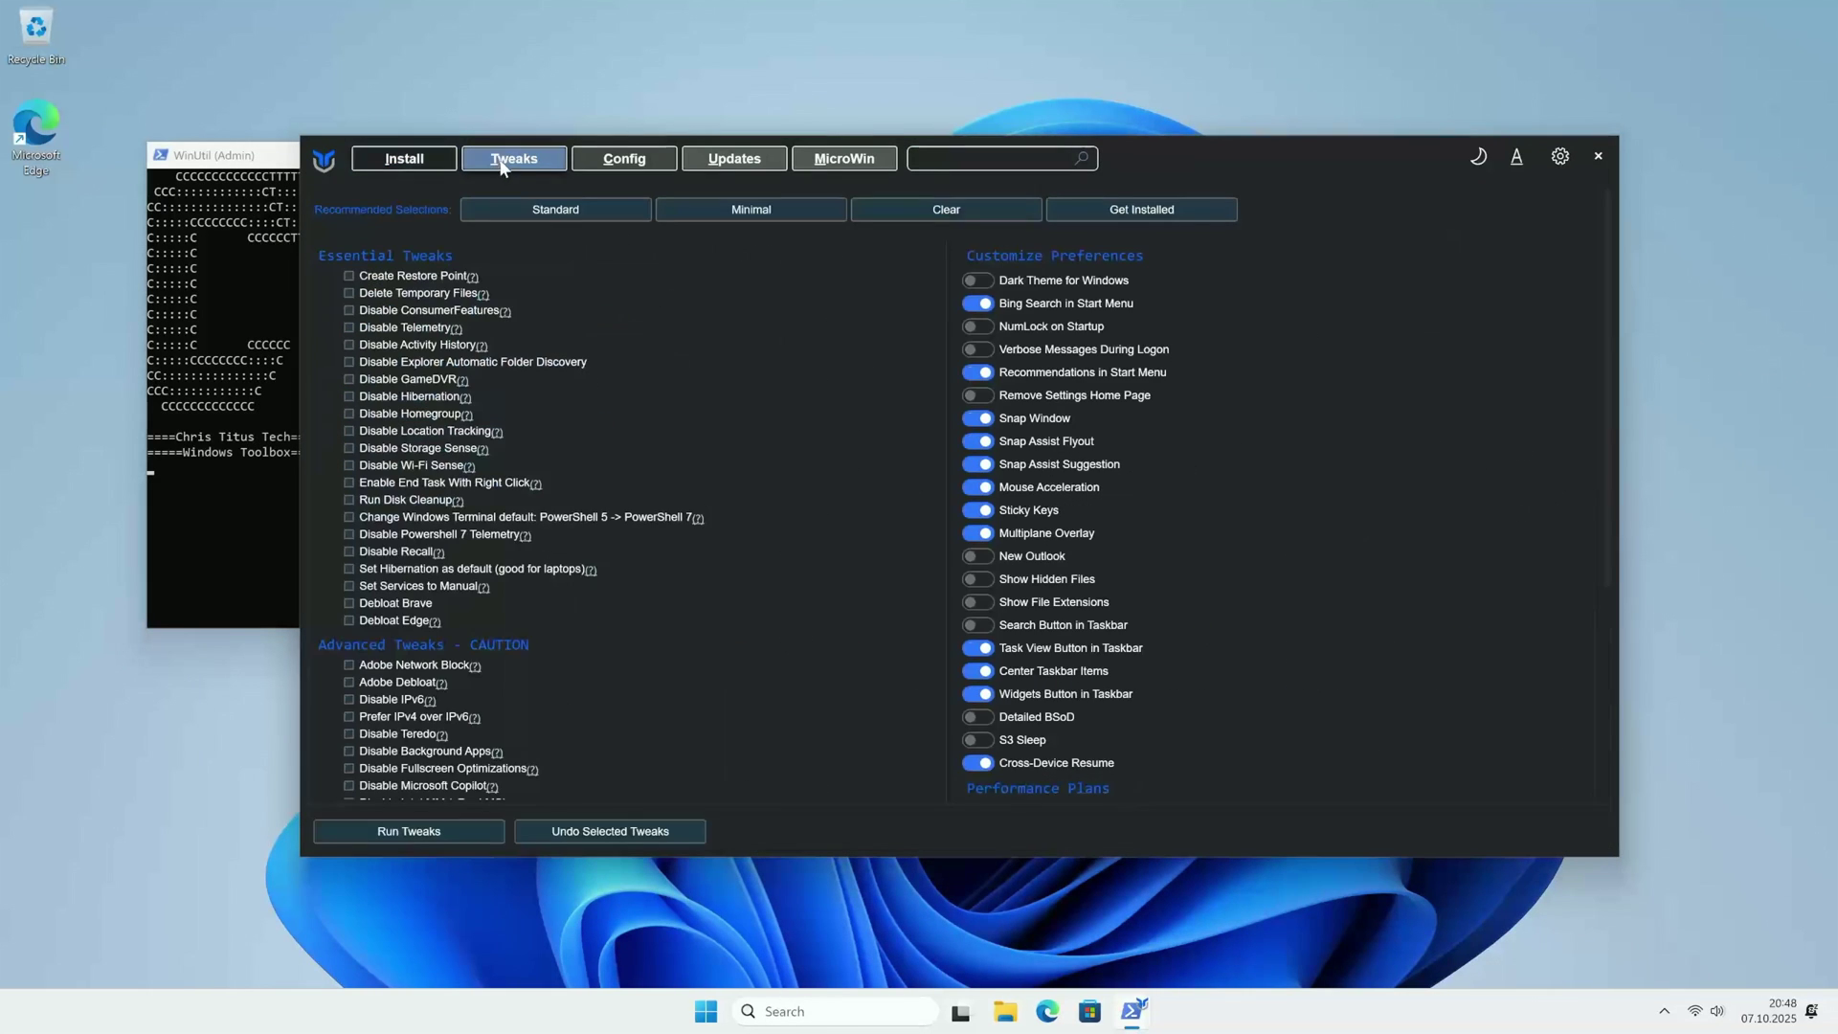
left_click(564, 213)
Review the Advanced Tweaks list and their descriptions, including Adobe and background-app options.
scroll(550, 517, "down", 1)
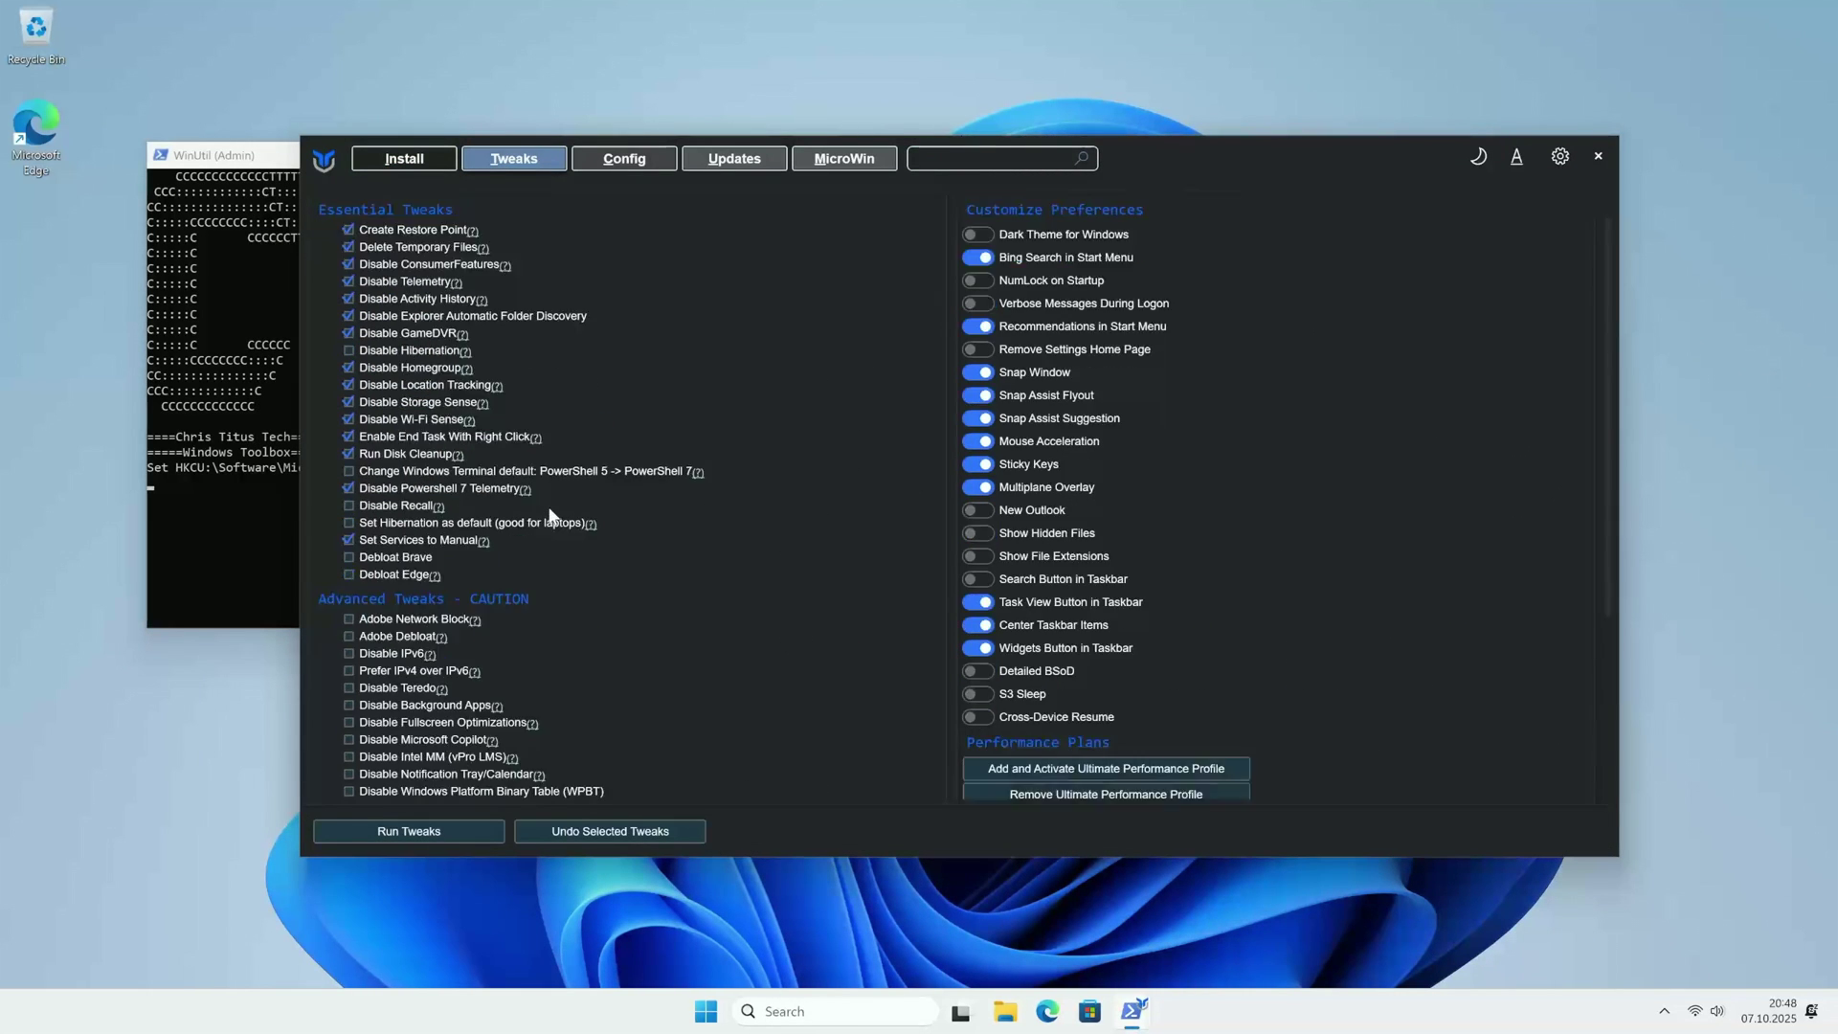
scroll(551, 517, "up", 1)
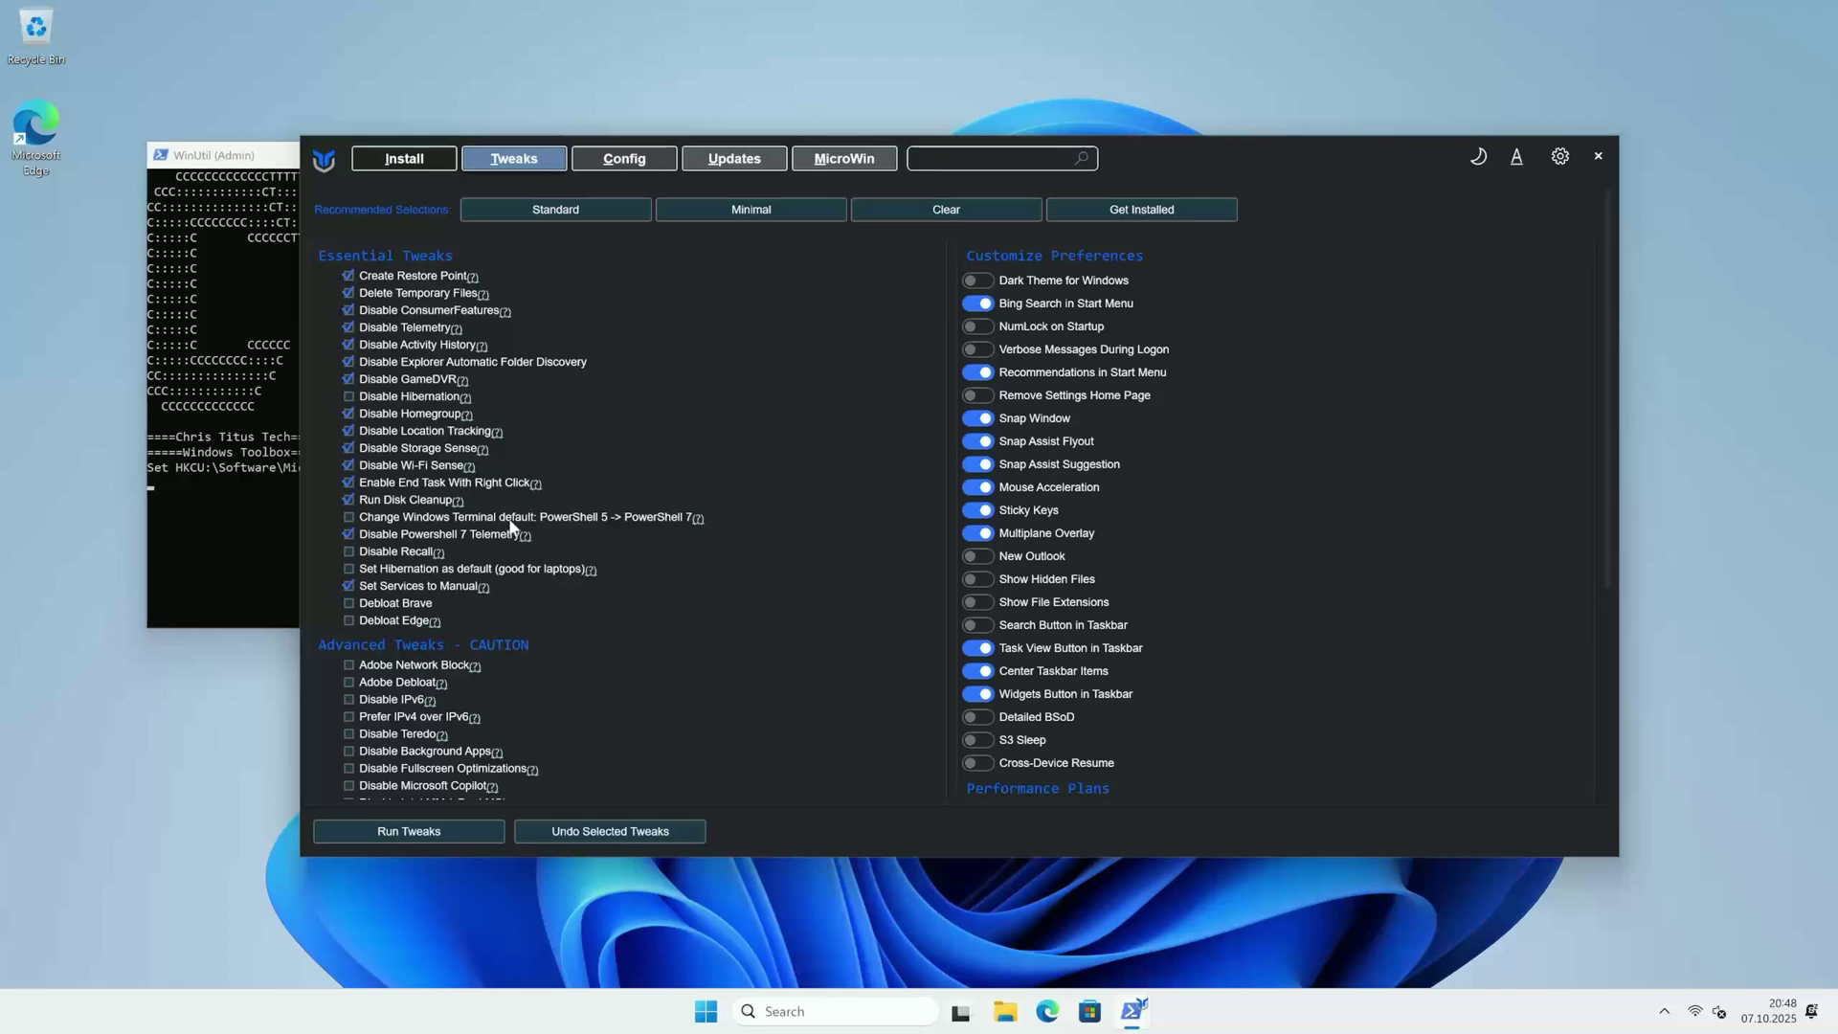
mouse_move(473, 397)
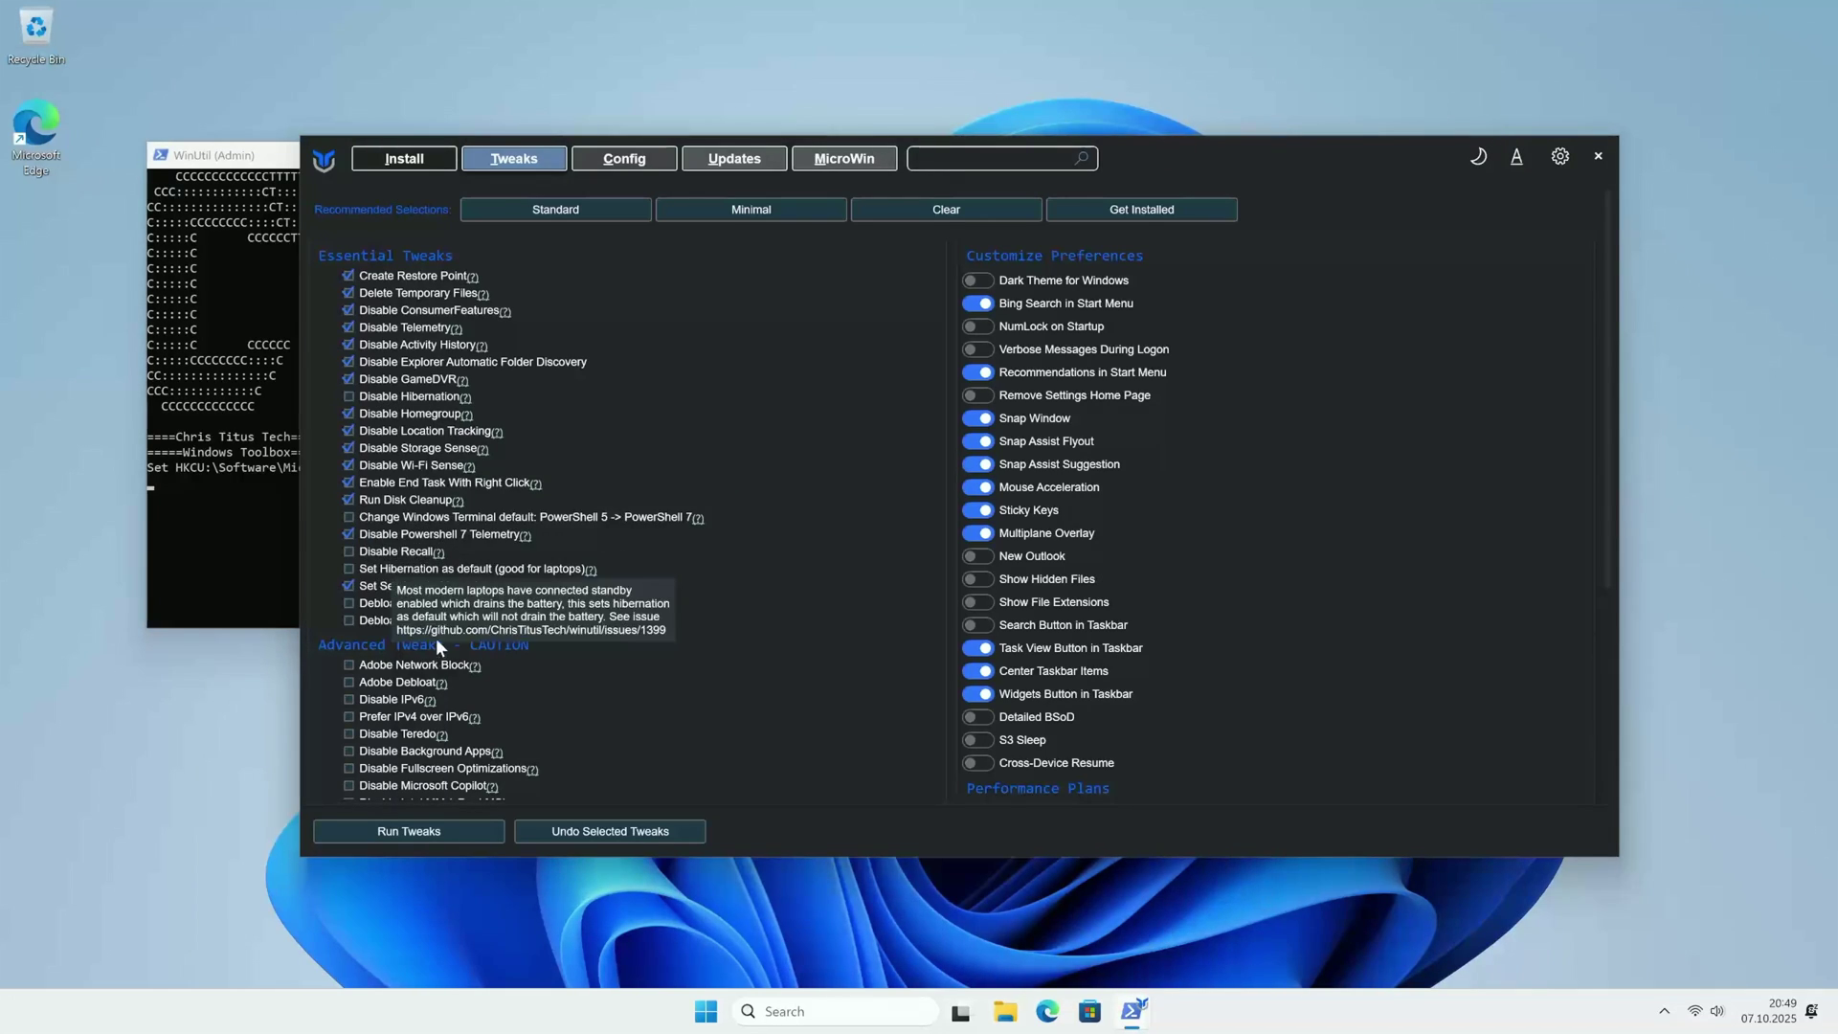
scroll(522, 634, "down", 1)
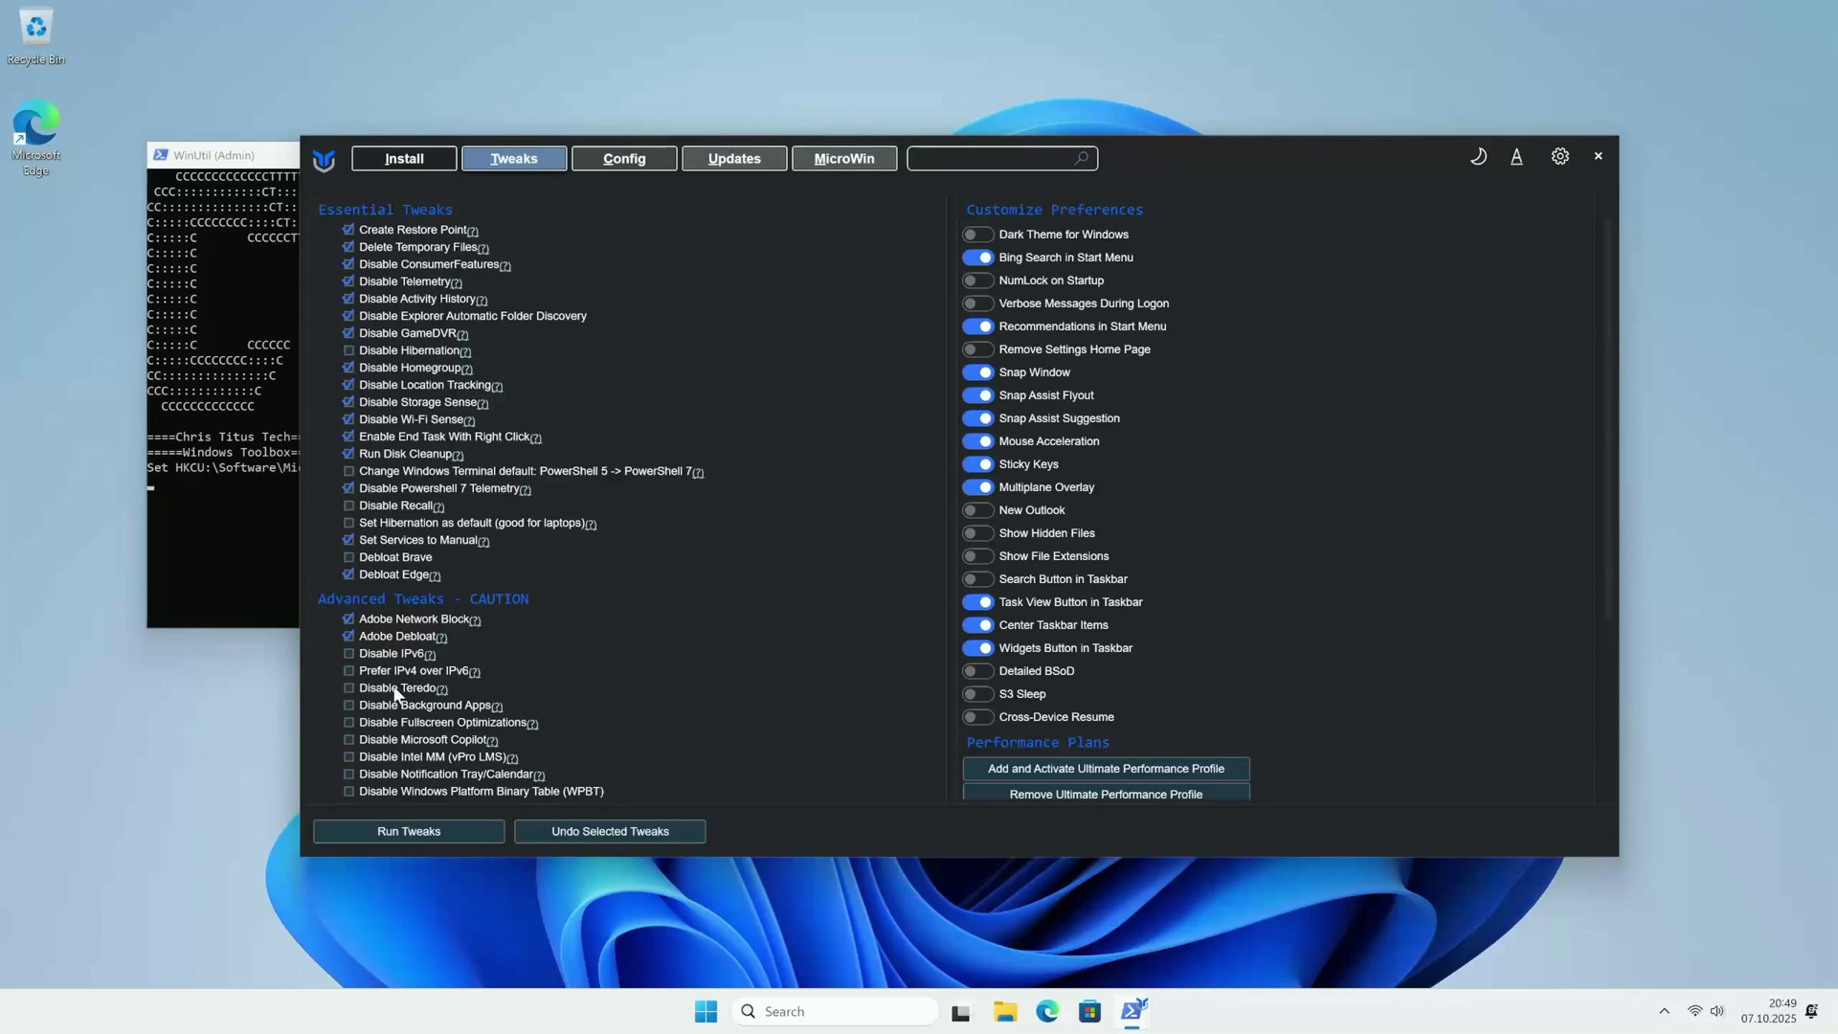
mouse_move(473, 711)
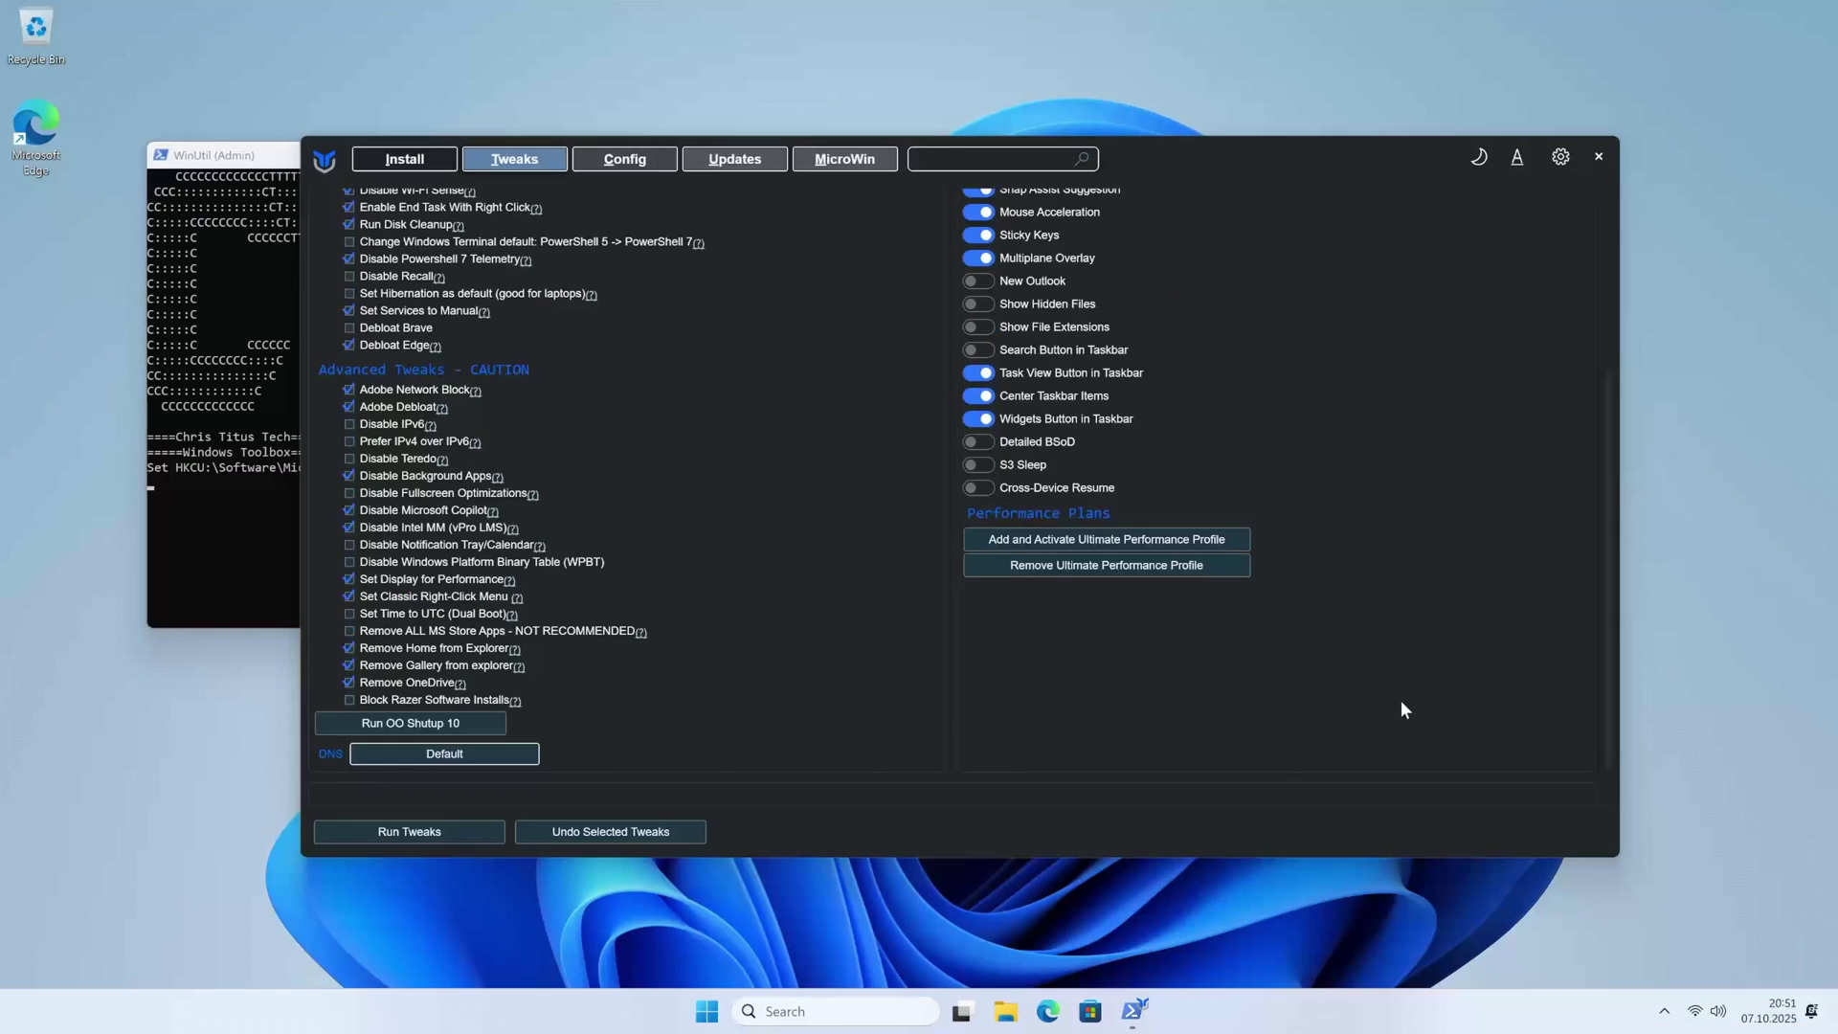
scroll(1140, 416, "up", 6)
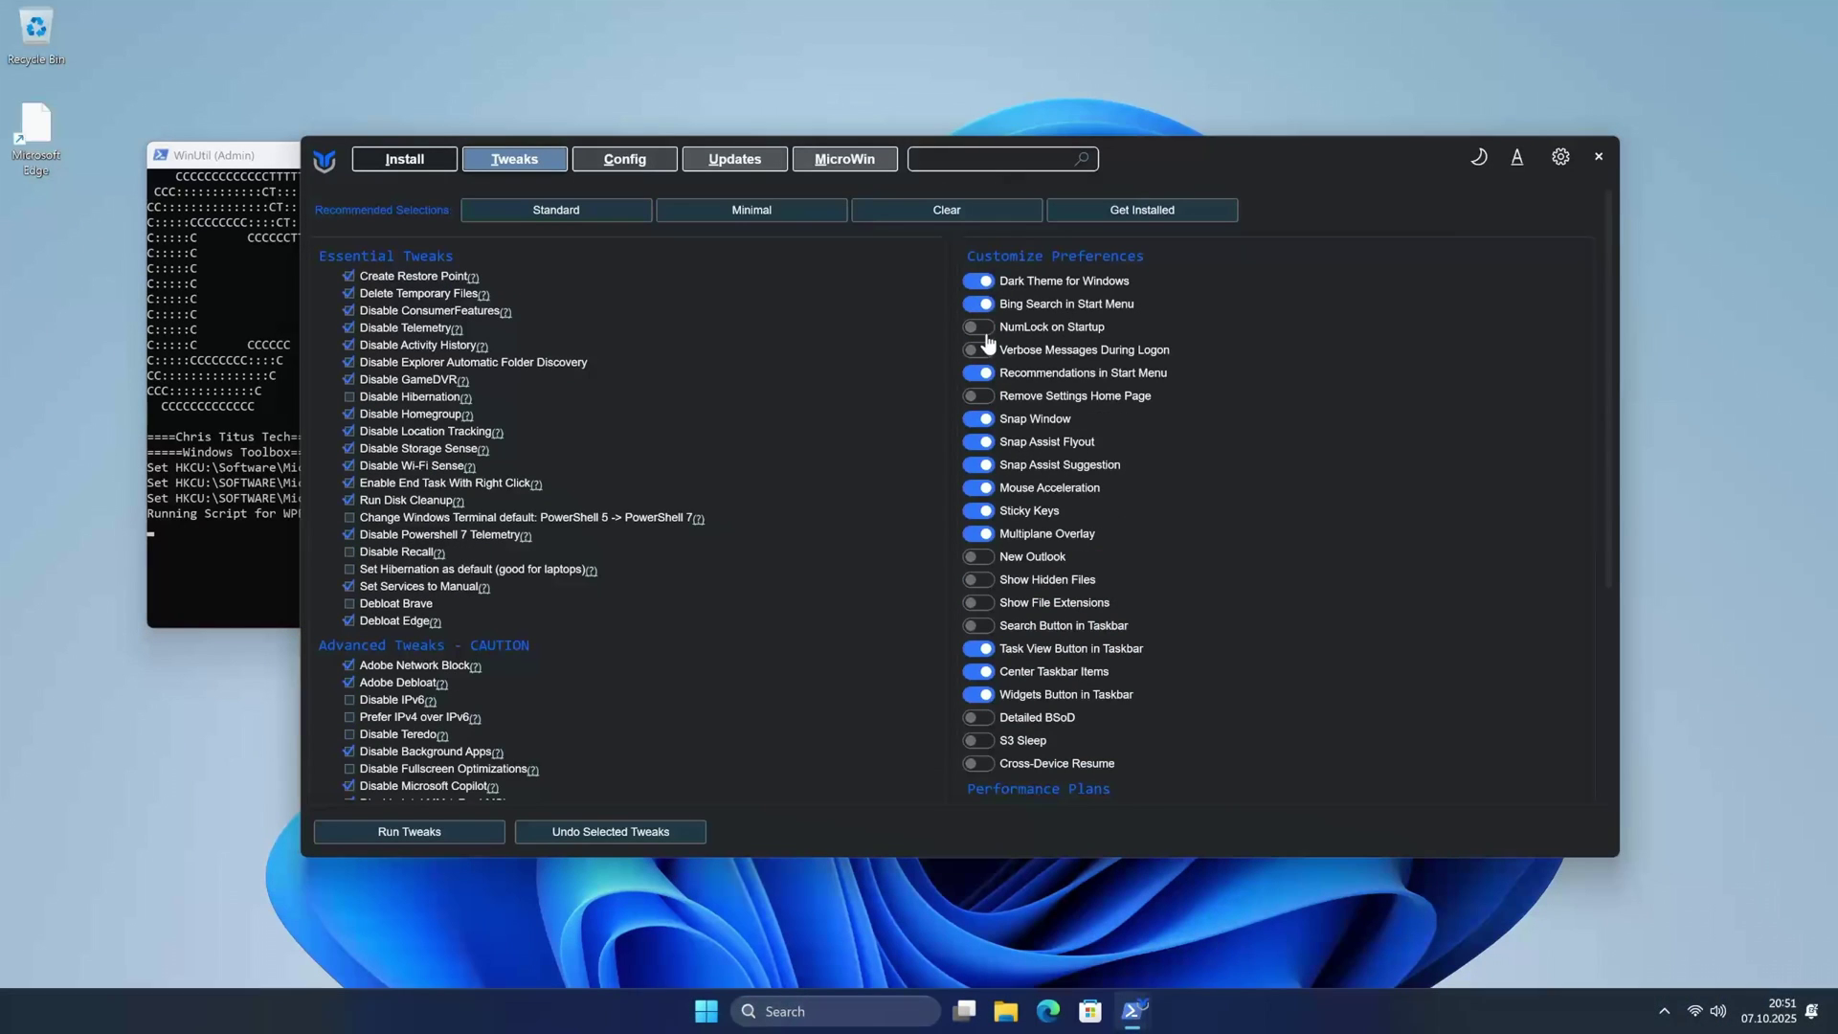
Turn on Show Hidden Files, Show File Extensions and the Search Button in Taskbar.
left_click(978, 580)
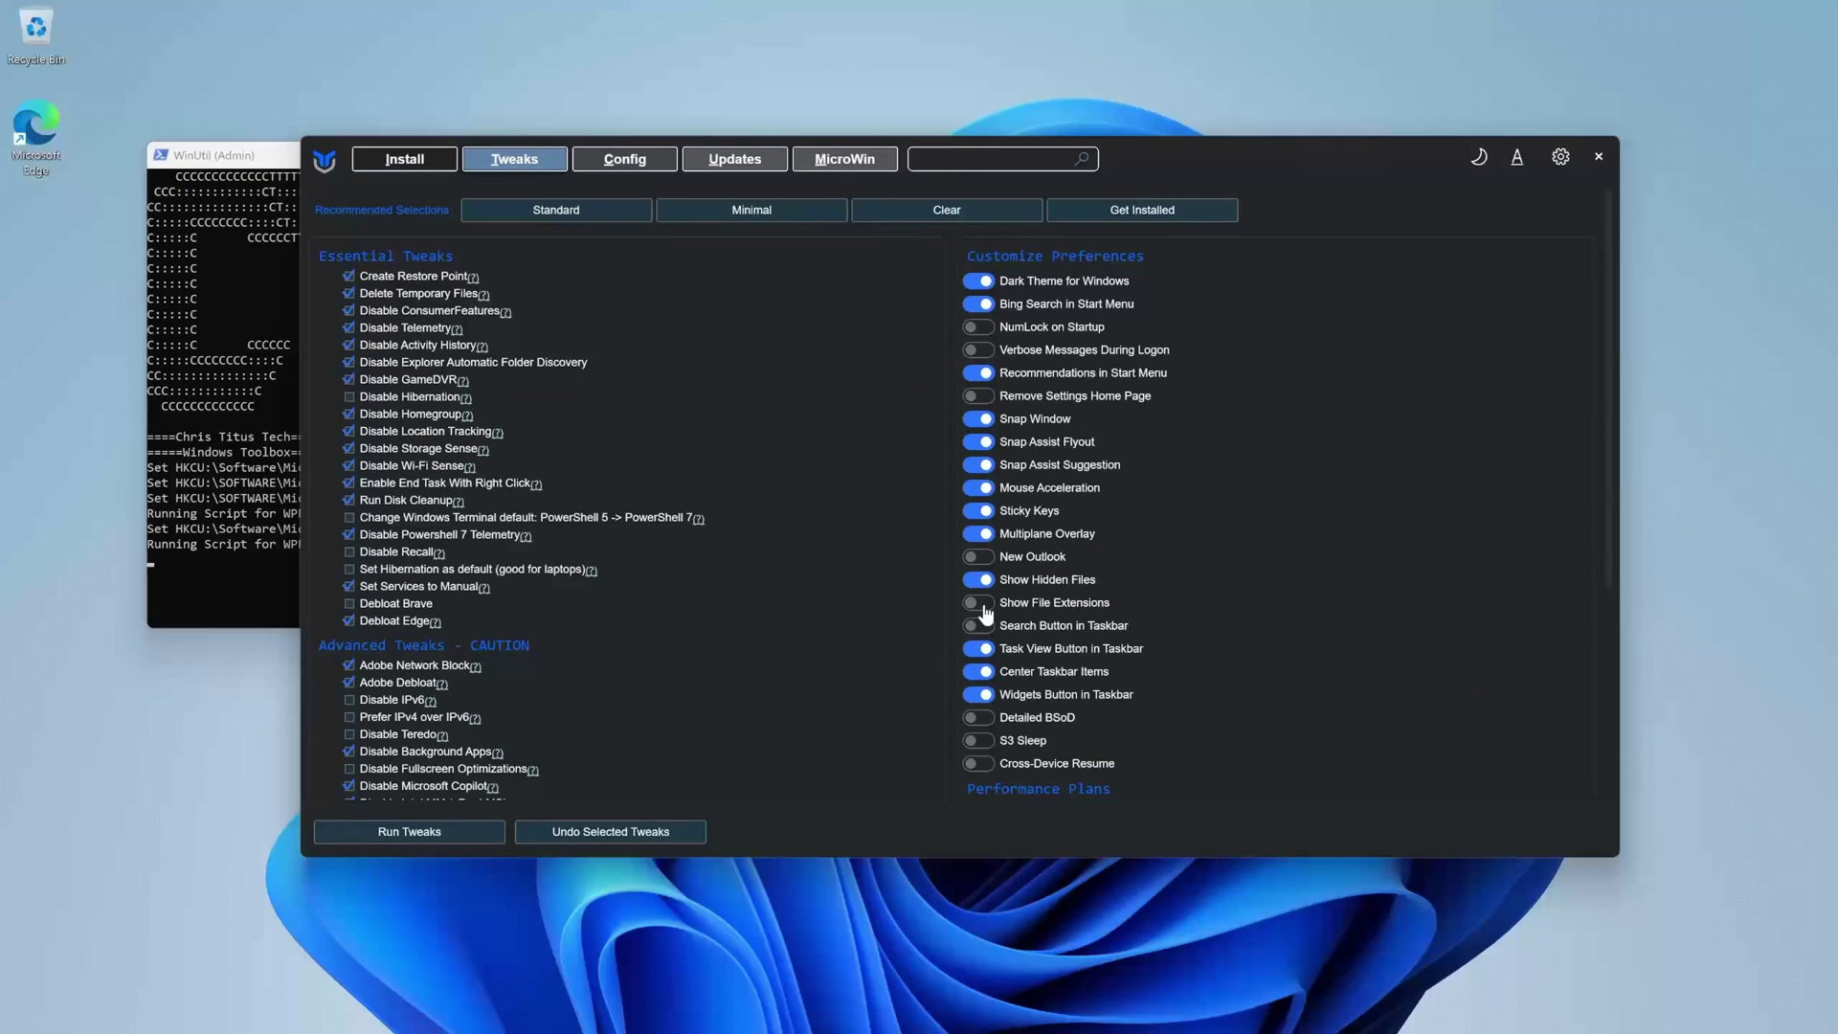
left_click(979, 604)
left_click(979, 626)
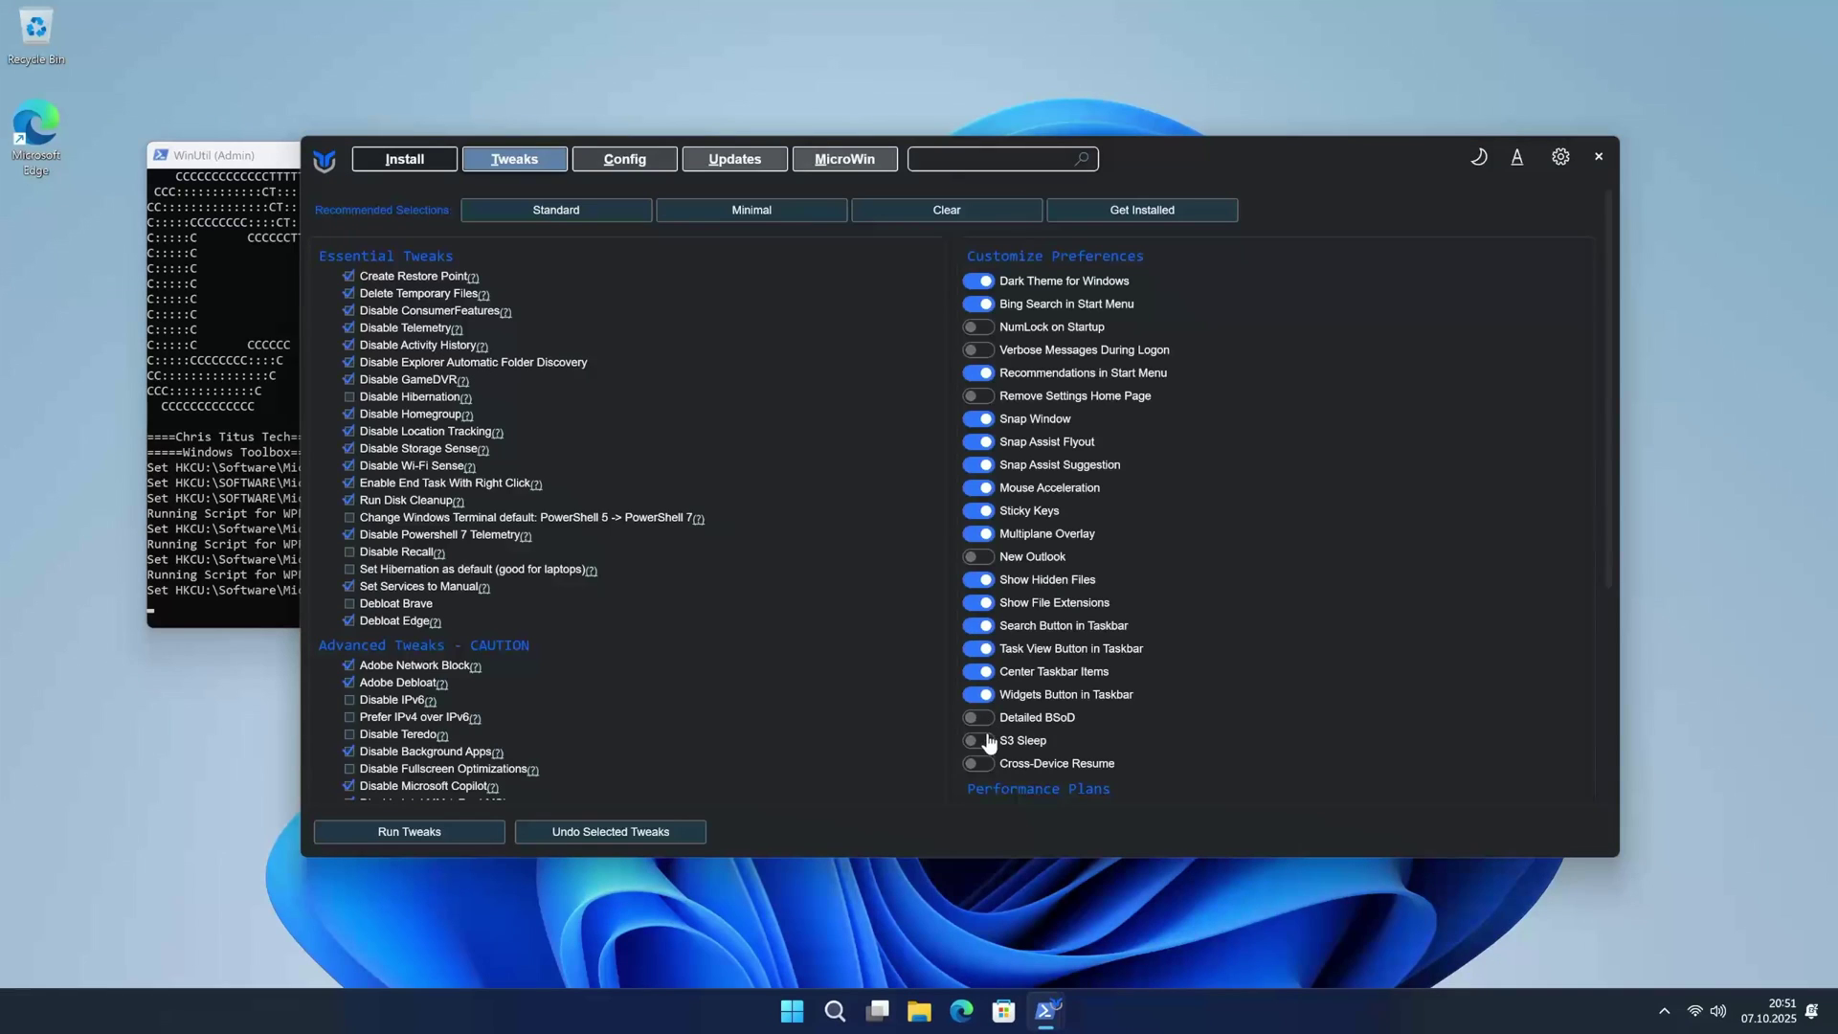
Run all the checked tweaks, then go to the Config page of features and fixes.
scroll(989, 748, "down", 2)
left_click(409, 831)
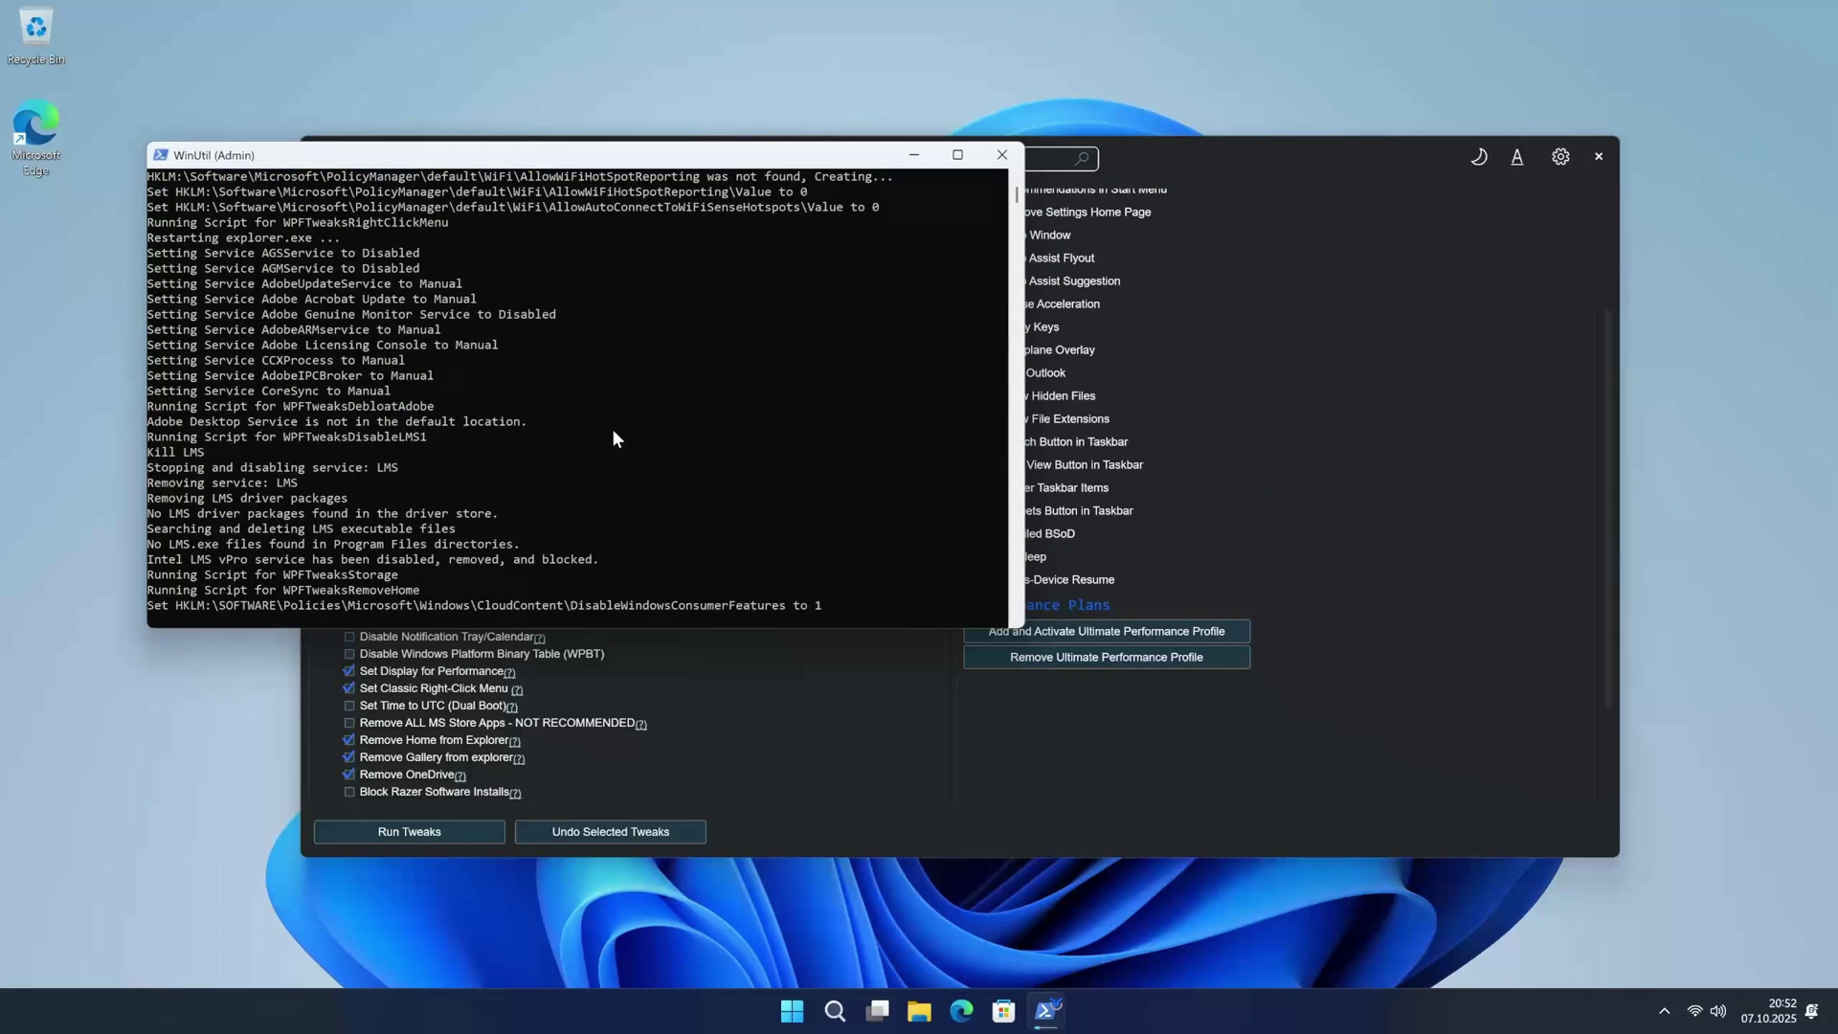
left_click(637, 161)
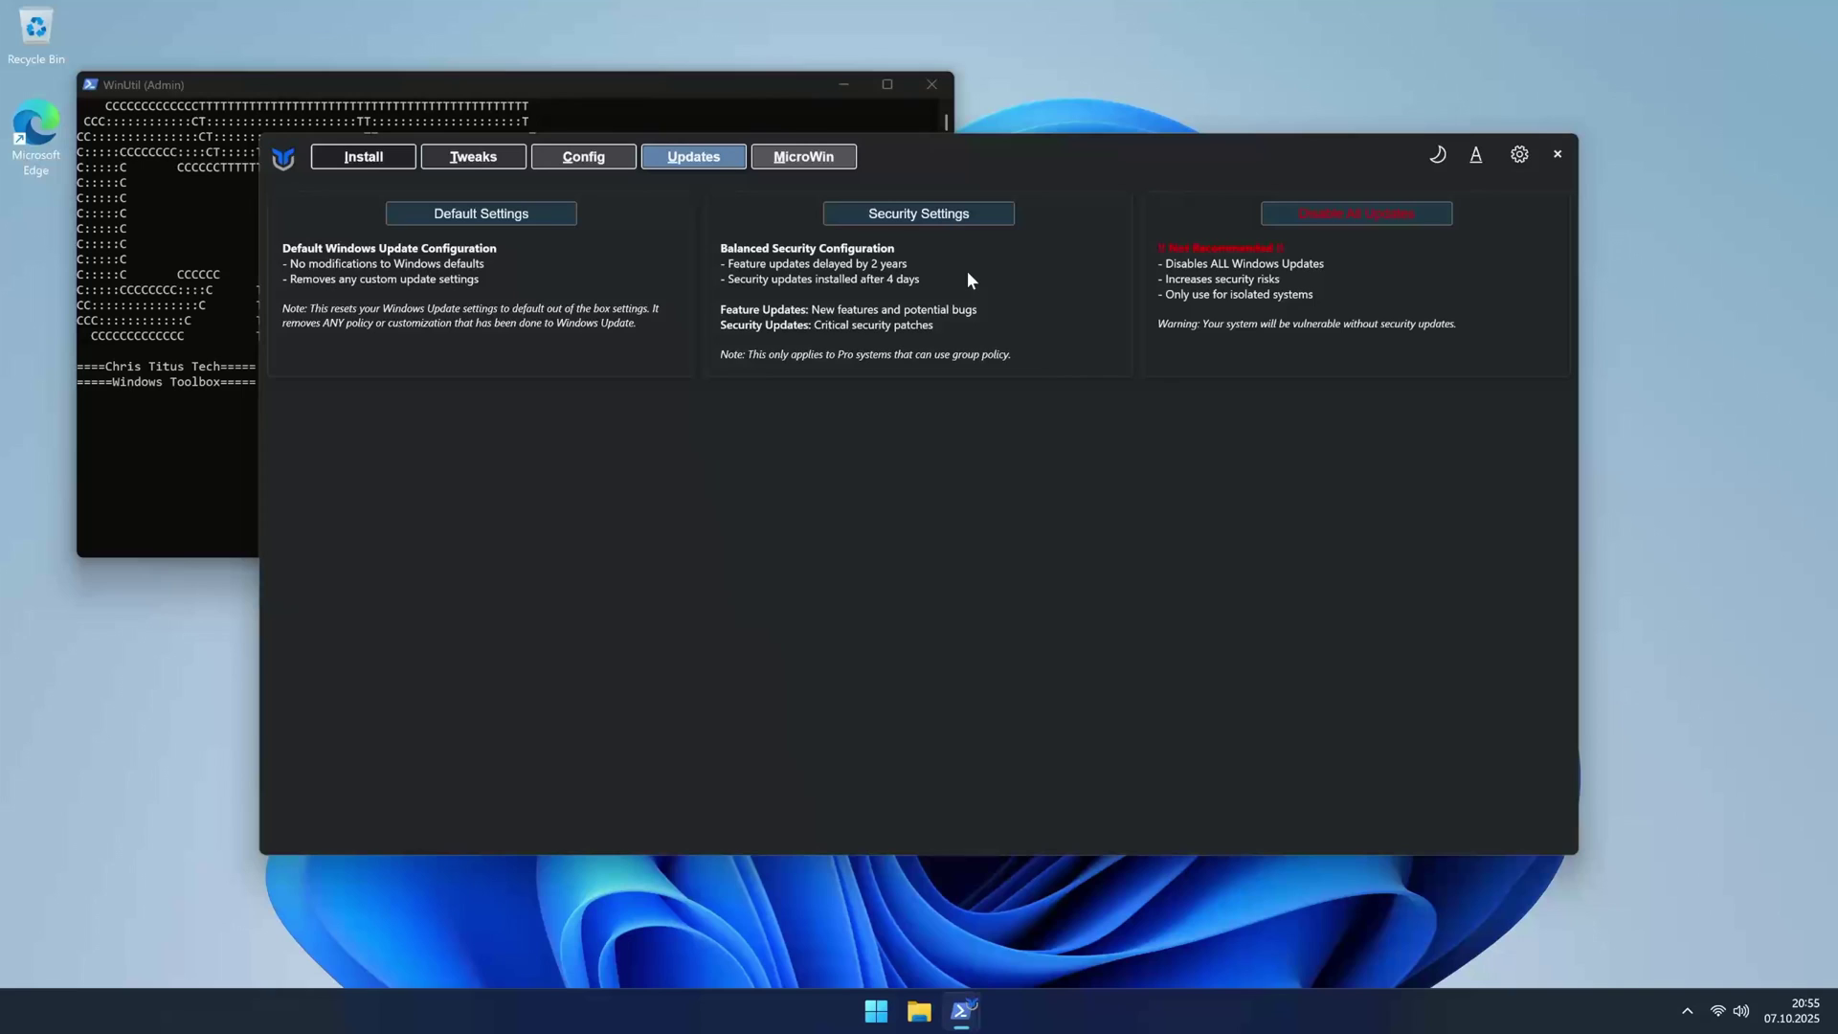
Apply the recommended Security Settings update configuration.
left_click(967, 215)
Confirm the update settings, then select Brave, 7-Zip, Snappy Driver Installer and CrystalDiskInfo for installation.
left_click(1005, 572)
left_click(364, 156)
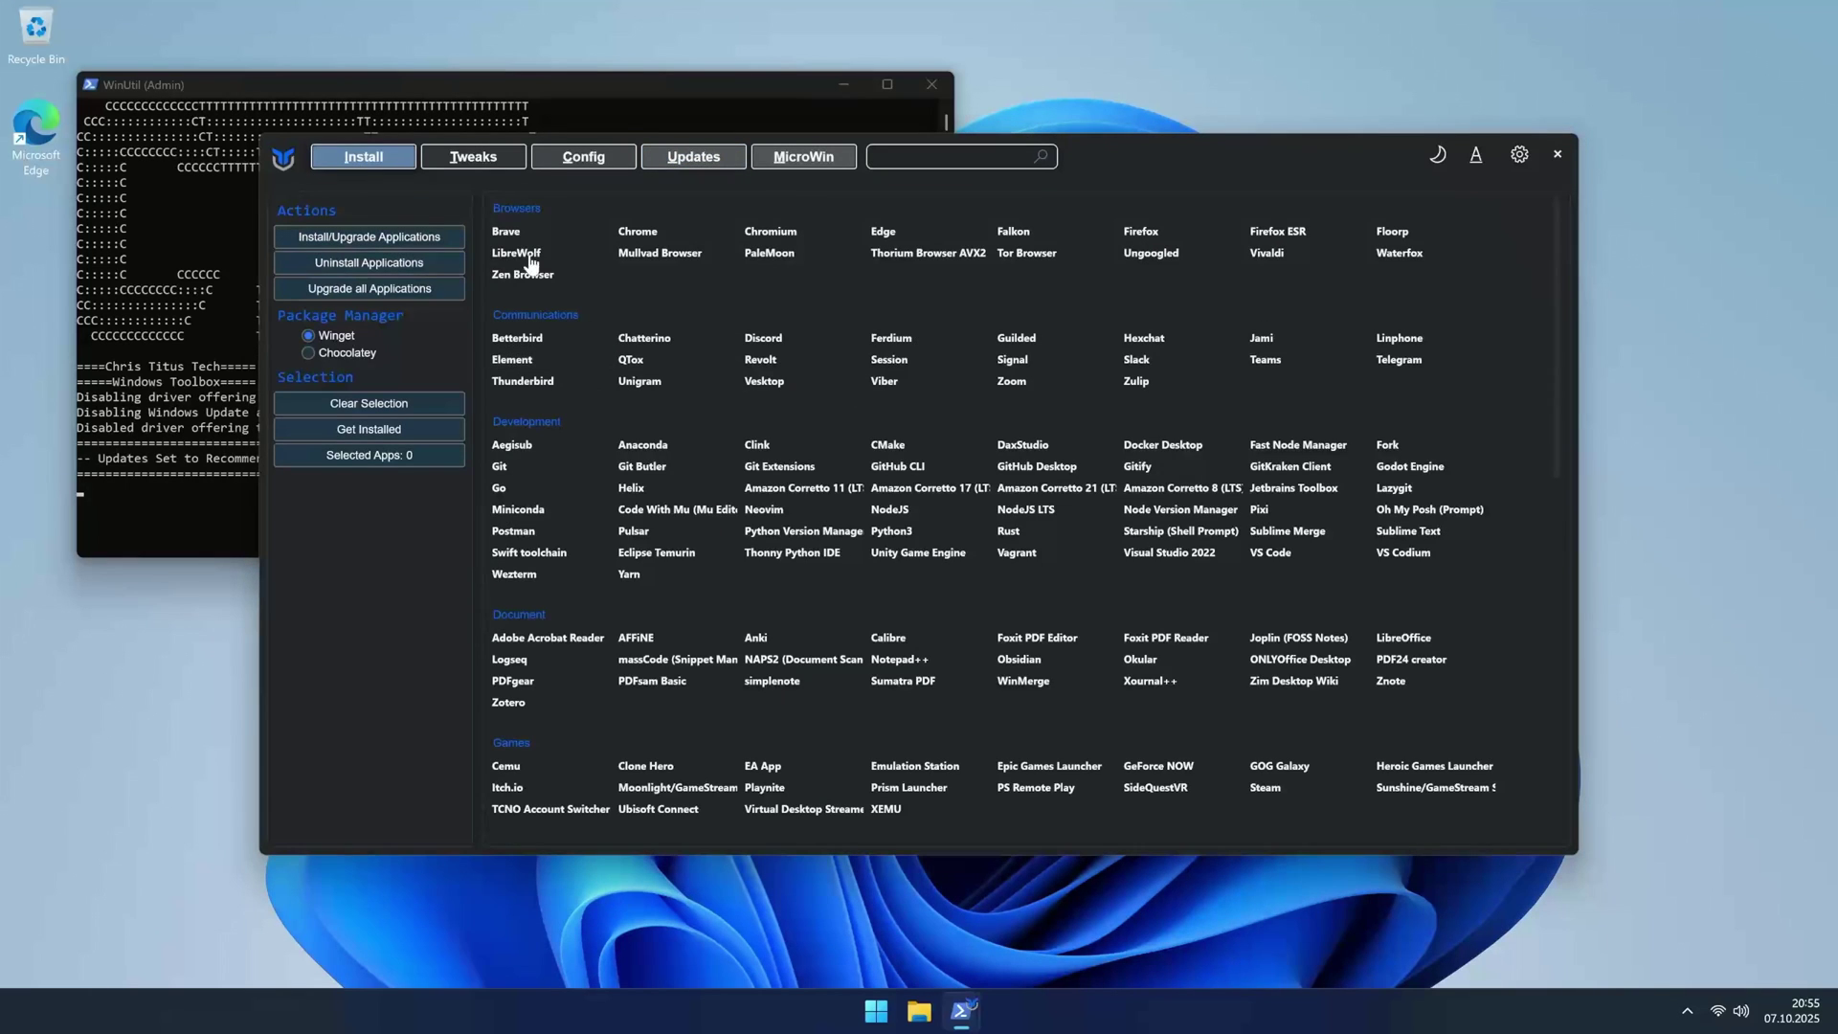
left_click(529, 260)
scroll(1321, 287, "down", 10)
left_click(1181, 710)
left_click(670, 473)
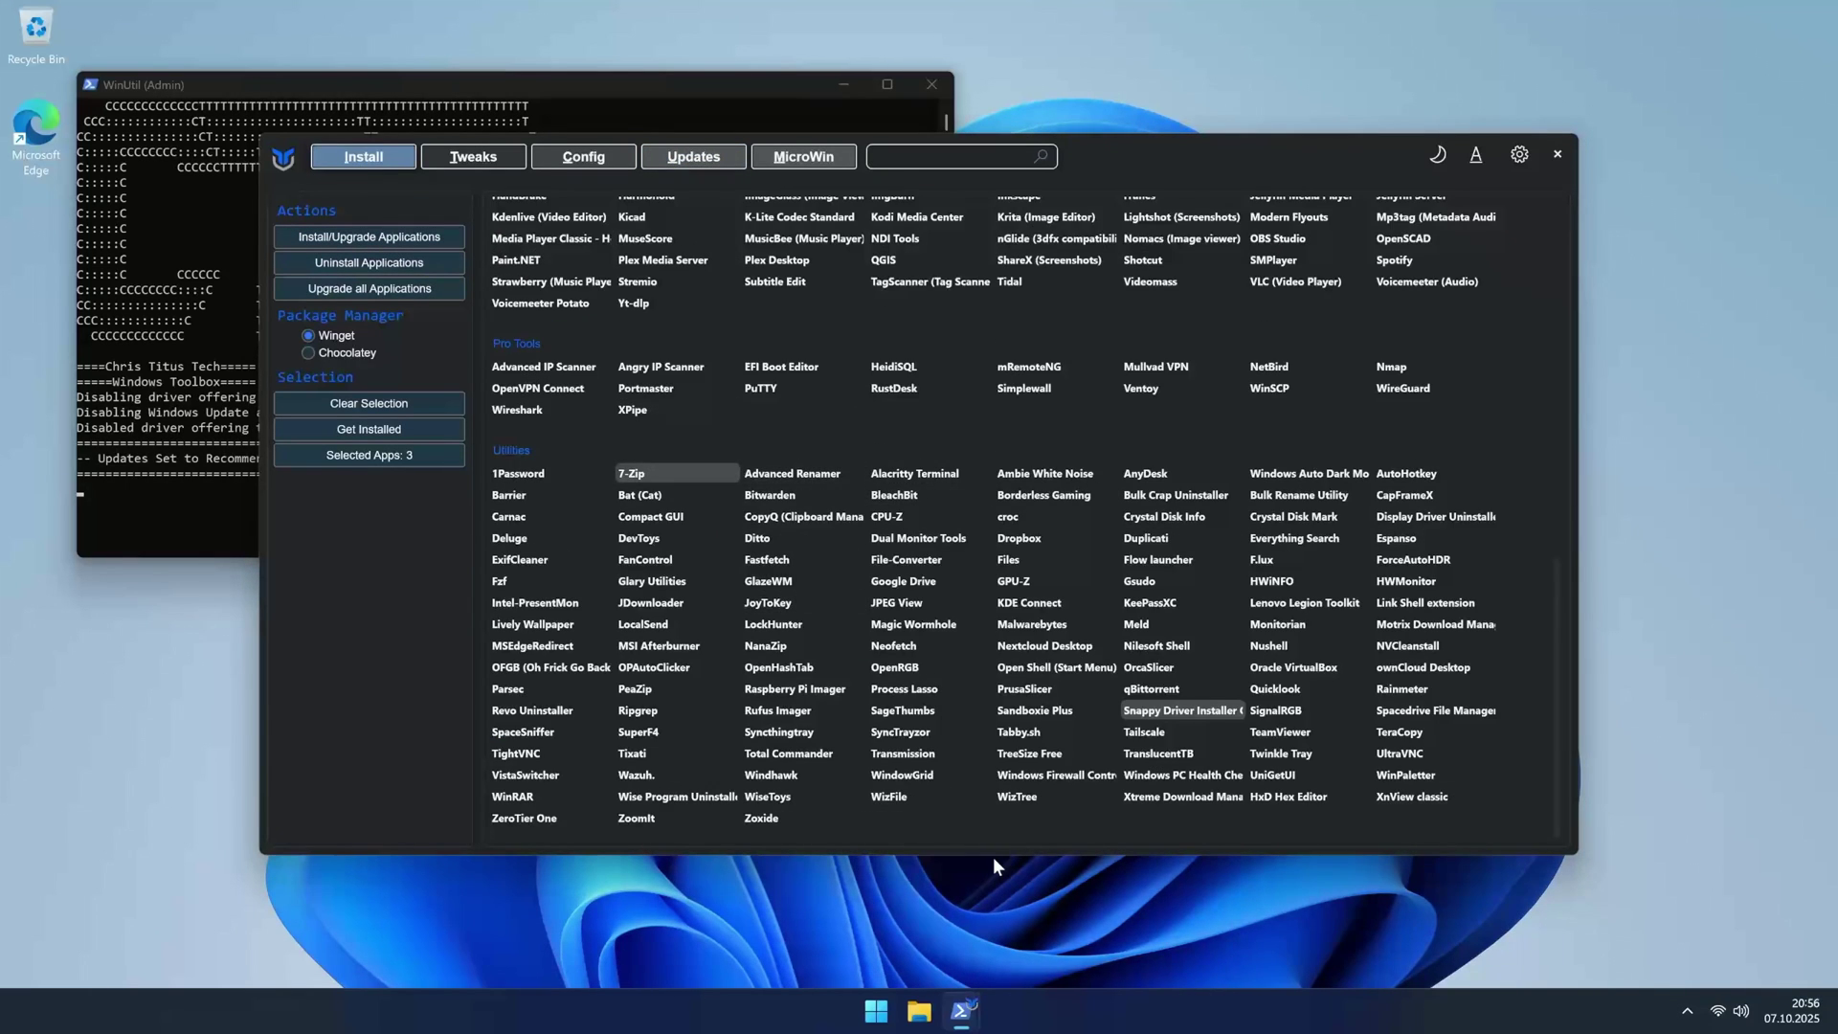
left_click(1164, 516)
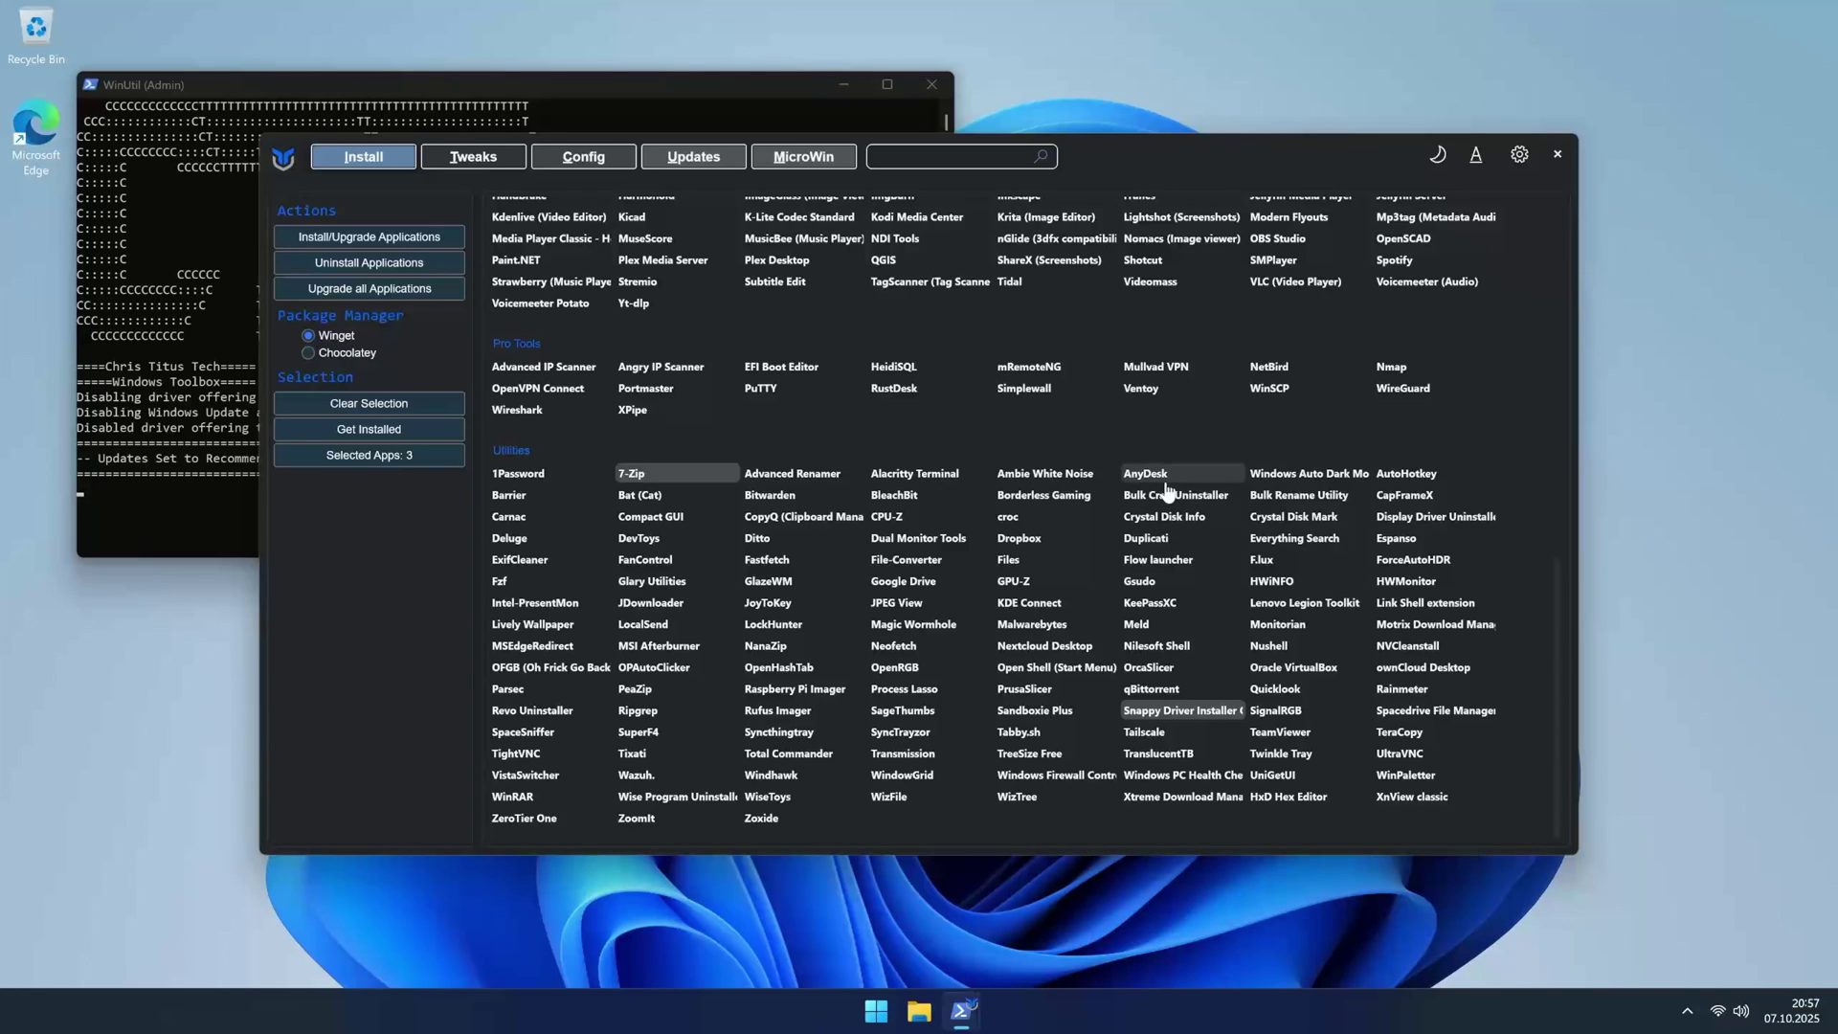
left_click(1292, 517)
left_click(1292, 517)
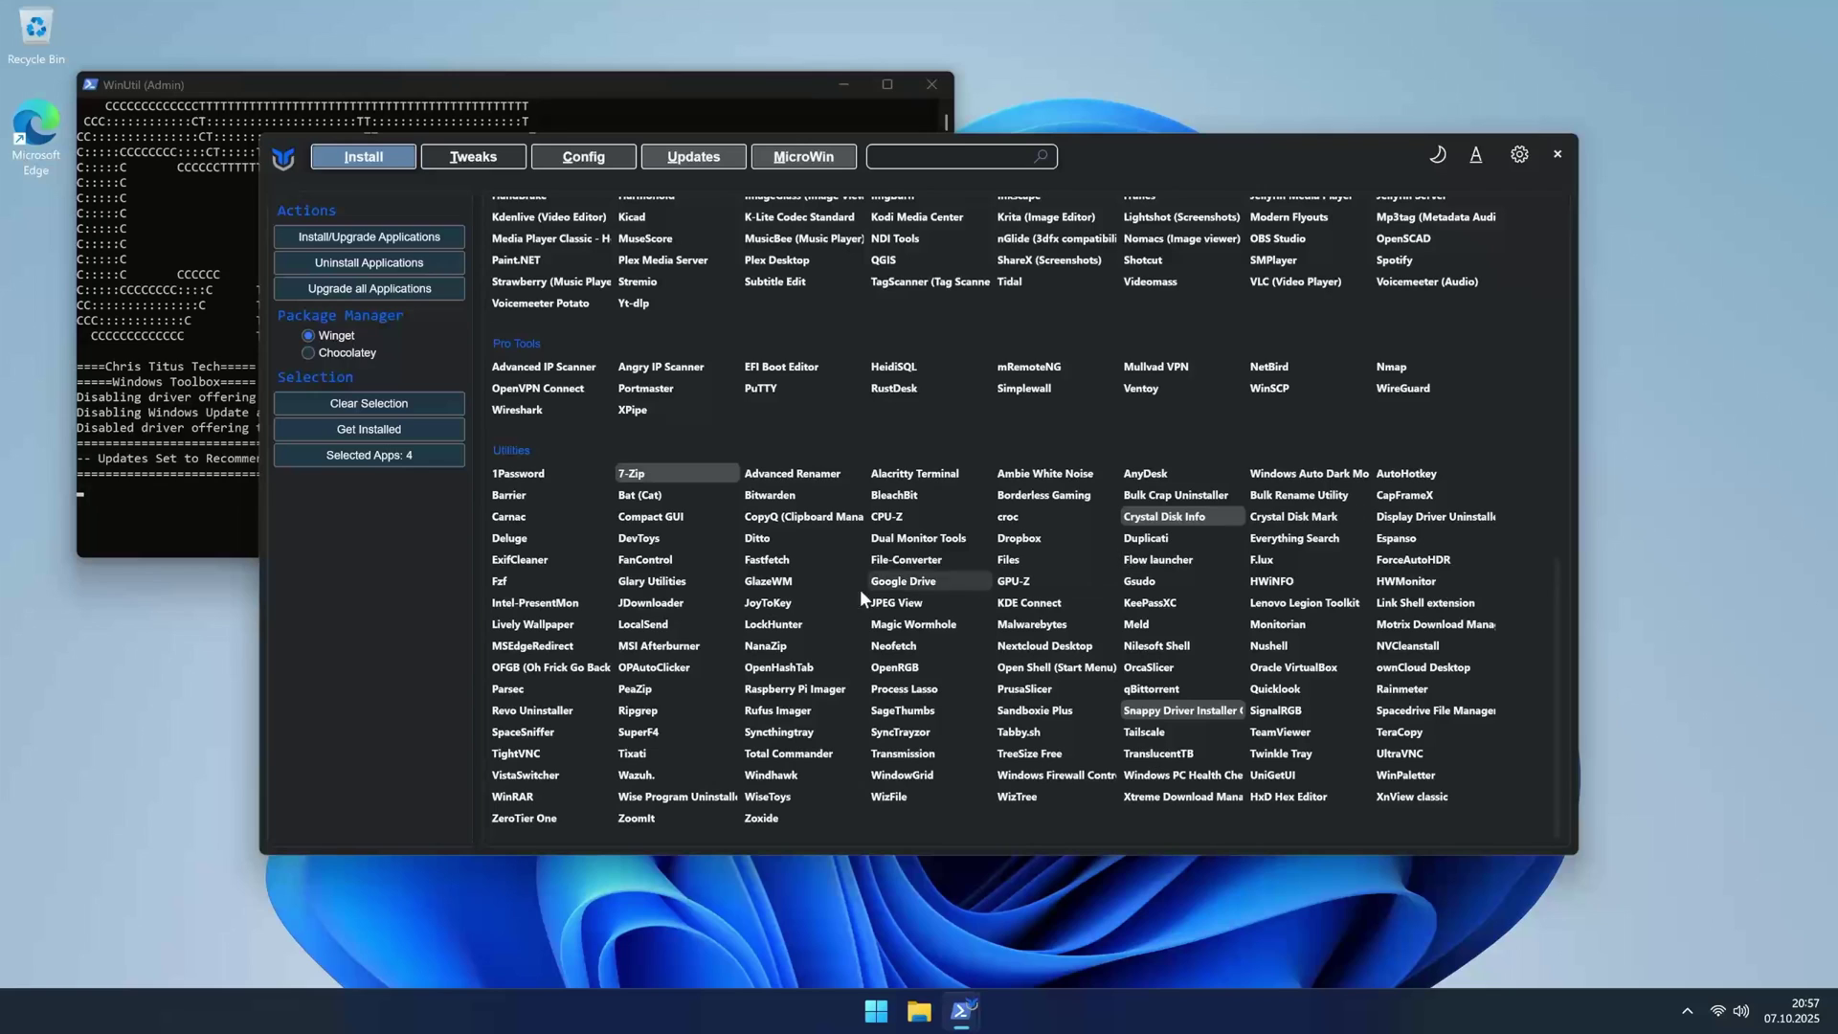
Install the selected applications and follow their progress in the console log.
left_click(397, 237)
left_click(244, 81)
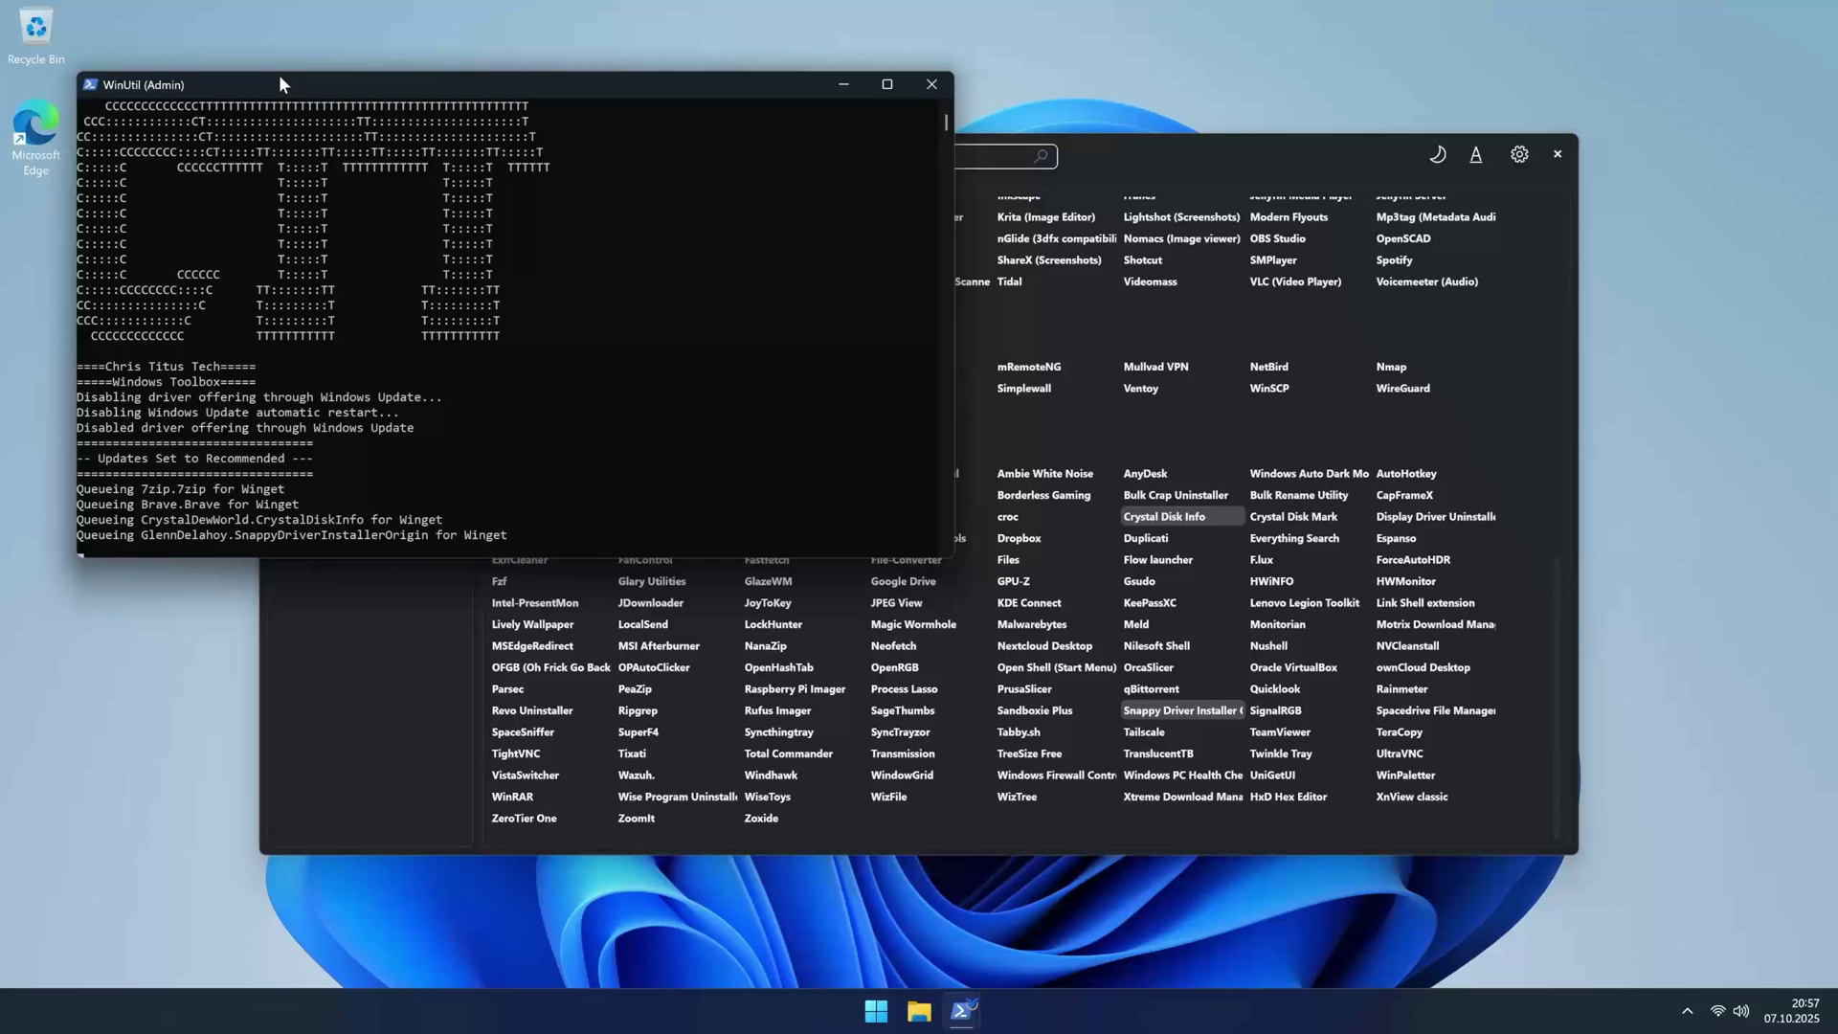
left_click(1172, 401)
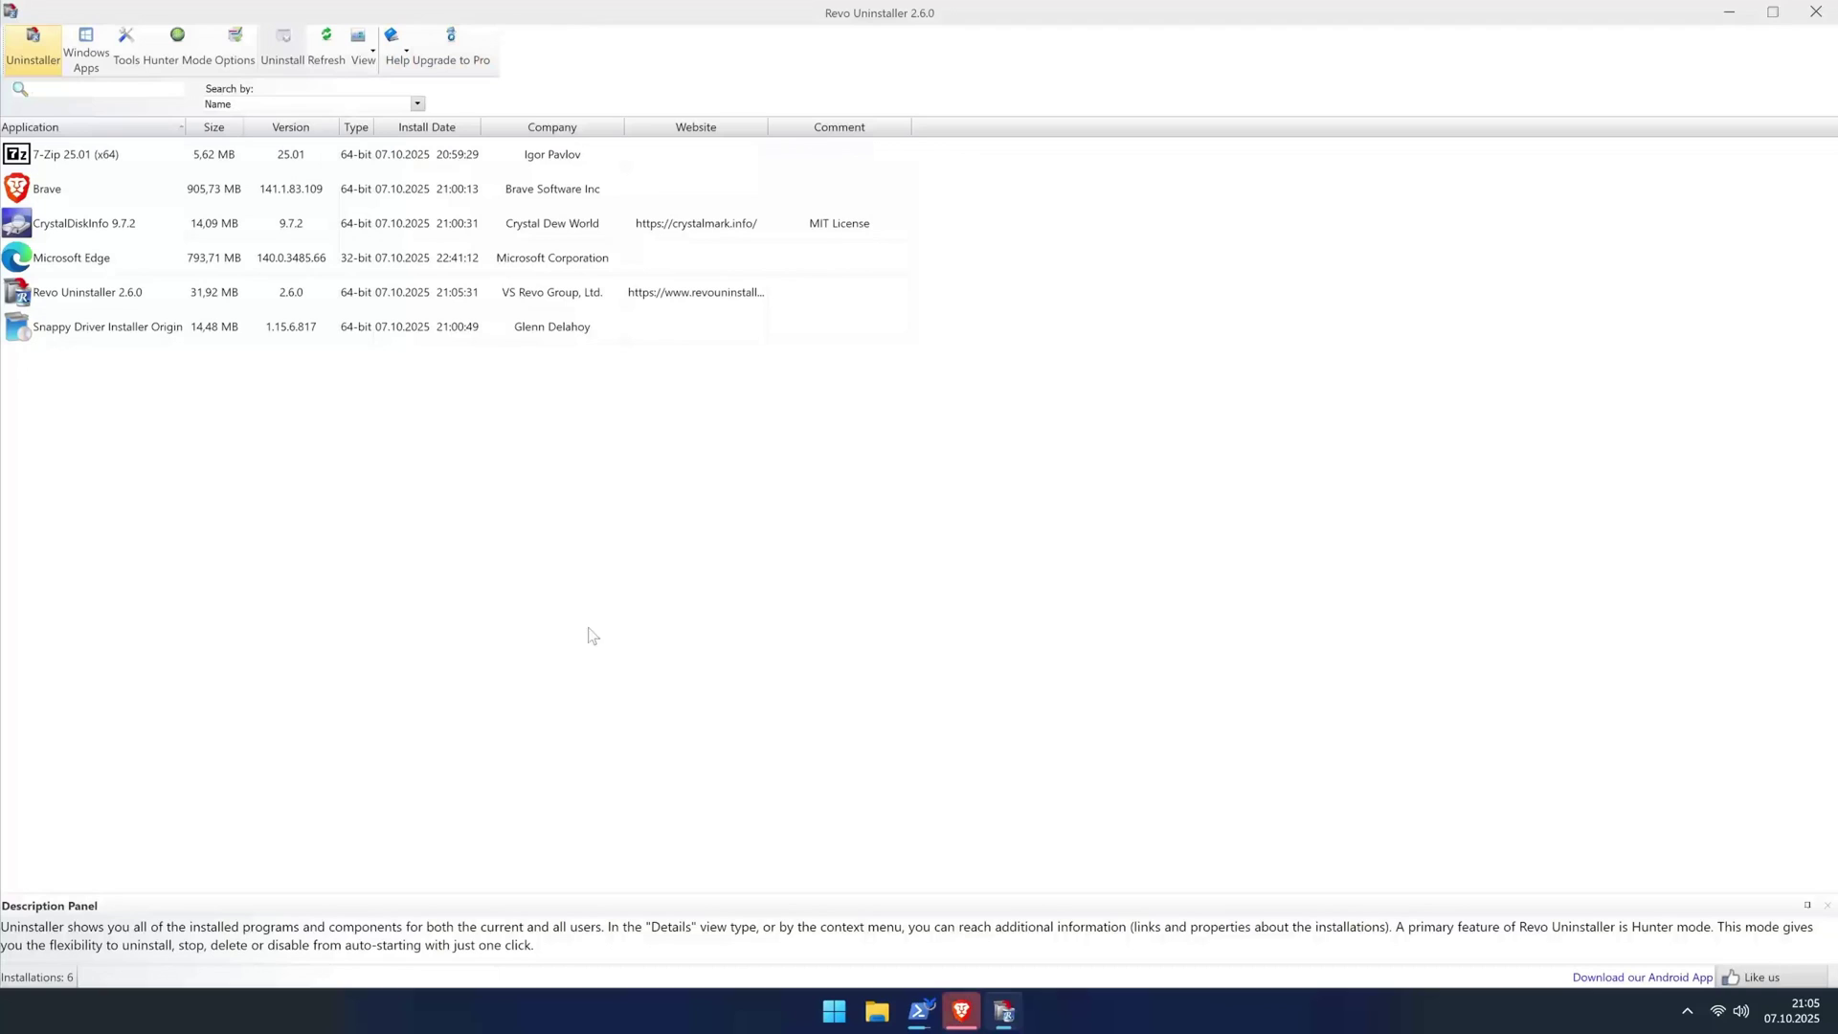
Close the Revo Uninstaller thank-you and download tabs in Brave, then view Revo's Windows Apps list.
left_click(961, 1011)
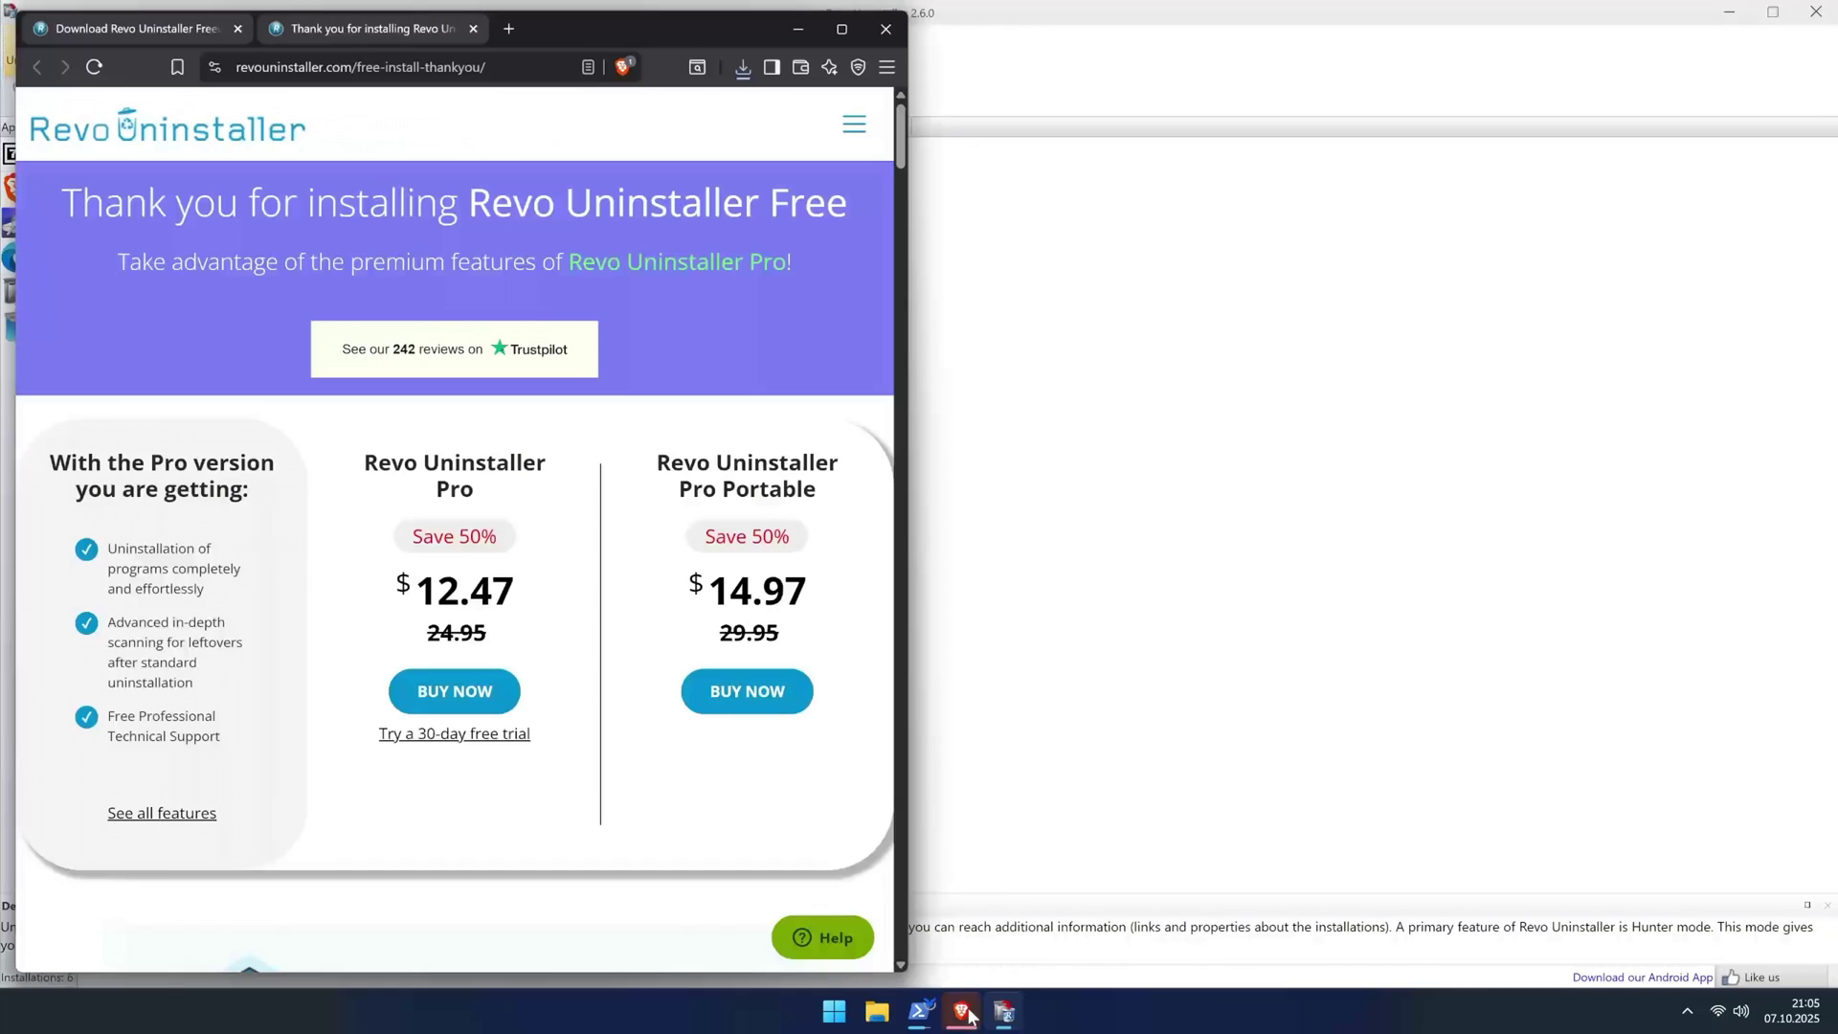
middle_click(446, 42)
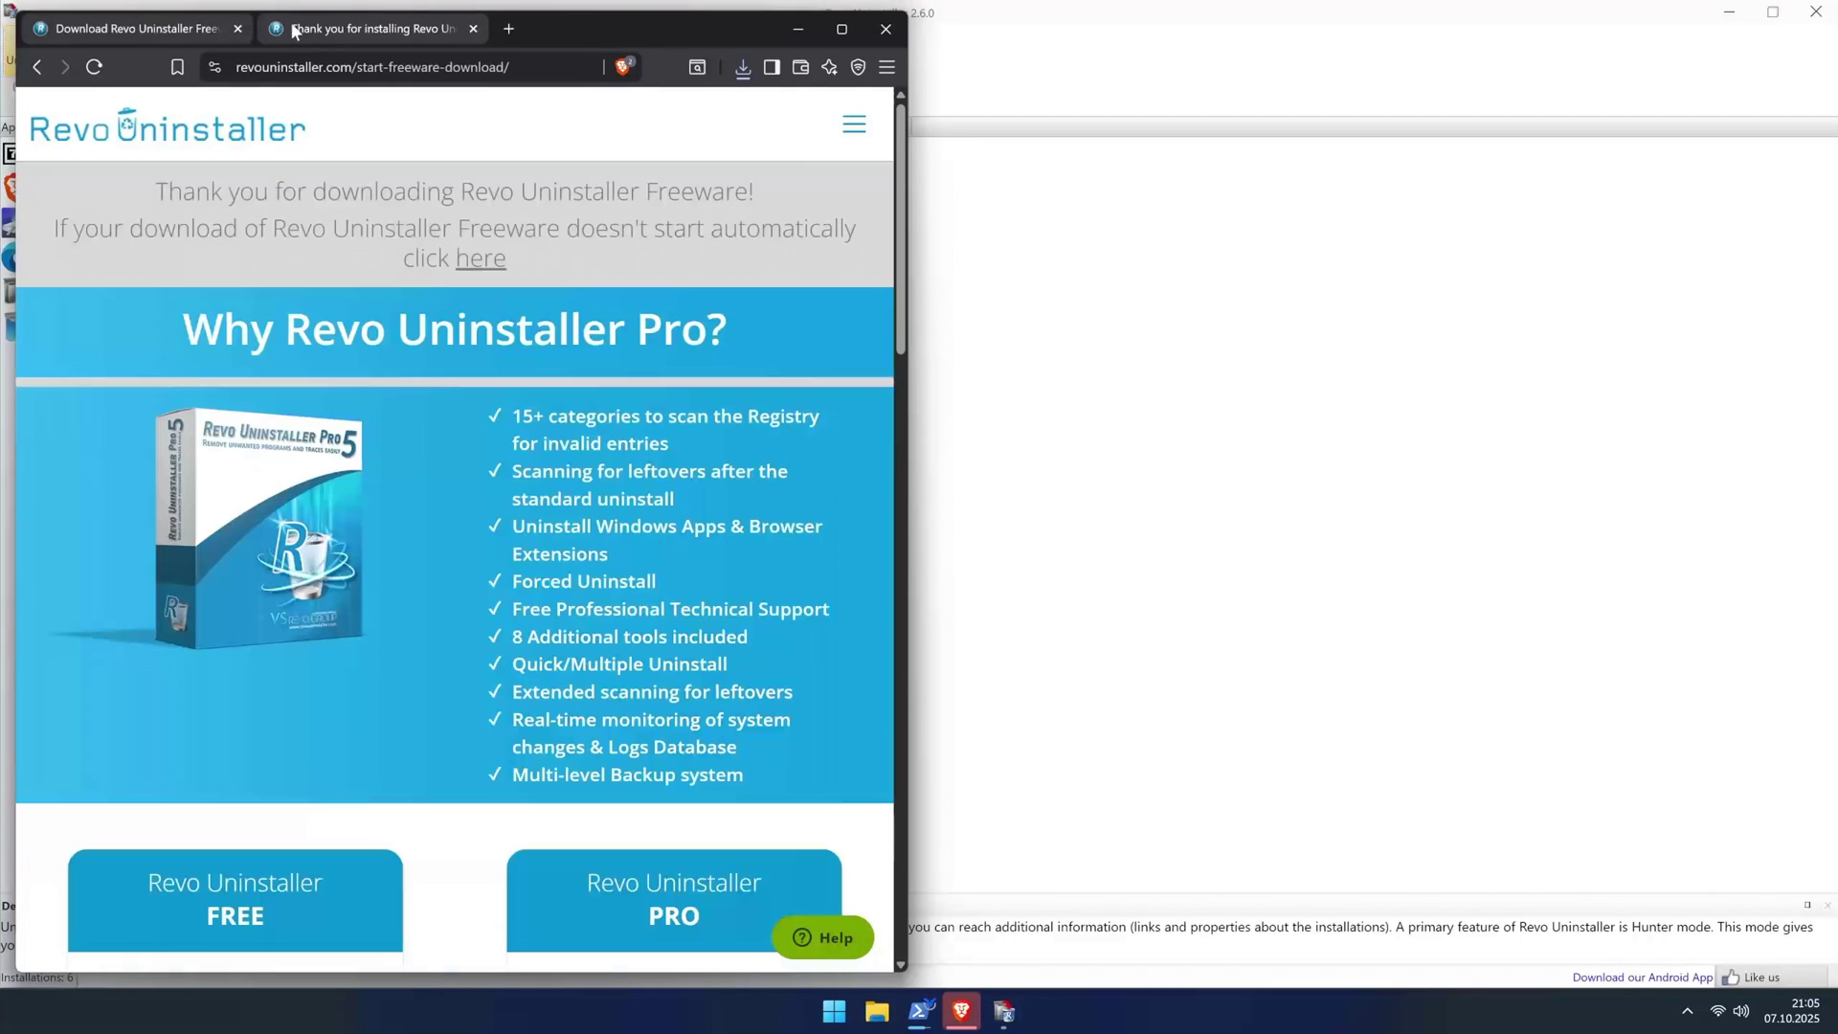
middle_click(159, 31)
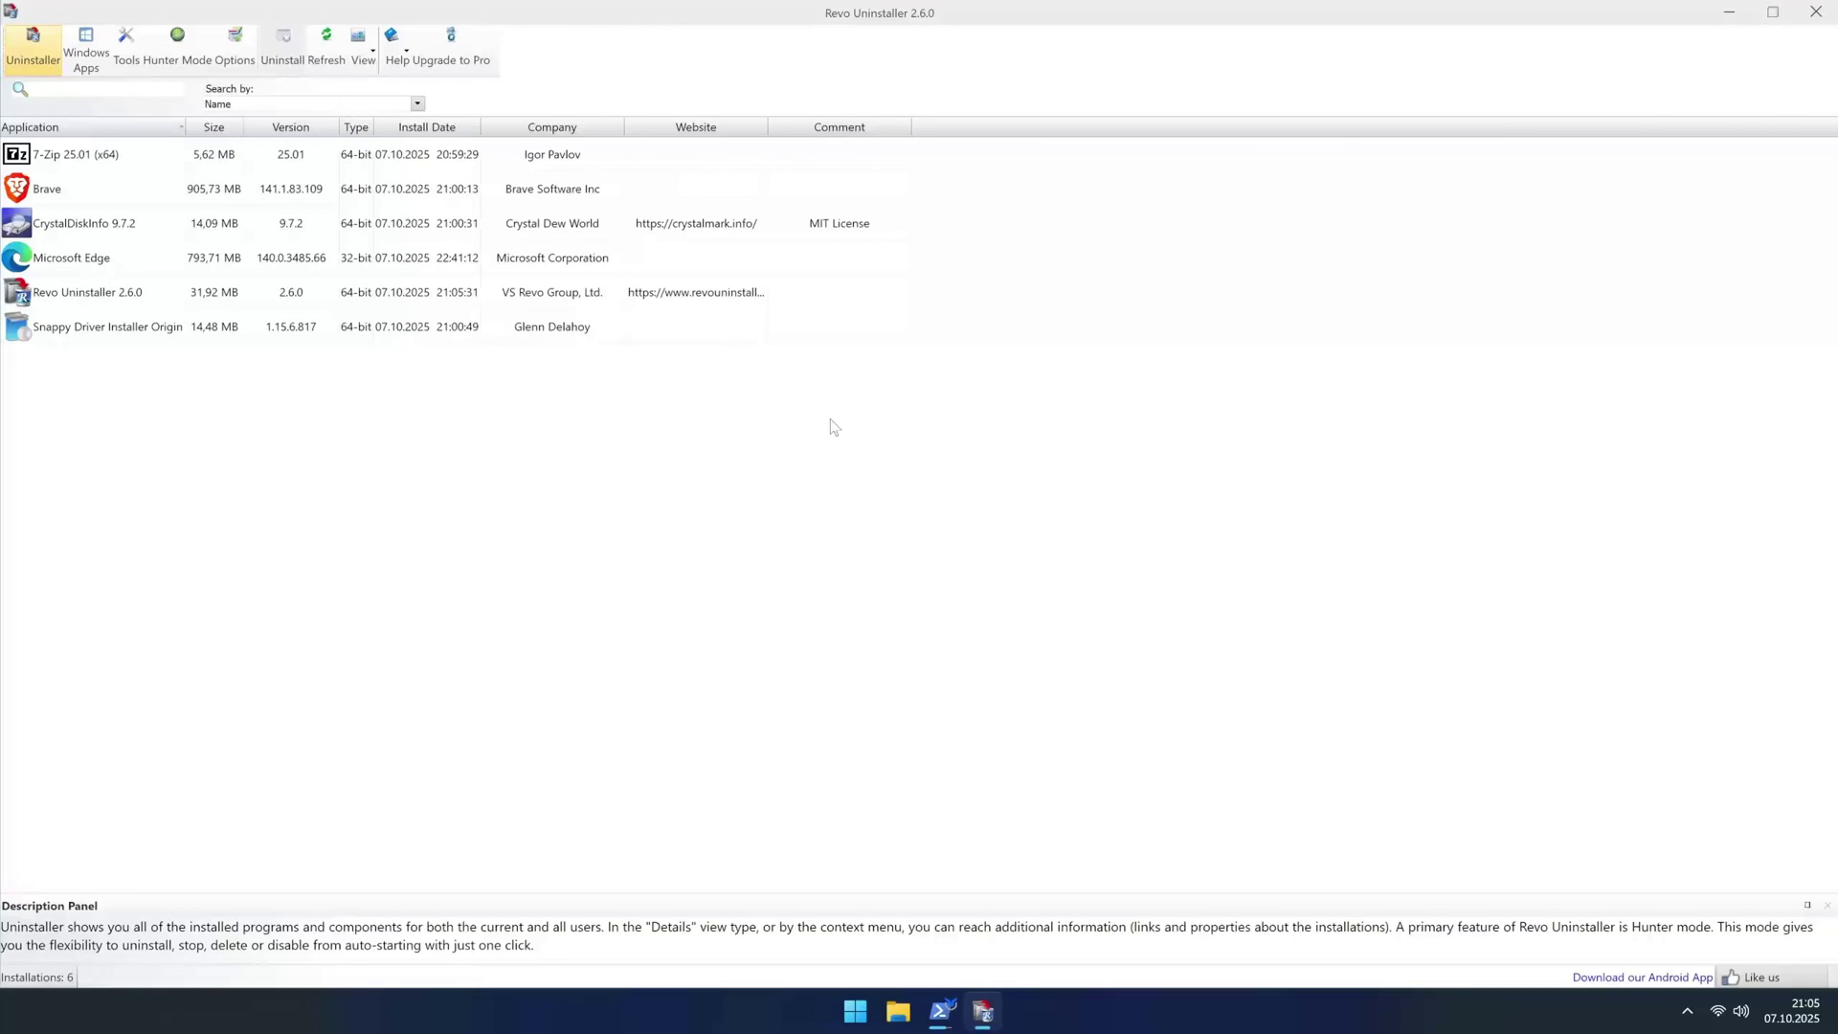
left_click(88, 53)
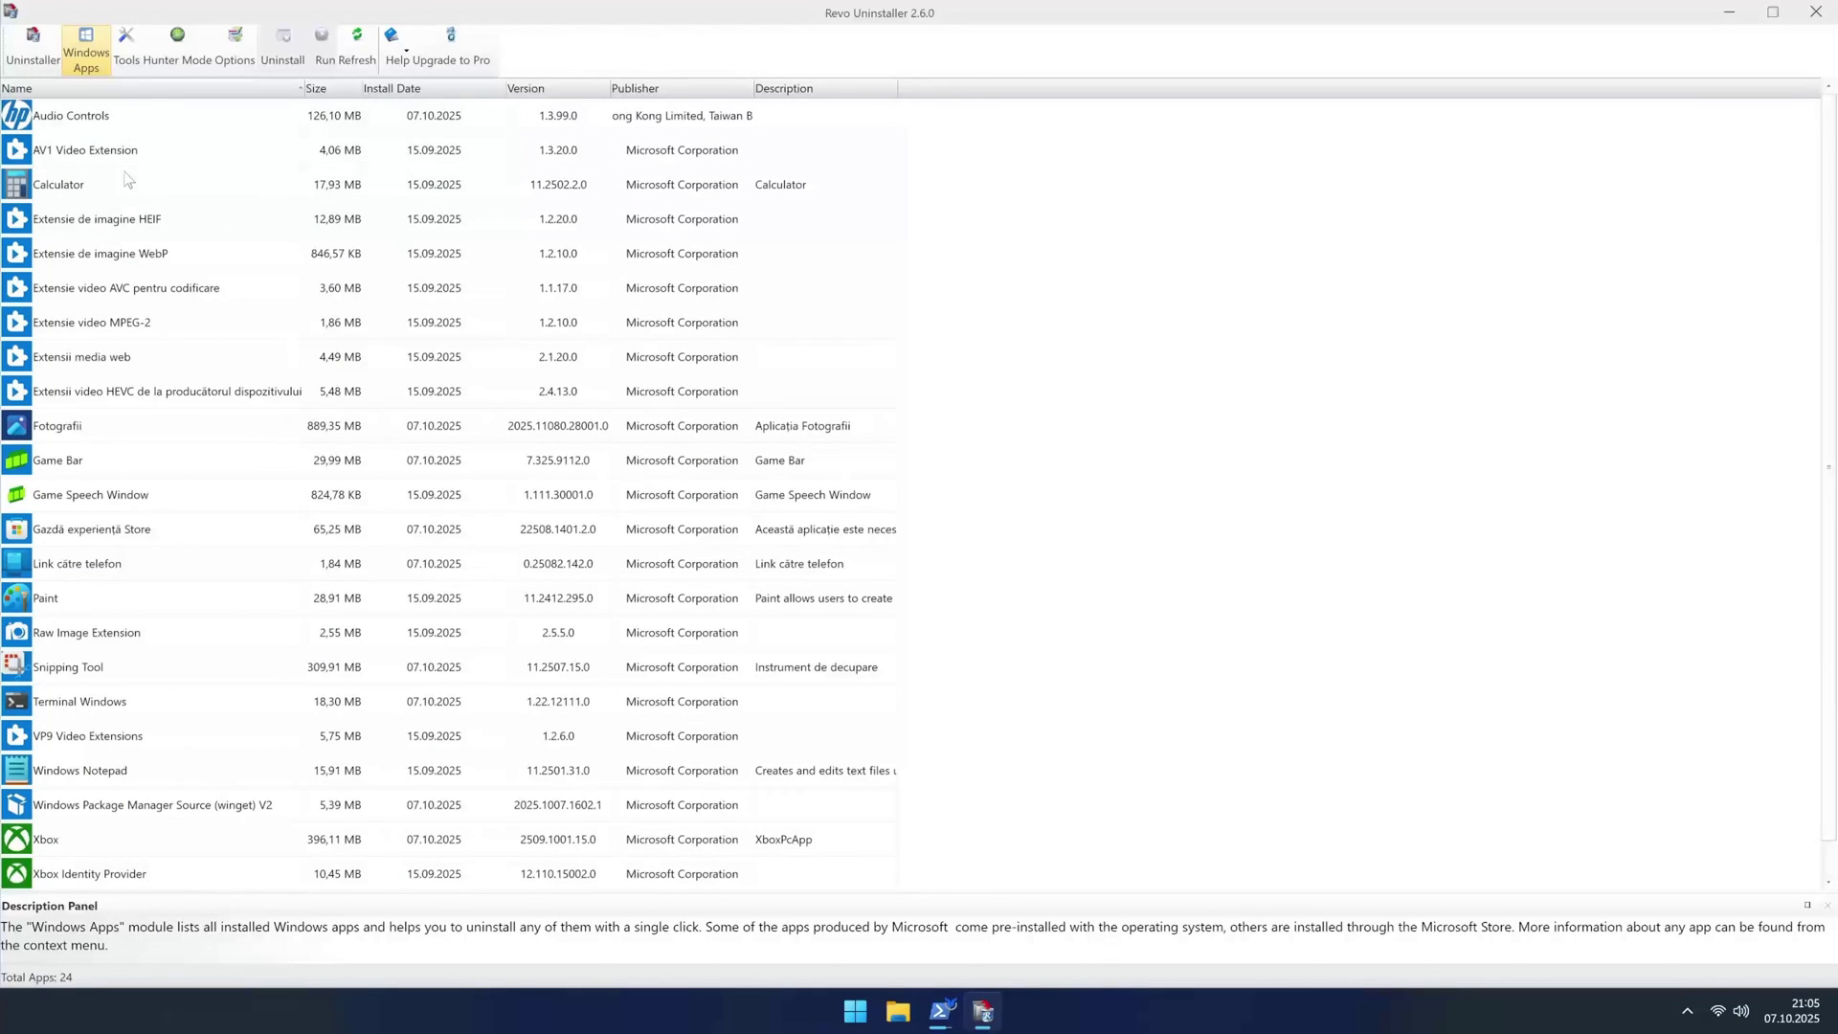
Uninstall Game Bar without a restore point and delete all its leftover registry items.
left_click(135, 451)
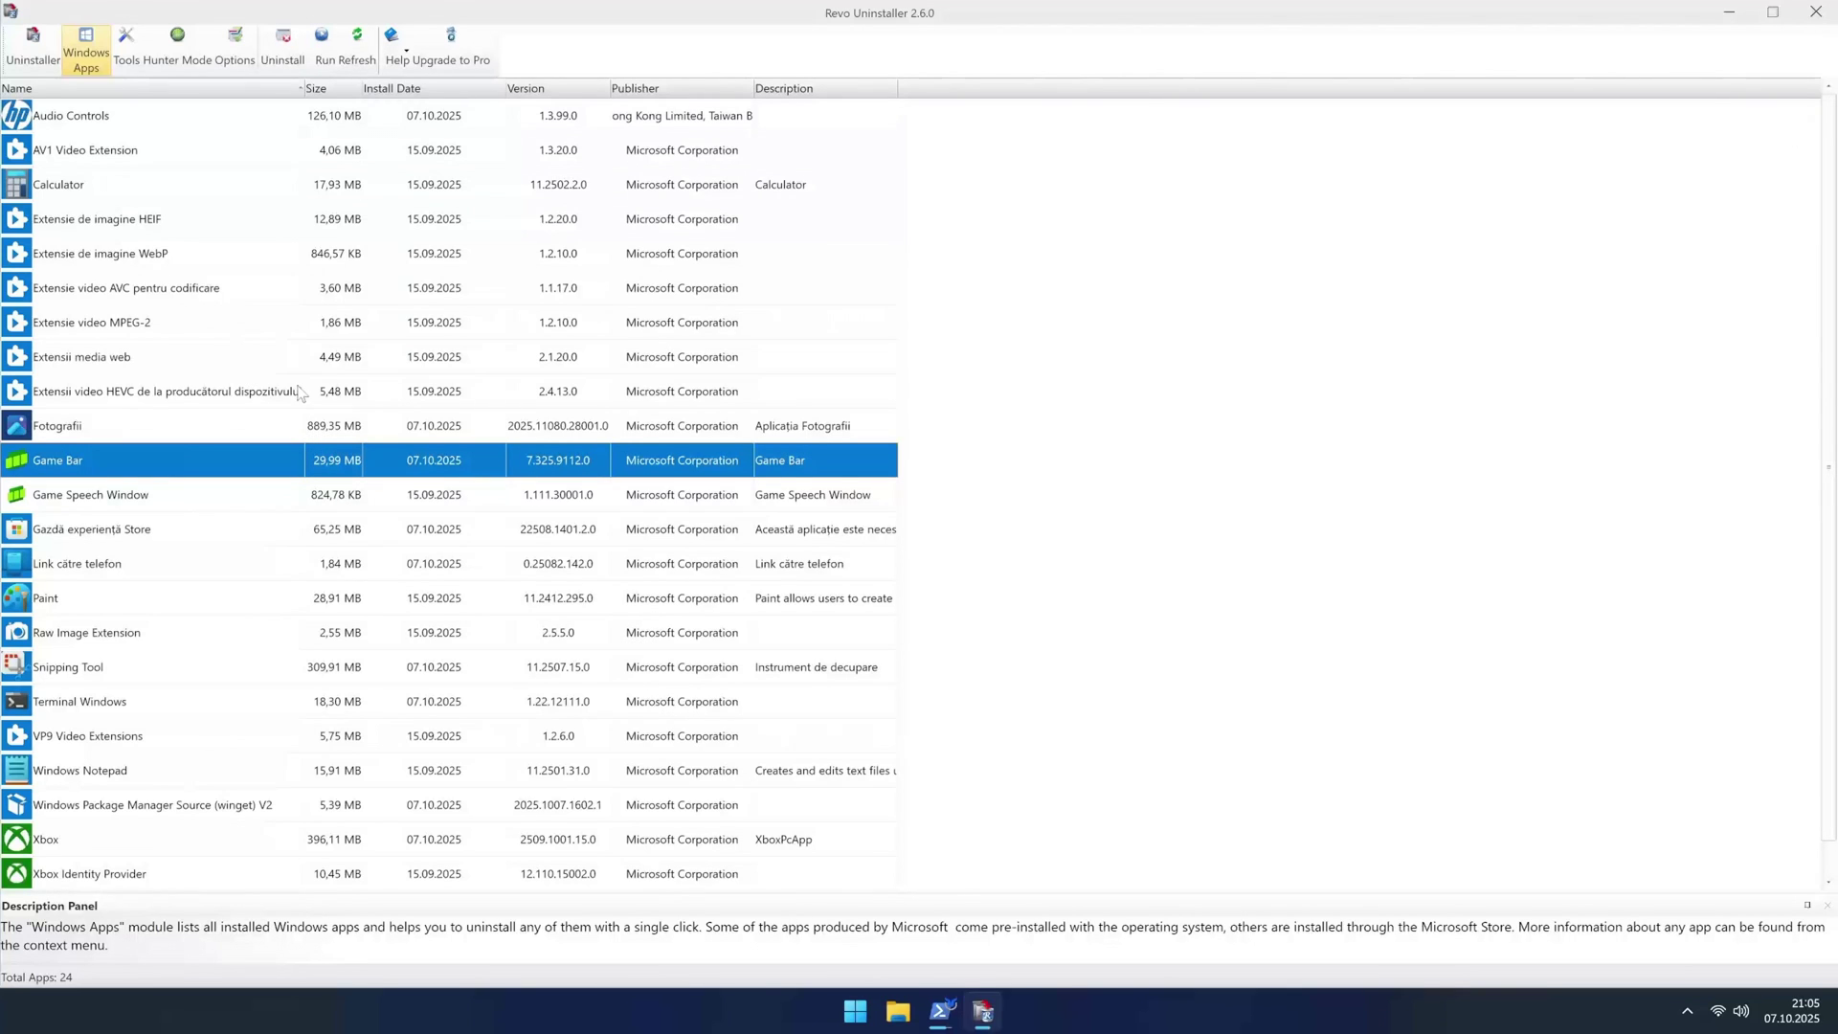
left_click(303, 43)
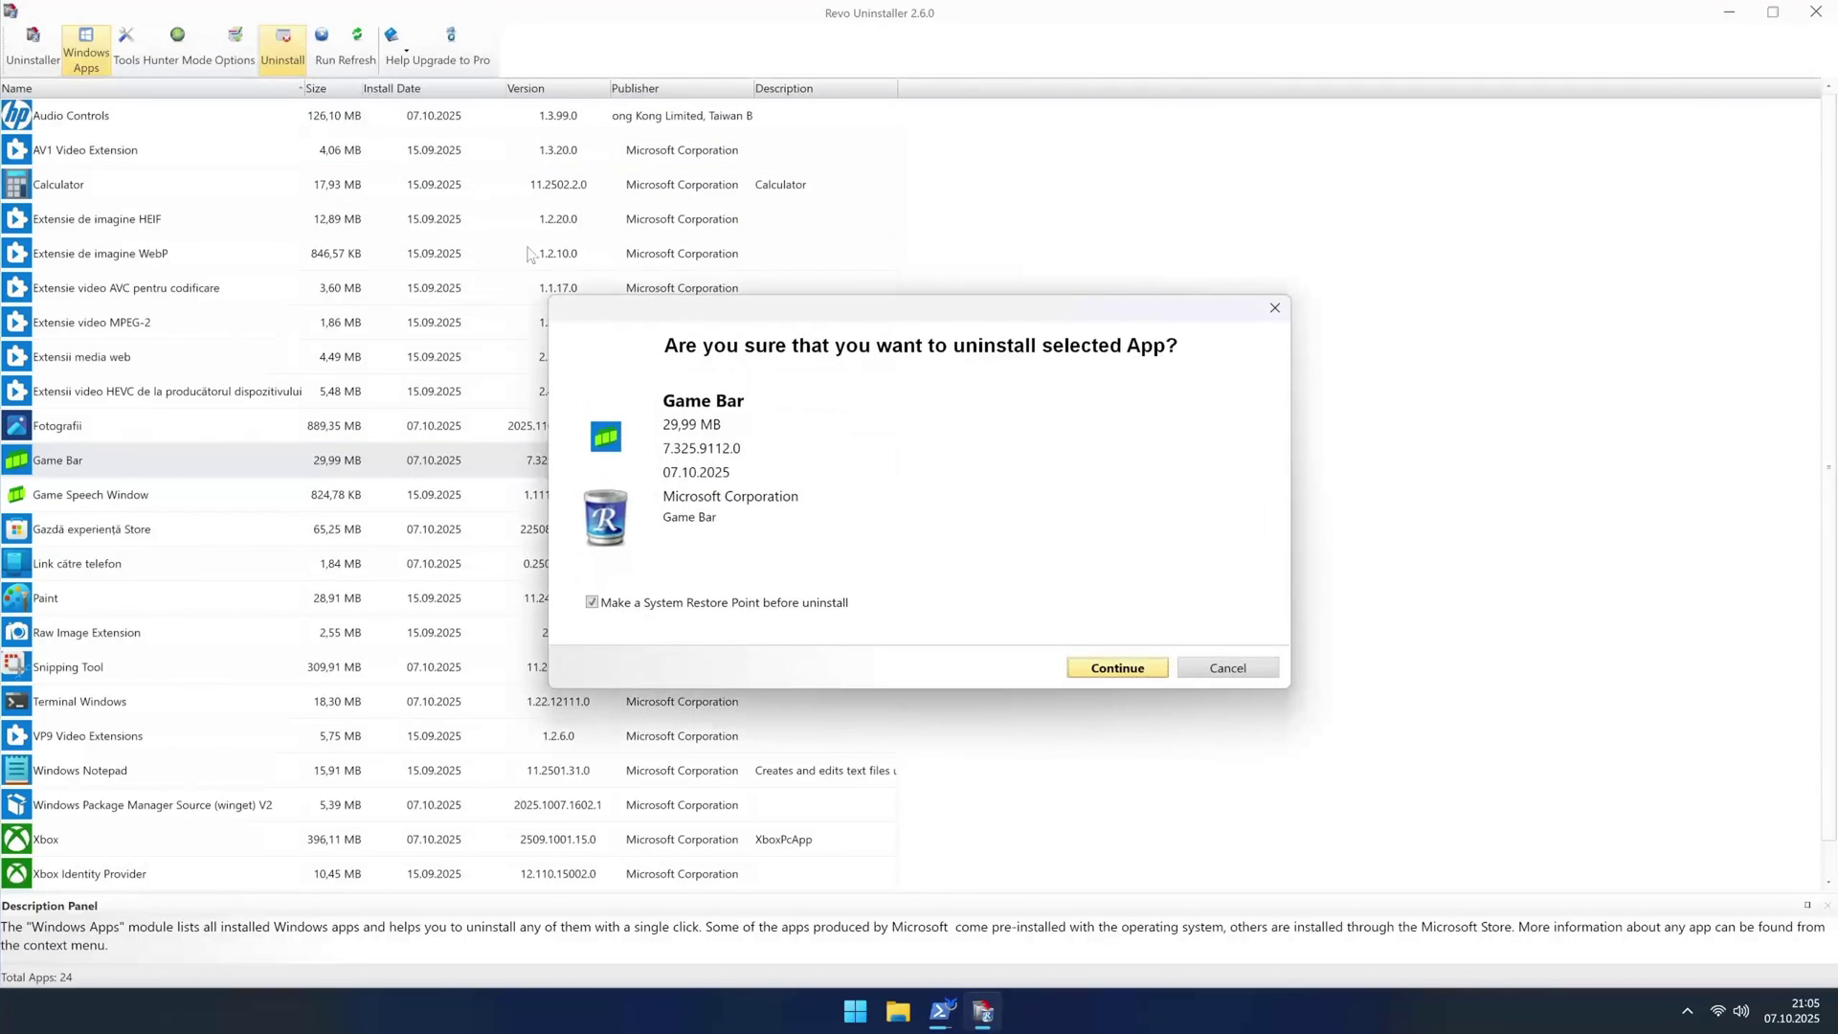
left_click(831, 610)
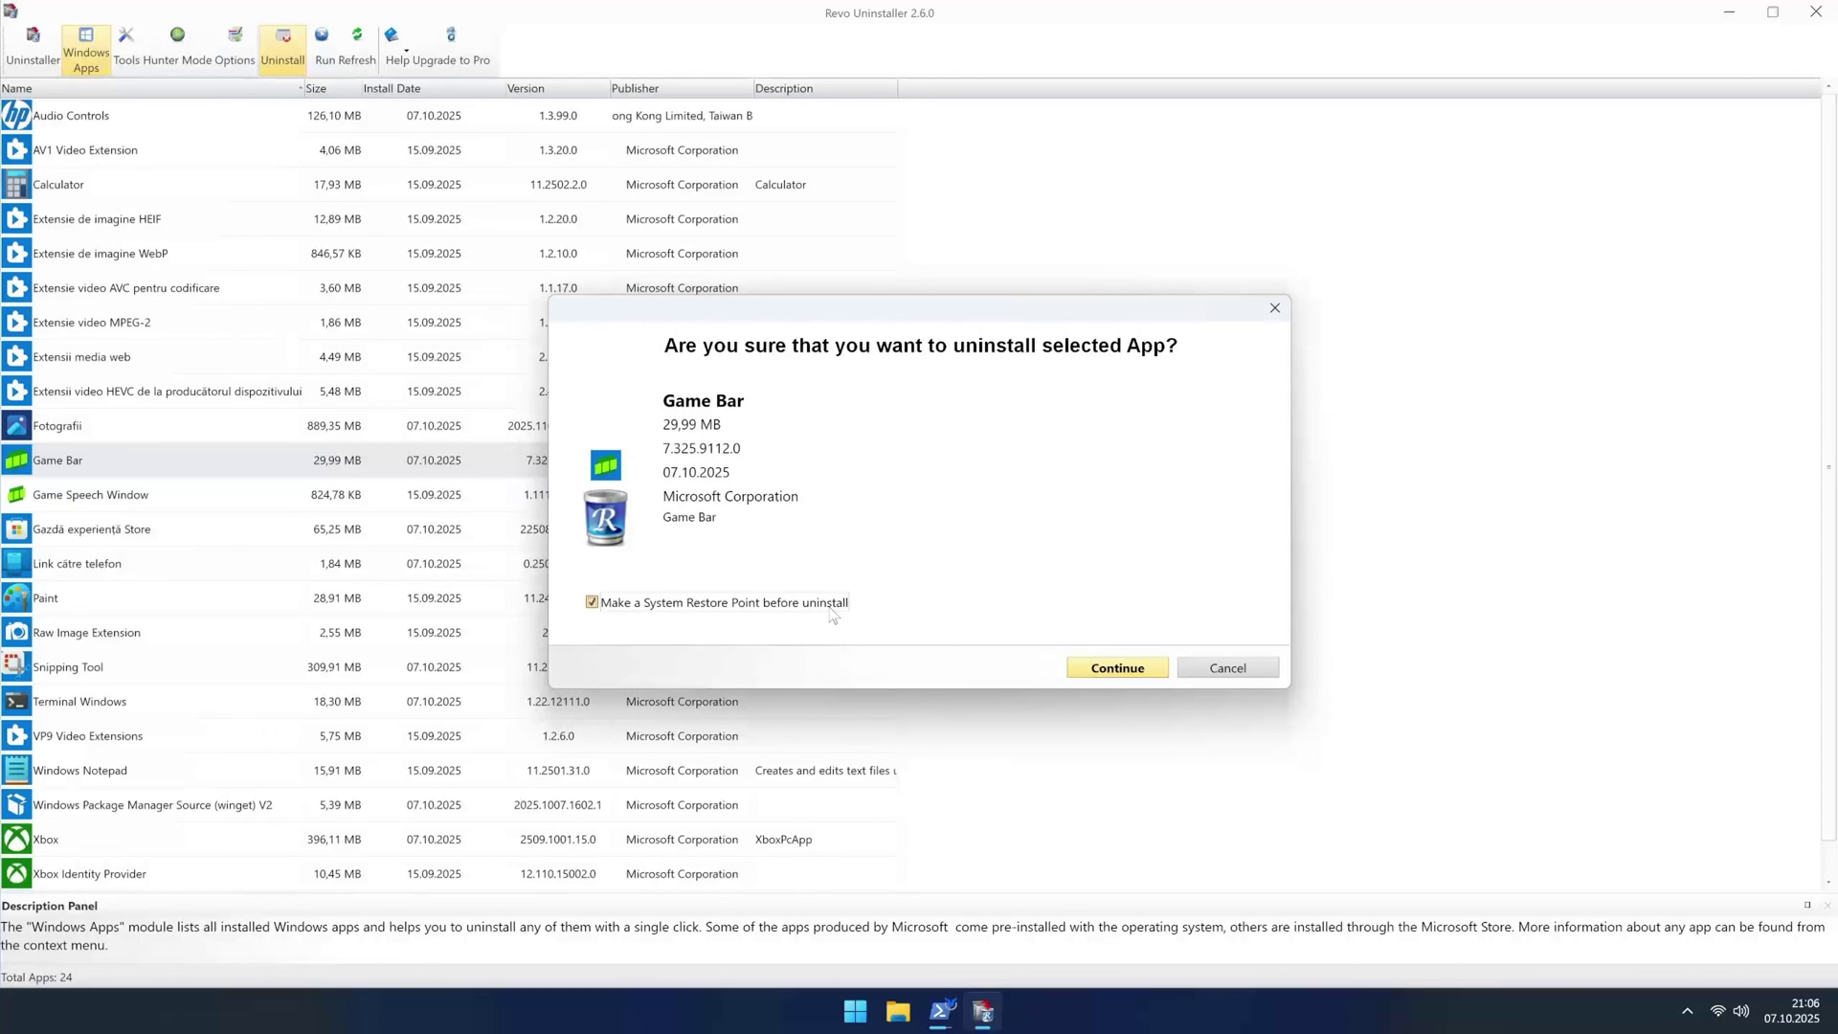
left_click(1101, 668)
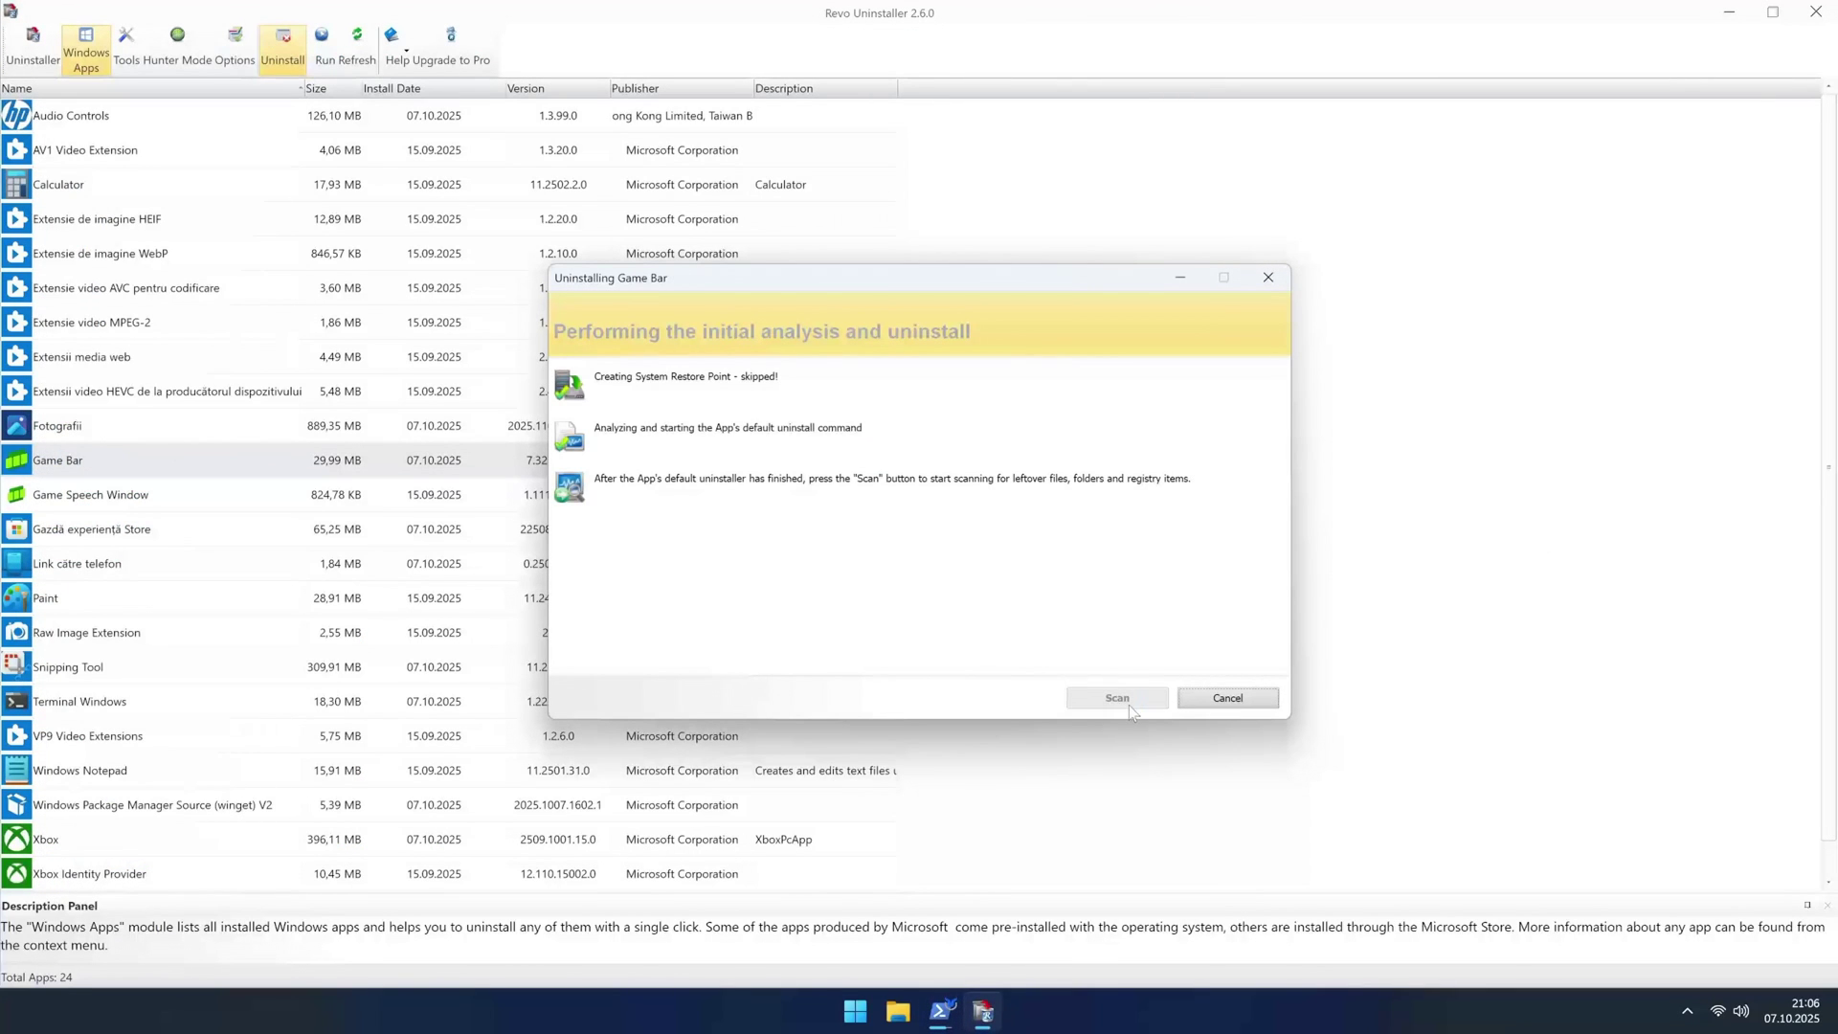
left_click(1088, 705)
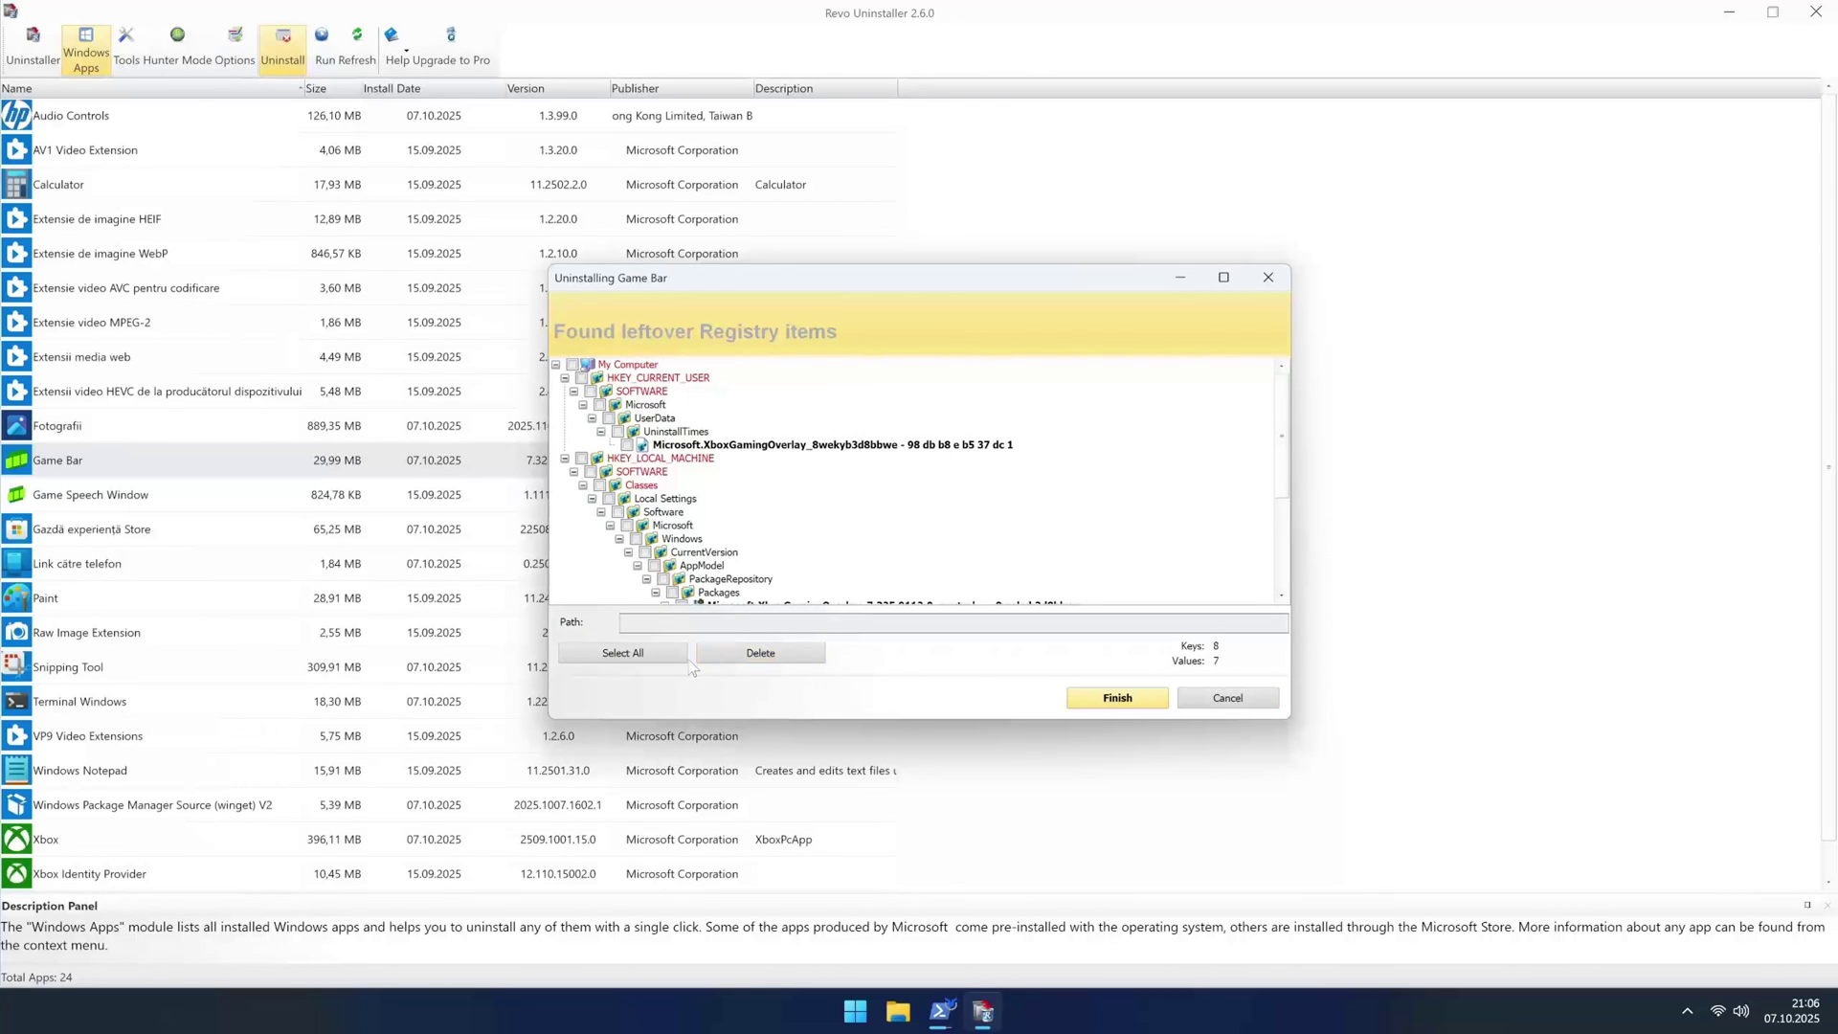
left_click(682, 655)
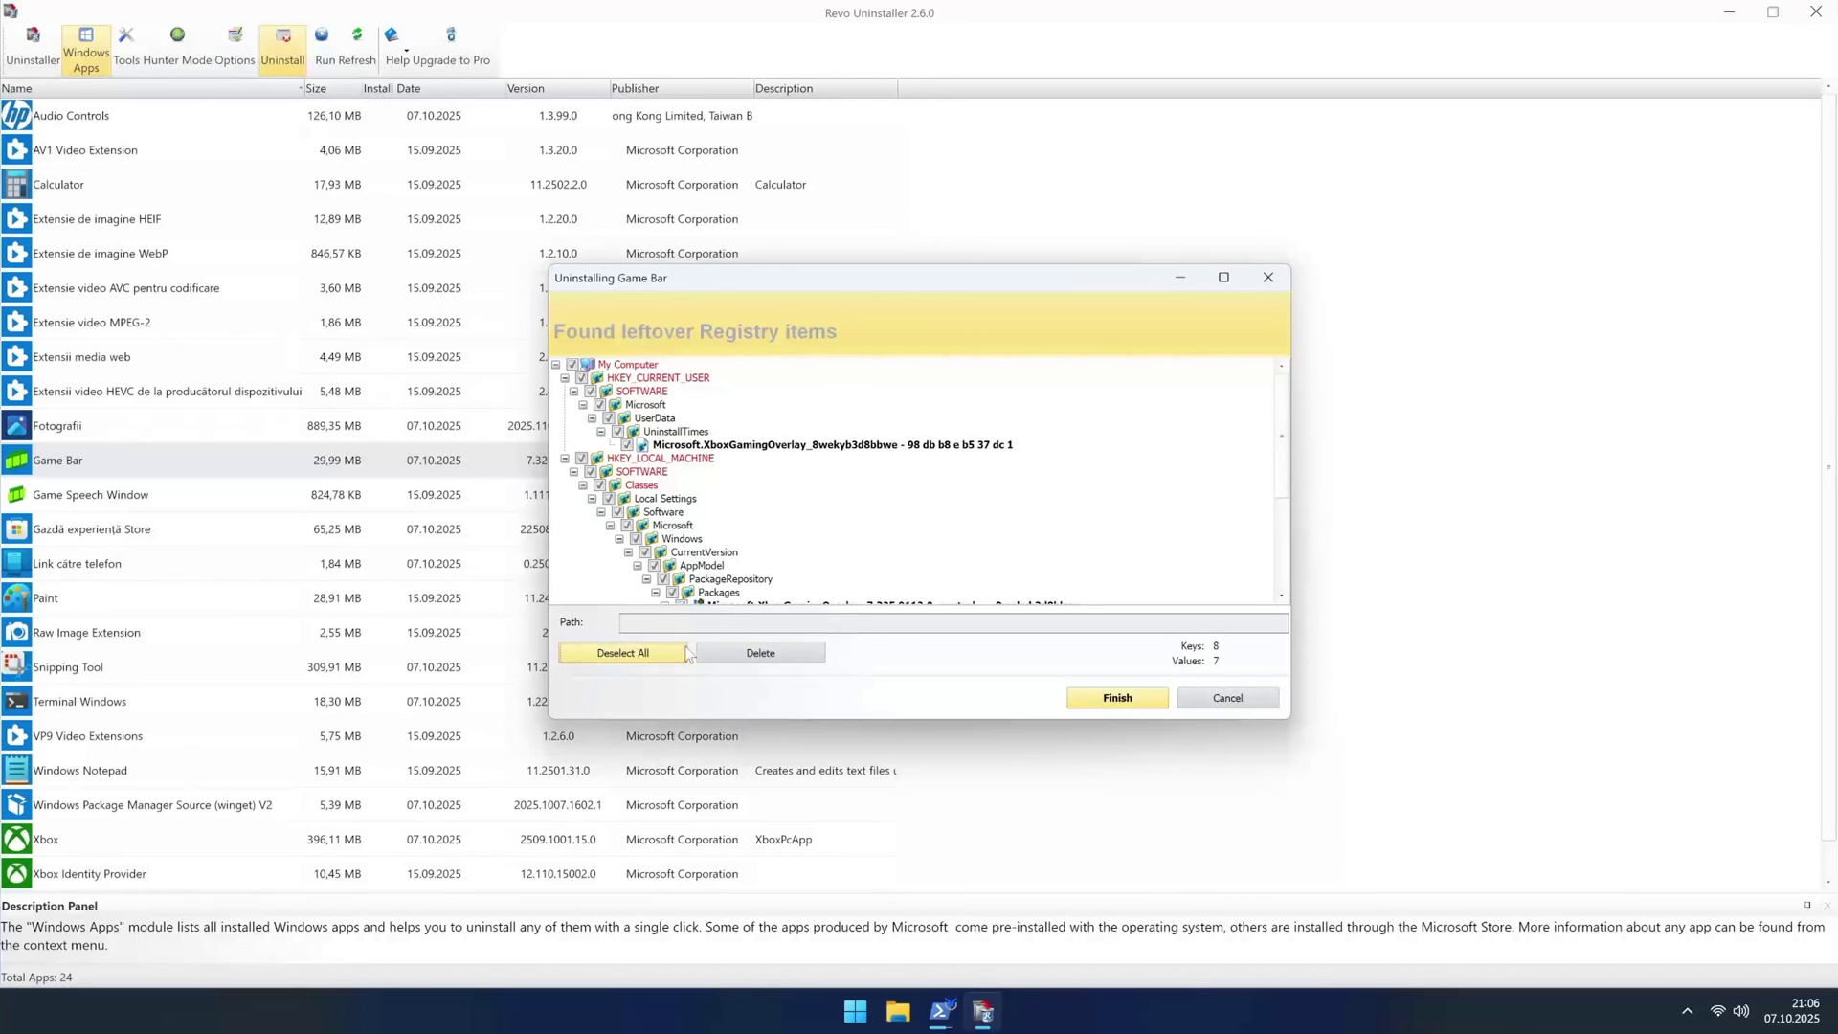
left_click(747, 651)
left_click(972, 543)
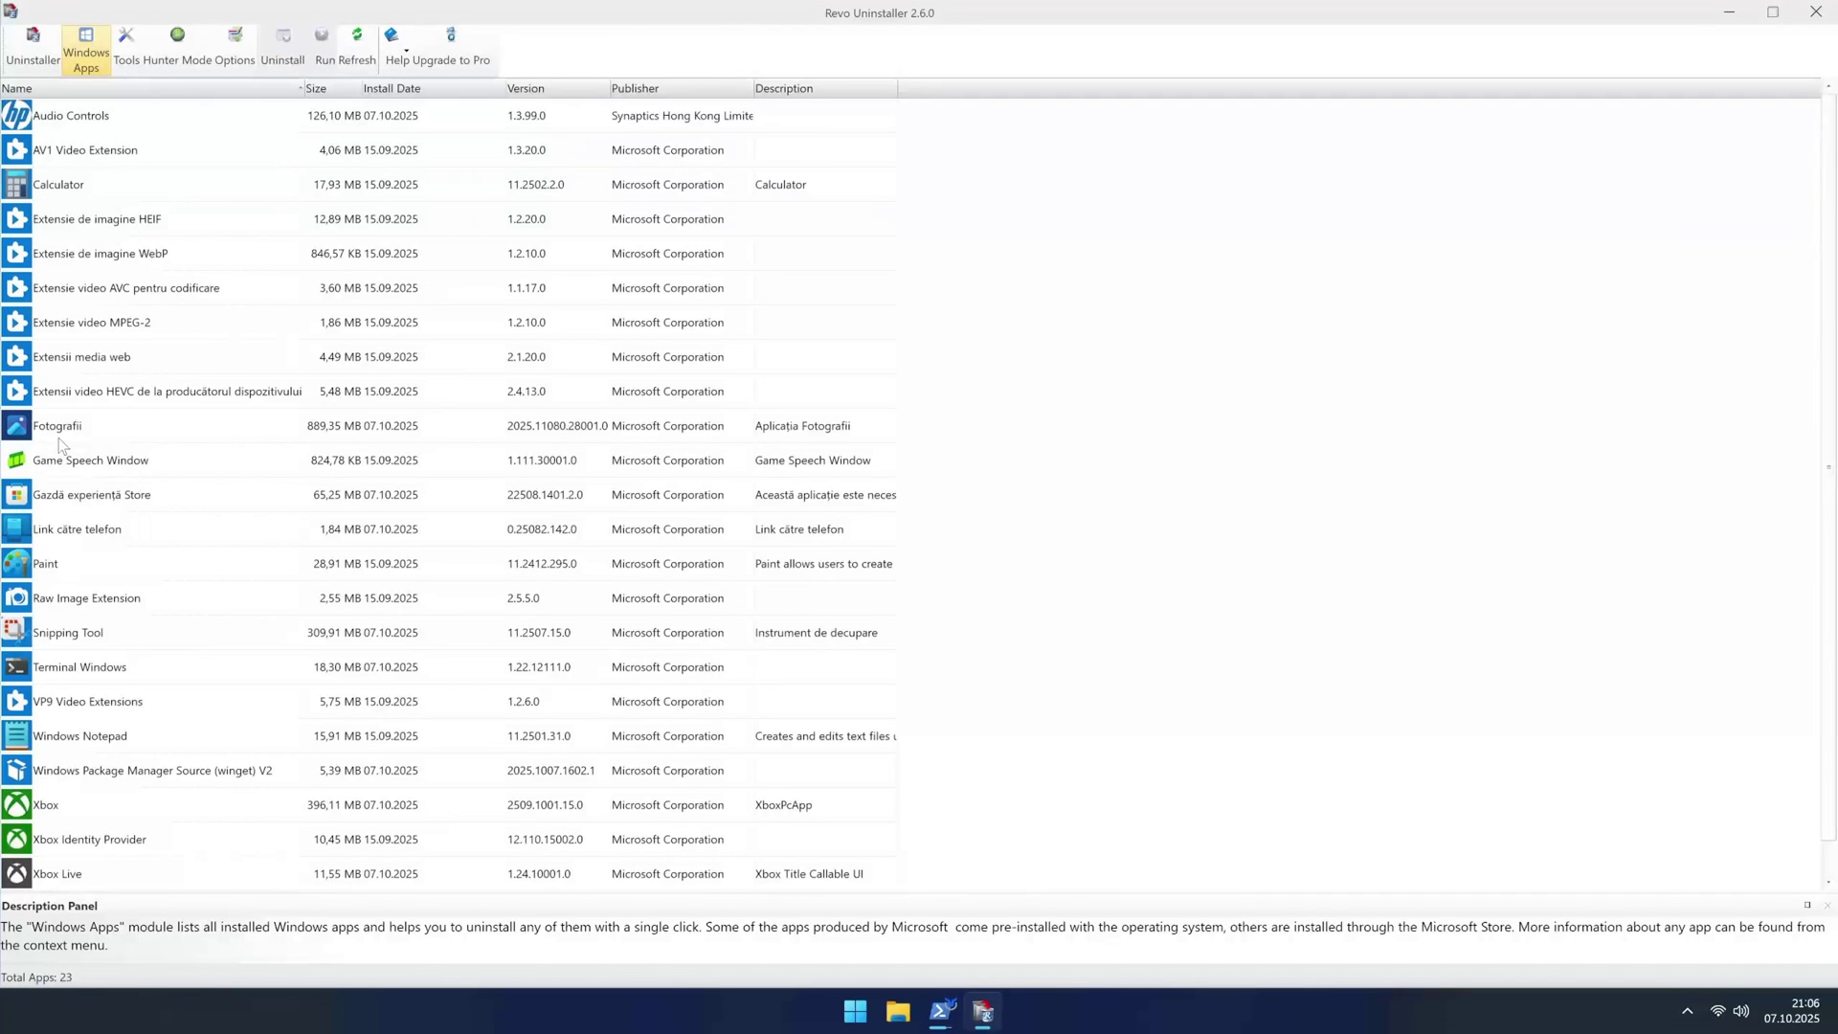
Uninstall Game Speech Window and delete its leftover registry items.
left_click(92, 456)
left_click(296, 67)
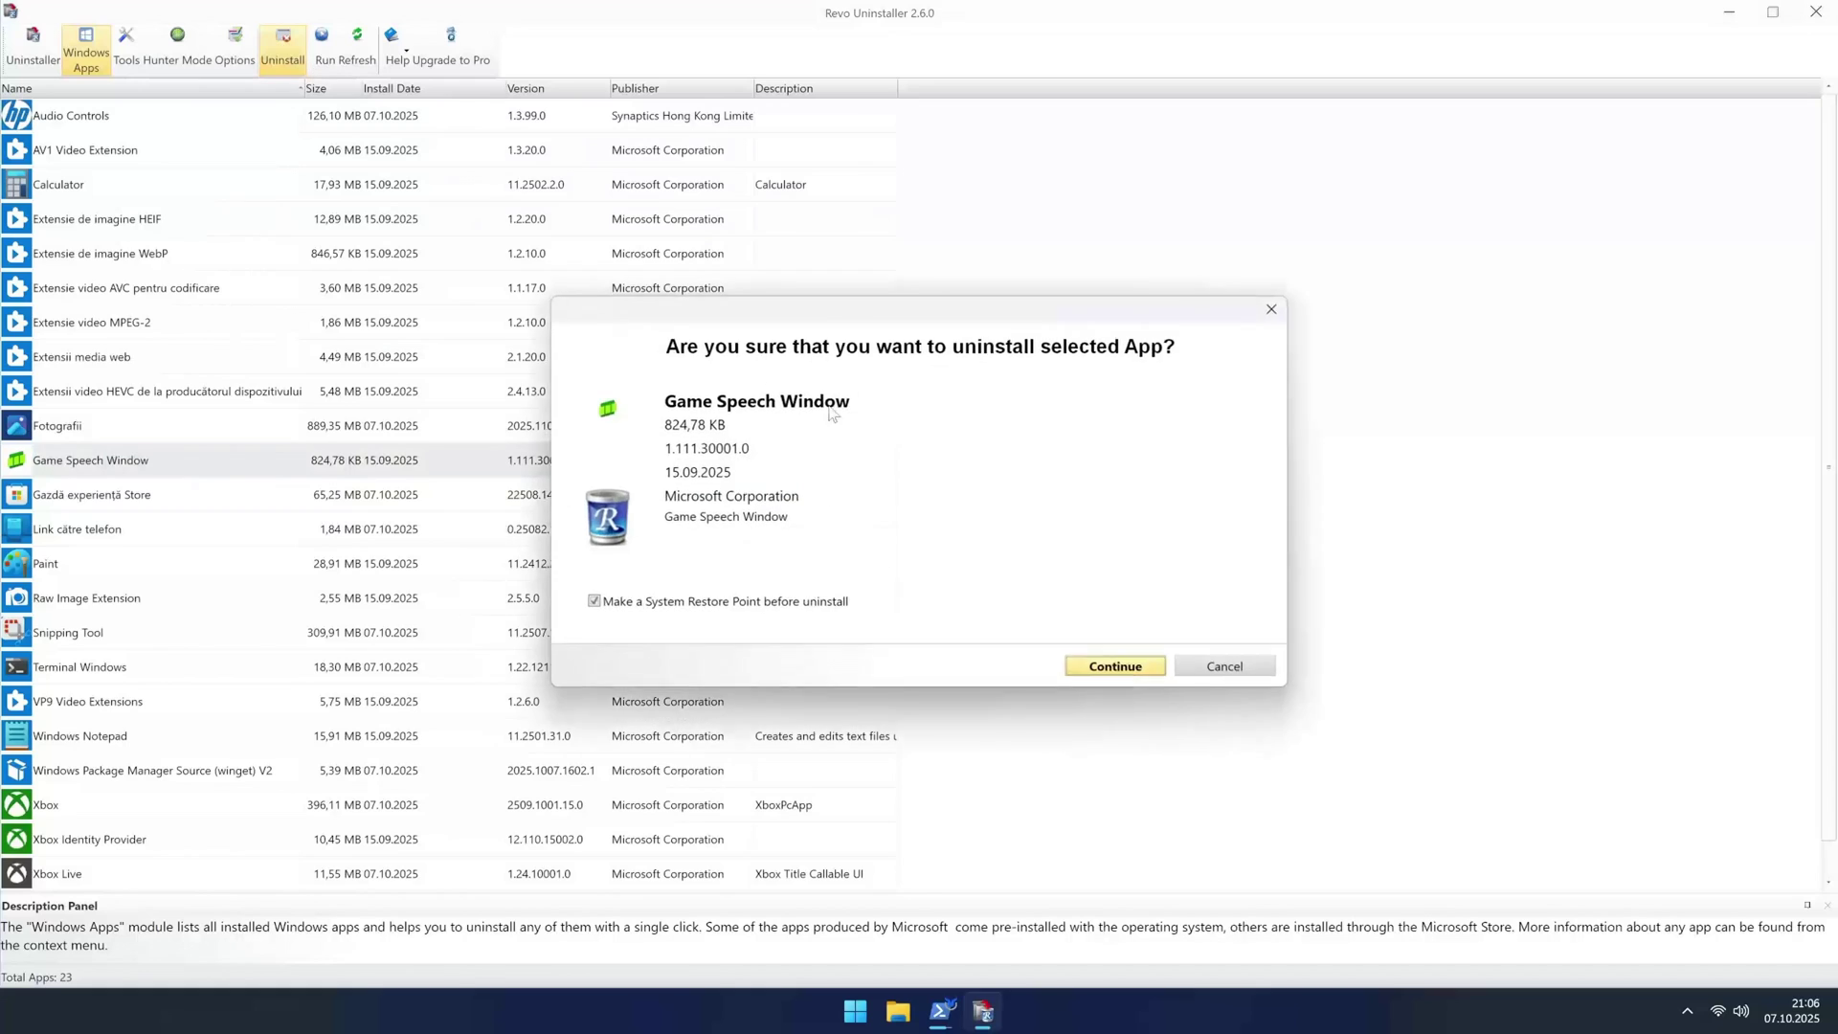
left_click(1137, 662)
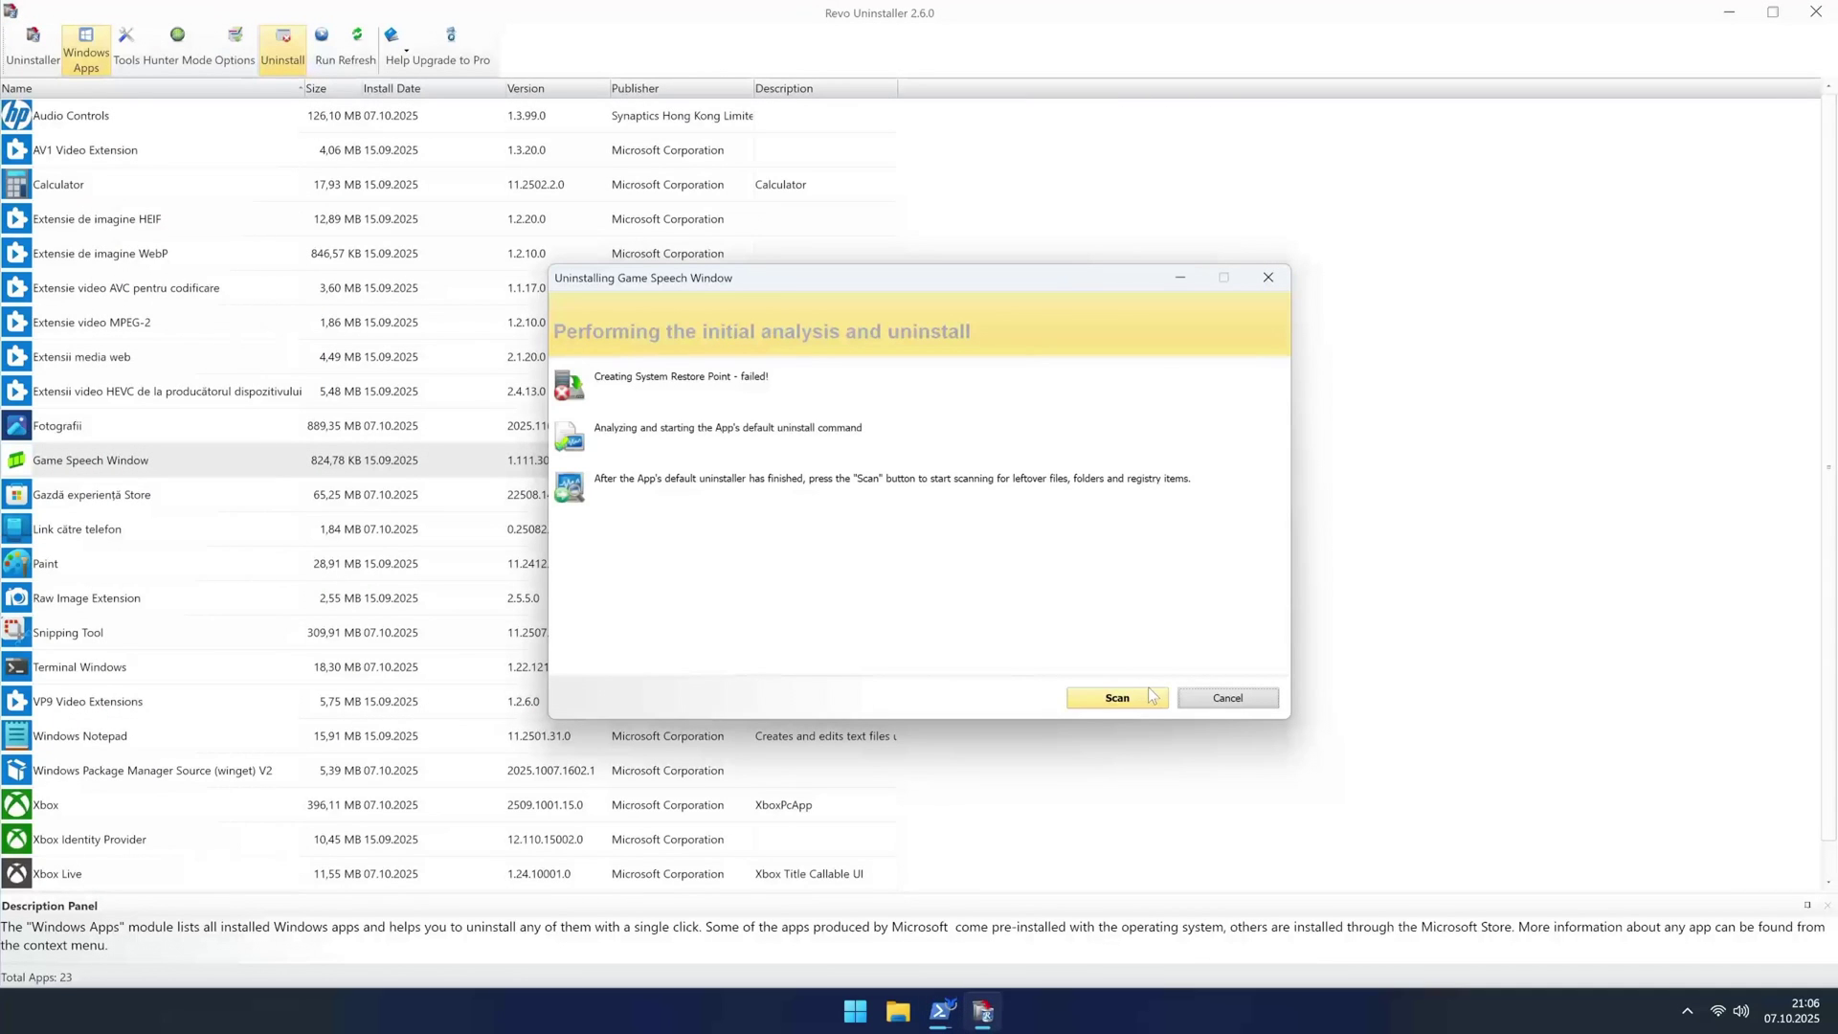
left_click(1150, 697)
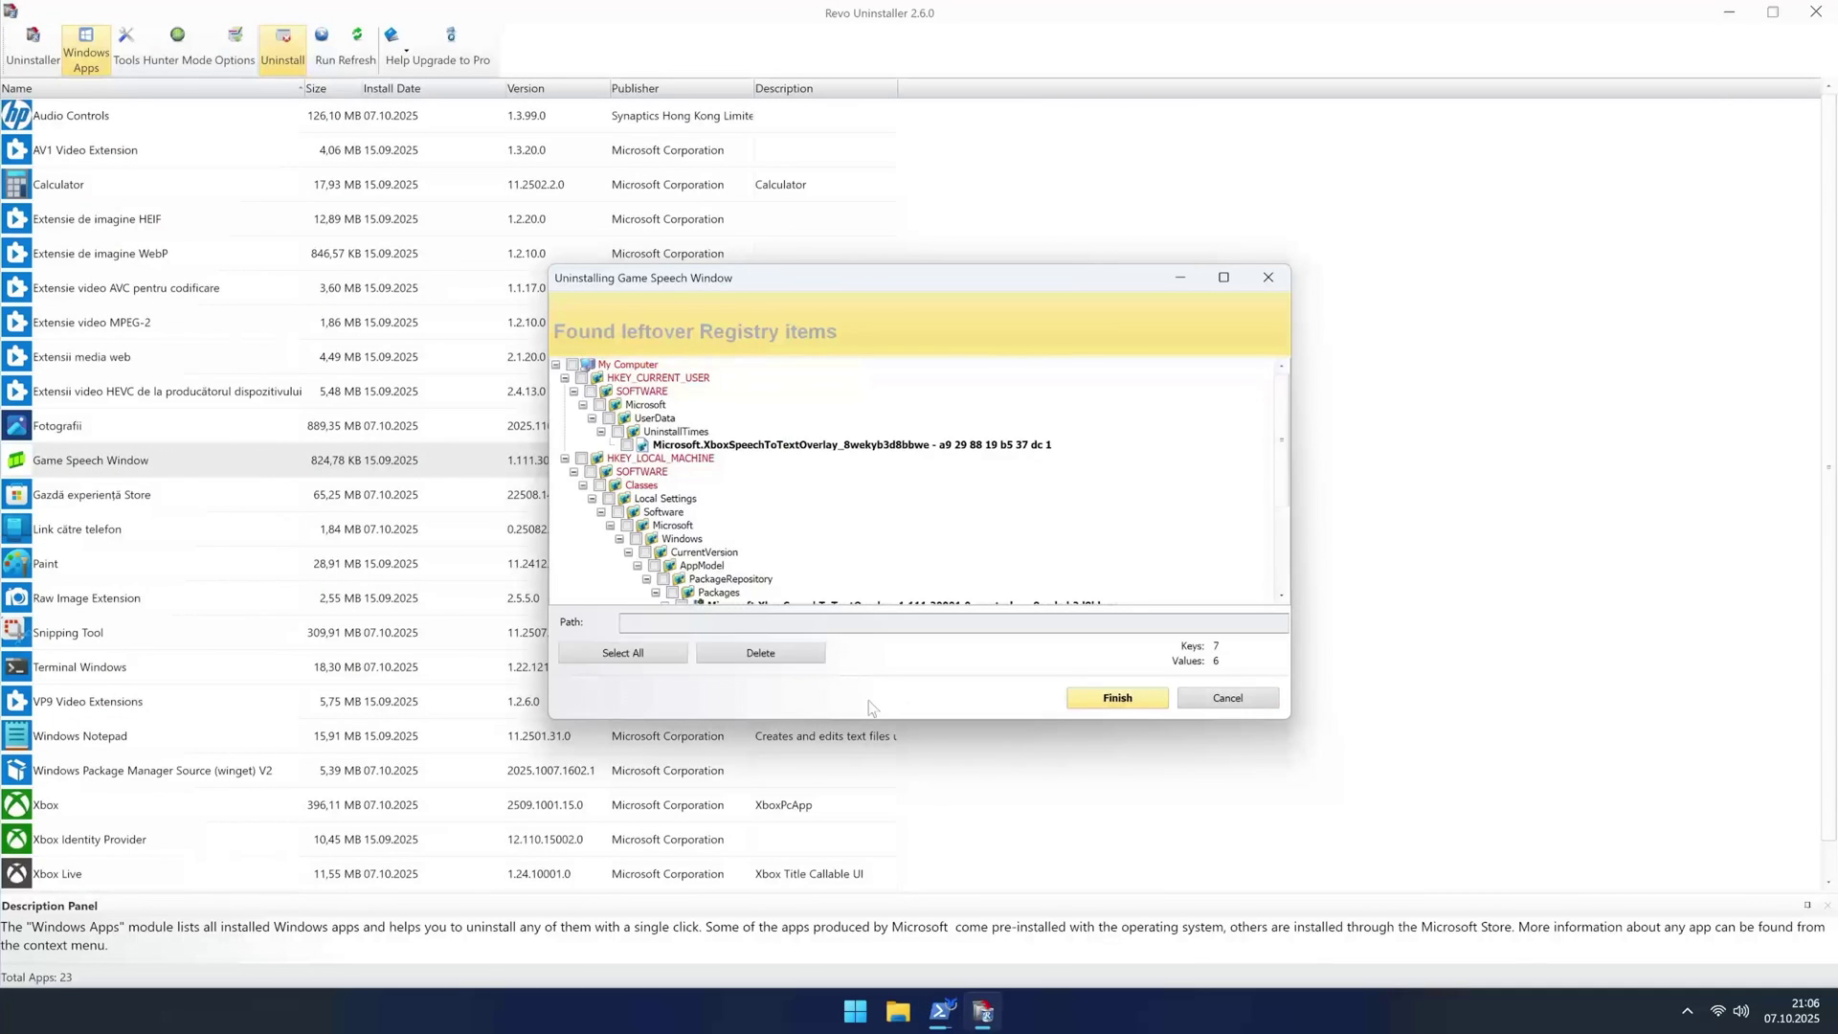
left_click(760, 653)
left_click(1059, 540)
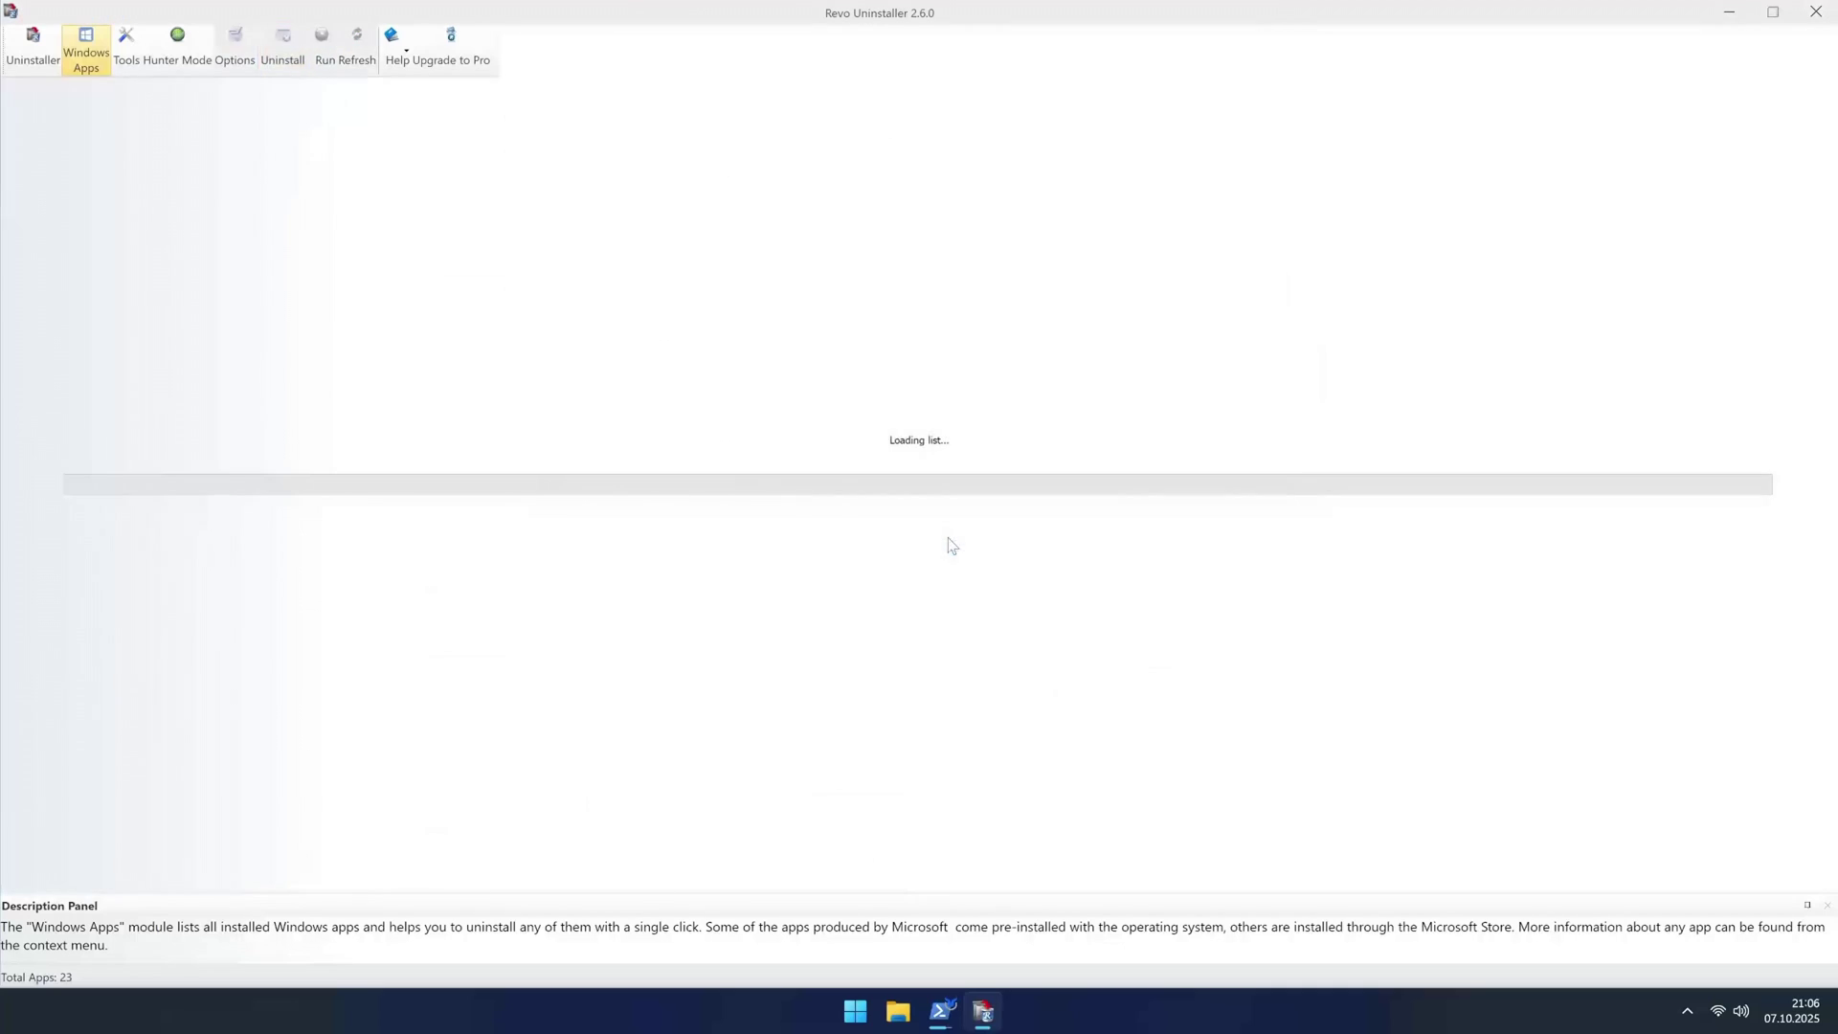
Uninstall Link către telefon and delete all its leftover registry items.
left_click(160, 498)
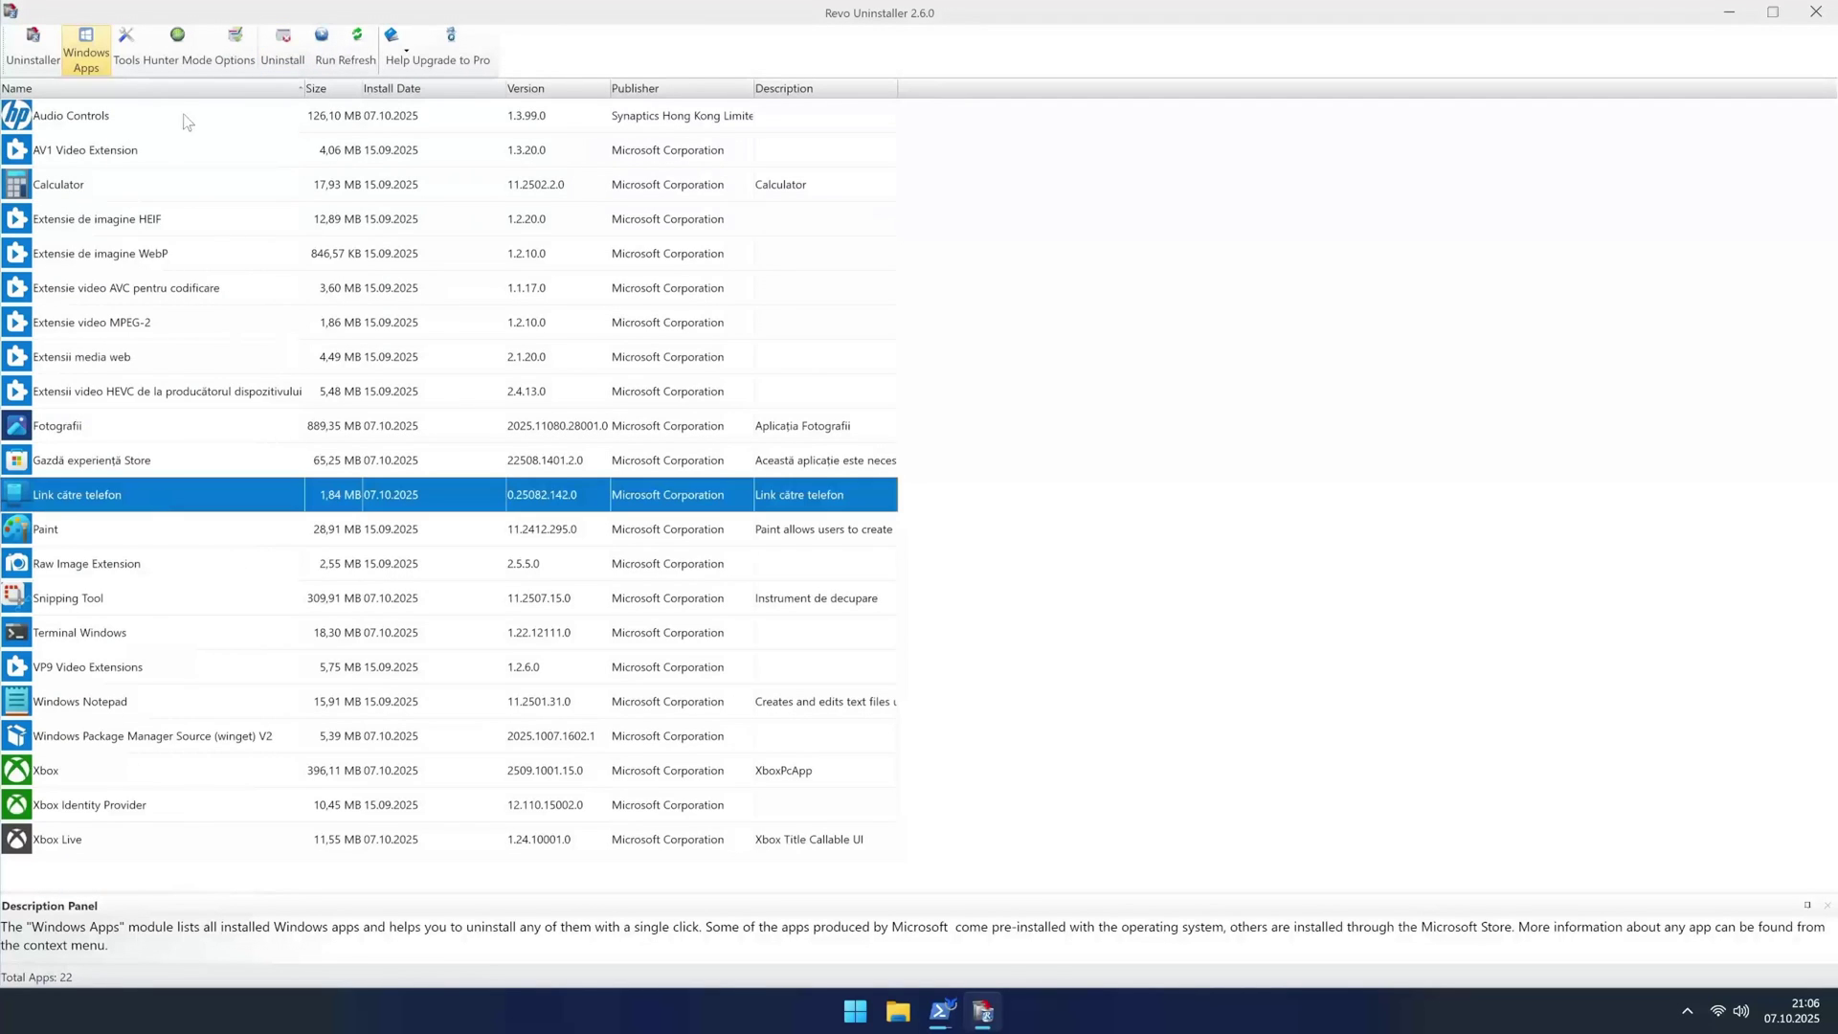
left_click(283, 48)
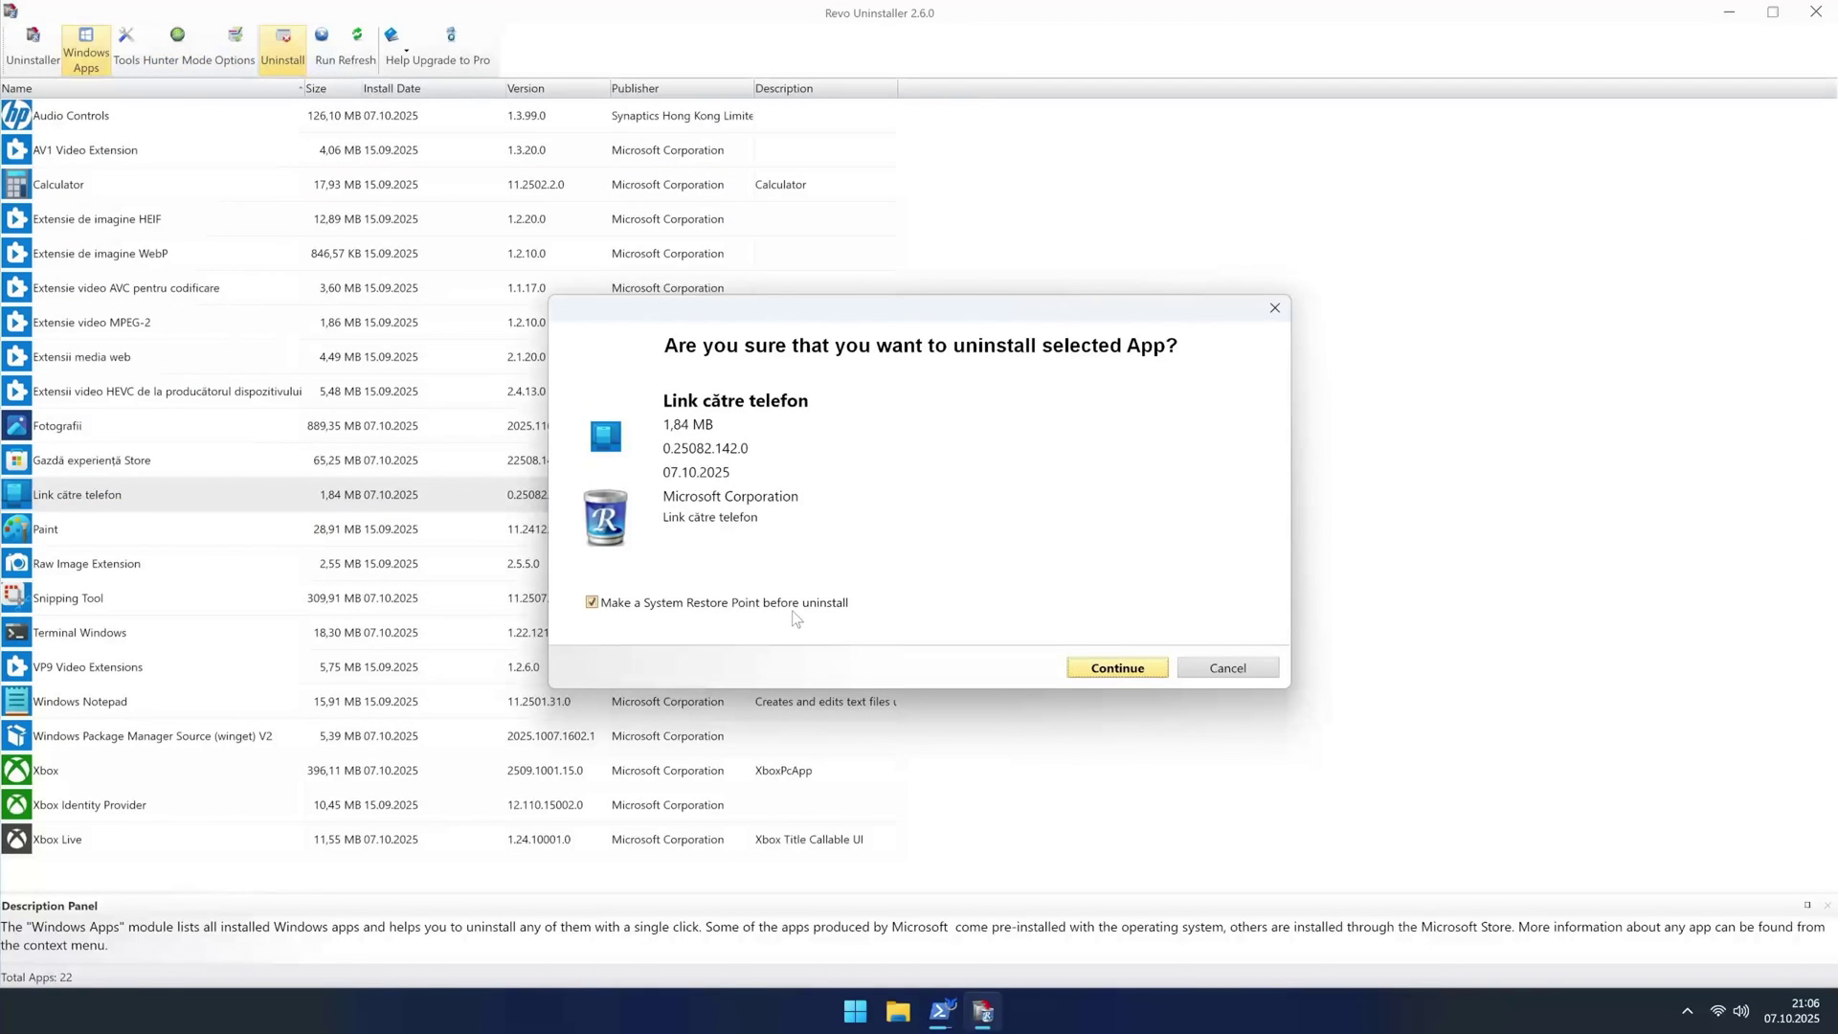
left_click(1117, 668)
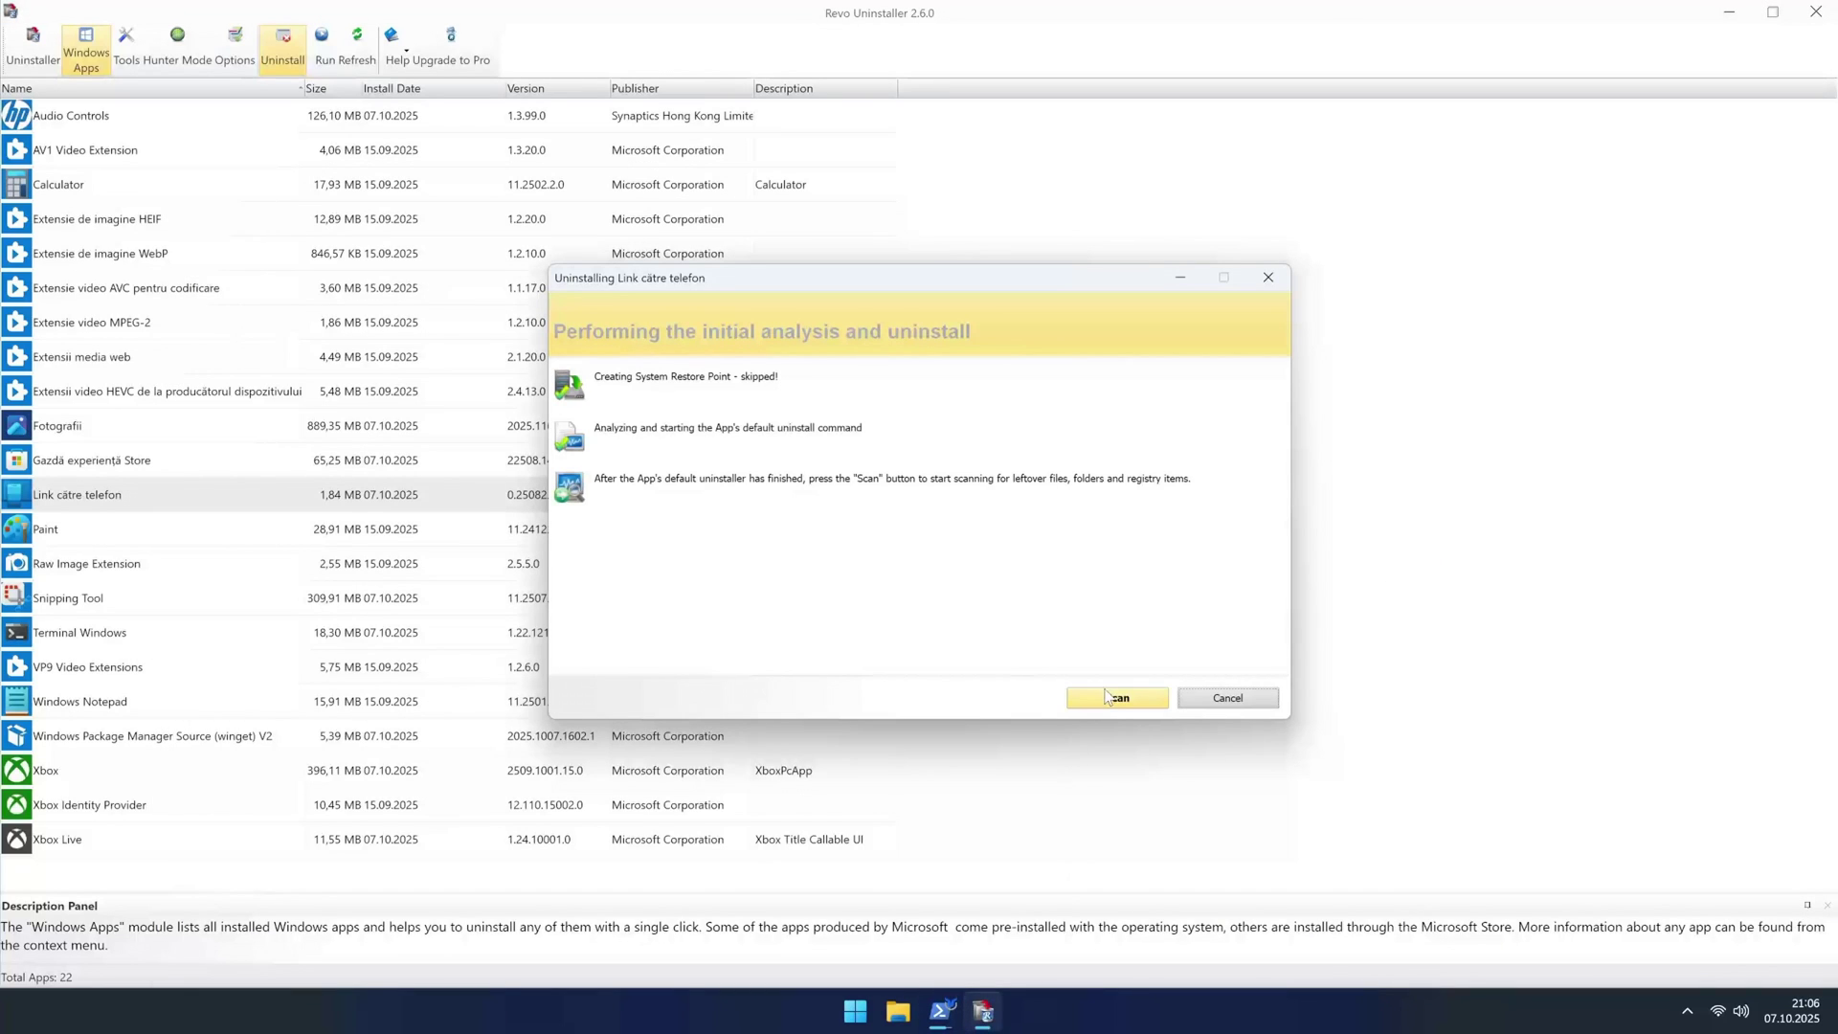
left_click(1110, 698)
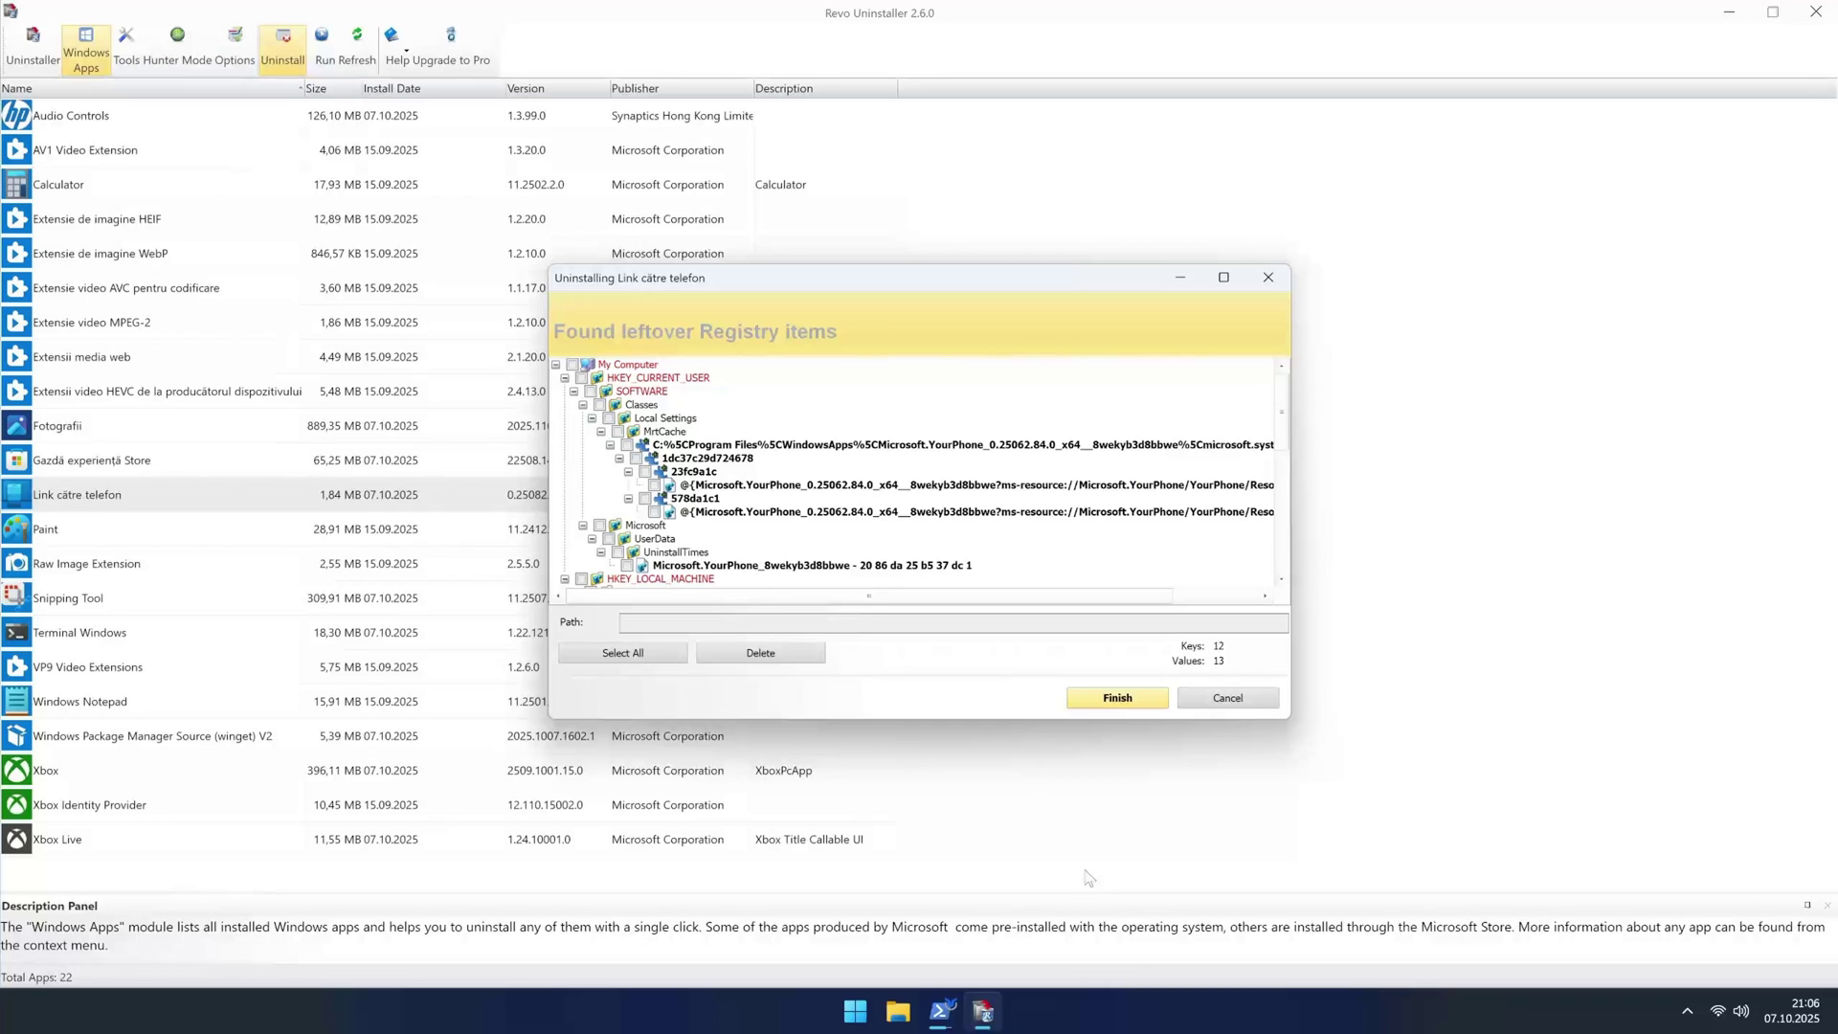
left_click(620, 659)
left_click(761, 653)
left_click(962, 542)
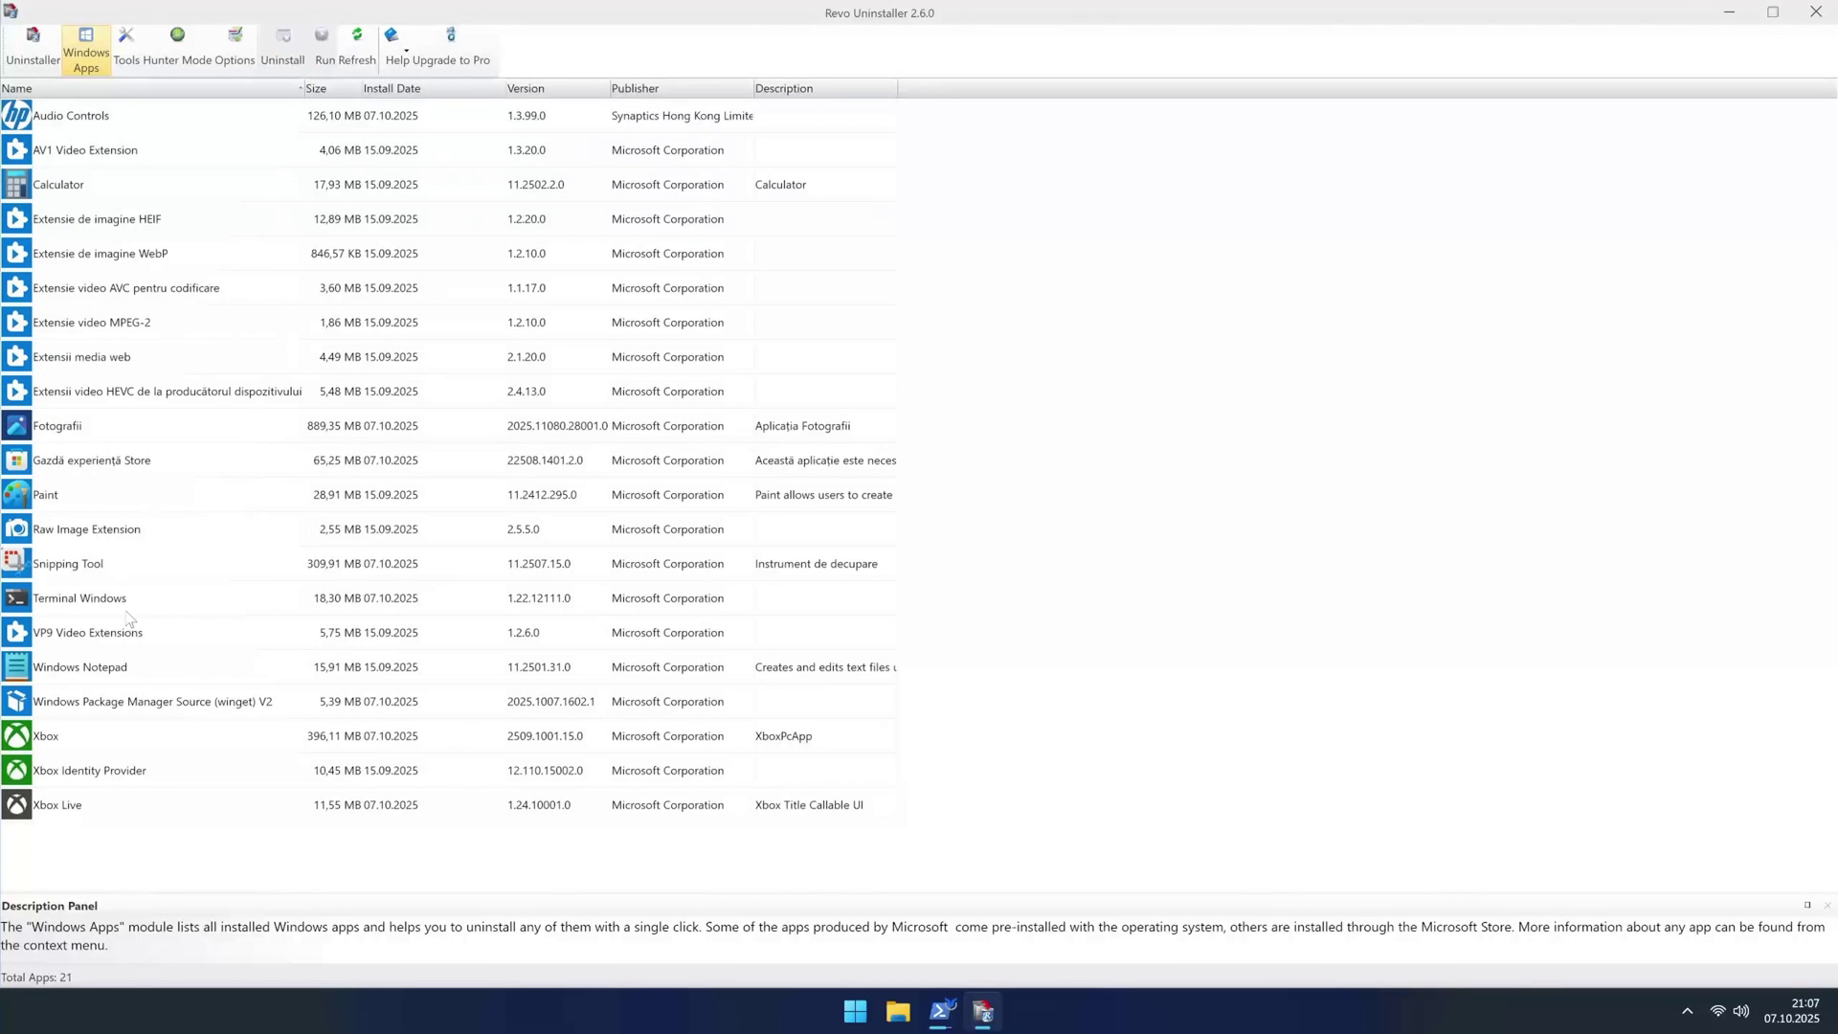
Uninstall Xbox and delete all of its leftover registry items.
left_click(105, 741)
left_click(282, 48)
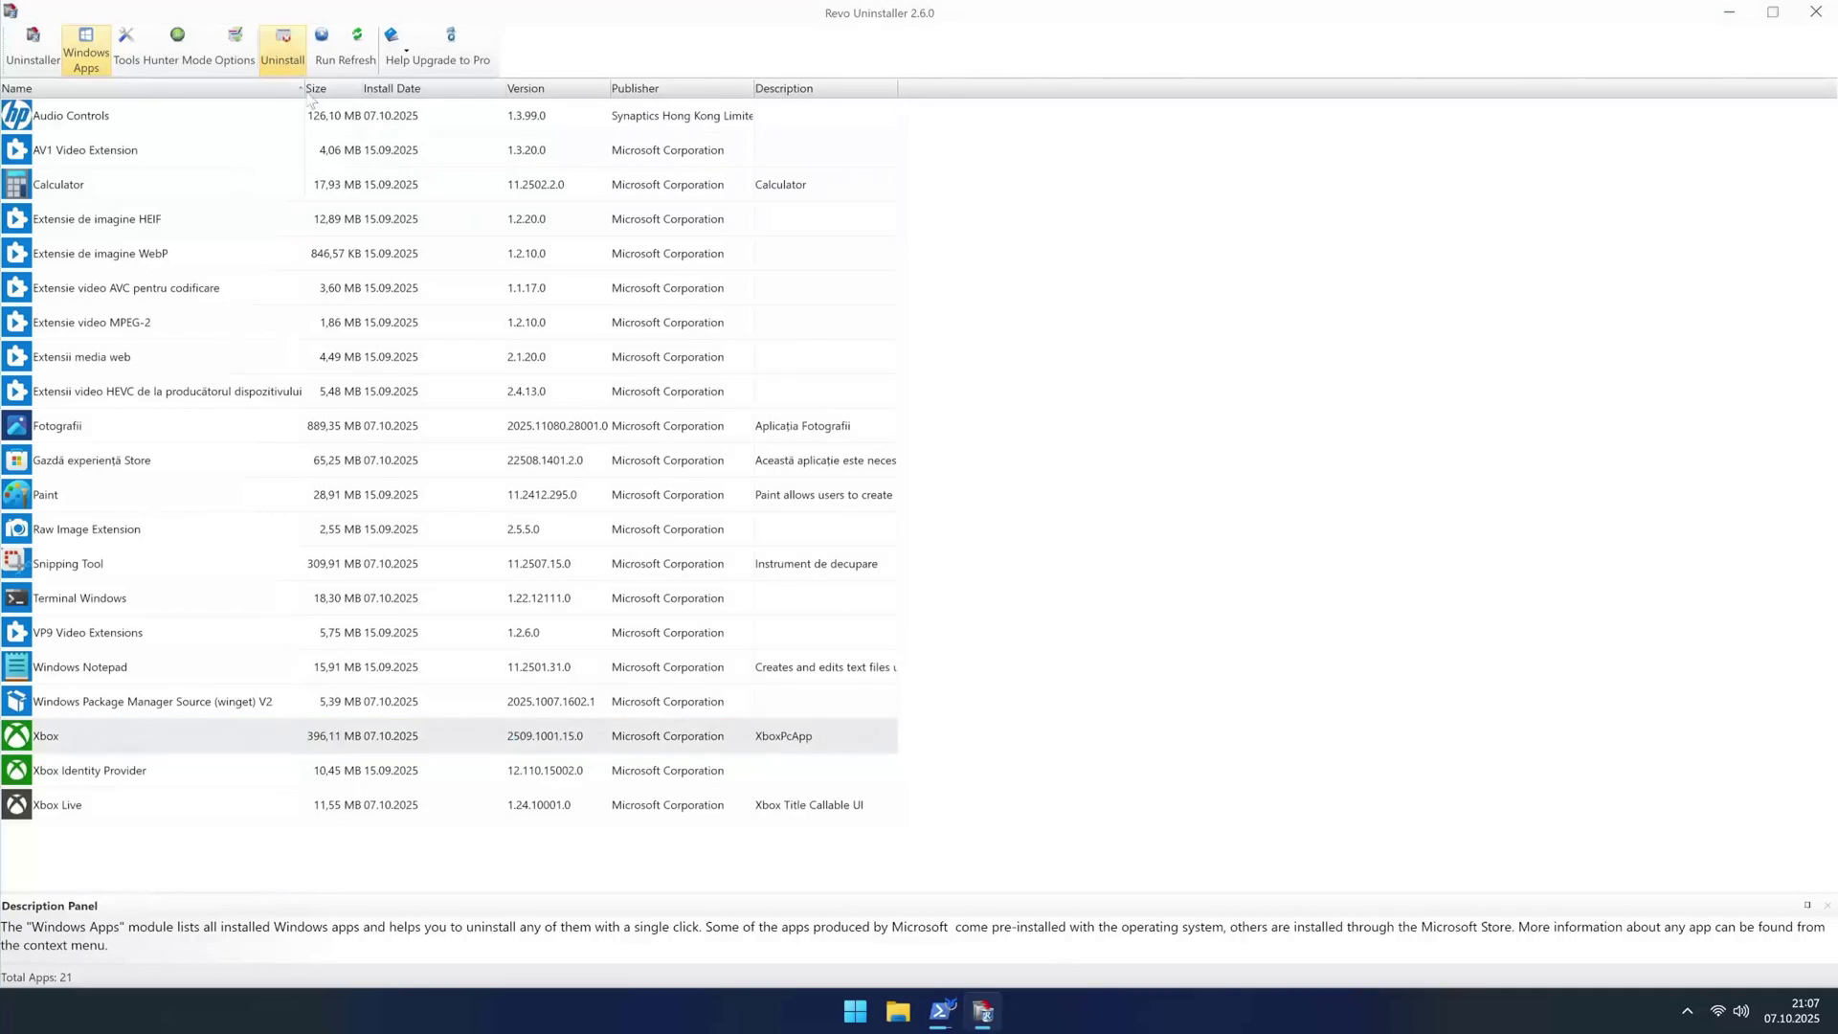
left_click(1114, 665)
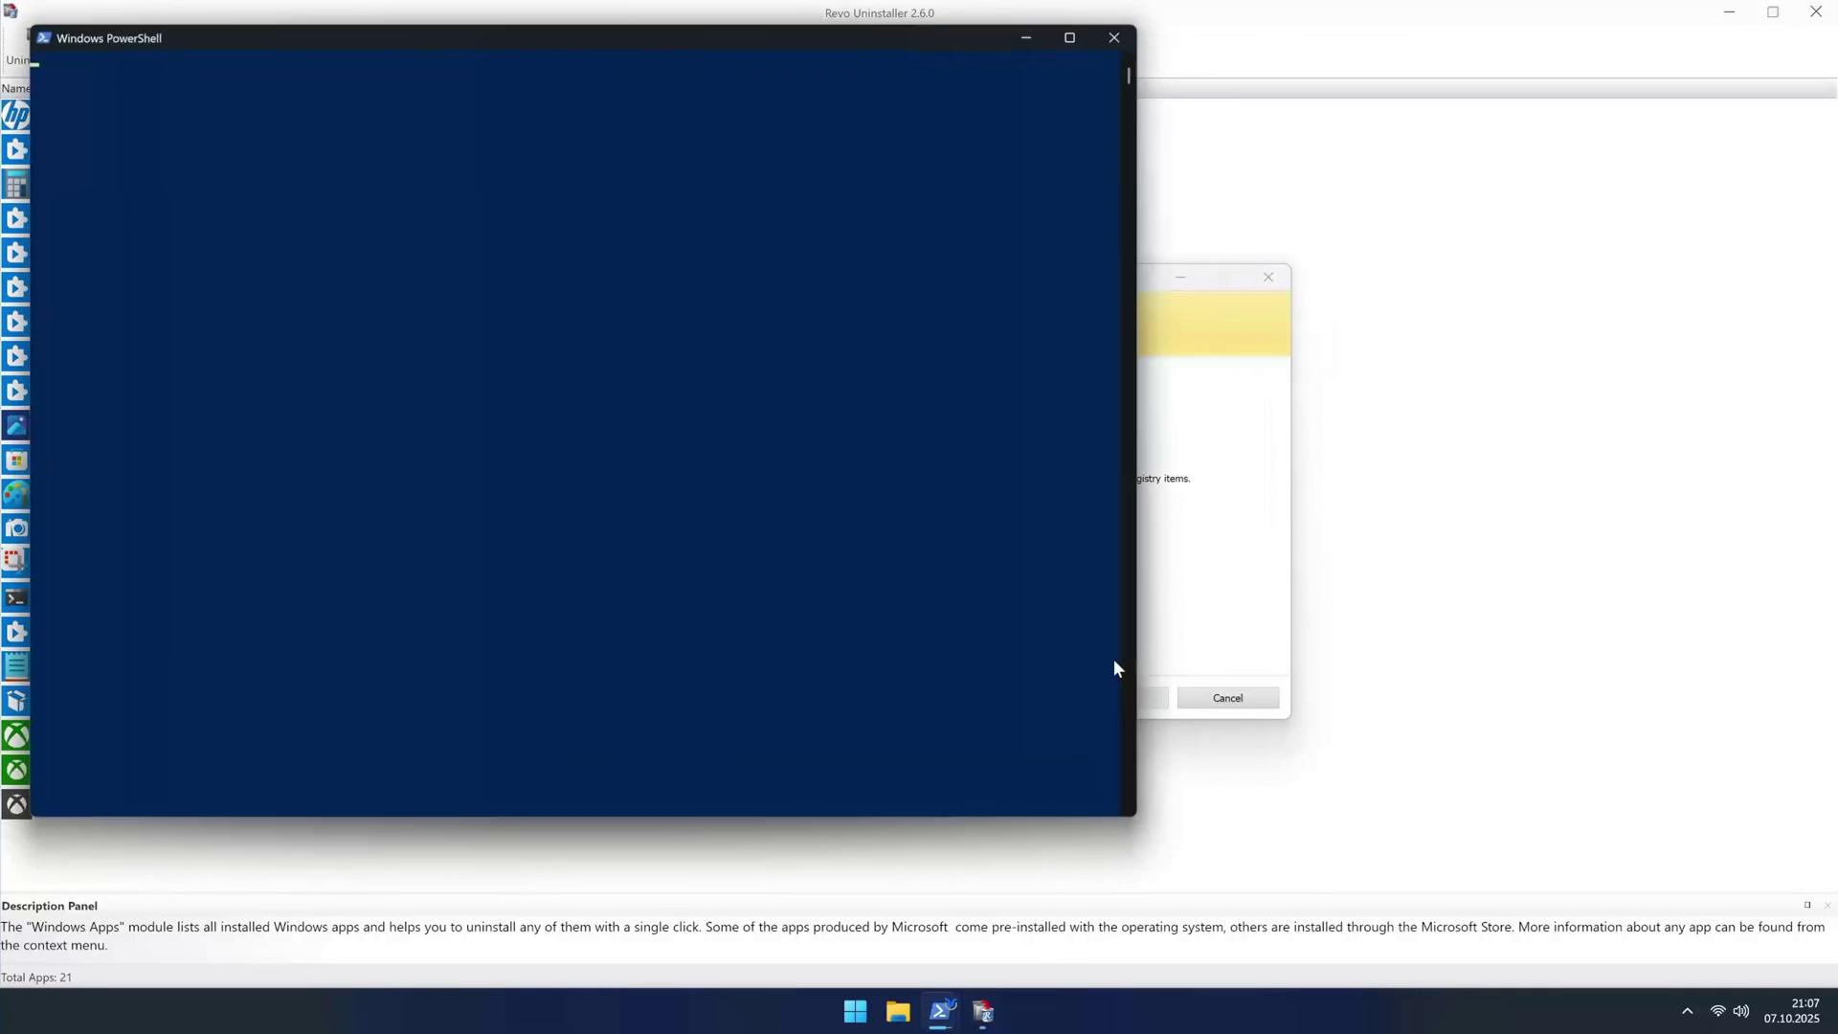
left_click(1120, 699)
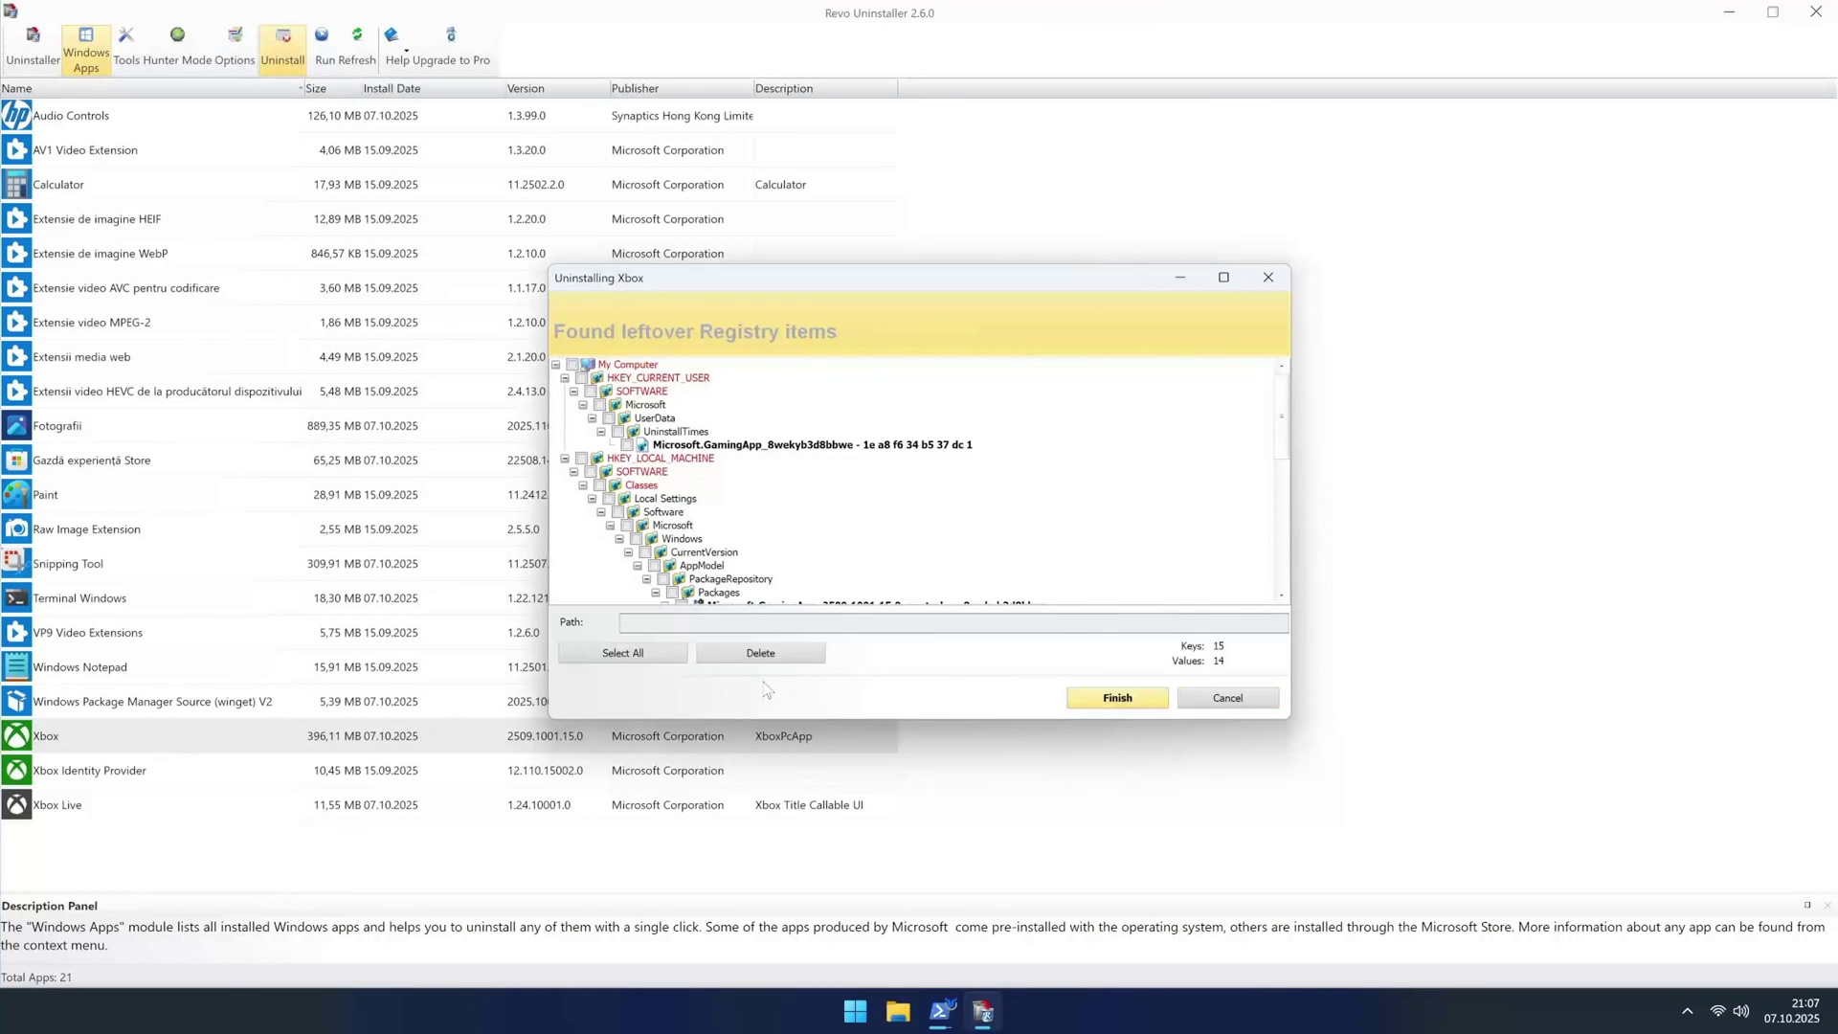
left_click(675, 652)
left_click(761, 653)
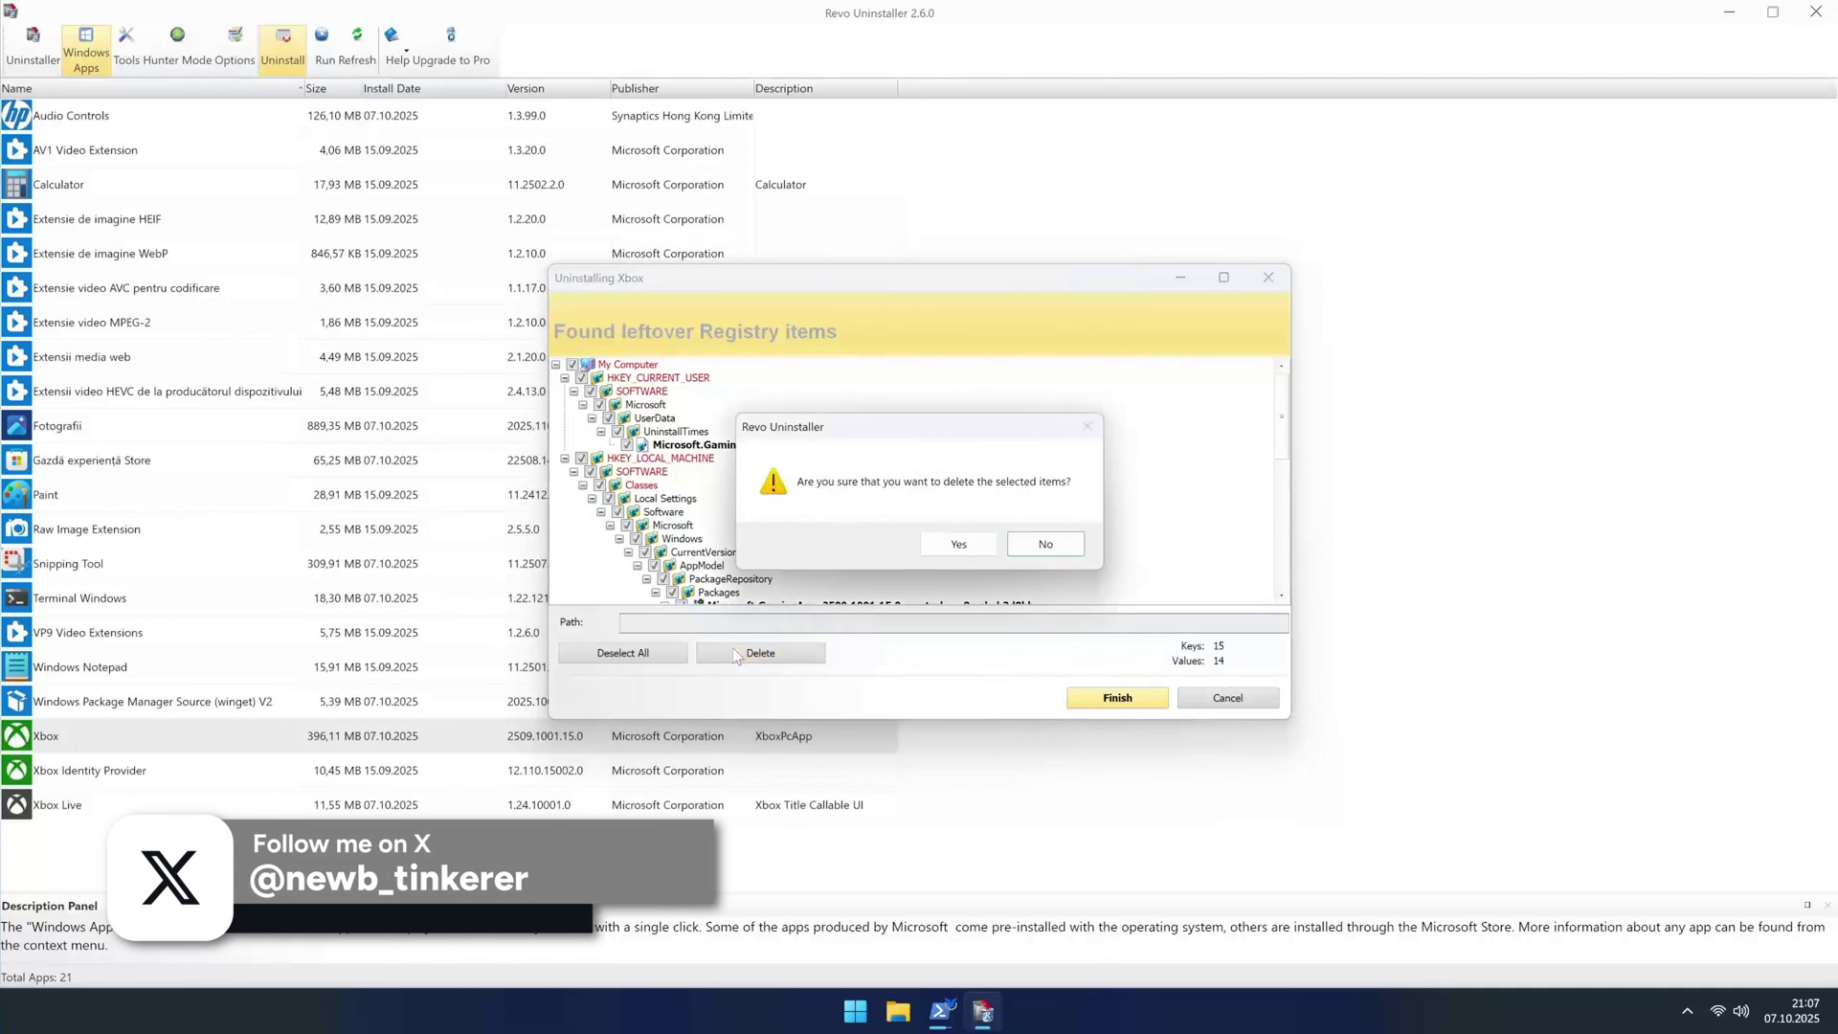
left_click(961, 543)
Uninstall Xbox Identity Provider and delete all of its leftover registry items.
left_click(239, 727)
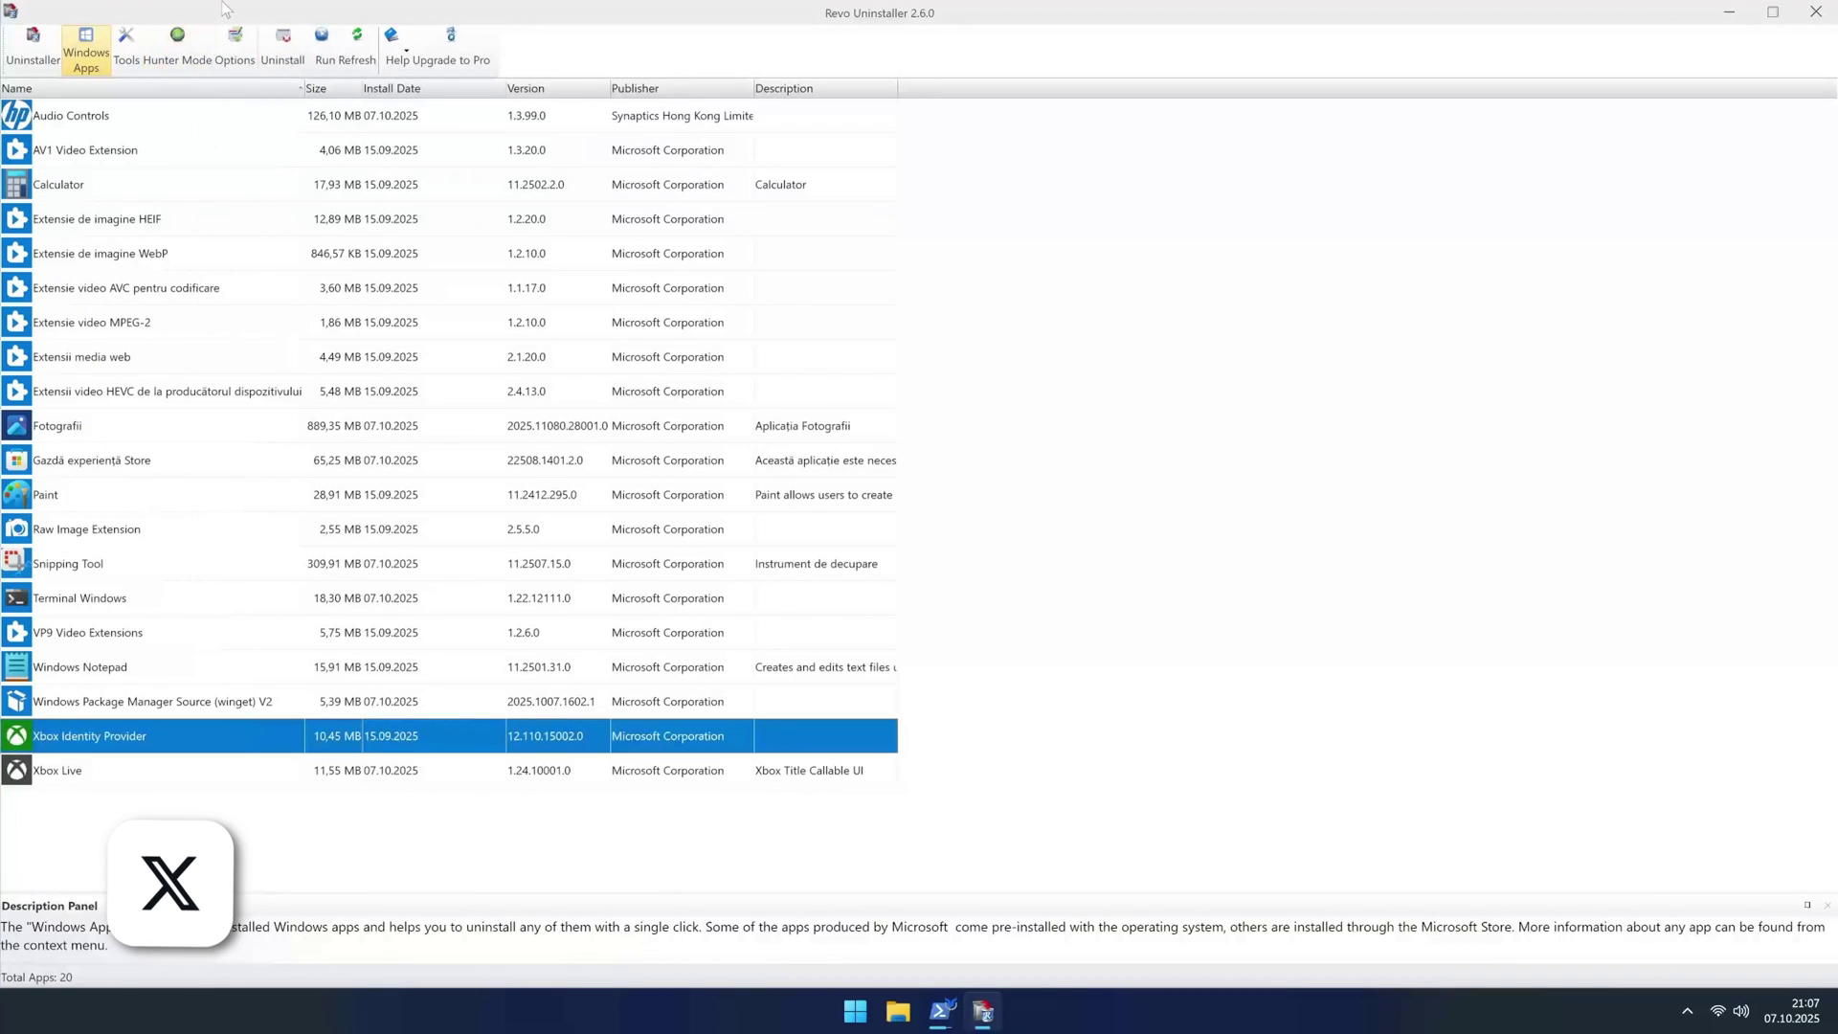
left_click(282, 48)
left_click(1117, 667)
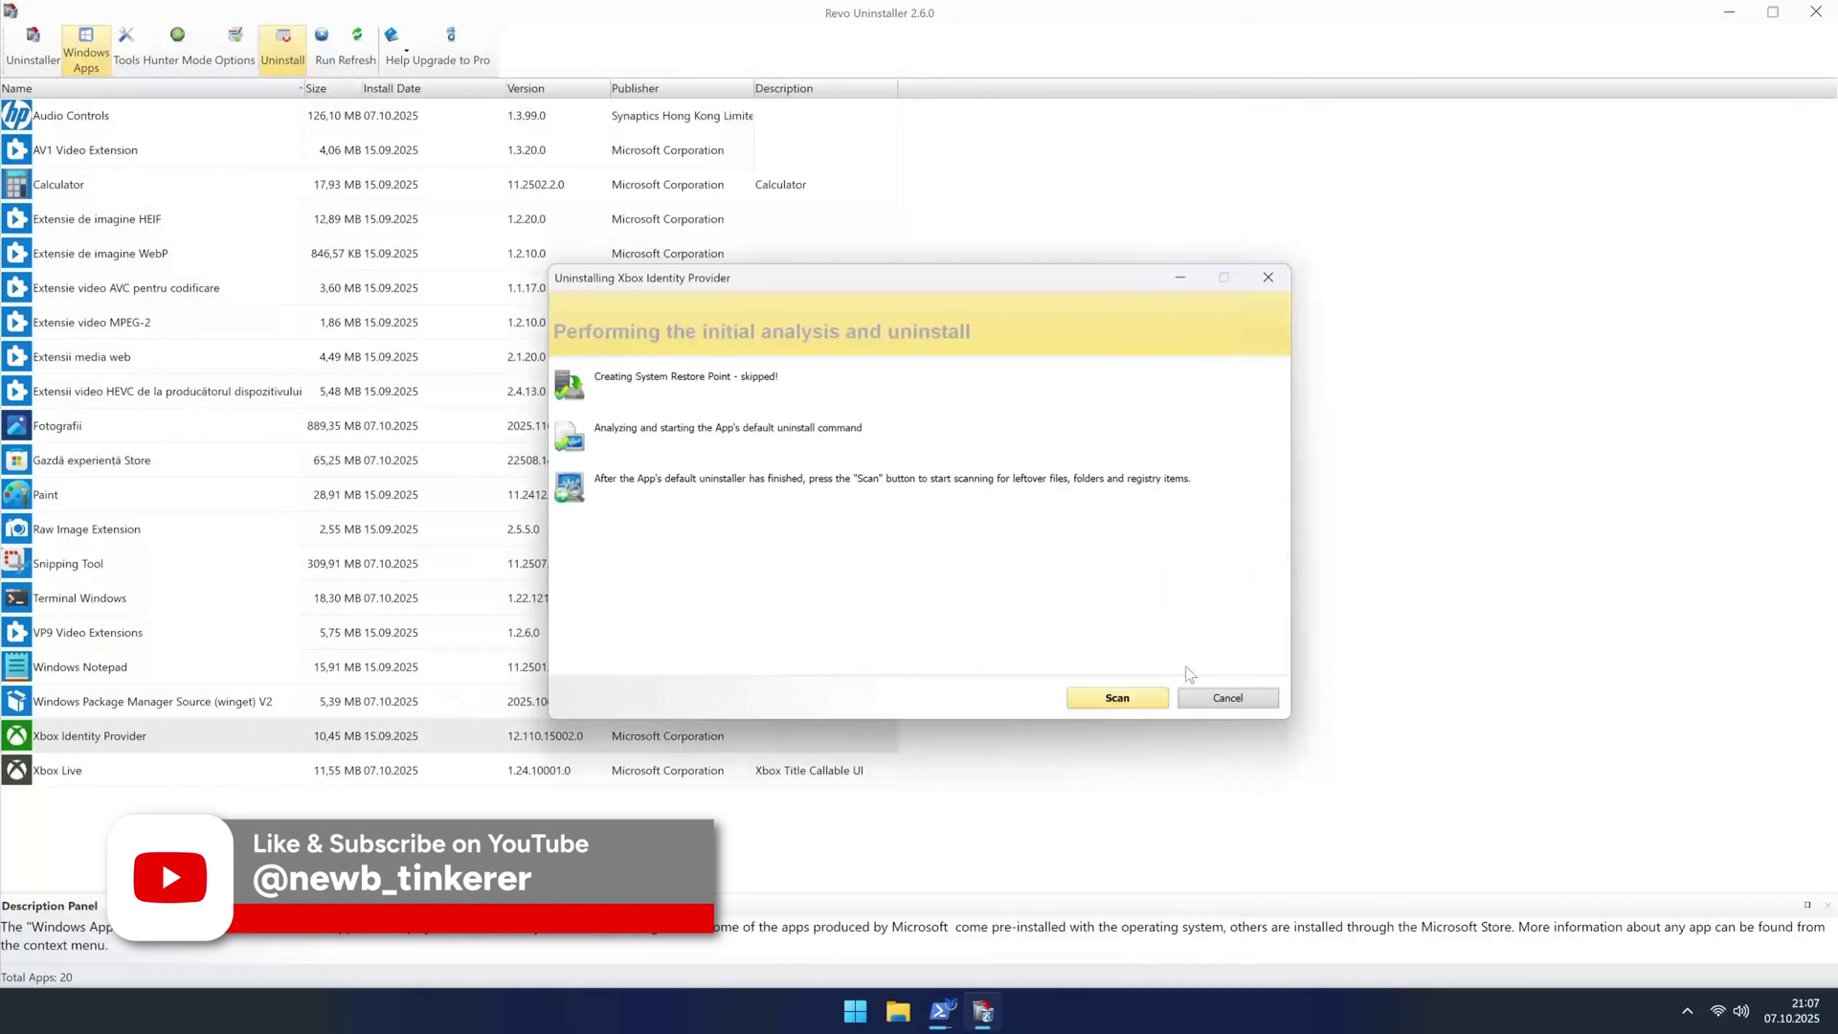
left_click(1144, 704)
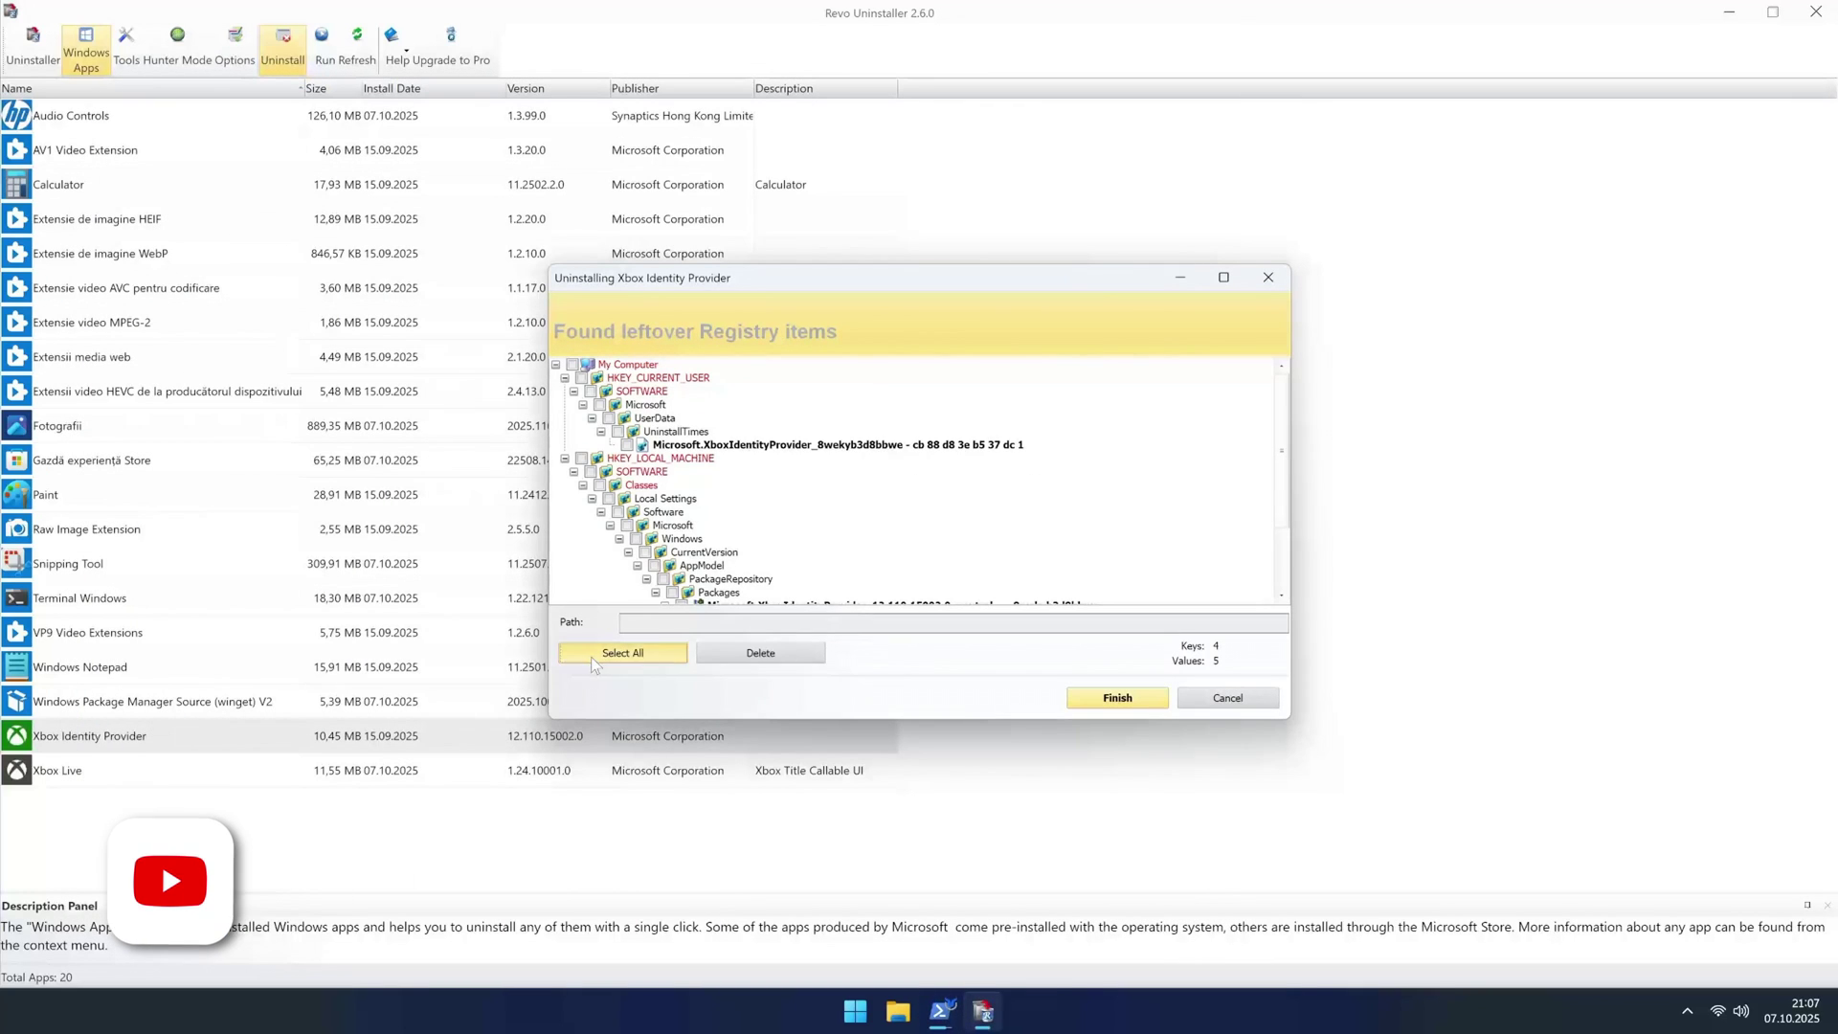
left_click(593, 653)
left_click(760, 653)
left_click(957, 549)
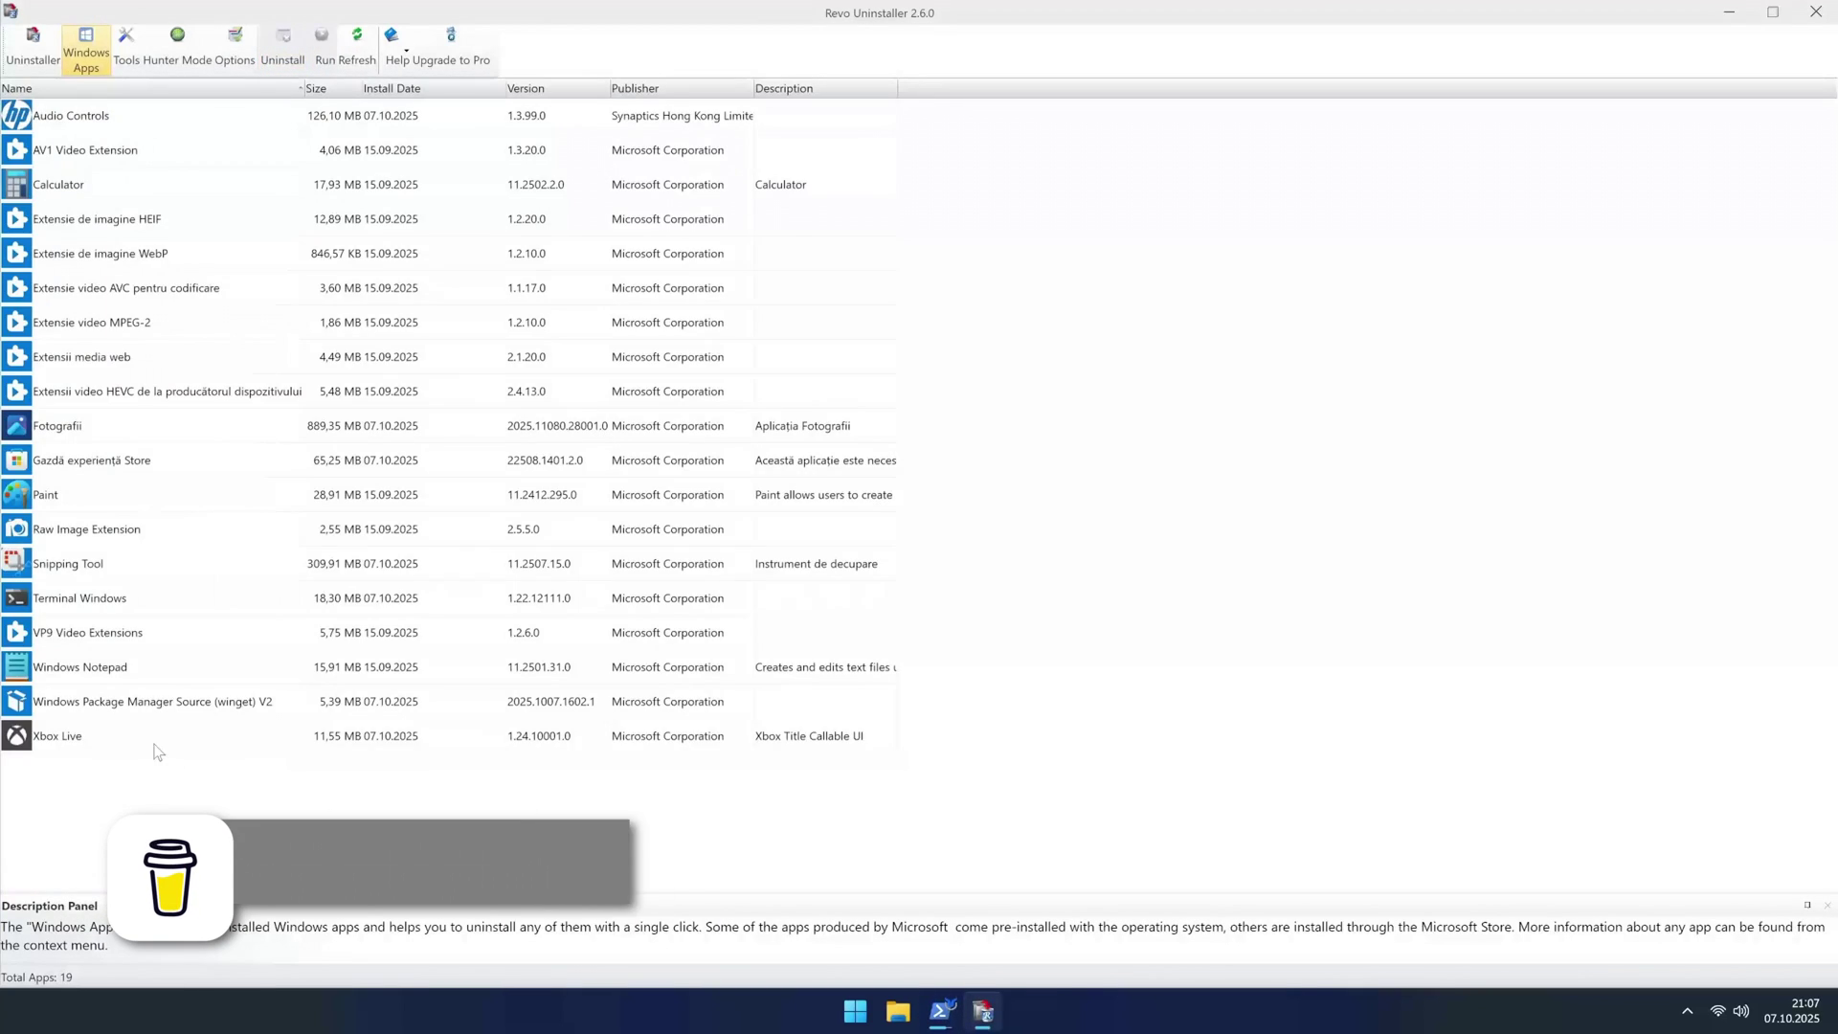
Start uninstalling Xbox Live in Revo Uninstaller.
left_click(158, 742)
left_click(282, 48)
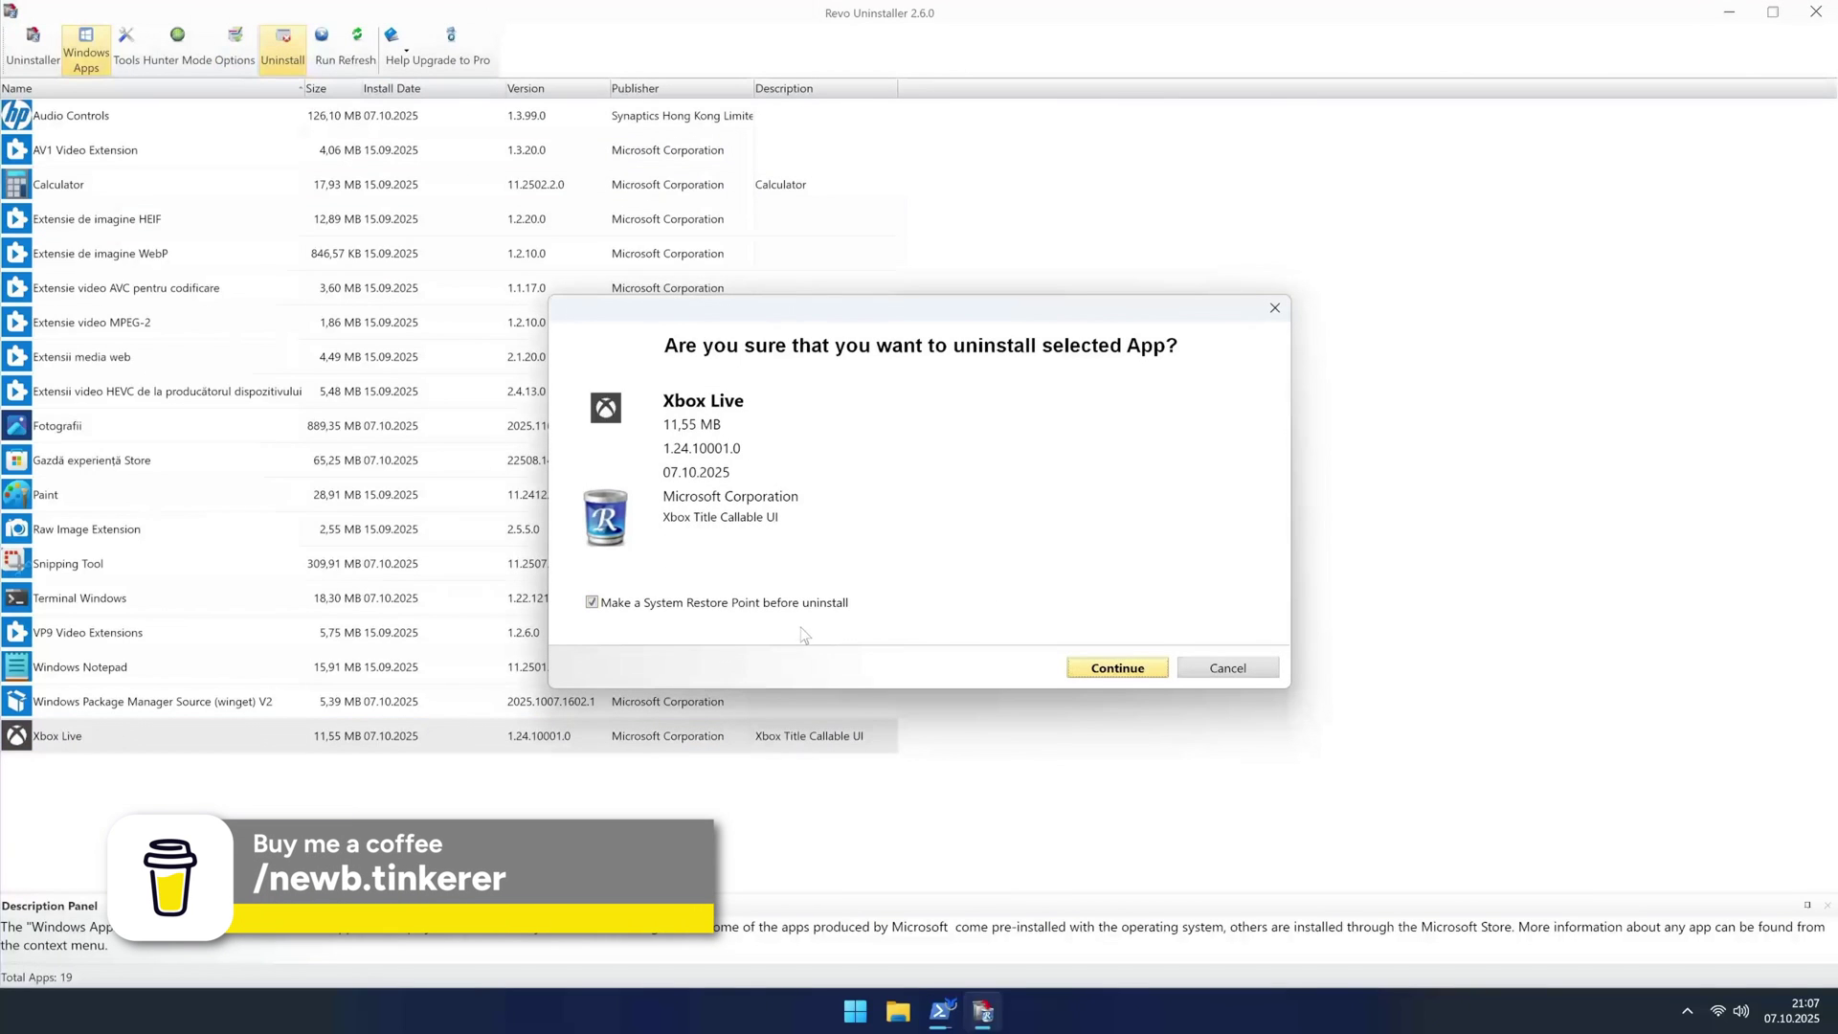
left_click(1118, 667)
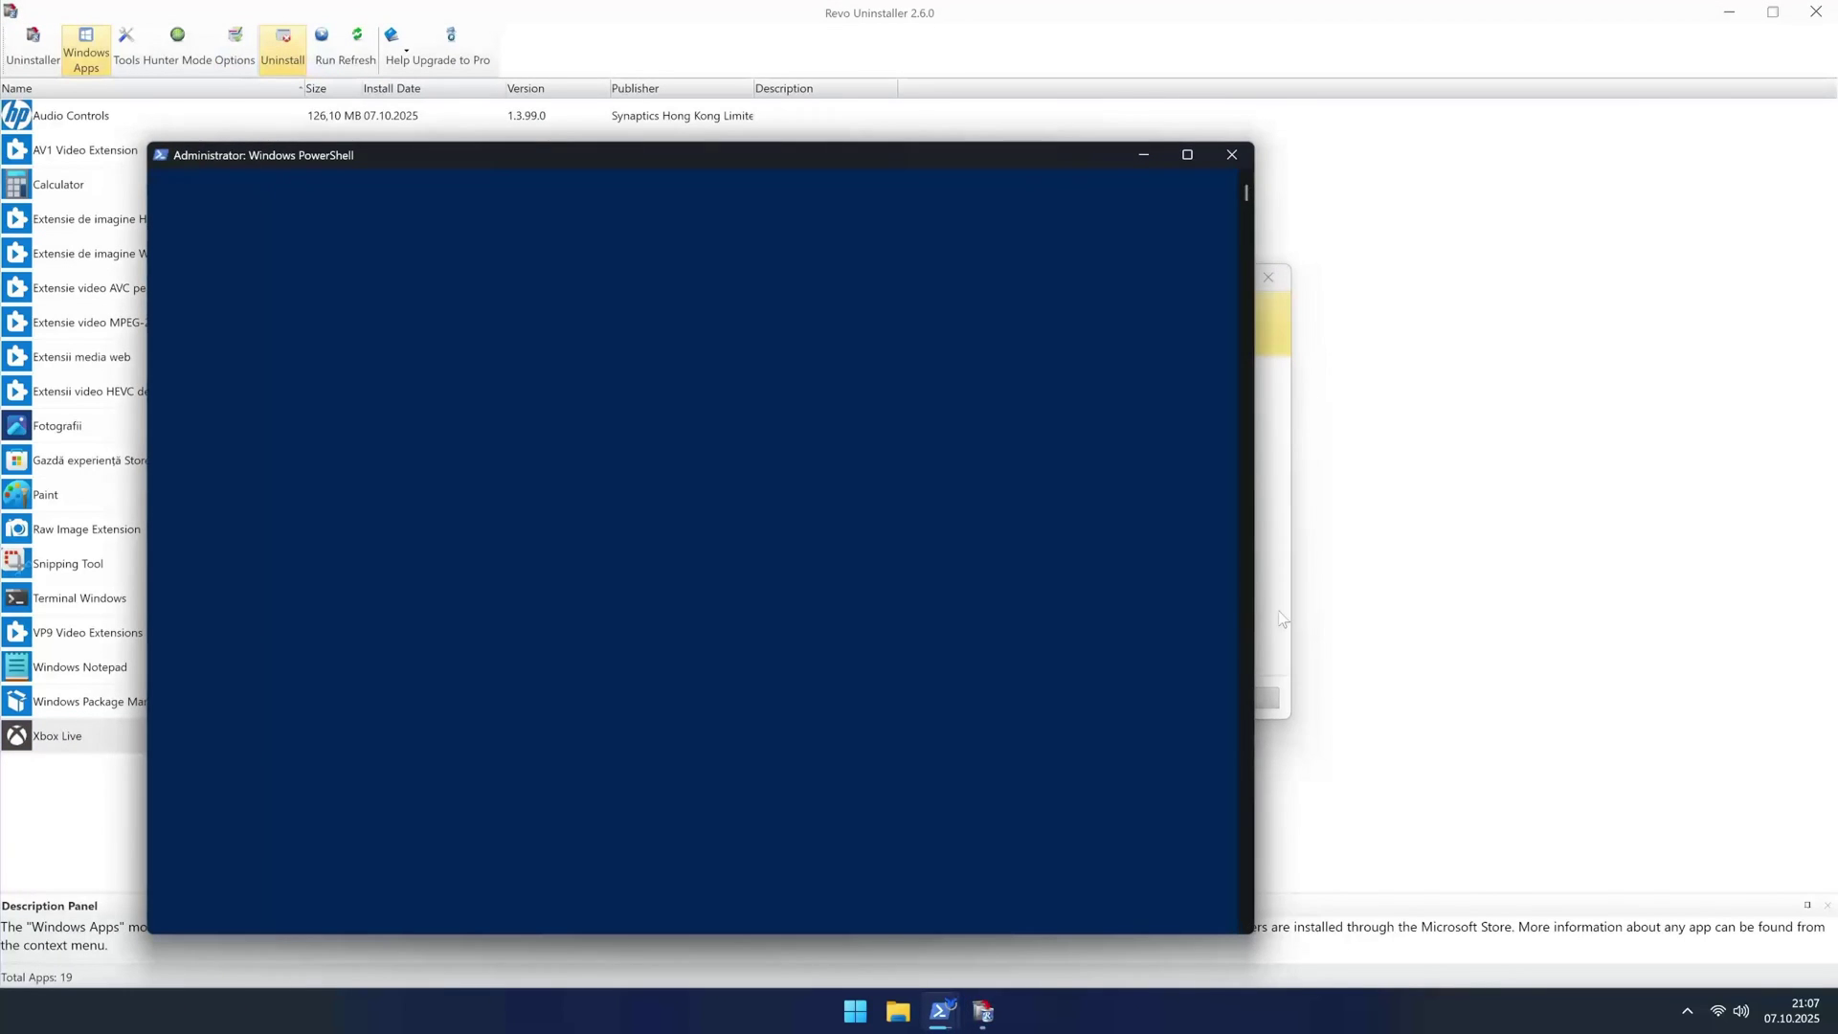